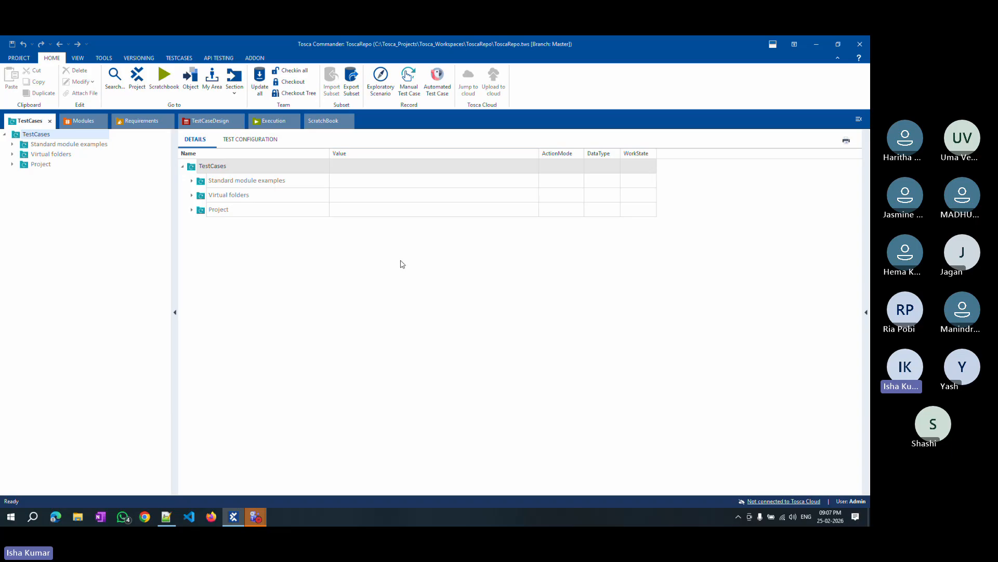
# Expand the Project test case folder, browse its context menu, and check out the Project folder.
pyautogui.click(13, 165)
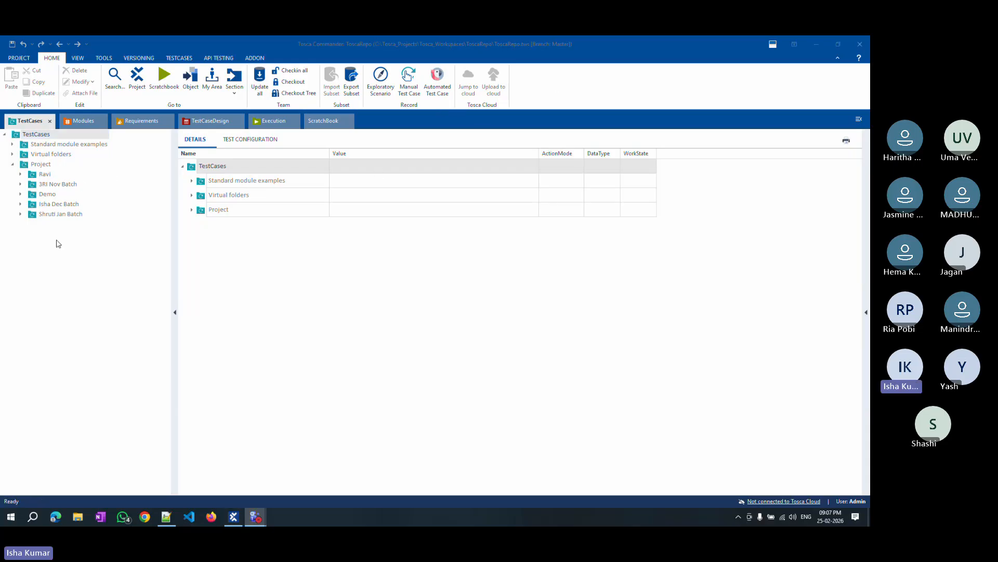
pyautogui.click(41, 165)
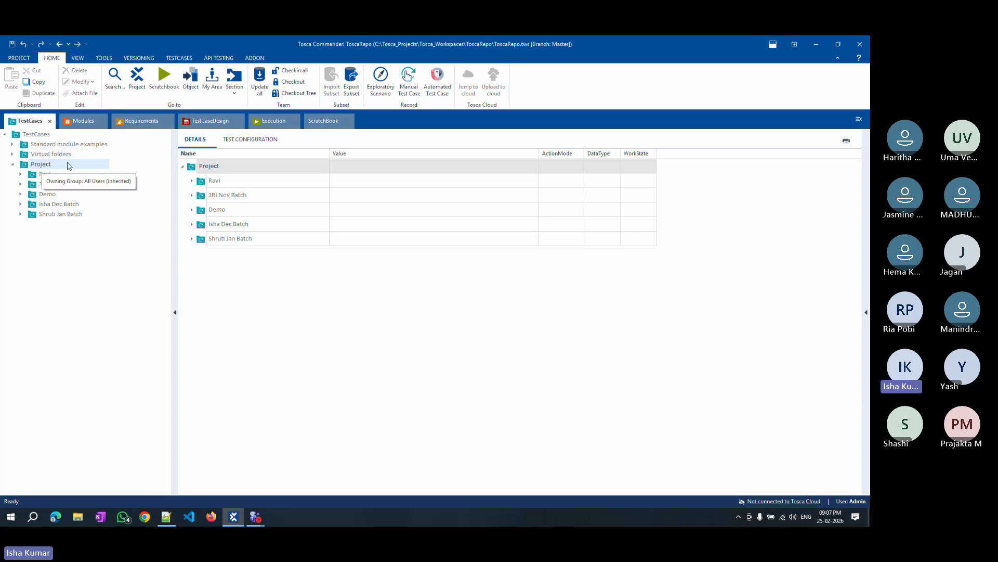
pyautogui.rightClick(41, 164)
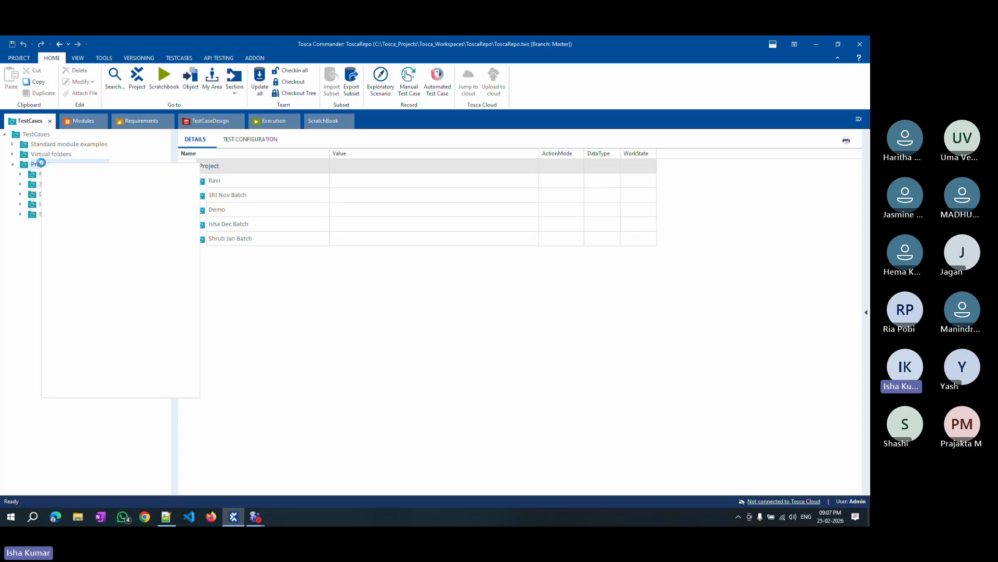
pyautogui.click(375, 354)
pyautogui.click(43, 166)
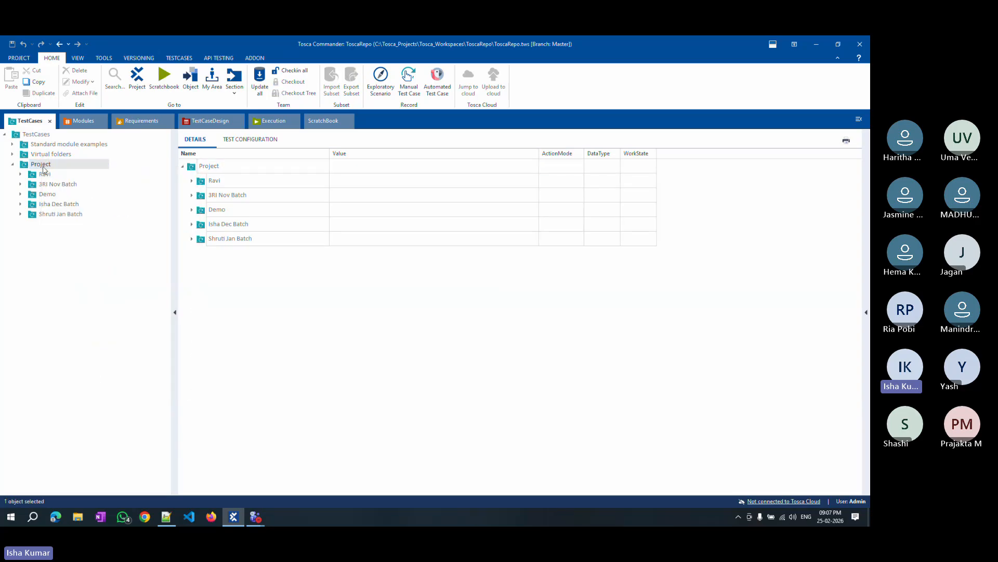
pyautogui.rightClick(42, 167)
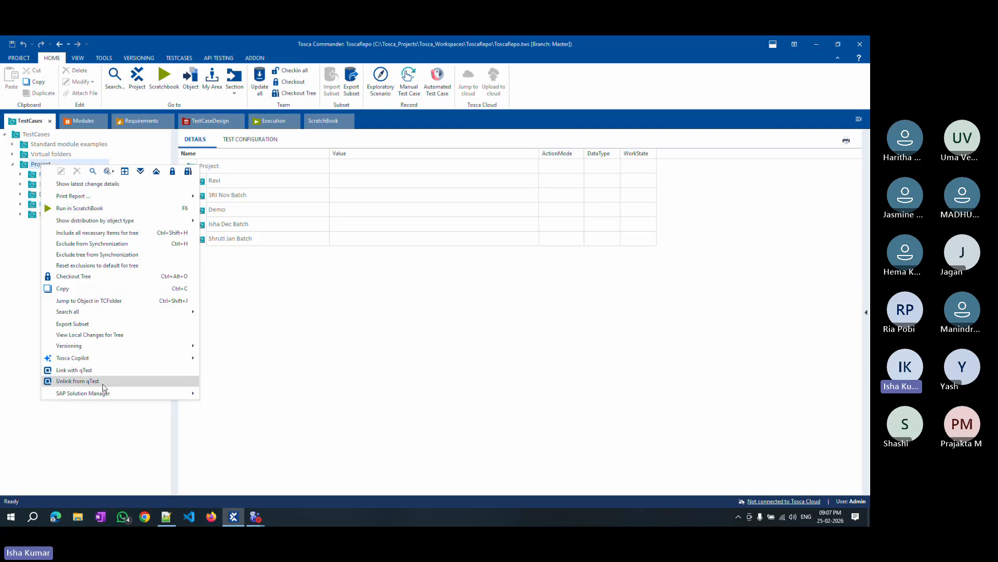
pyautogui.moveTo(106, 397)
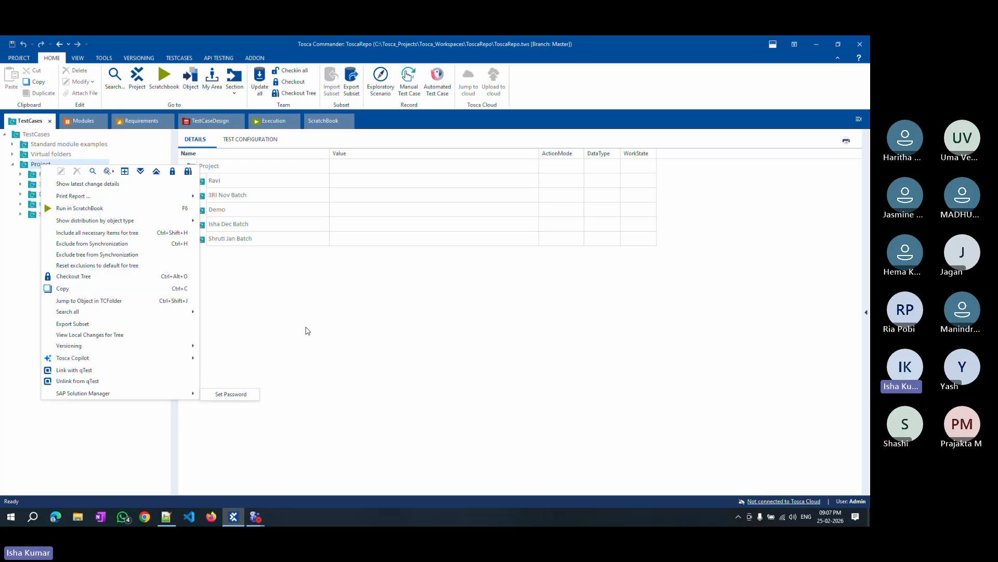
pyautogui.click(477, 101)
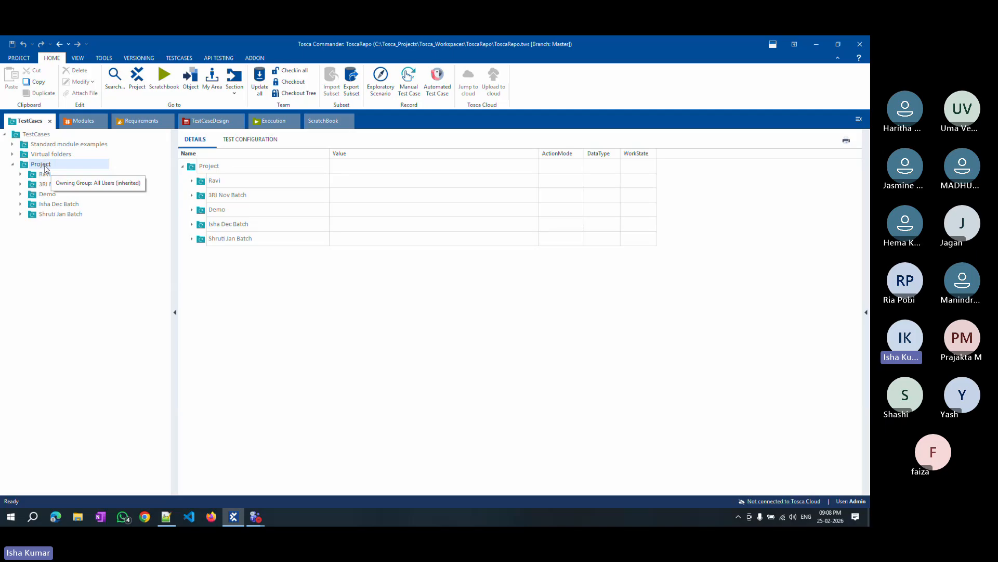
pyautogui.rightClick(41, 167)
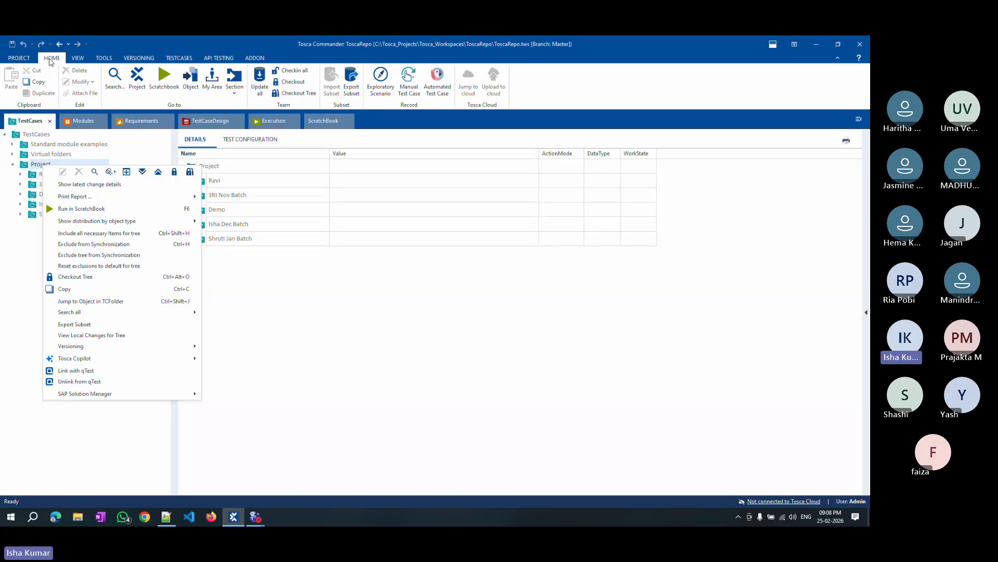
pyautogui.click(295, 83)
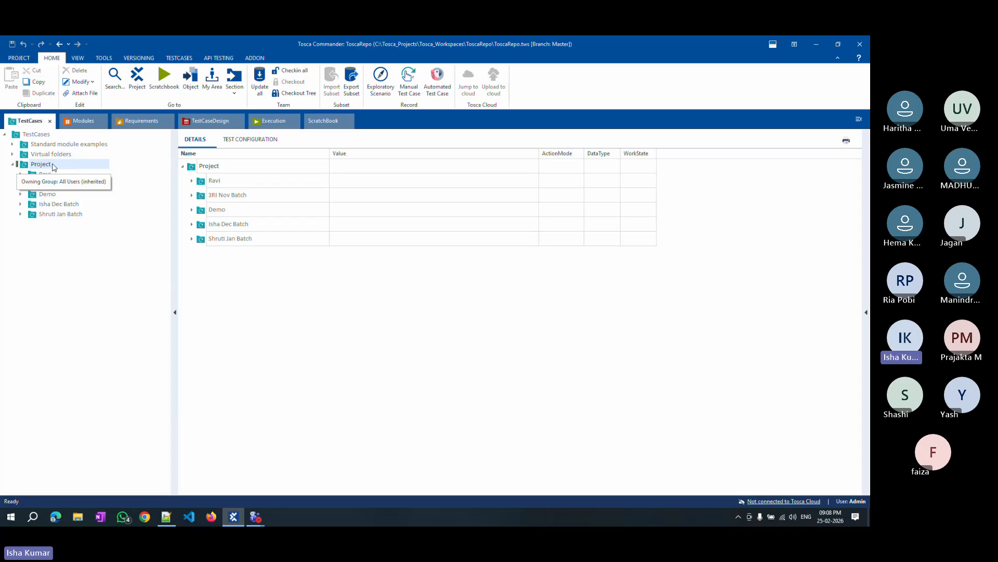
# Switch to Notepad++ and replace the note text with 'checkout-> exclusive folder, tc,'.
pyautogui.click(166, 517)
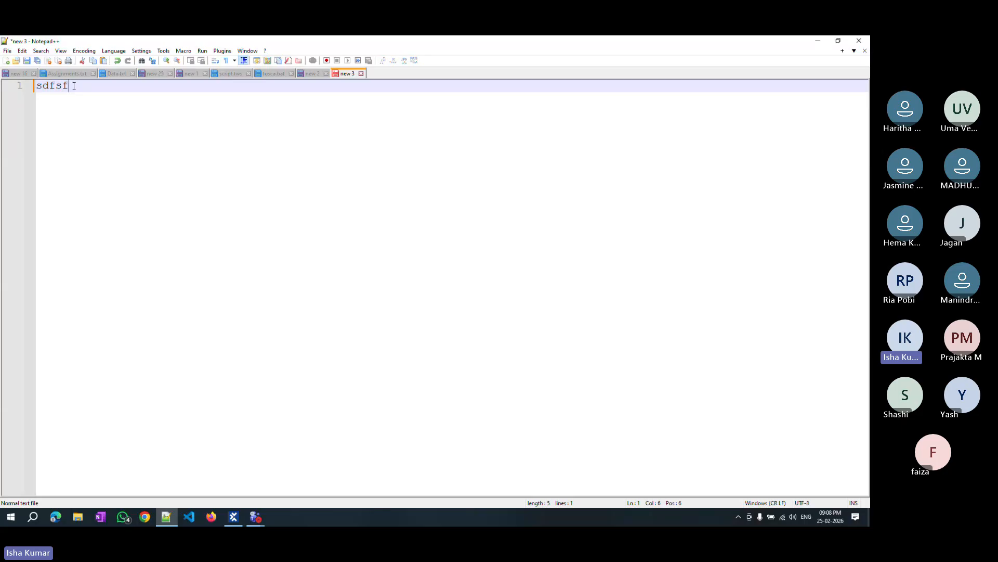
pyautogui.hotkey('ctrl', 'a')
pyautogui.write('checkout-> exclusive ')
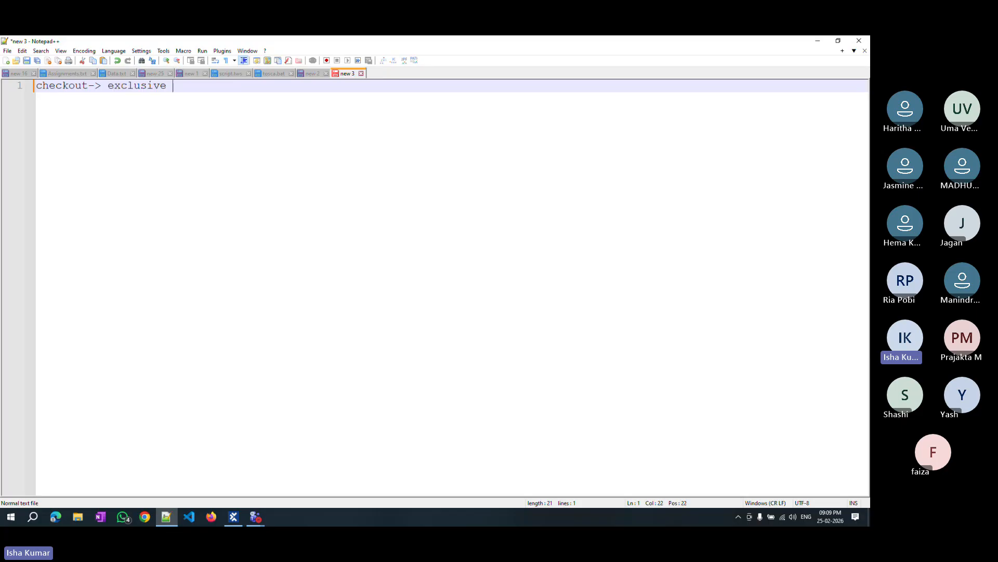
pyautogui.write('folder tc,')
pyautogui.press('Left')
pyautogui.write(',')
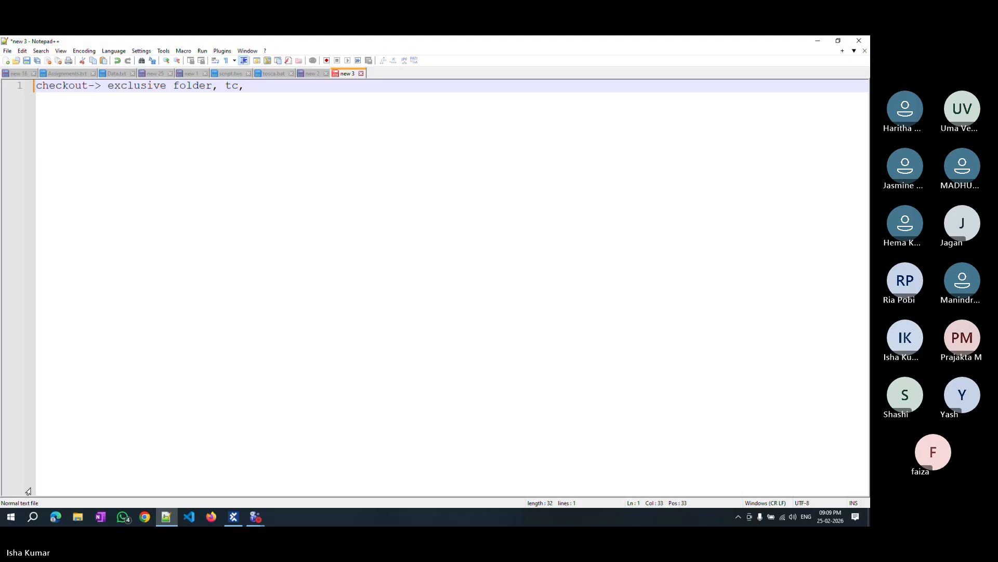
# Create a new folder under Project named with the trainer's name plus 'Feb Batch', then check in all changes.
pyautogui.hotkey('alt', 'Tab')
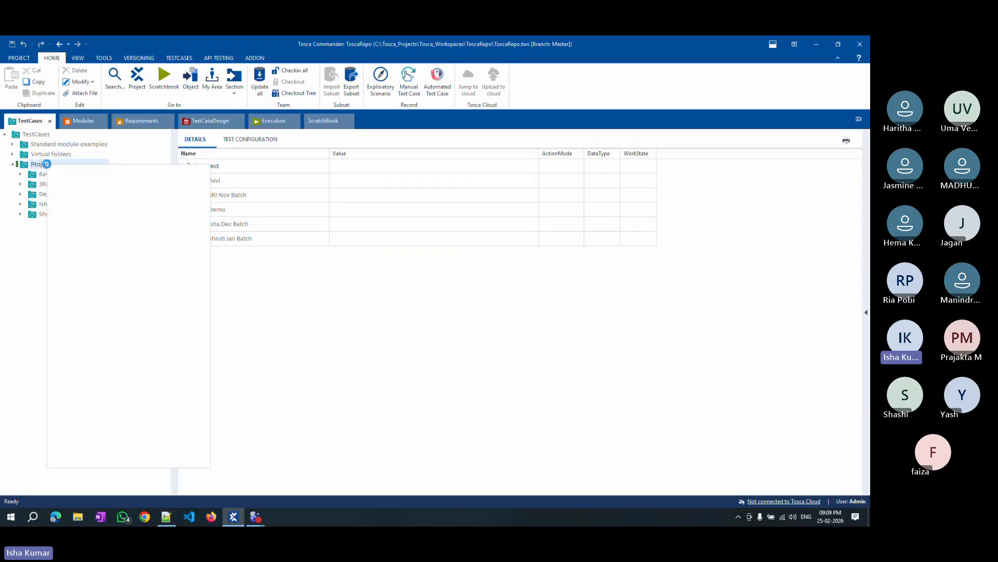
pyautogui.rightClick(48, 167)
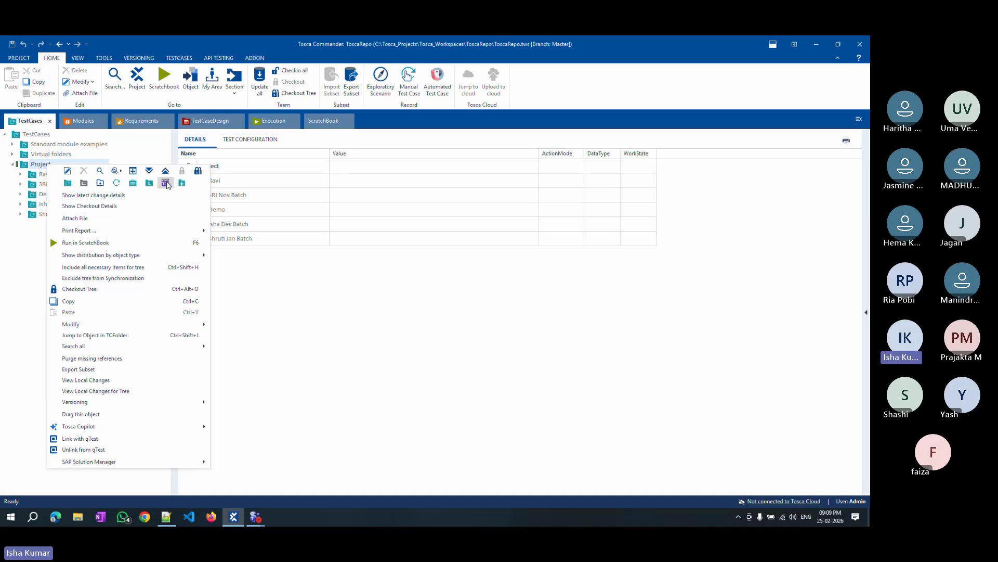
pyautogui.click(68, 184)
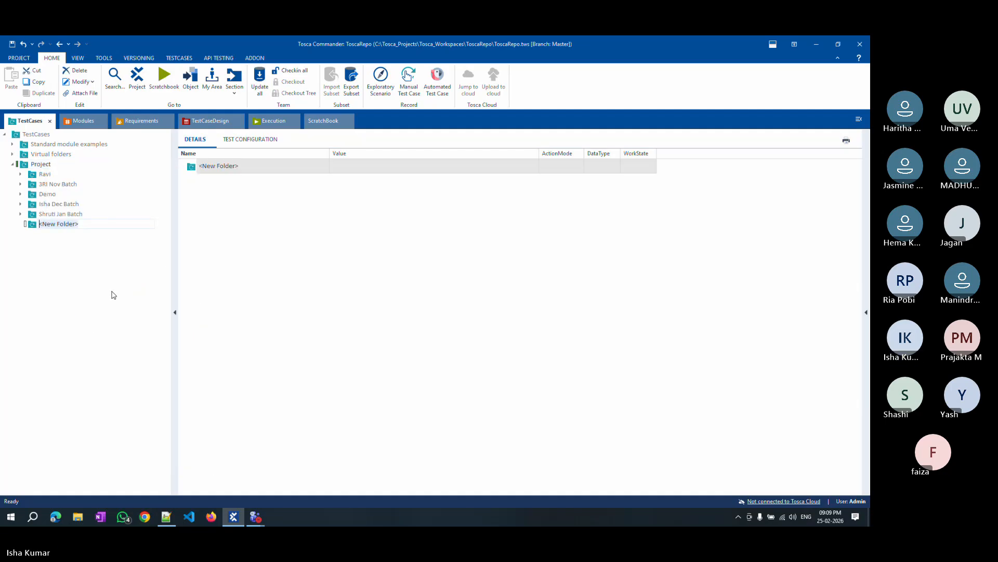
pyautogui.write('Isha')
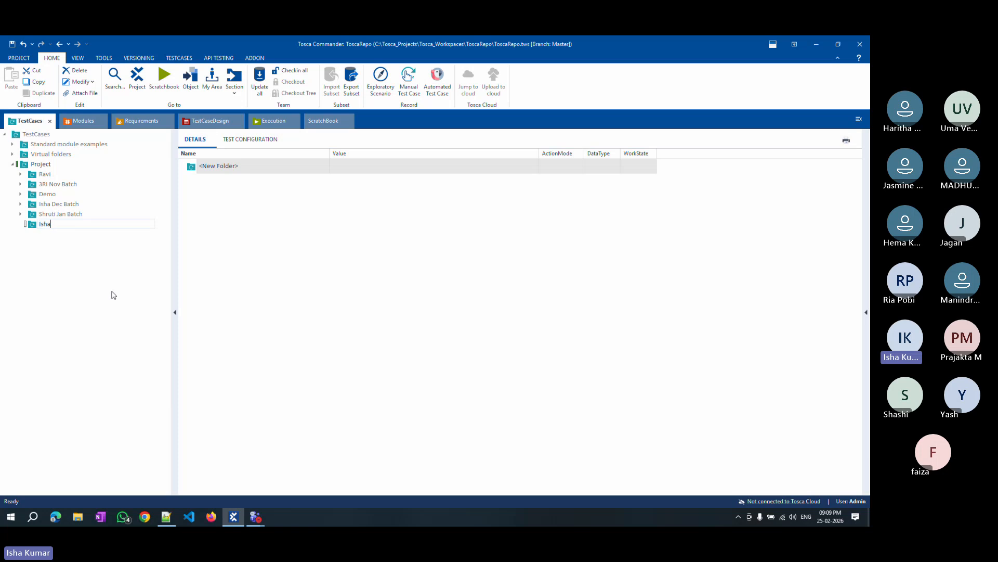
pyautogui.write(' Feb Batch')
pyautogui.press('Return')
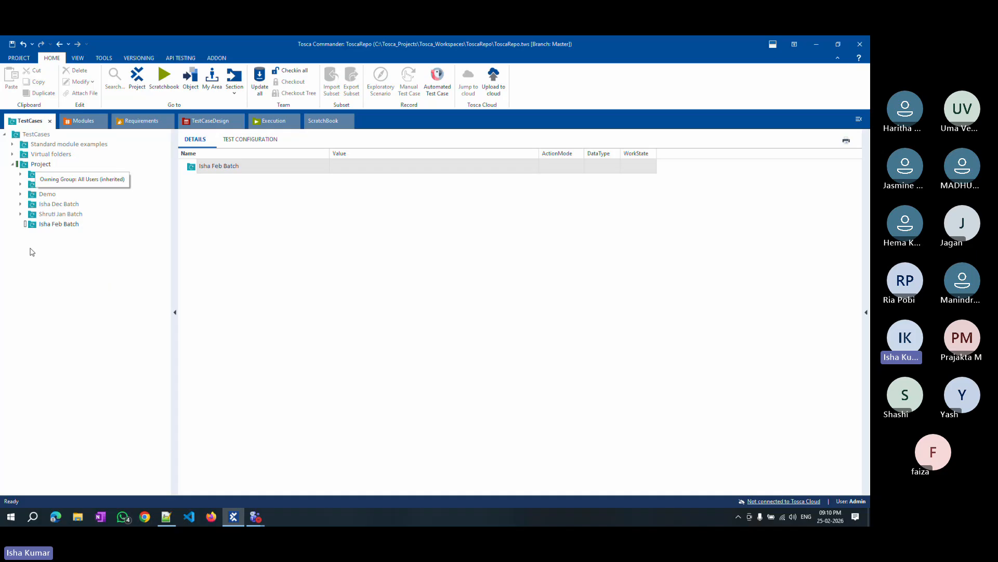
pyautogui.click(291, 73)
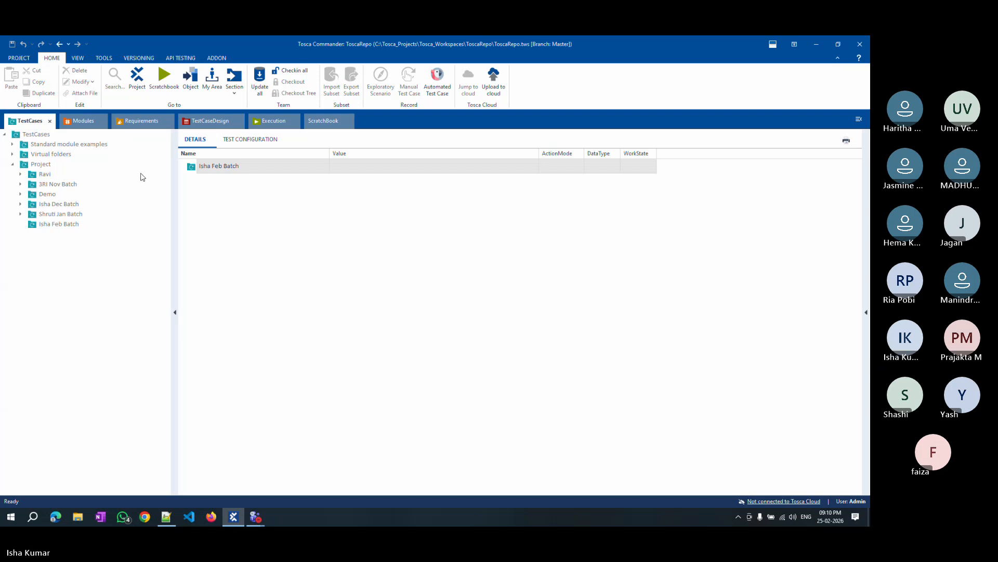
# In Notepad++, add a second note line 'CheckinAll->' and capitalize 'Checkout' on the first line.
pyautogui.click(167, 516)
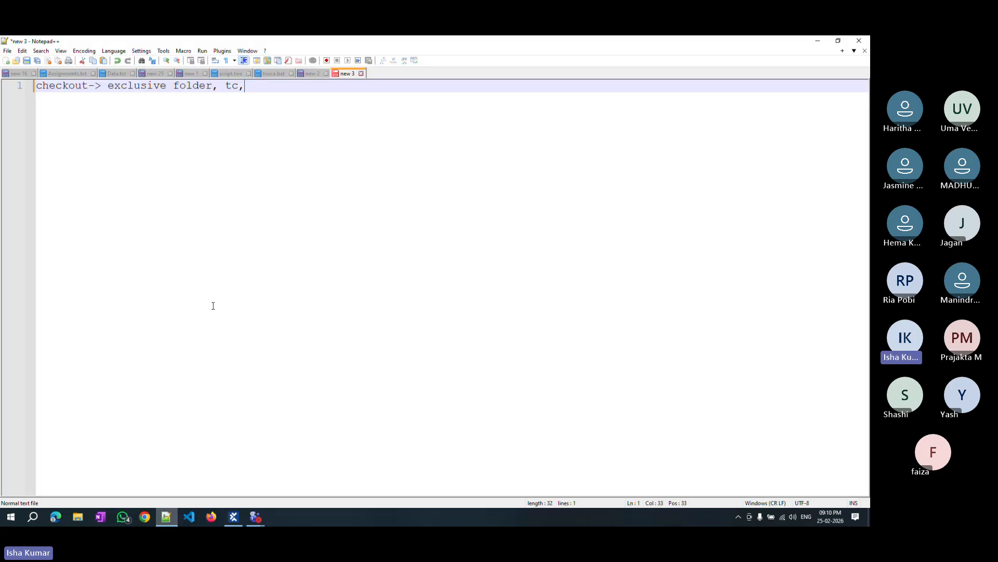
pyautogui.press('Return')
pyautogui.write('Check')
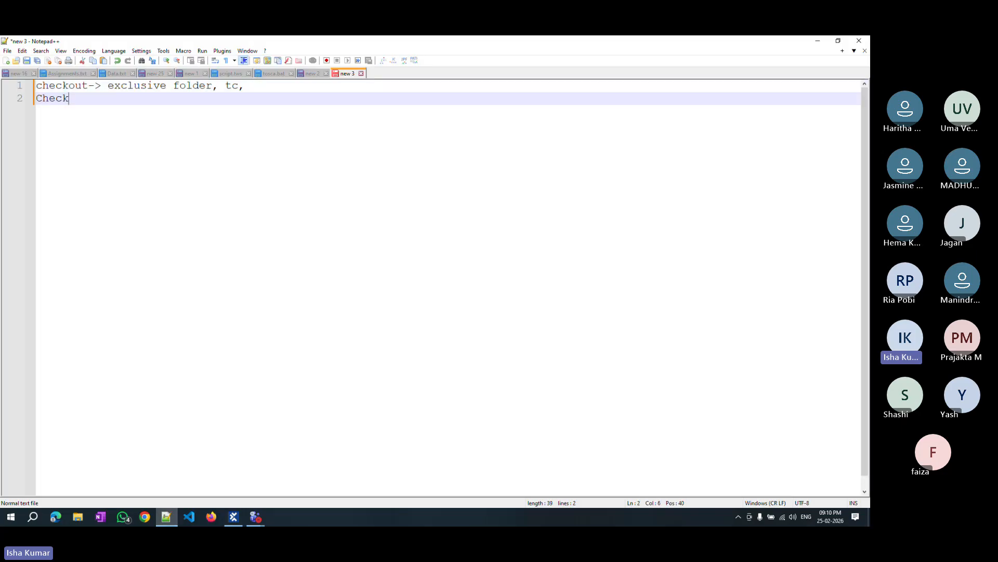
pyautogui.write('inAll->')
pyautogui.press('Left')
pyautogui.press('Up')
pyautogui.press('Left')
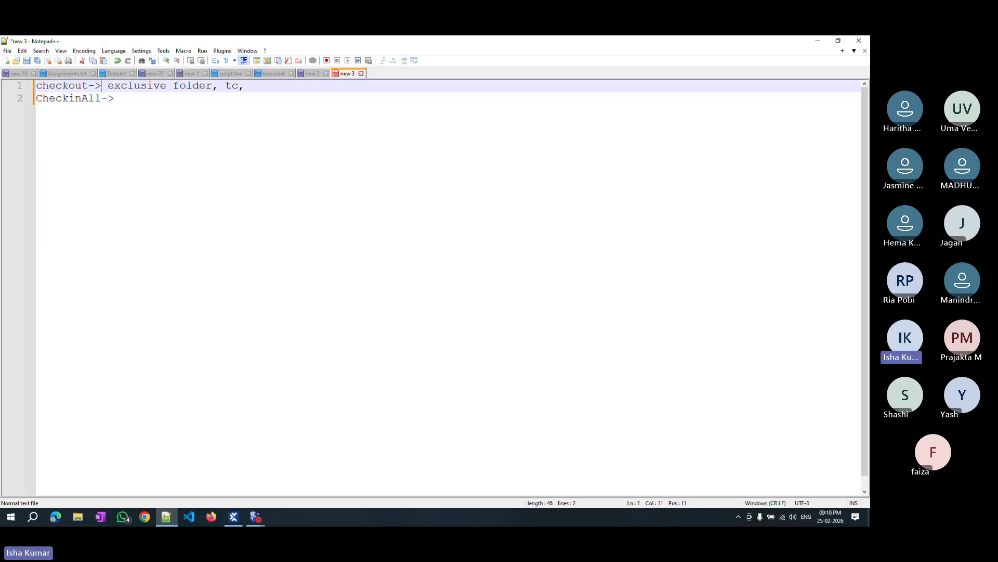
pyautogui.press('Home')
pyautogui.press('Delete')
pyautogui.write('C')
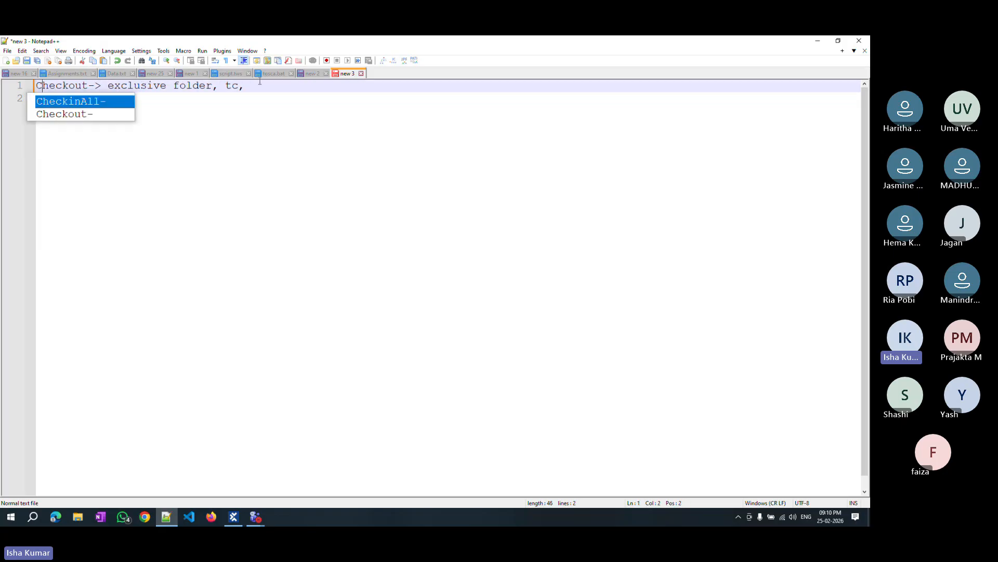
pyautogui.press('Right')
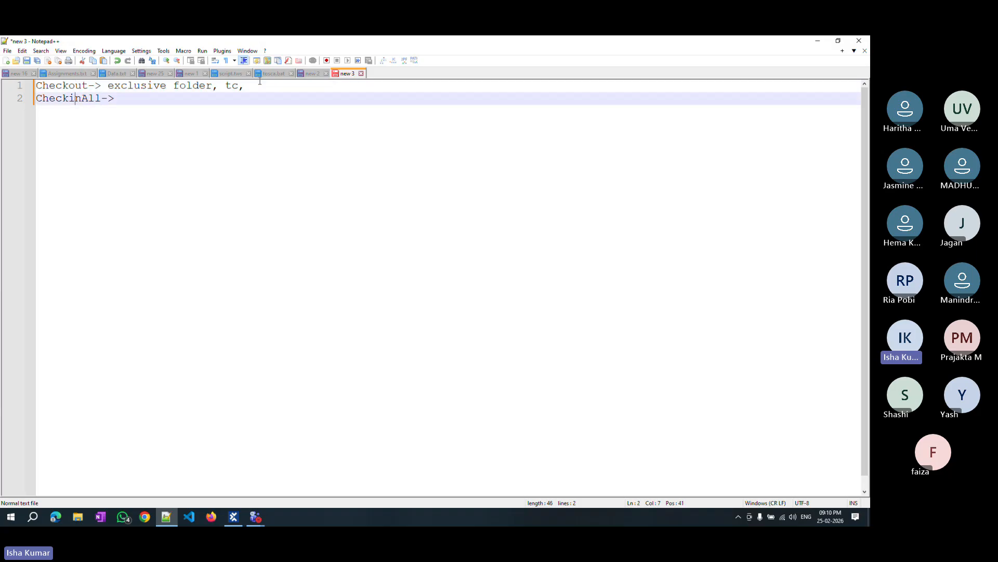
pyautogui.press('Down')
pyautogui.press('Up')
pyautogui.press('Down')
pyautogui.press('Right')
pyautogui.press('Right')
pyautogui.press('Right')
pyautogui.press('Right')
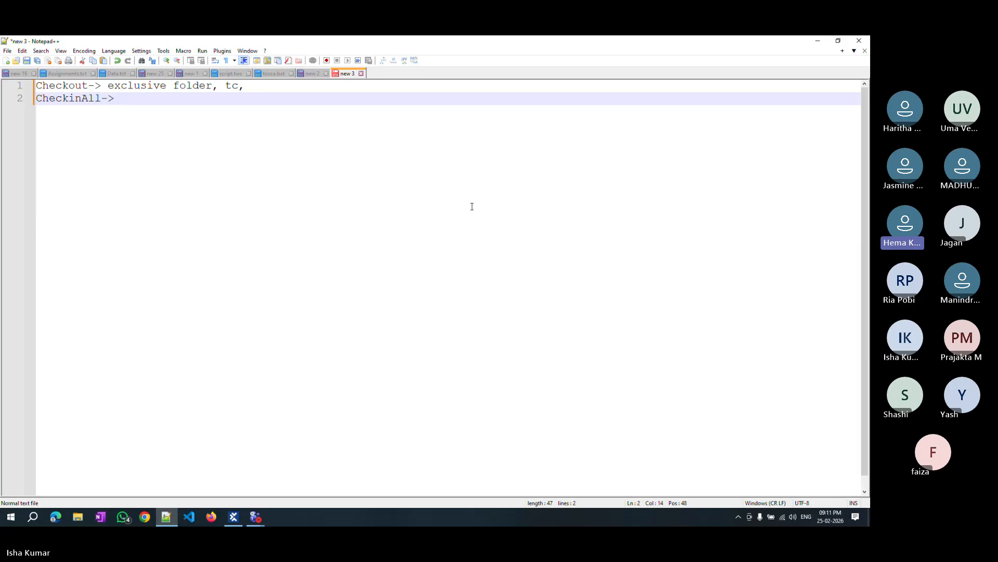
# Back in Tosca Commander, select the Project folder and check out the new Feb Batch folder.
pyautogui.click(234, 517)
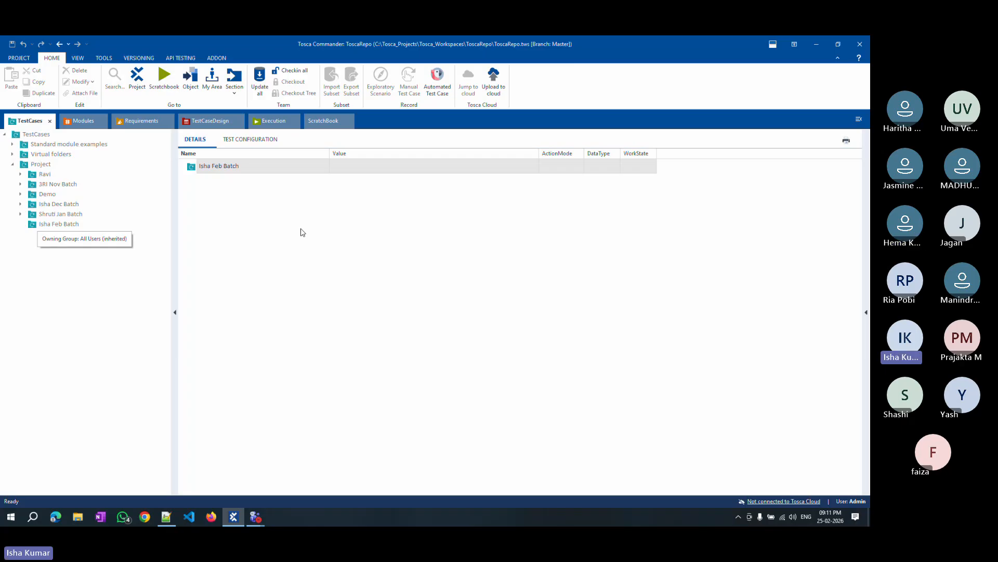
pyautogui.click(46, 165)
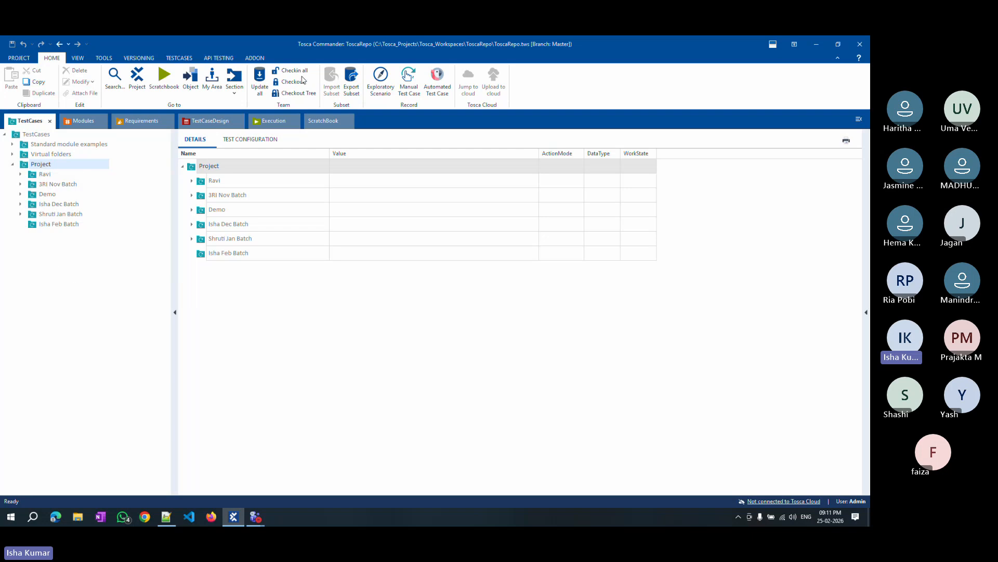
pyautogui.click(302, 74)
pyautogui.click(86, 226)
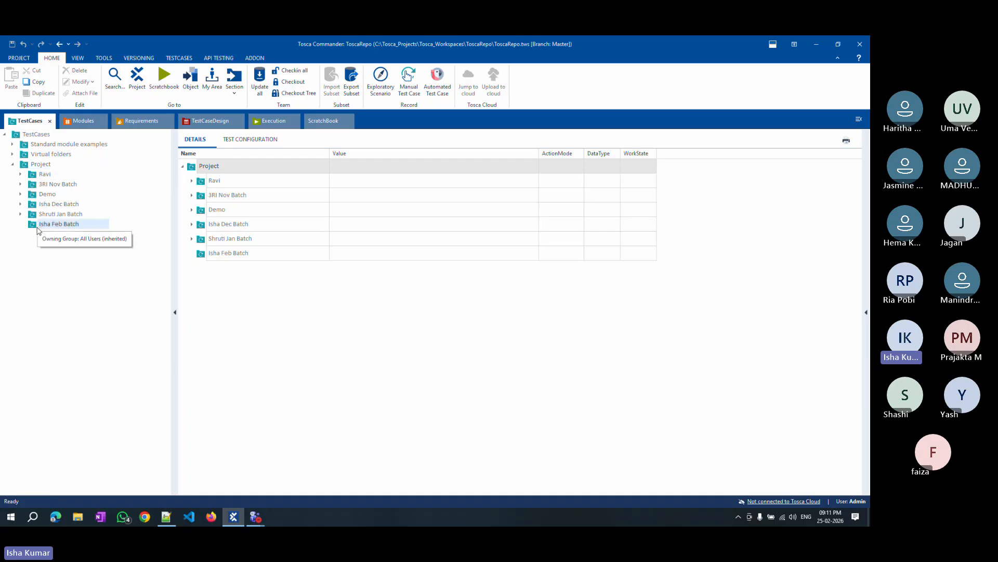
pyautogui.rightClick(87, 227)
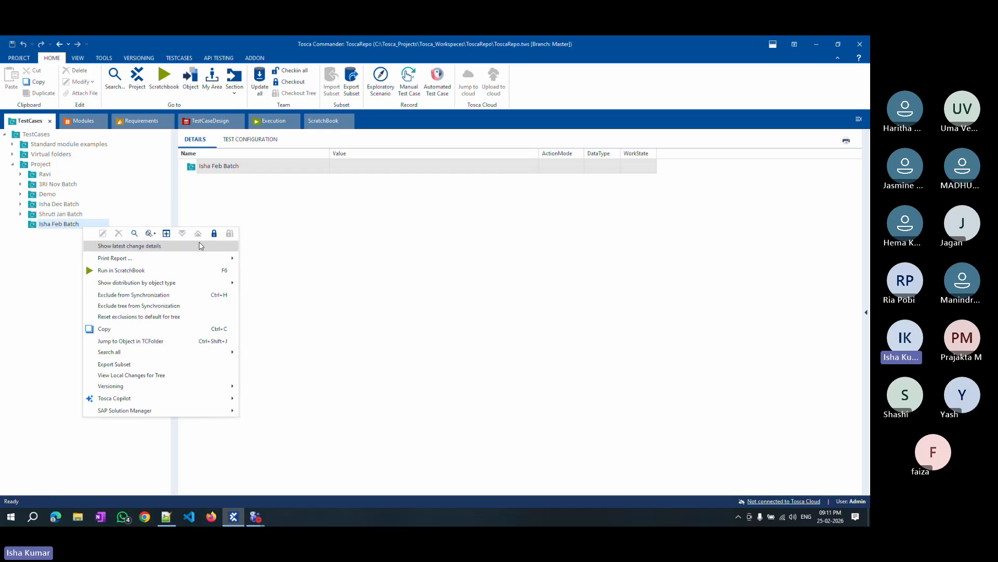
pyautogui.click(213, 234)
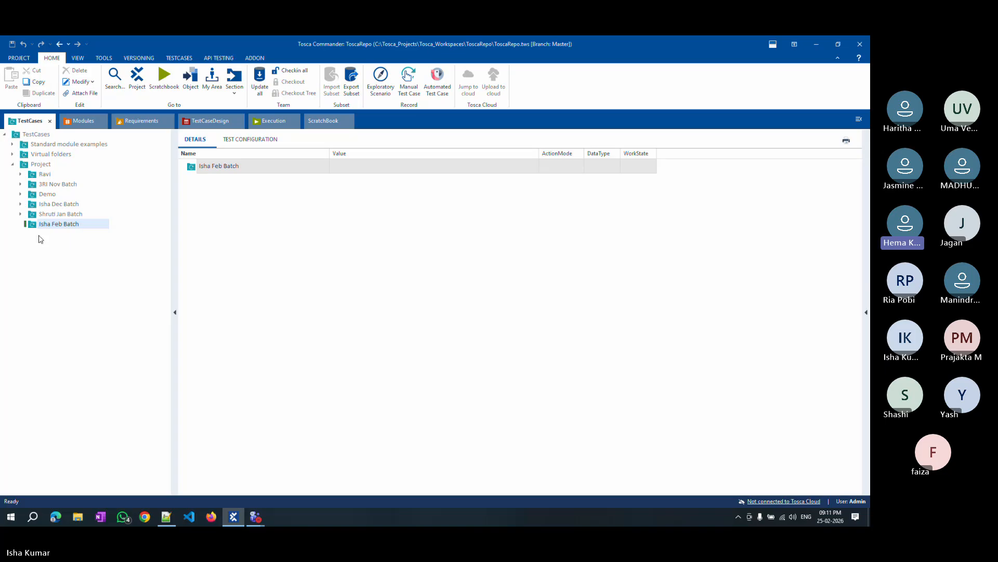
# Check in all changes, then check out the Feb Batch folder again.
pyautogui.click(295, 72)
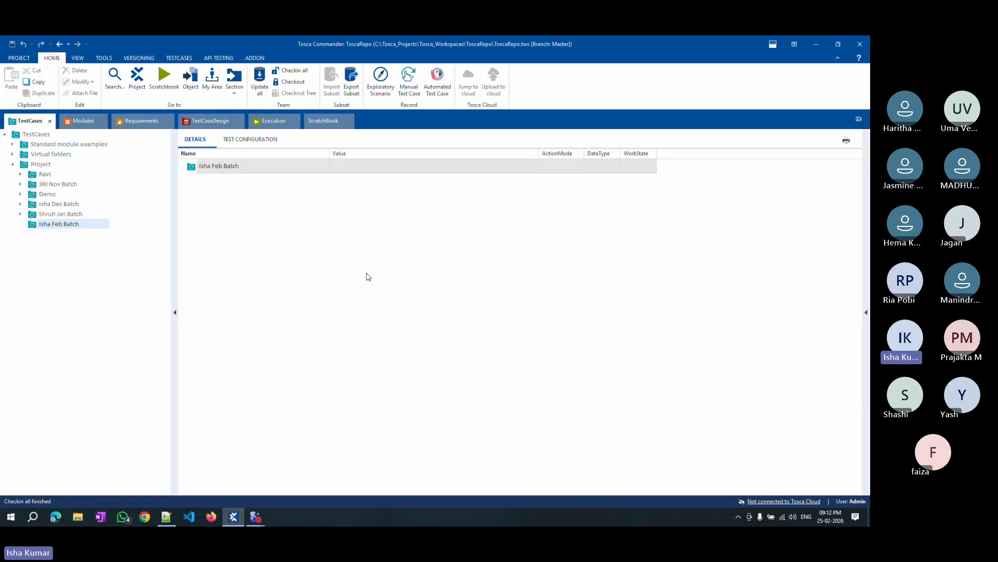
pyautogui.rightClick(55, 223)
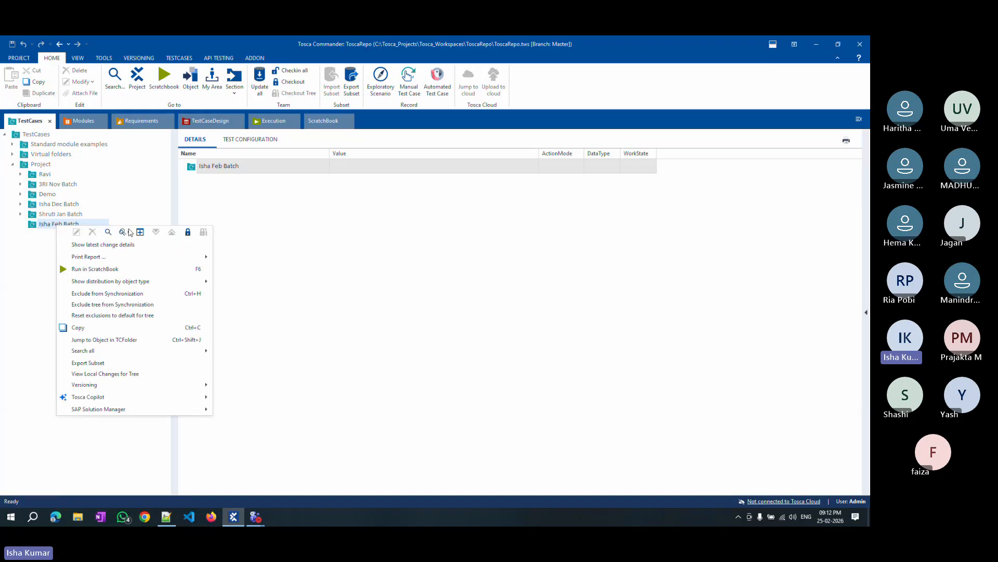
pyautogui.click(188, 232)
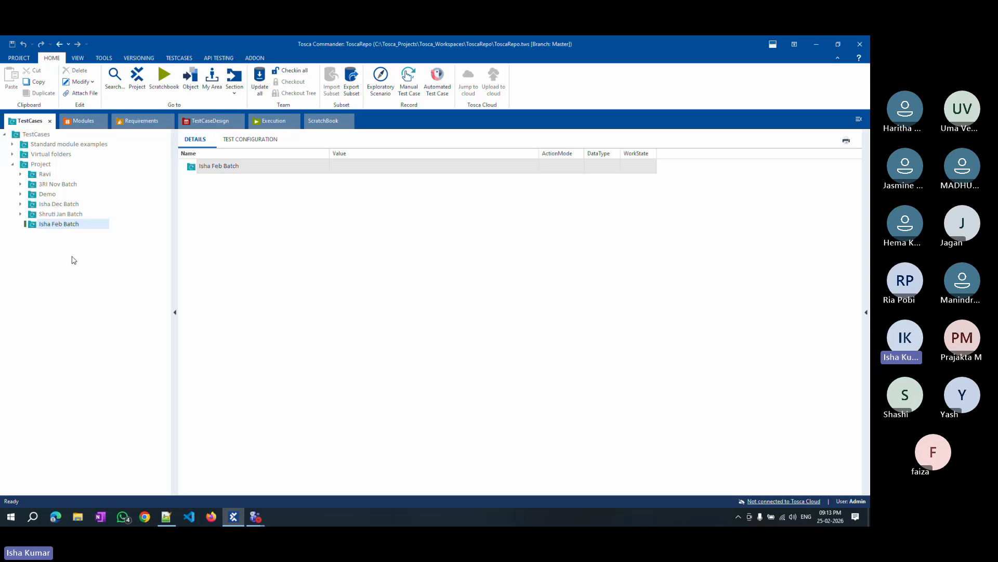
# Open the checkout details of the Feb Batch folder and review them.
pyautogui.rightClick(58, 226)
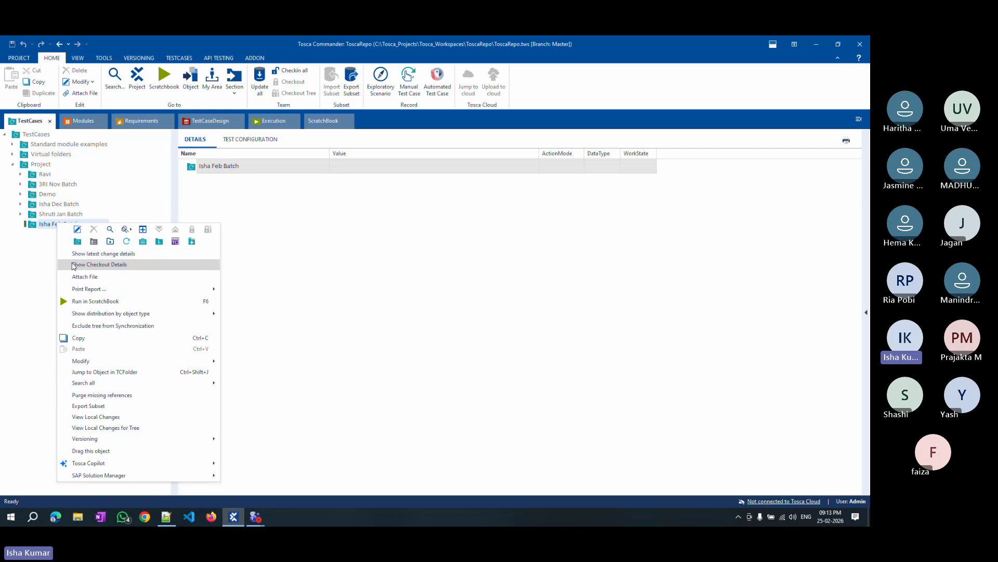
pyautogui.click(114, 264)
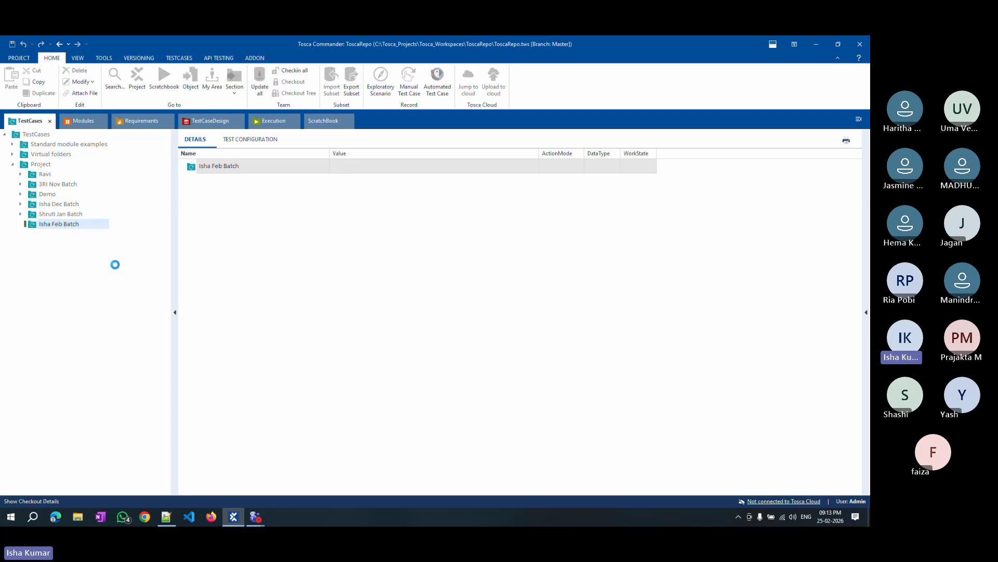
pyautogui.moveTo(339, 254); pyautogui.dragTo(318, 270)
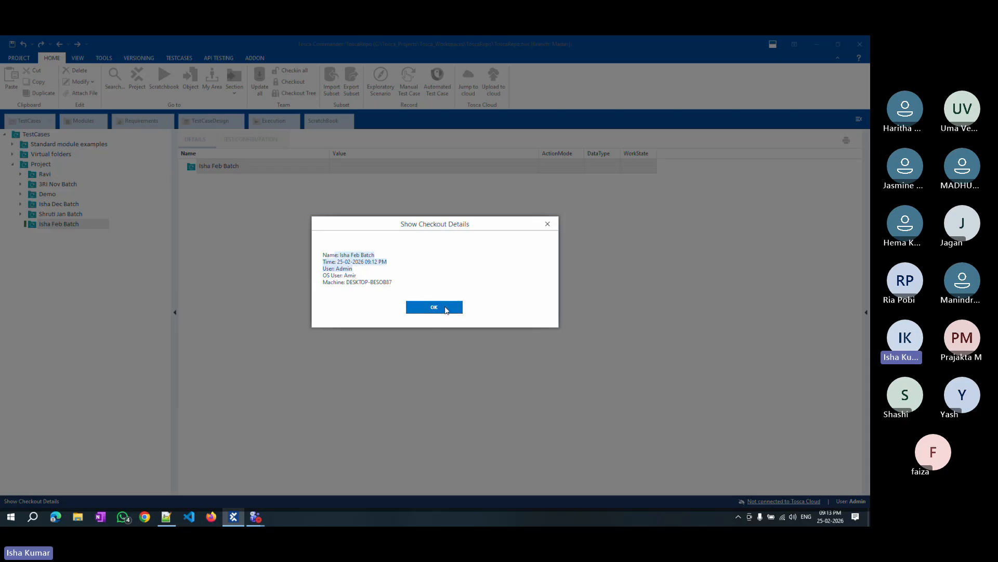
# Close the checkout details and update the workspace from the common repository with Update all.
pyautogui.click(445, 311)
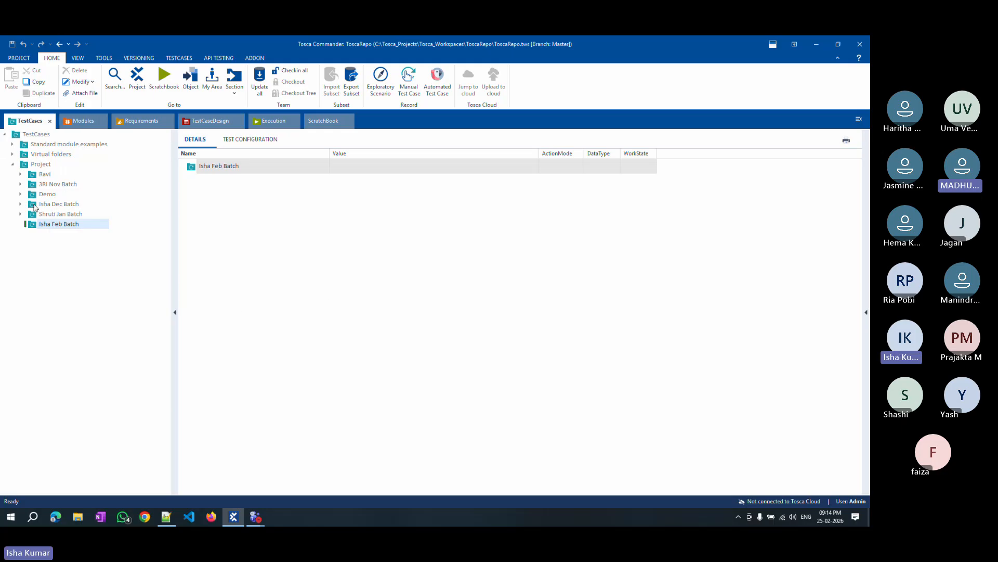
pyautogui.click(19, 58)
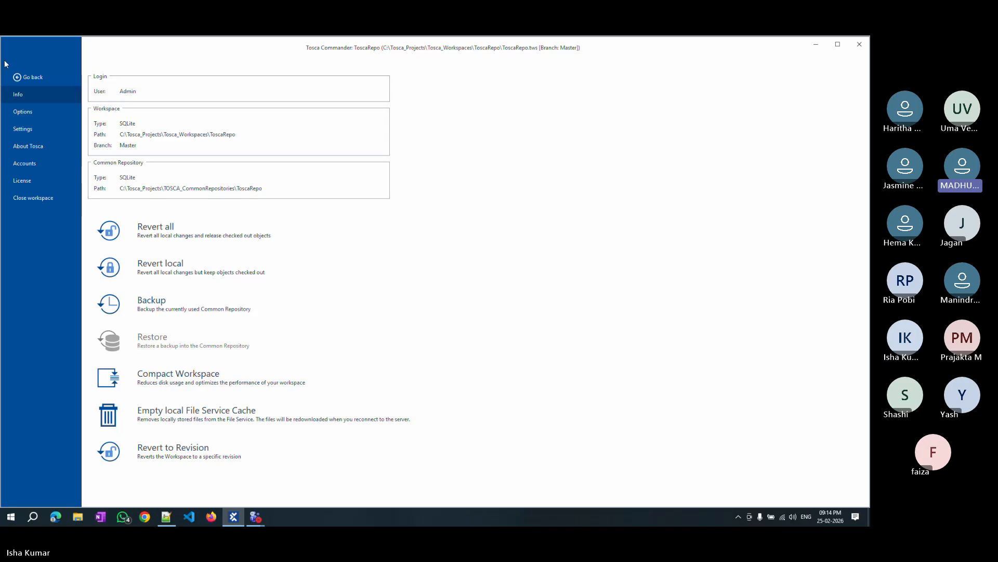
pyautogui.click(21, 77)
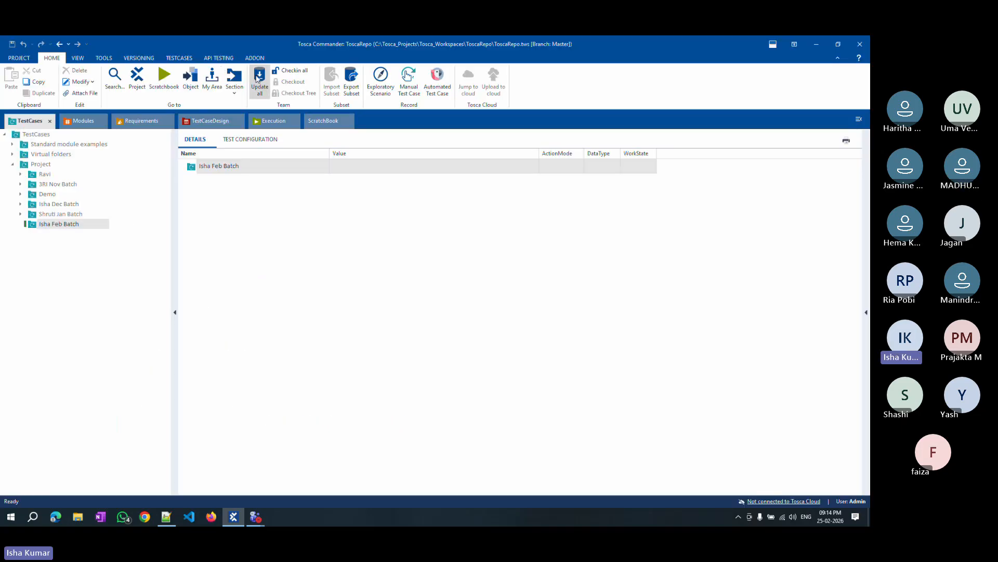
pyautogui.click(258, 77)
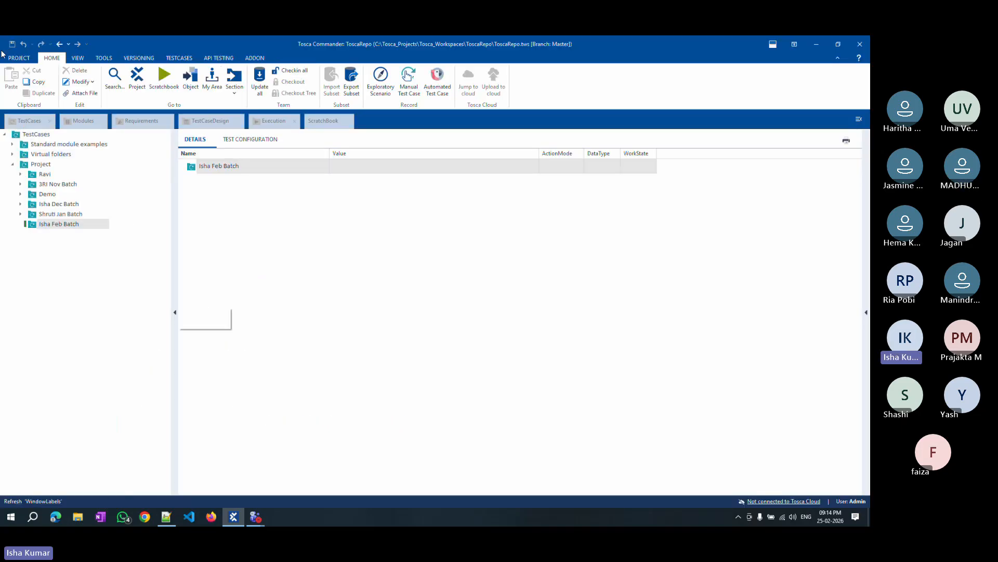
# Close the current workspace.
pyautogui.click(18, 58)
pyautogui.click(31, 197)
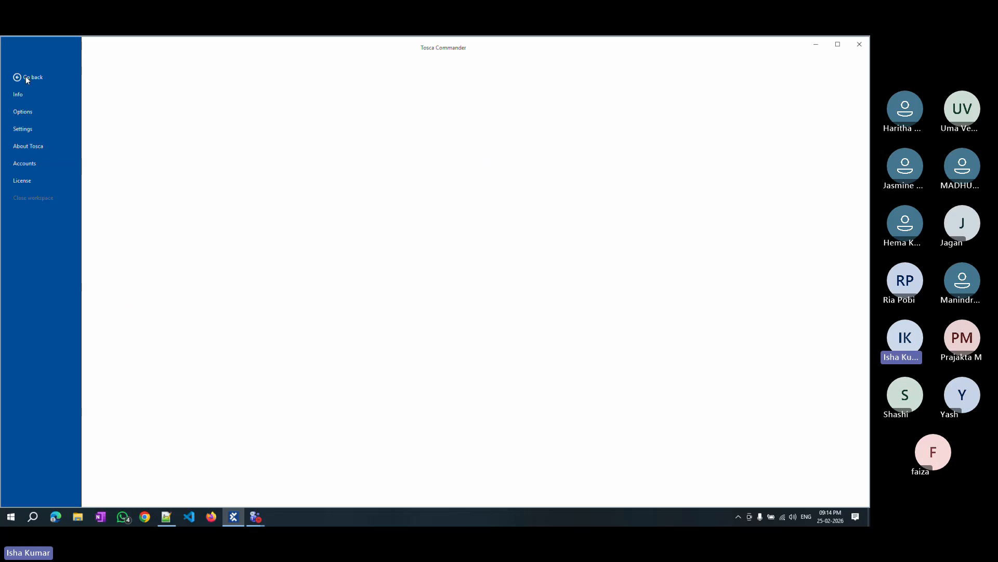
pyautogui.click(17, 77)
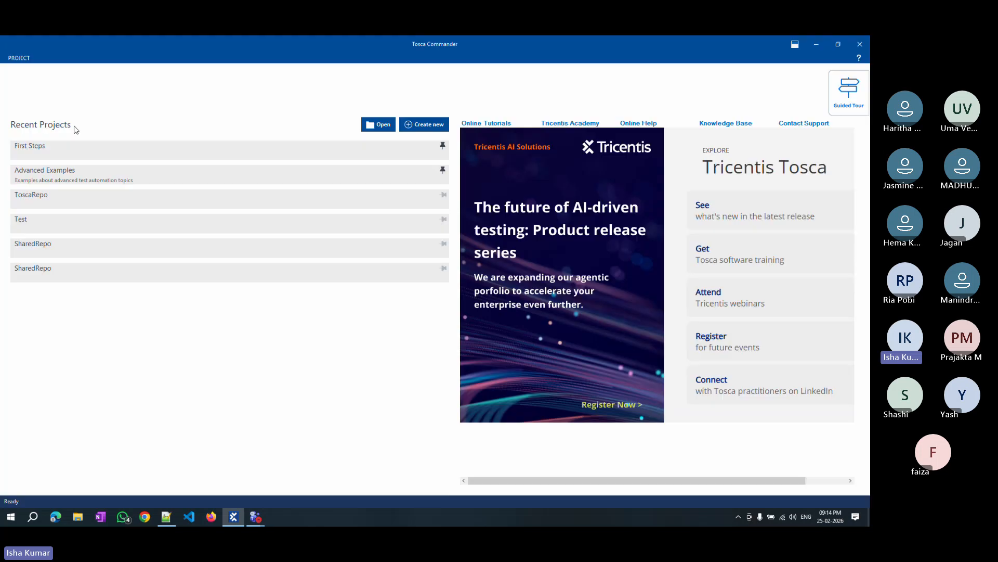
pyautogui.click(421, 126)
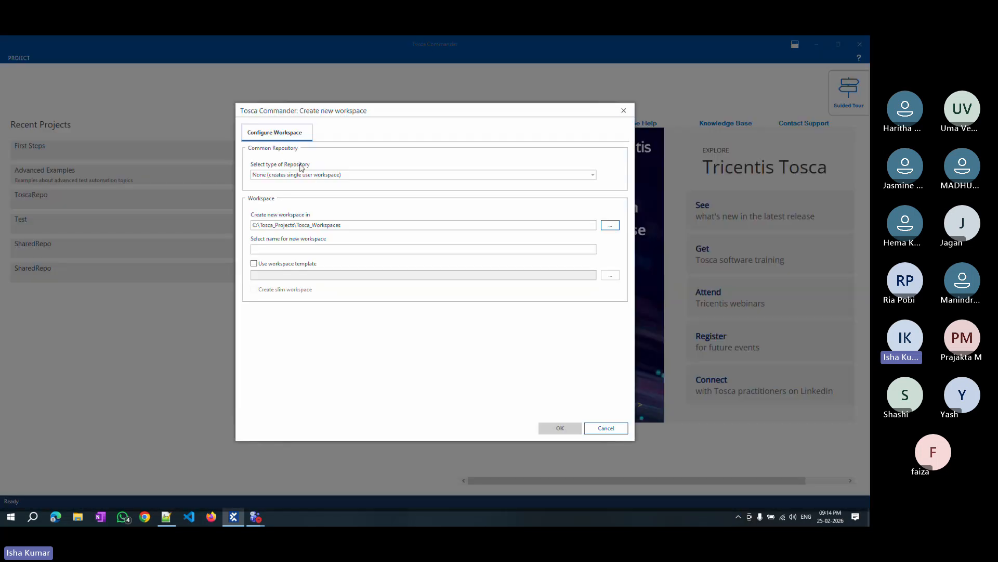
pyautogui.click(285, 176)
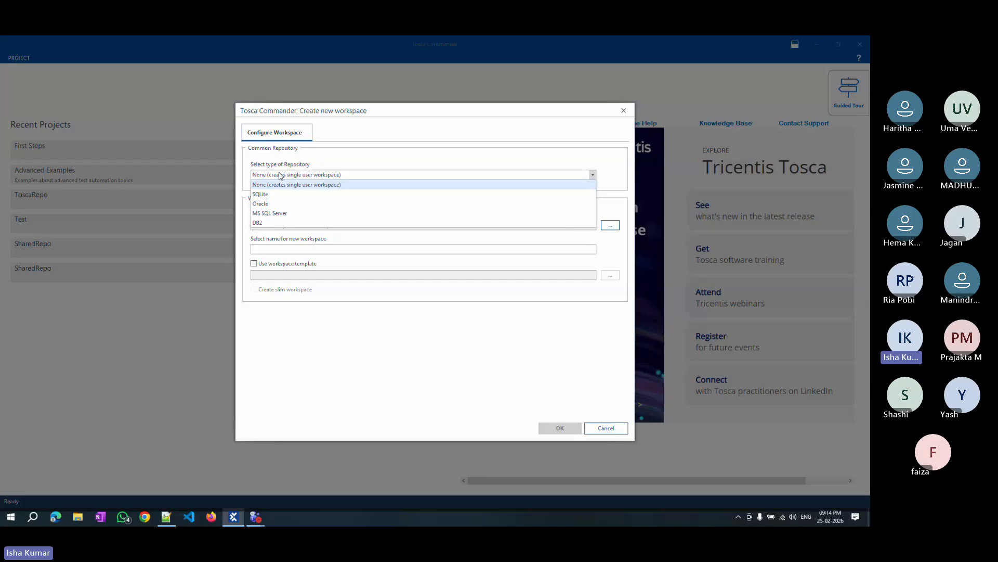
pyautogui.click(266, 215)
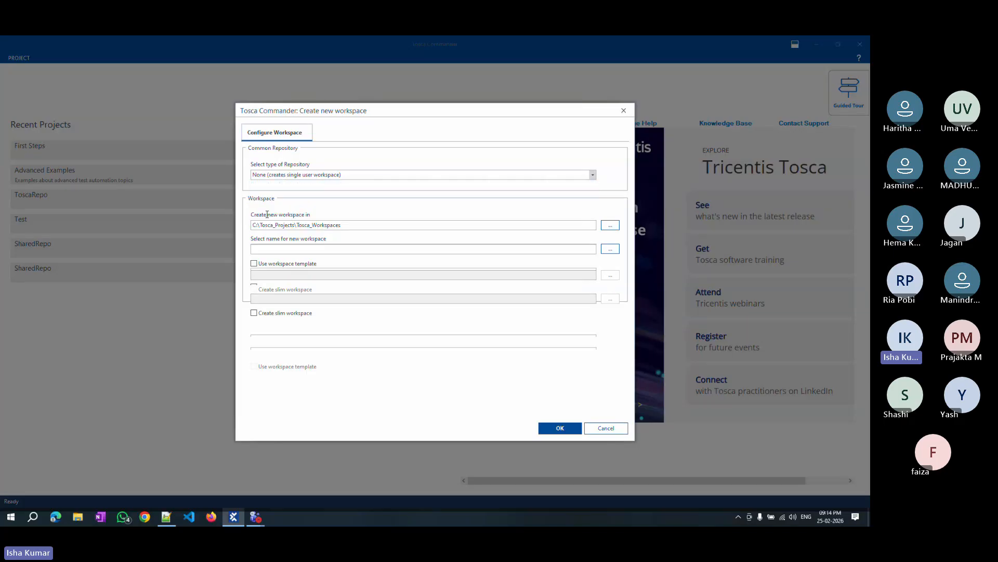
pyautogui.click(289, 177)
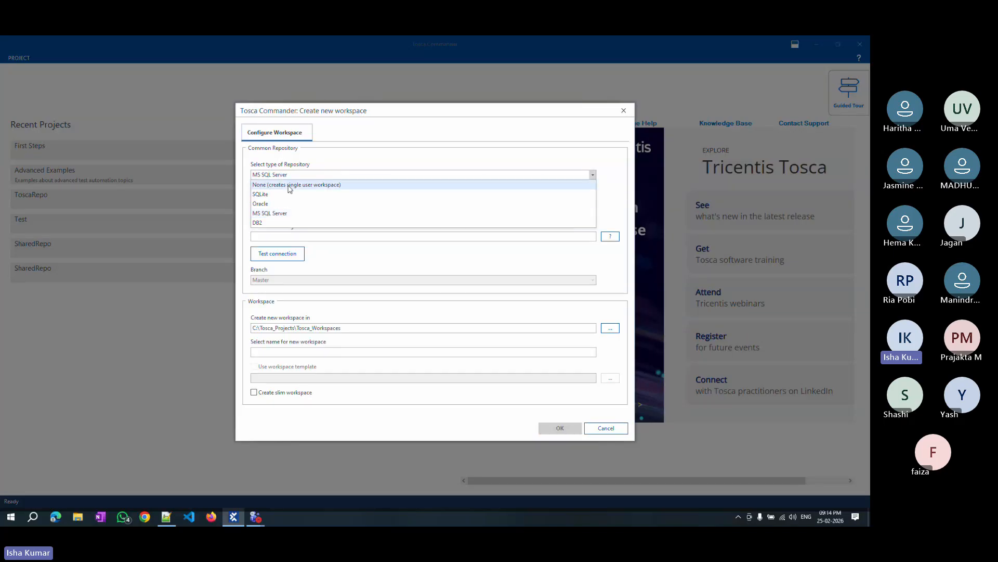
pyautogui.click(277, 217)
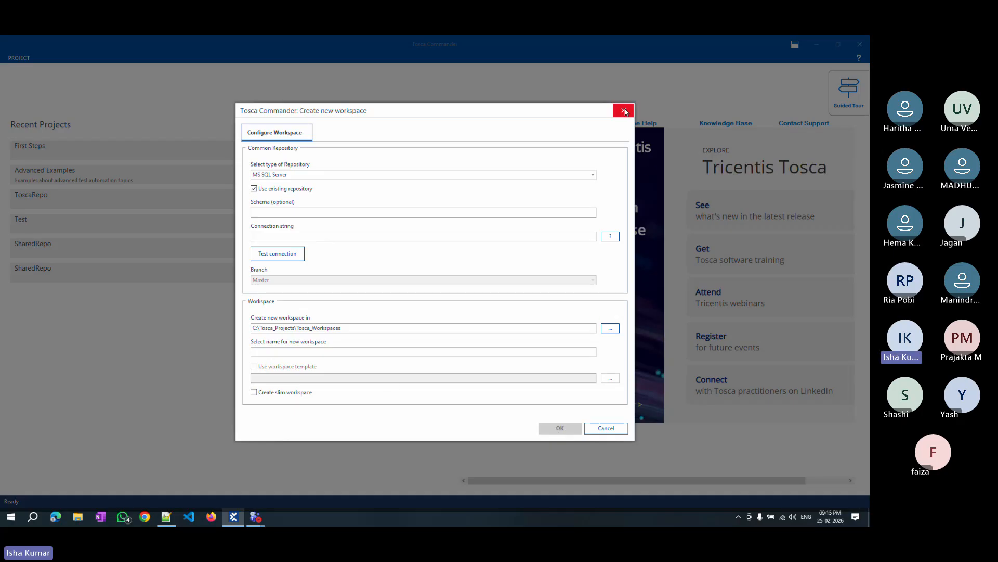
pyautogui.click(623, 110)
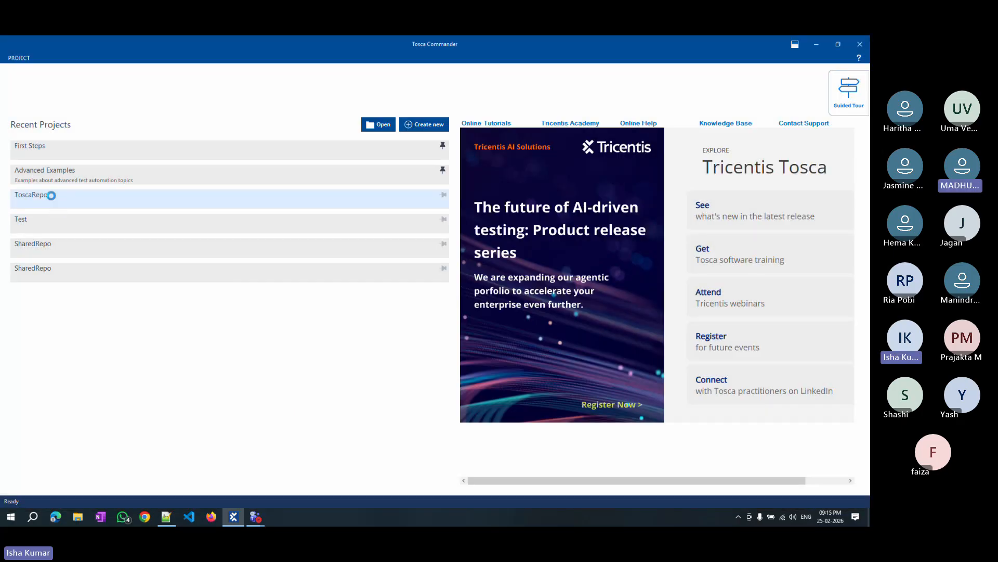
# Reopen the ToscaRepo project, log in, and expand the Project folder in the TestCases tree.
pyautogui.click(119, 203)
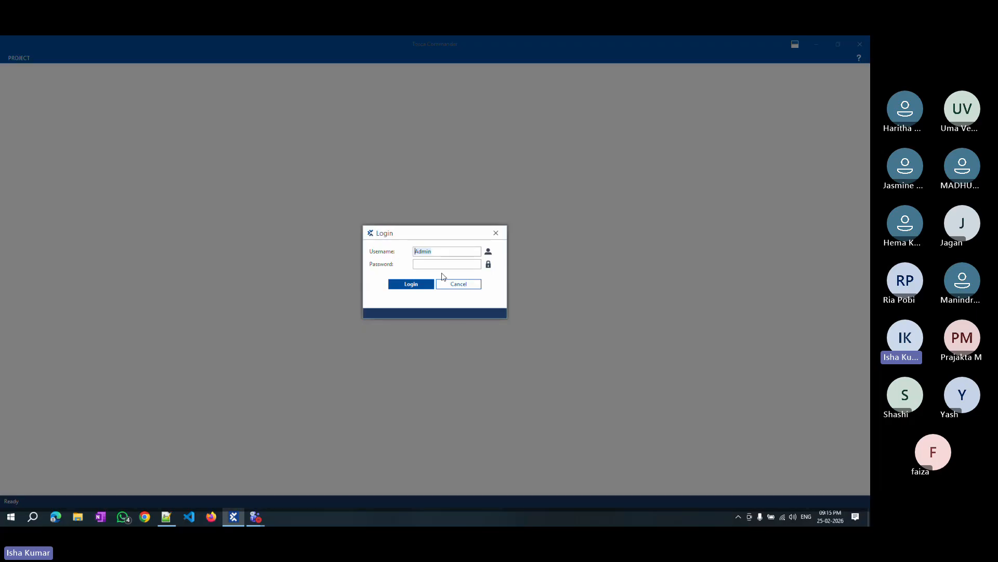
pyautogui.click(412, 286)
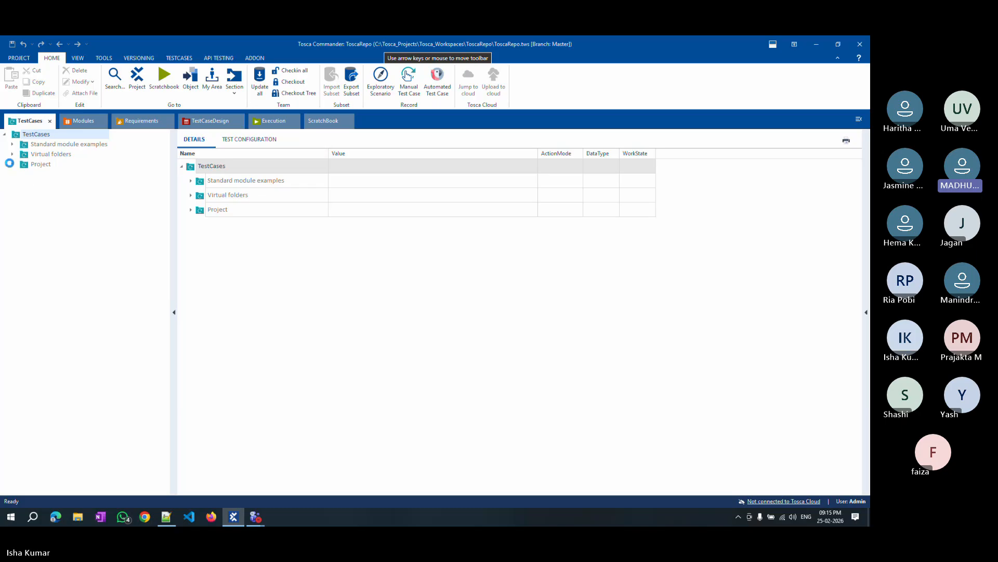
pyautogui.click(11, 164)
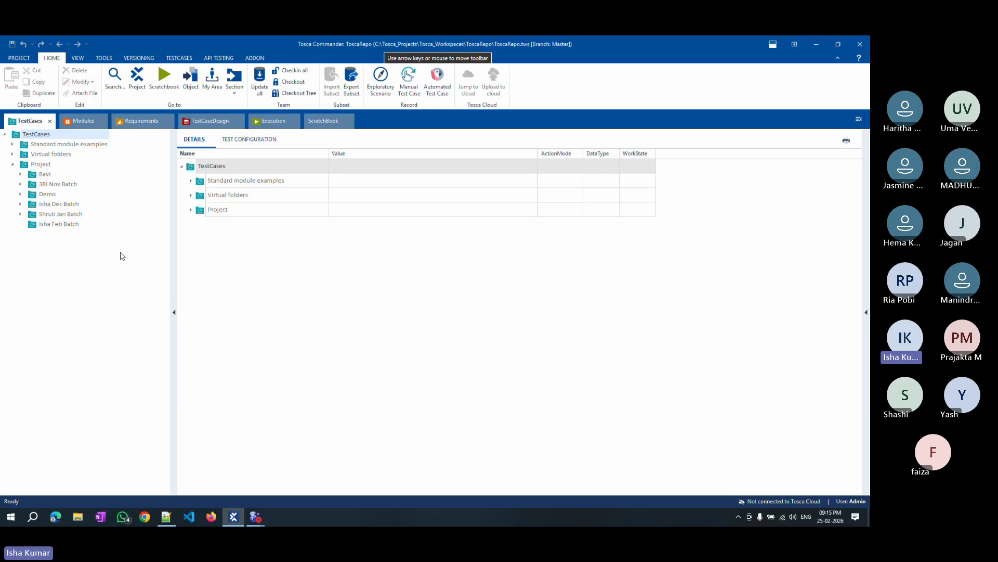
pyautogui.click(31, 165)
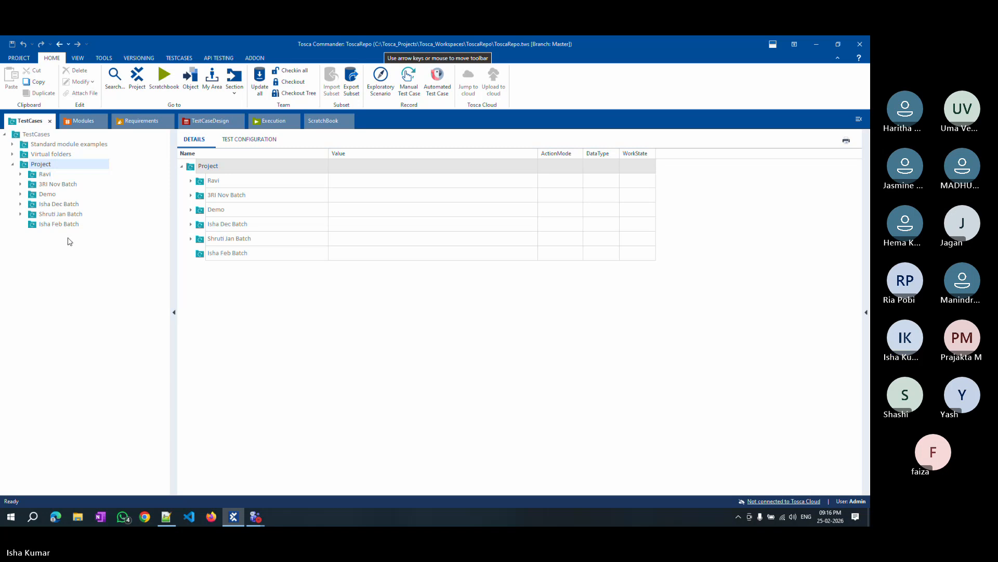
# Check out the whole Project folder tree with Checkout Tree, confirming the checkout.
pyautogui.click(39, 173)
pyautogui.click(21, 174)
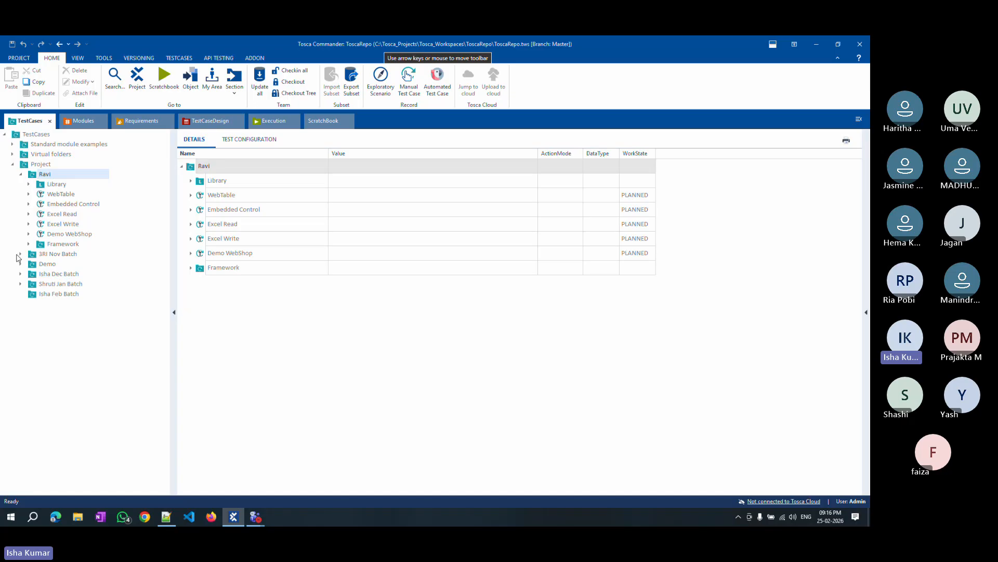
pyautogui.click(20, 254)
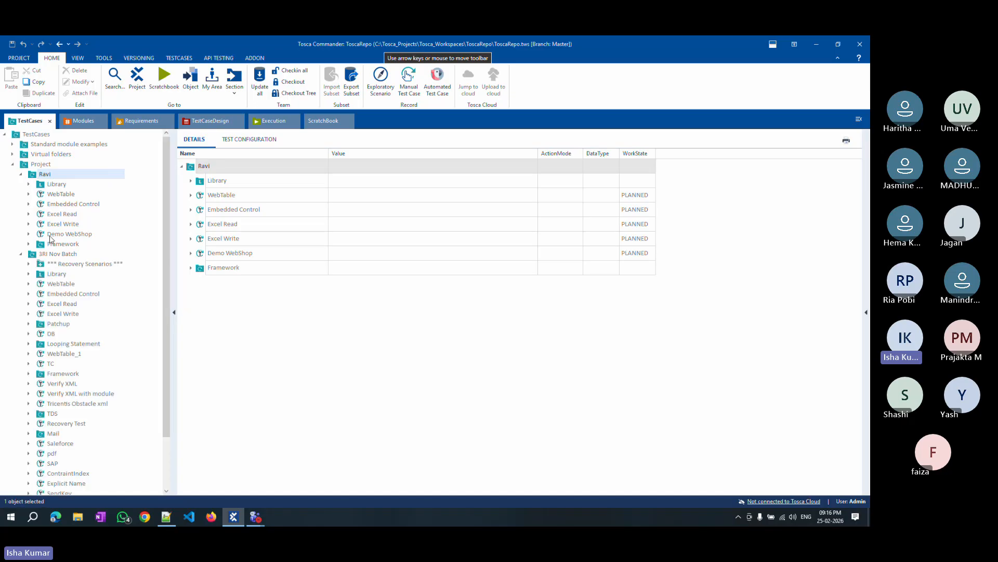
pyautogui.click(52, 185)
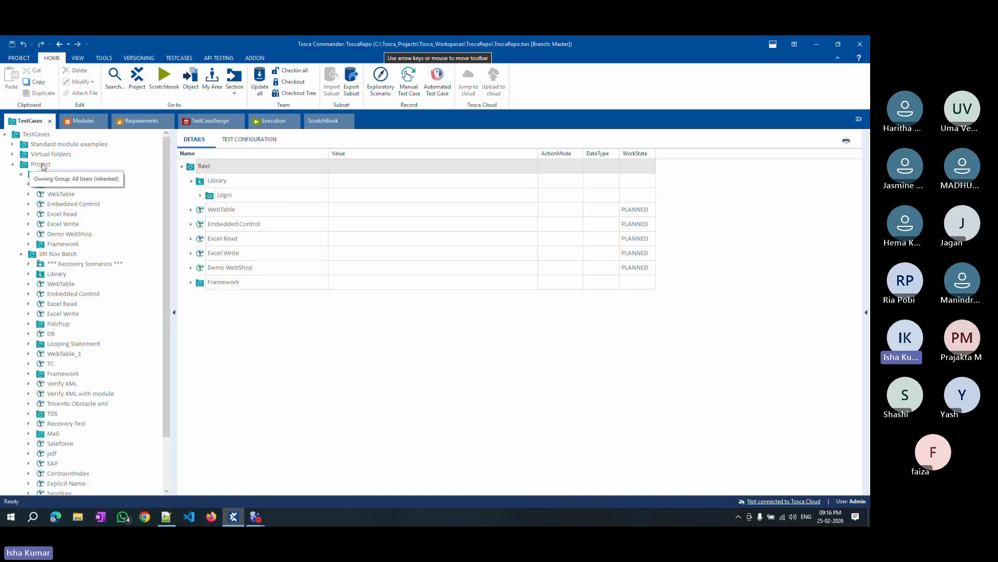
pyautogui.click(41, 164)
pyautogui.rightClick(52, 165)
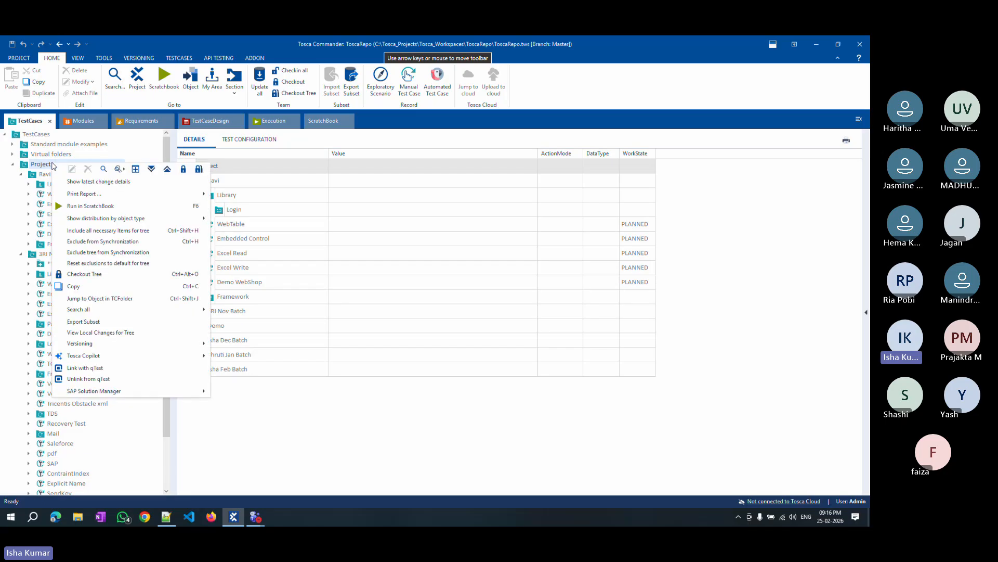
pyautogui.click(199, 169)
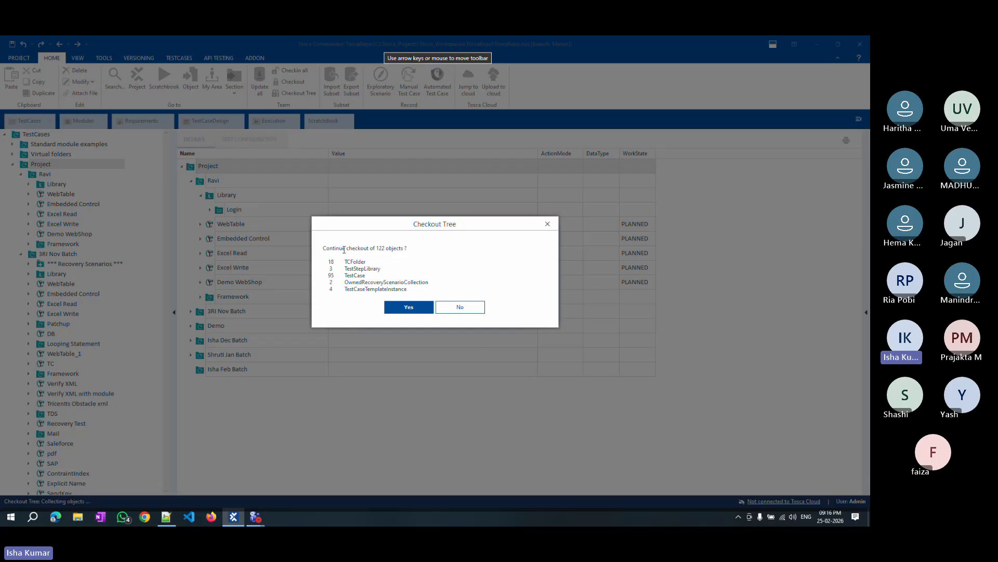
pyautogui.click(415, 308)
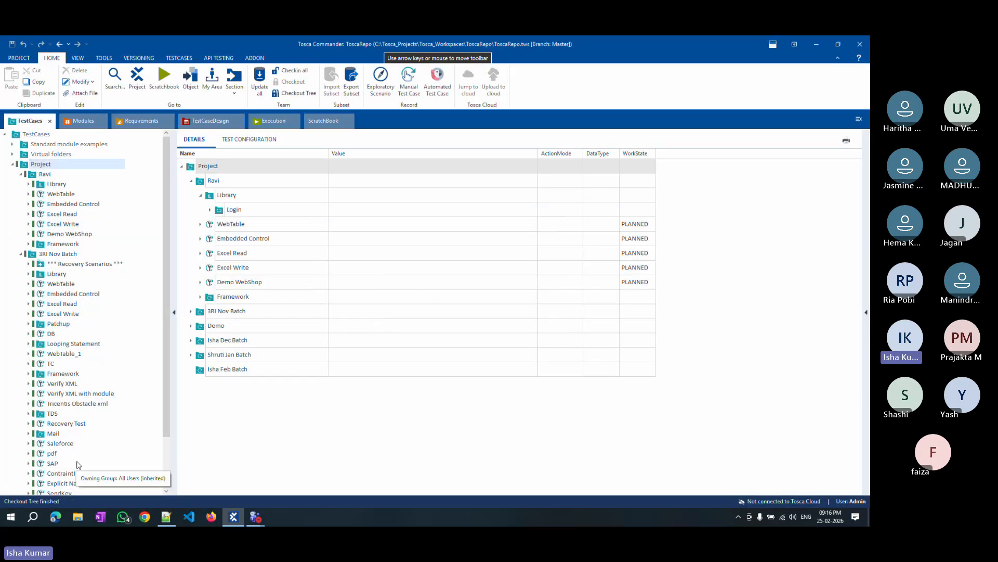
# Check in all checked-out objects, then select the Isha Feb Batch folder.
pyautogui.scroll(-2, 74, 301)
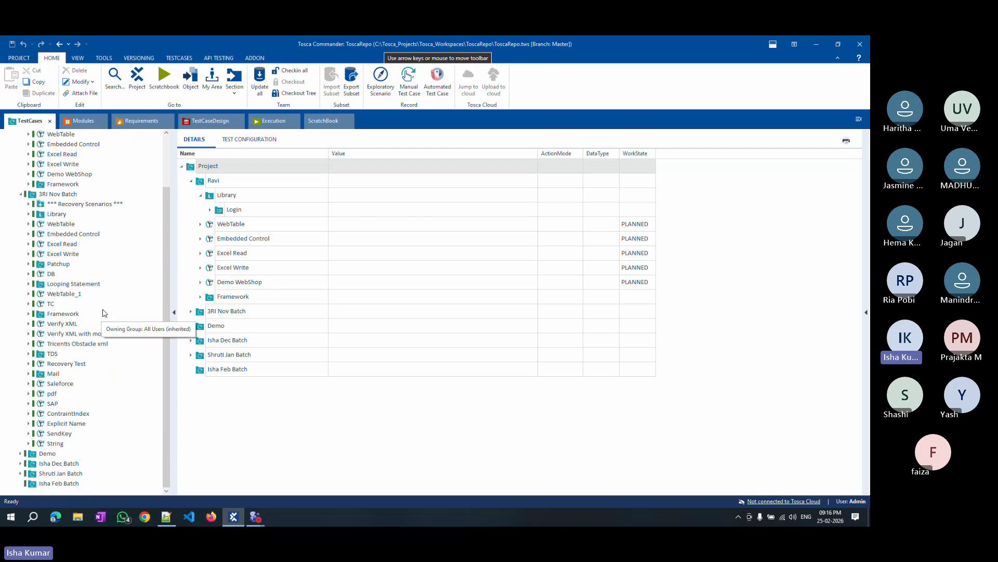
pyautogui.scroll(2, 111, 304)
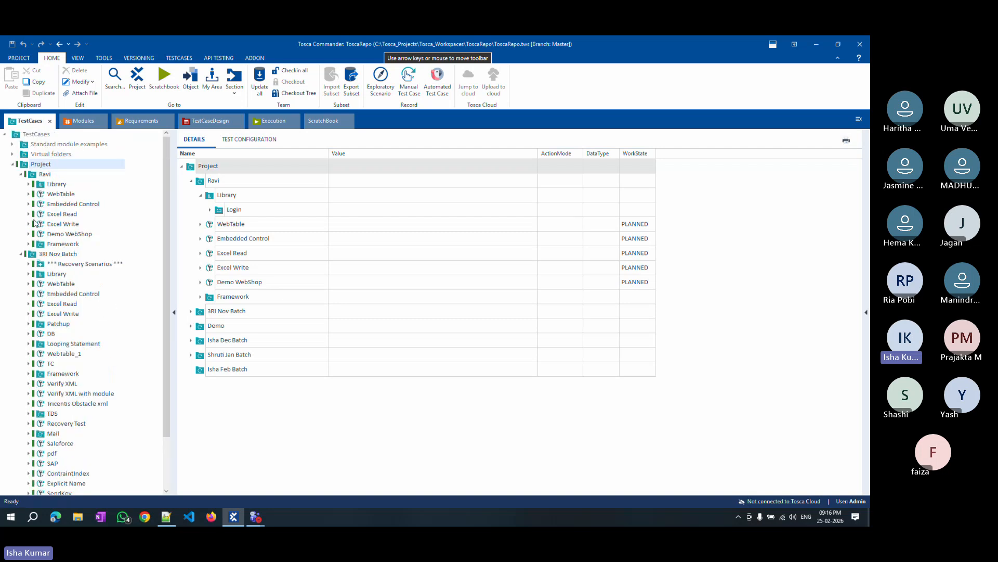
pyautogui.click(21, 174)
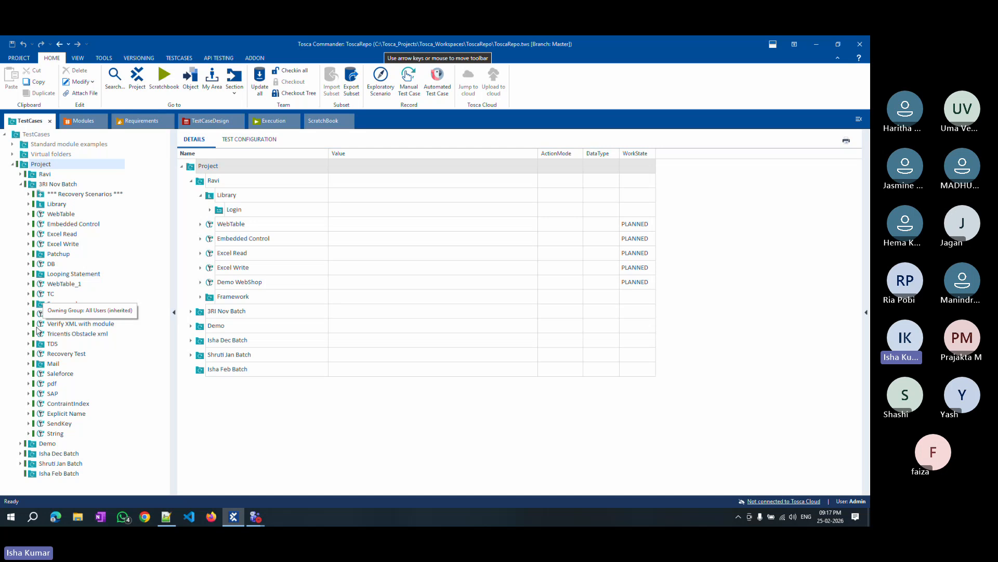
pyautogui.click(292, 71)
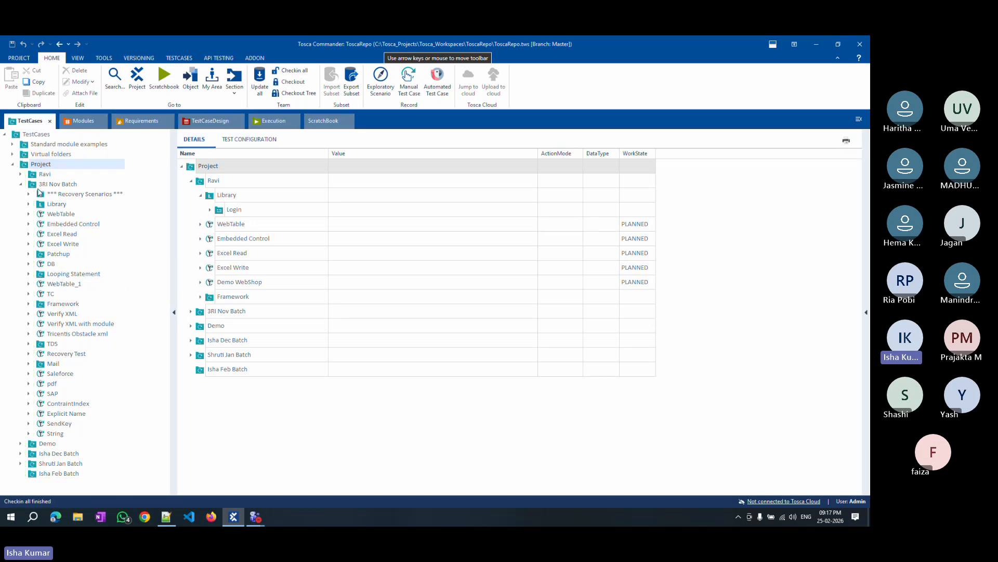
pyautogui.click(21, 185)
pyautogui.click(67, 224)
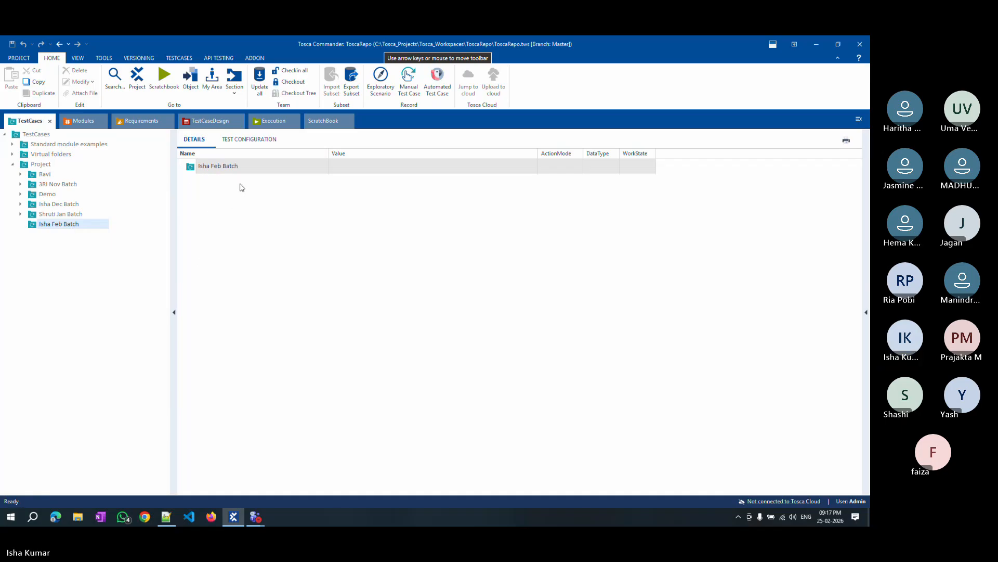
# In Notepad++, complete the second note line as 'CheckinAll-> To release the folder and tc'.
pyautogui.click(166, 516)
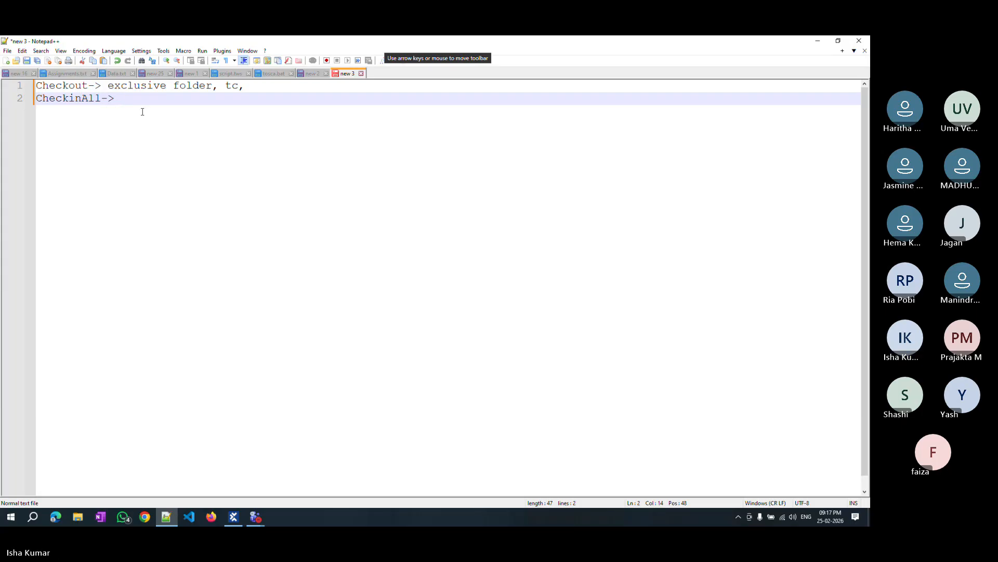
pyautogui.write('To re')
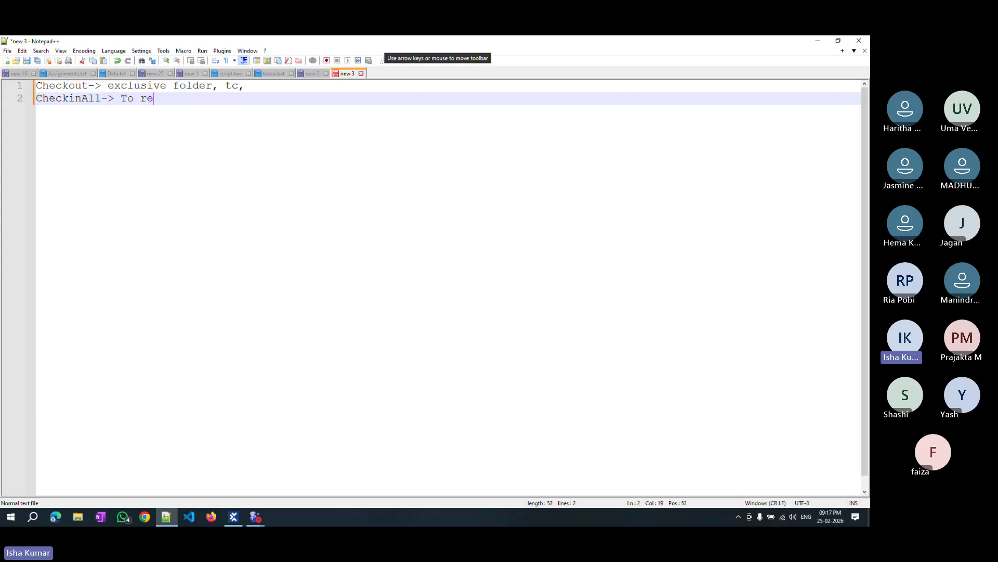
pyautogui.write('lae')
pyautogui.press('BackSpace')
pyautogui.press('BackSpace')
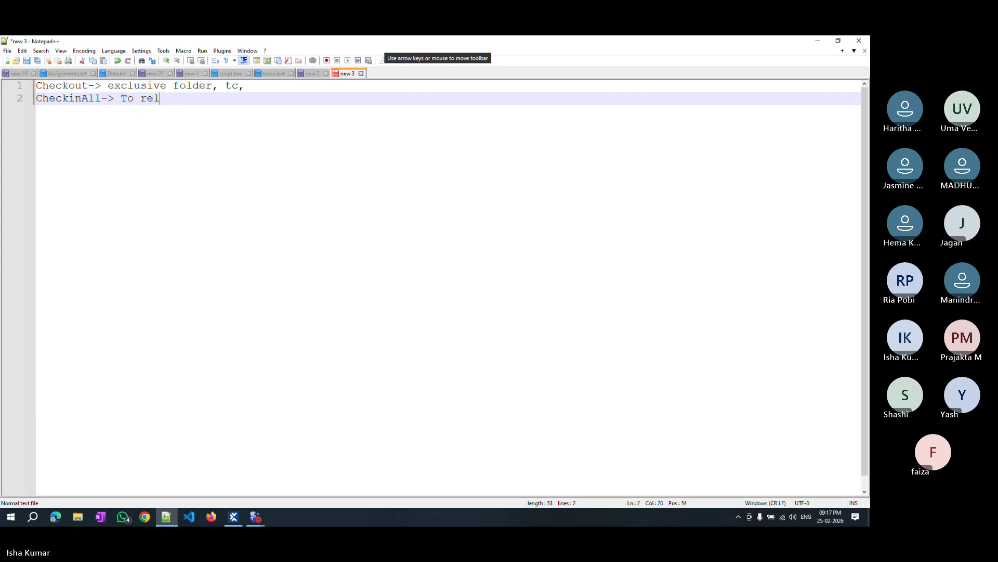
pyautogui.write('ease the f')
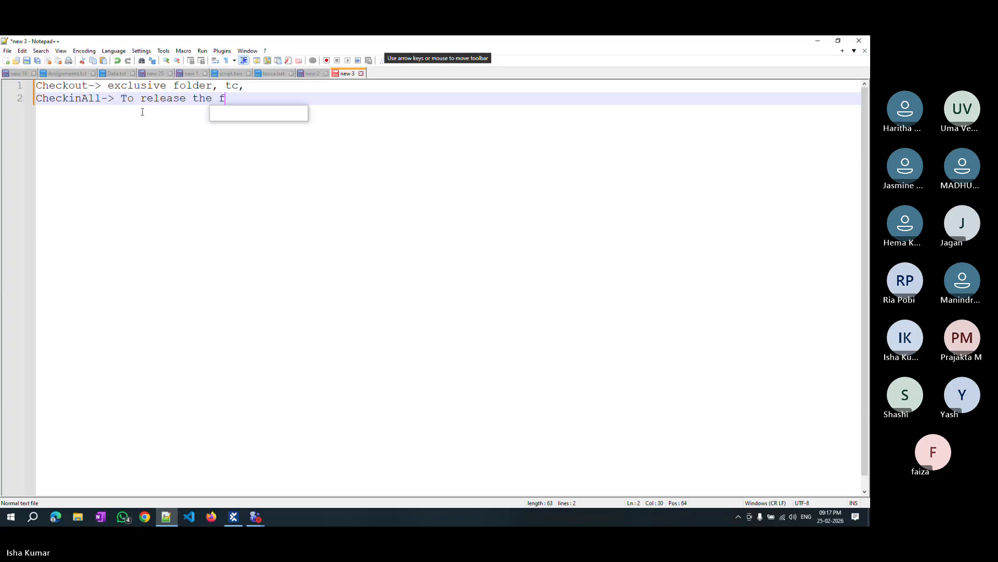
pyautogui.write('older ')
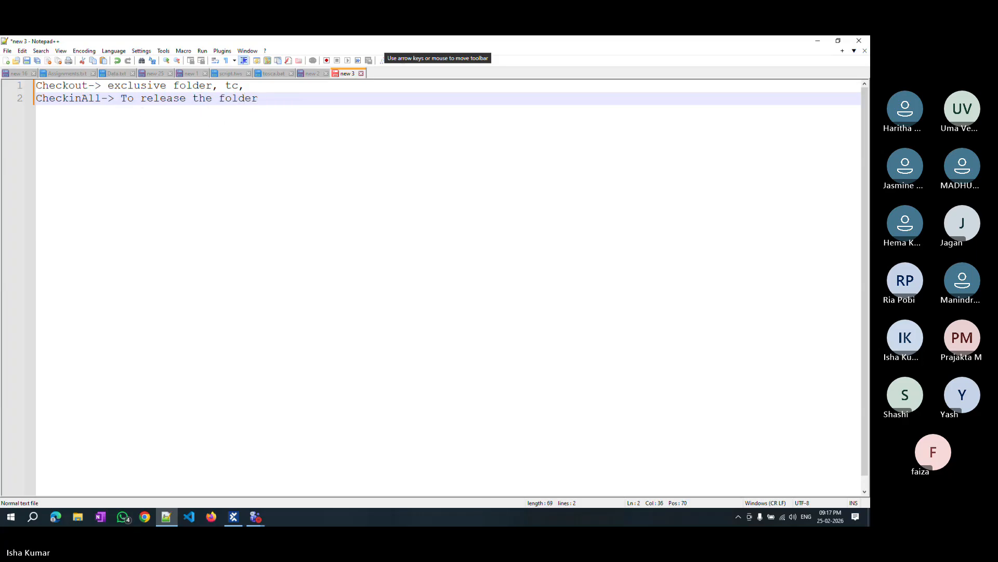
pyautogui.write('and tc')
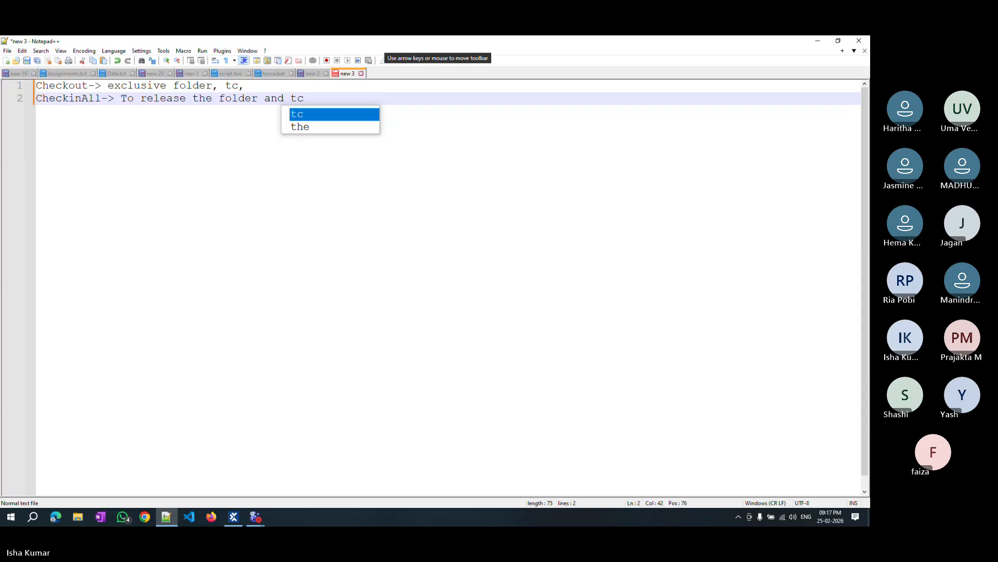
# Add a third note line 'CheckoutTree-> To checkout all the child folders'.
pyautogui.press('Return')
pyautogui.press('Return')
pyautogui.write('C')
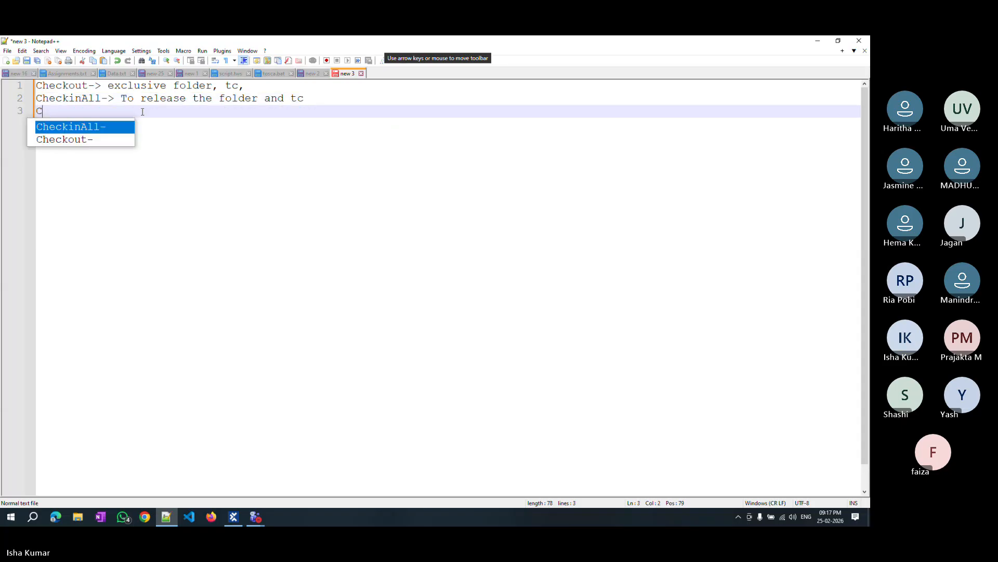
pyautogui.write('heckoutTree')
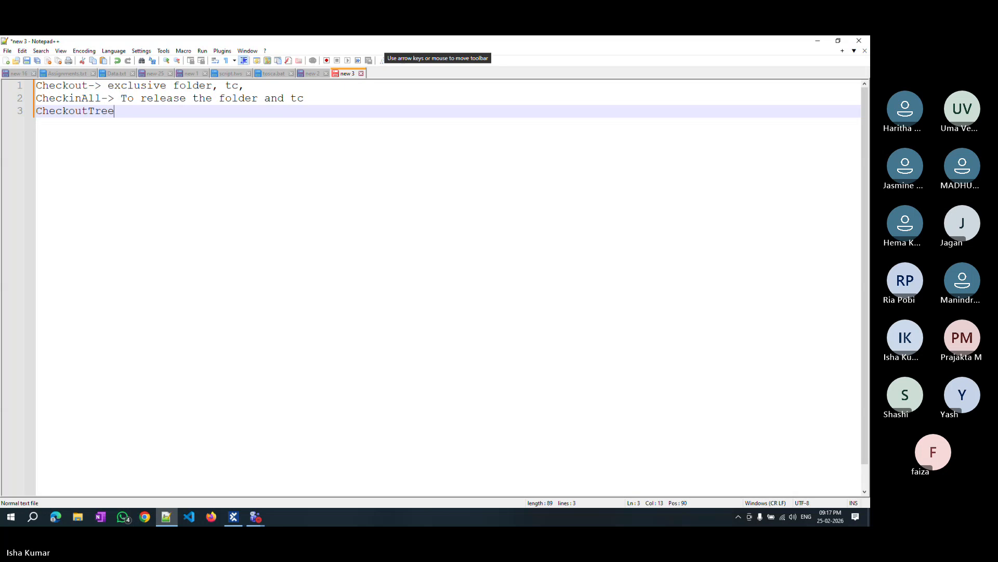
pyautogui.write('-> To ')
pyautogui.write('cc')
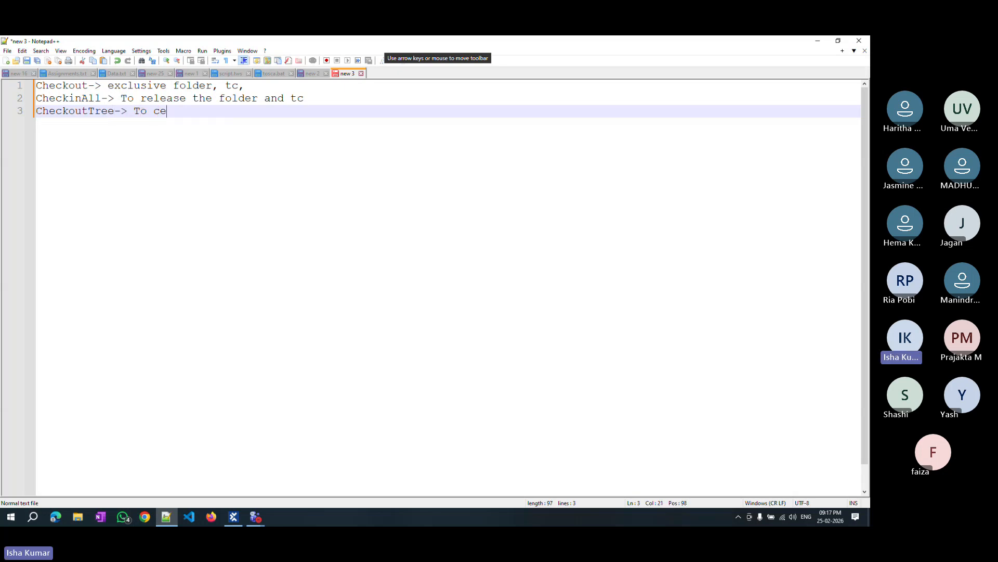
pyautogui.press('BackSpace')
pyautogui.write('chec')
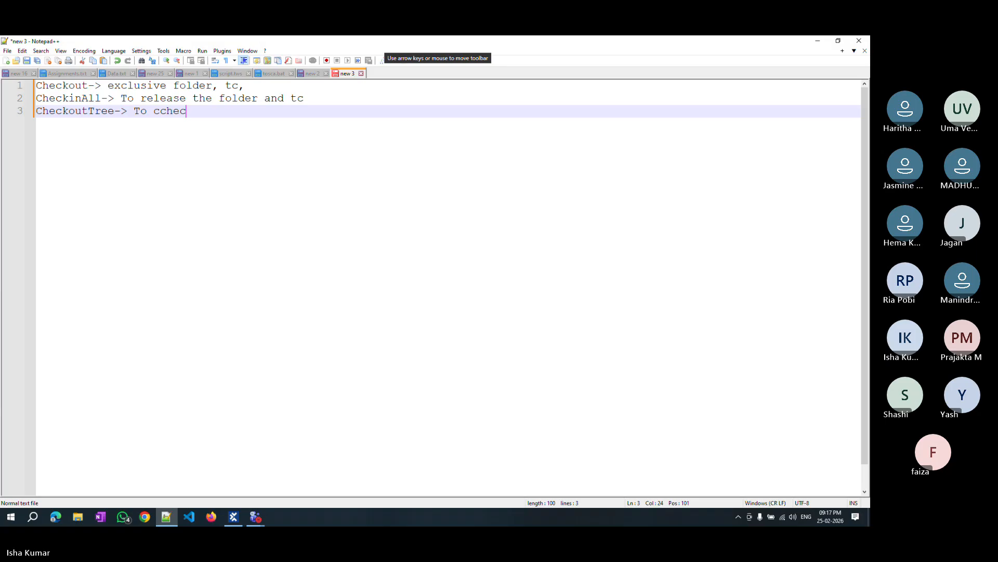
pyautogui.press('BackSpace')
pyautogui.press('BackSpace')
pyautogui.press('BackSpace')
pyautogui.press('BackSpace')
pyautogui.write('hecko')
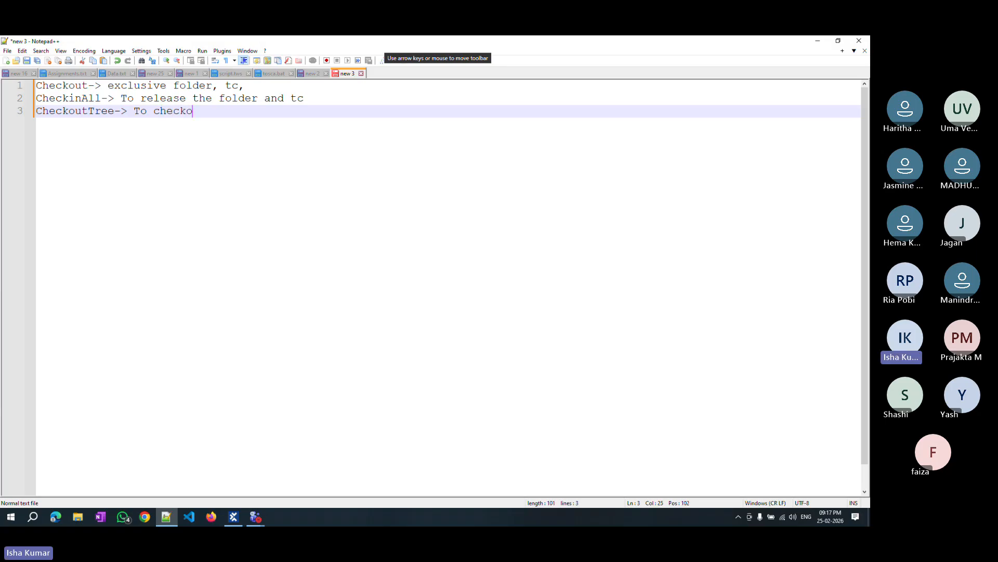
pyautogui.write('ut all the ')
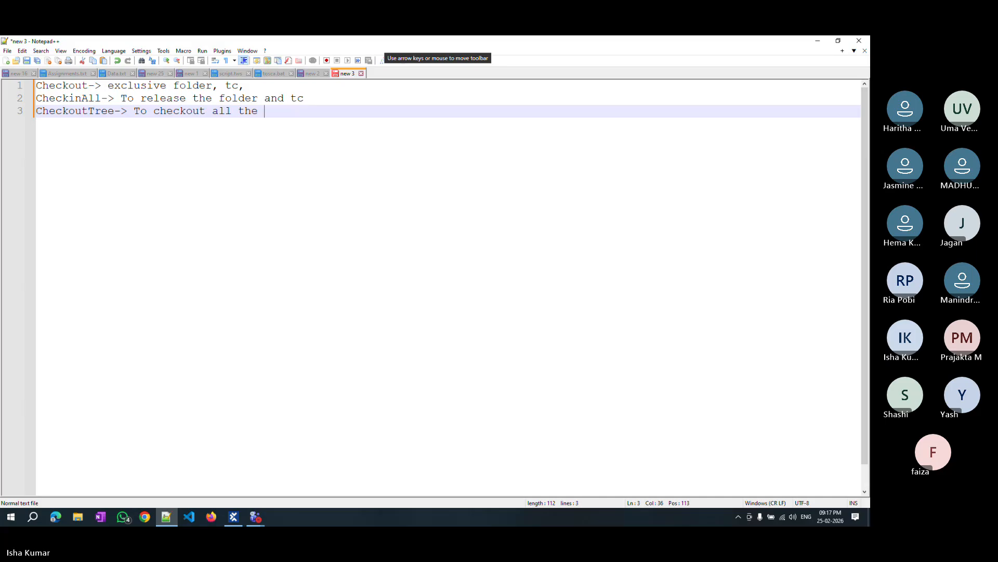
pyautogui.write('child')
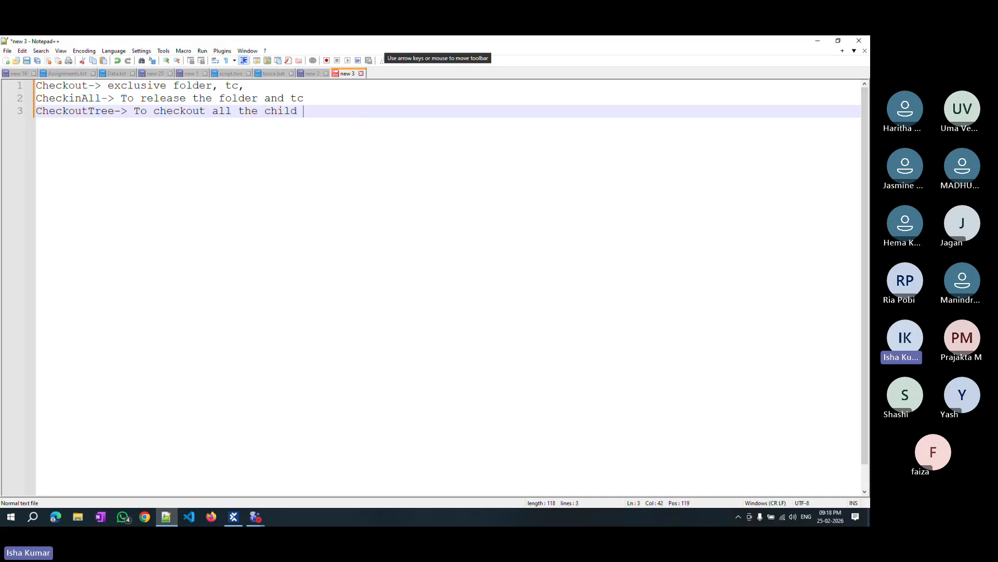
pyautogui.write(' folders')
pyautogui.press('Return')
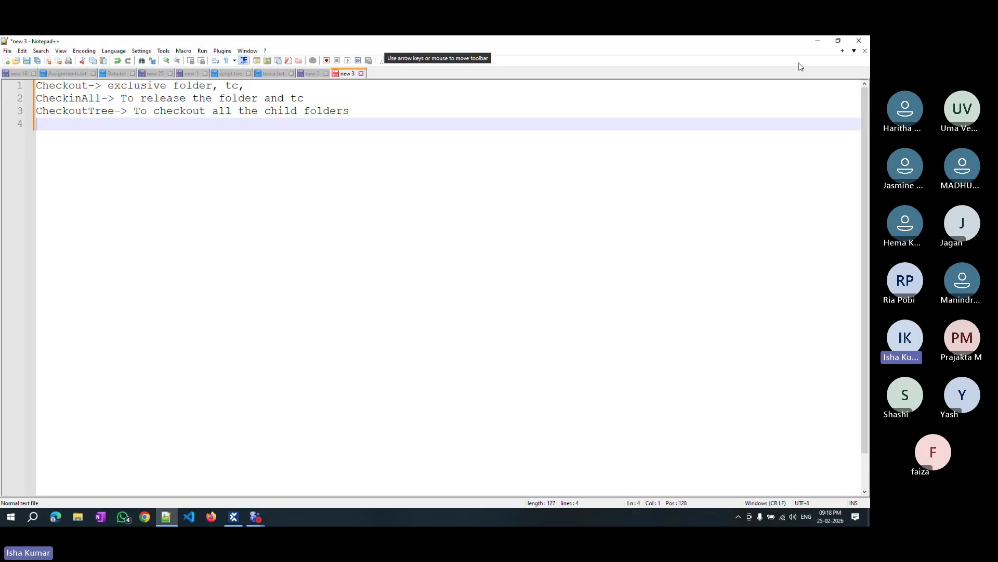
# Switch to Tosca Commander and run Update all on the repository.
pyautogui.click(819, 42)
pyautogui.click(259, 81)
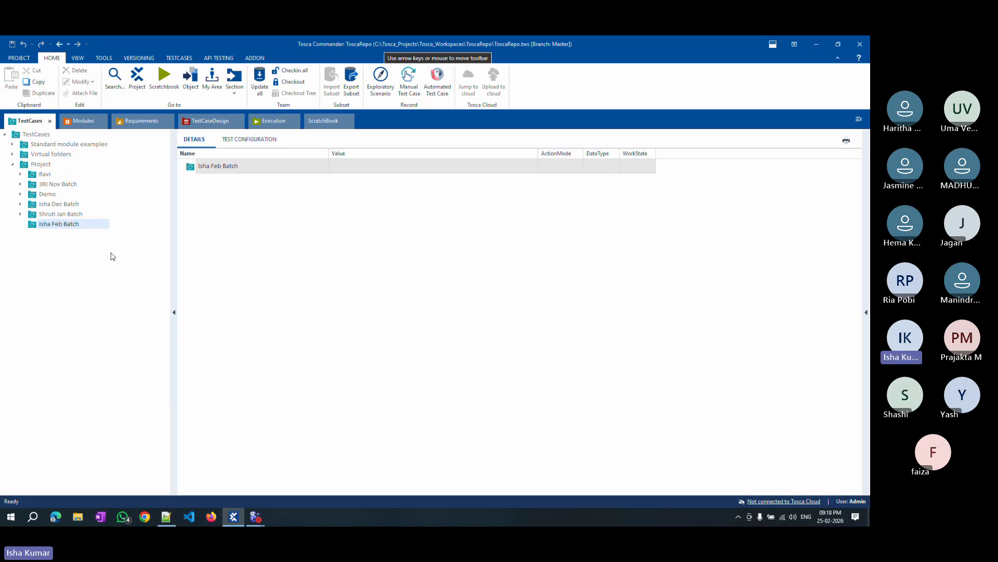
pyautogui.click(258, 83)
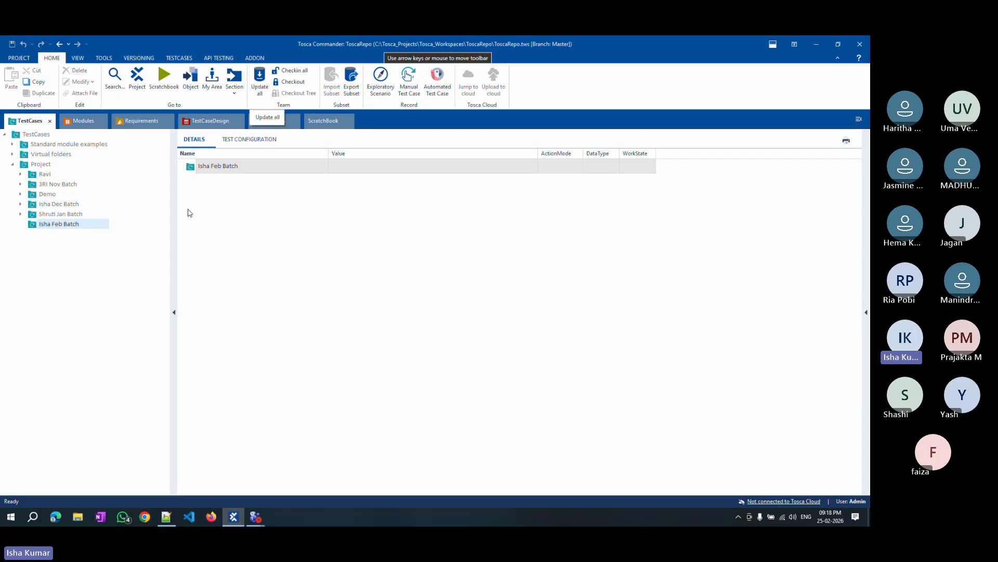
pyautogui.click(259, 82)
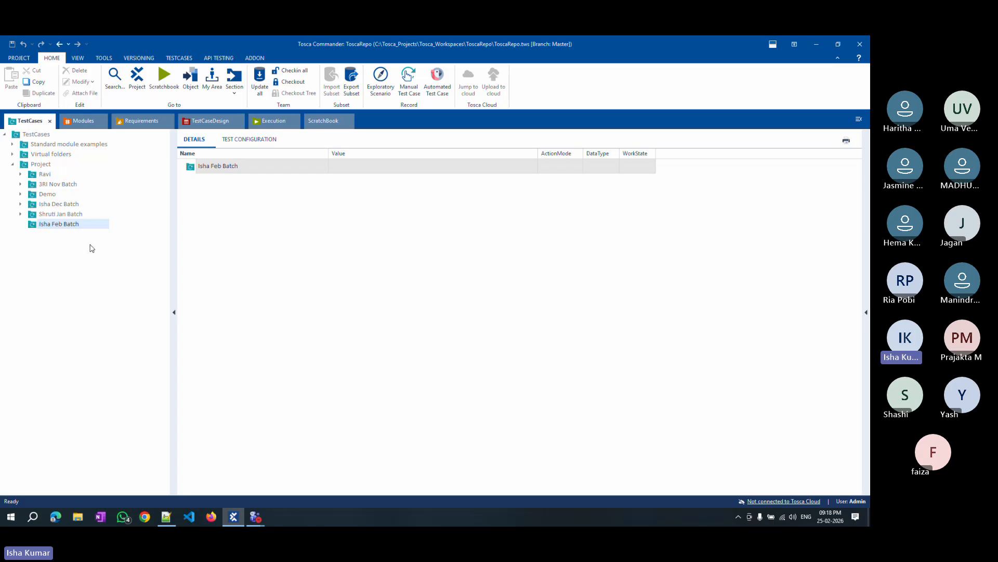
# In Notepad++, add a fourth note line 'UpdateAll-> to take the update of other people'.
pyautogui.click(167, 518)
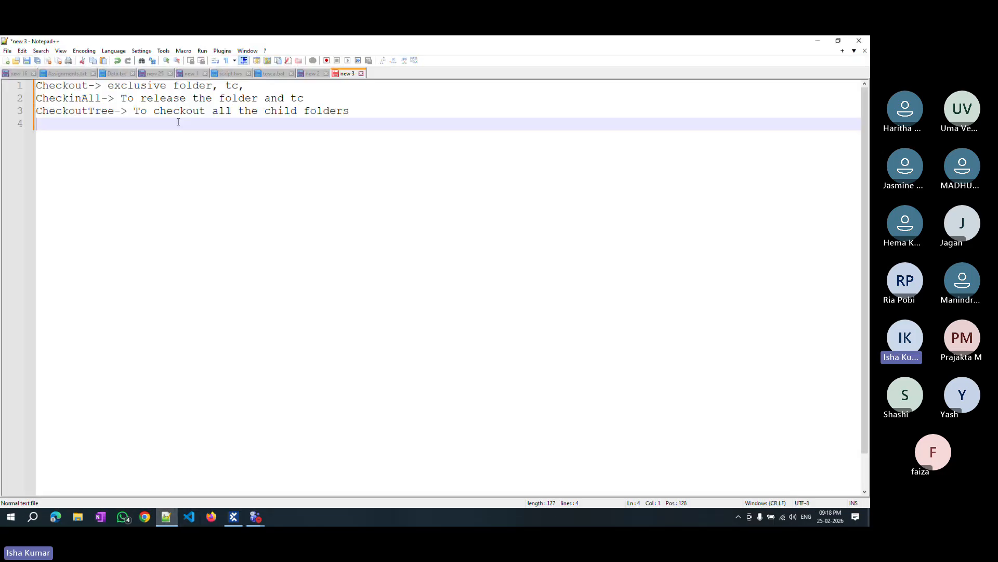
pyautogui.write('UpdateAll-> to take the ')
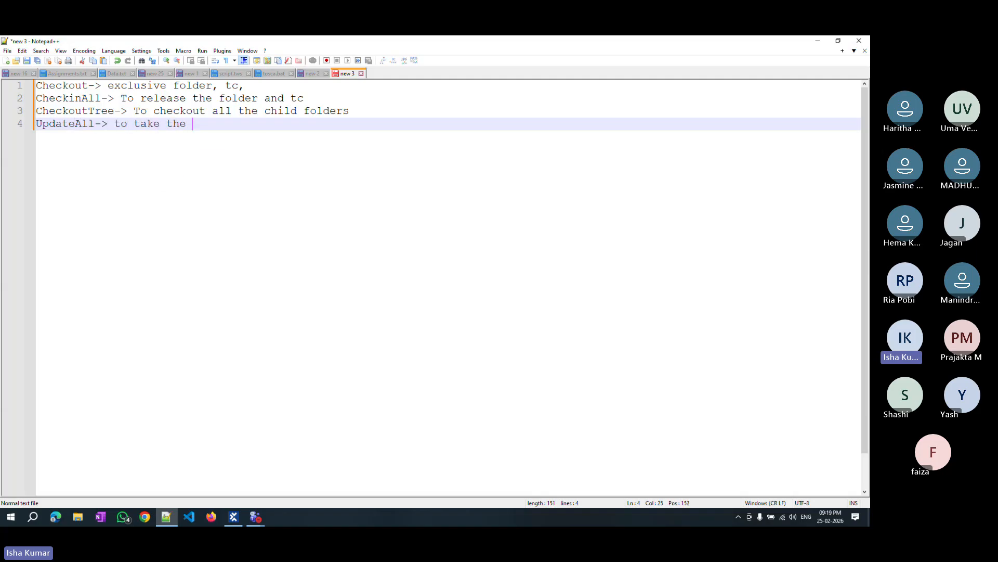
pyautogui.write('update of o')
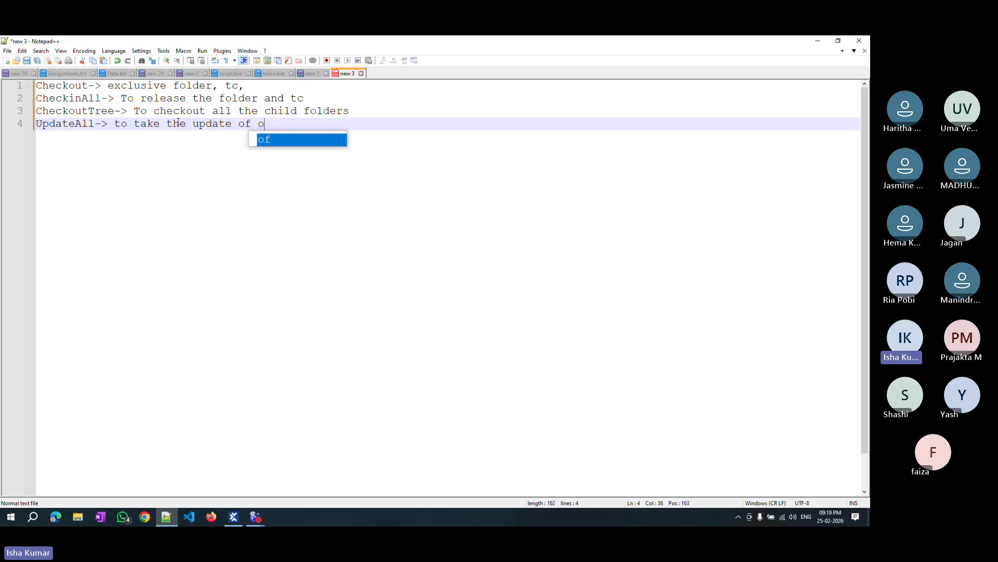
pyautogui.write('ther people')
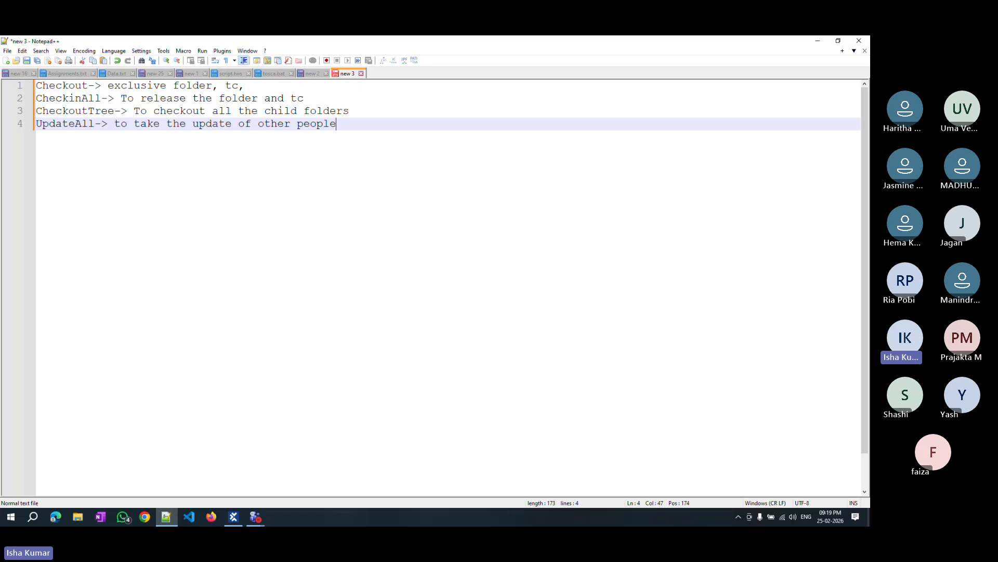
# Remove the trailing comma from the end of the first note line.
pyautogui.press('Up')
pyautogui.press('Up')
pyautogui.press('Up')
pyautogui.hotkey('shift', 'Down')
pyautogui.hotkey('shift', 'Down')
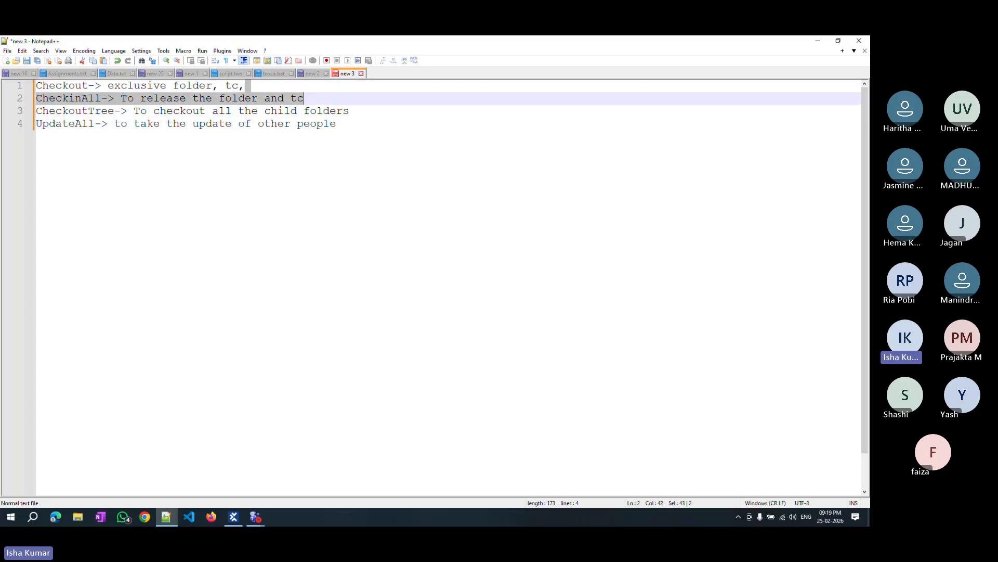
pyautogui.hotkey('shift', 'Down')
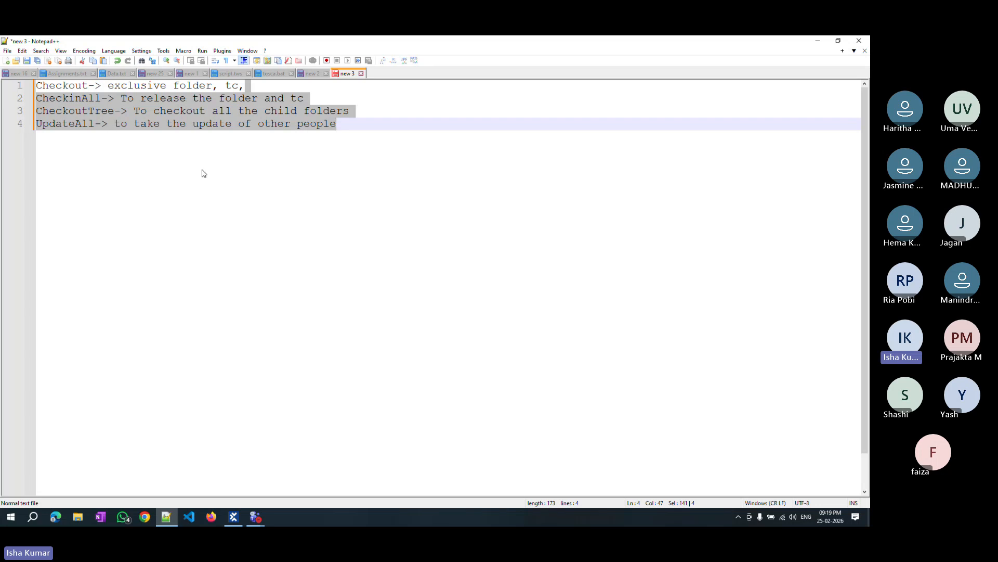
pyautogui.click(353, 126)
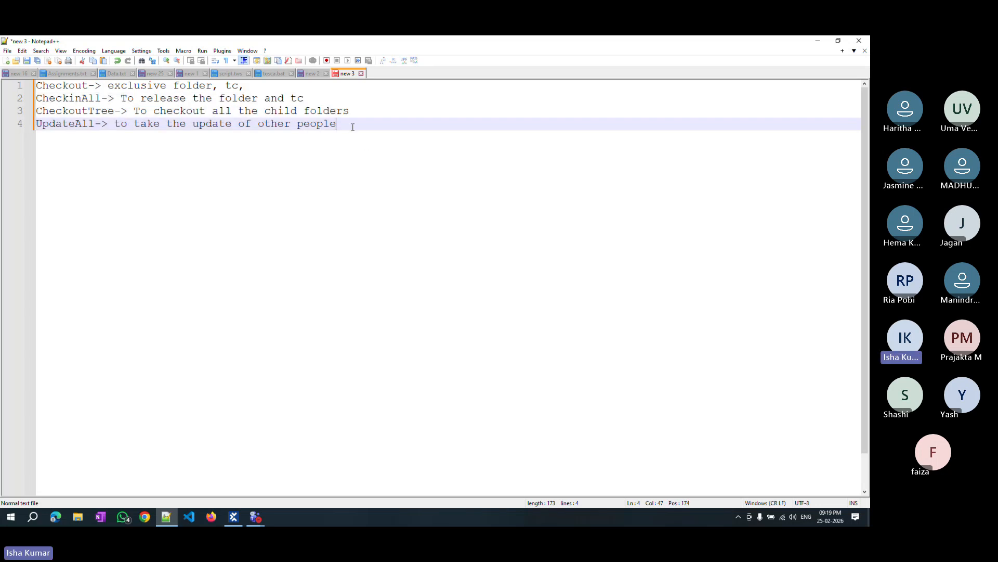
pyautogui.click(254, 90)
pyautogui.press('BackSpace')
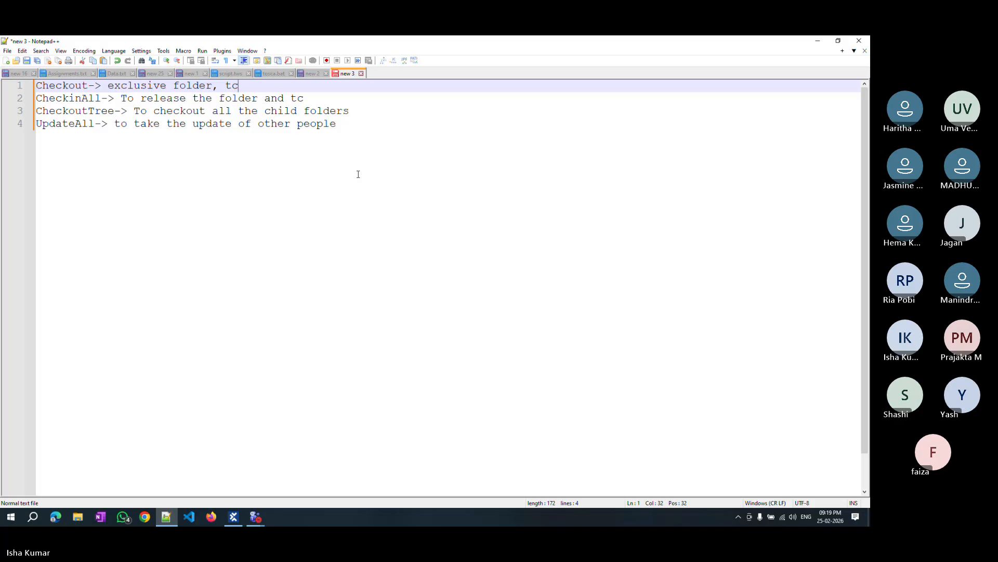
# In Tosca Commander, browse the batch folders, then check out the whole Project folder tree with Checkout Tree, confirming it.
pyautogui.click(235, 521)
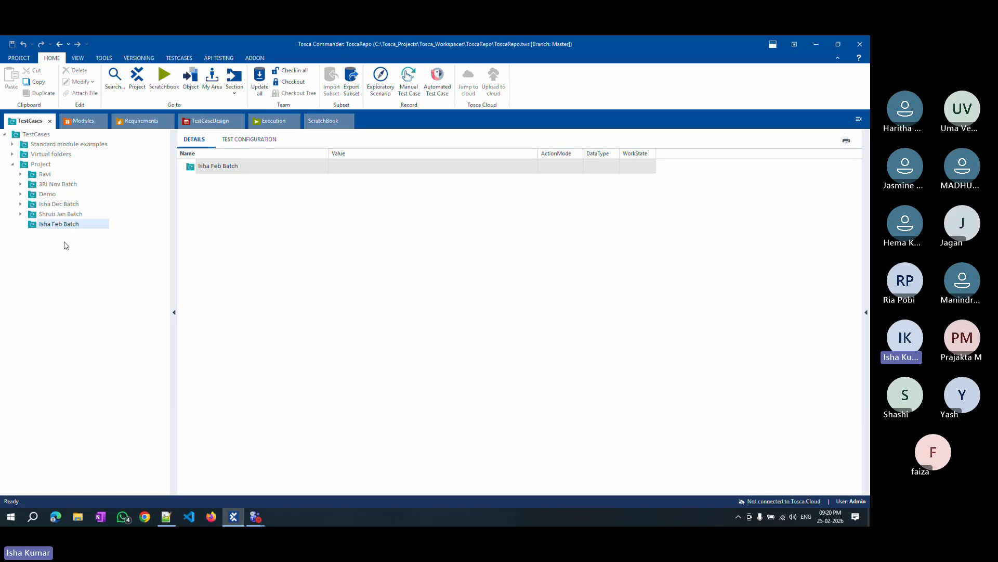
pyautogui.click(42, 166)
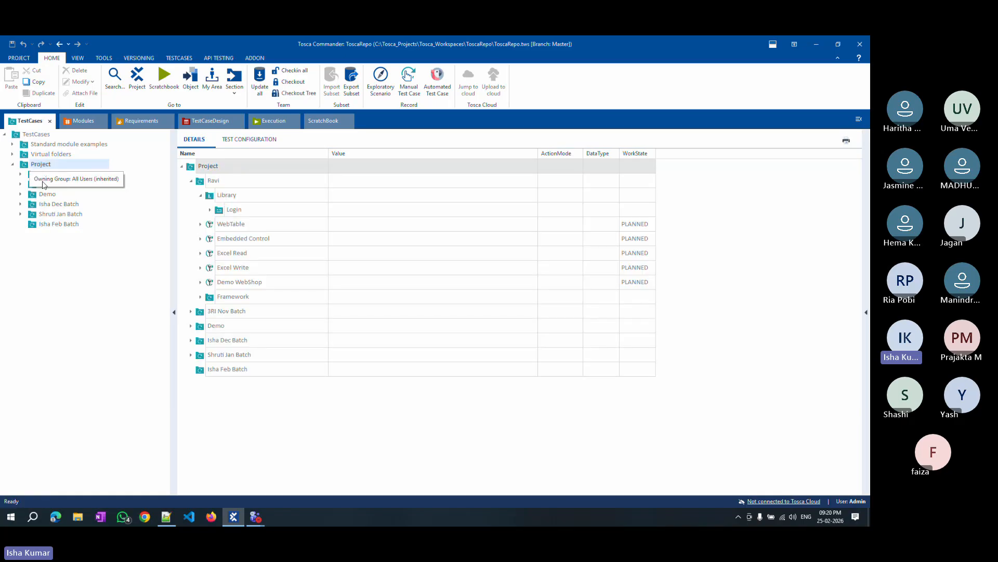
pyautogui.click(52, 214)
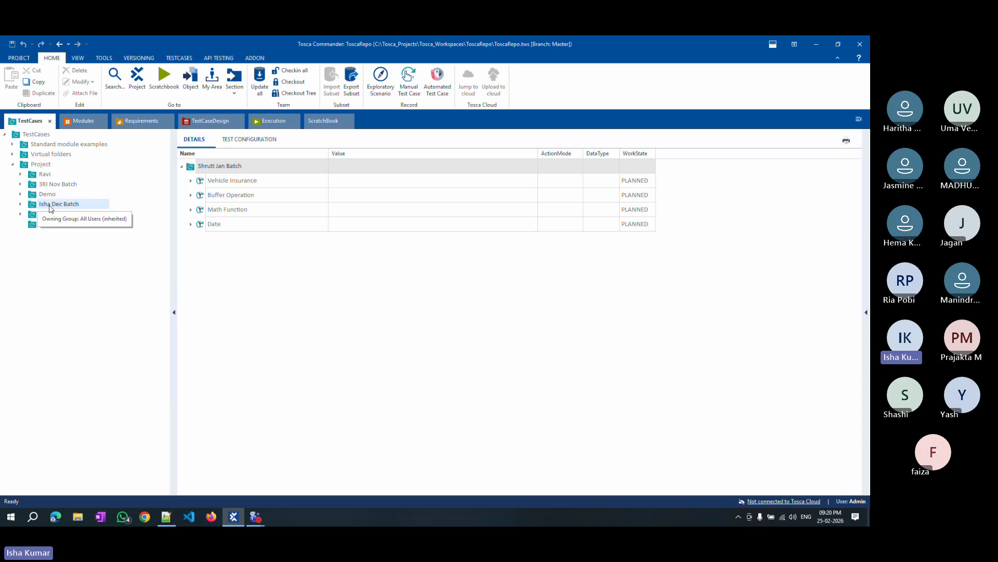
pyautogui.click(50, 206)
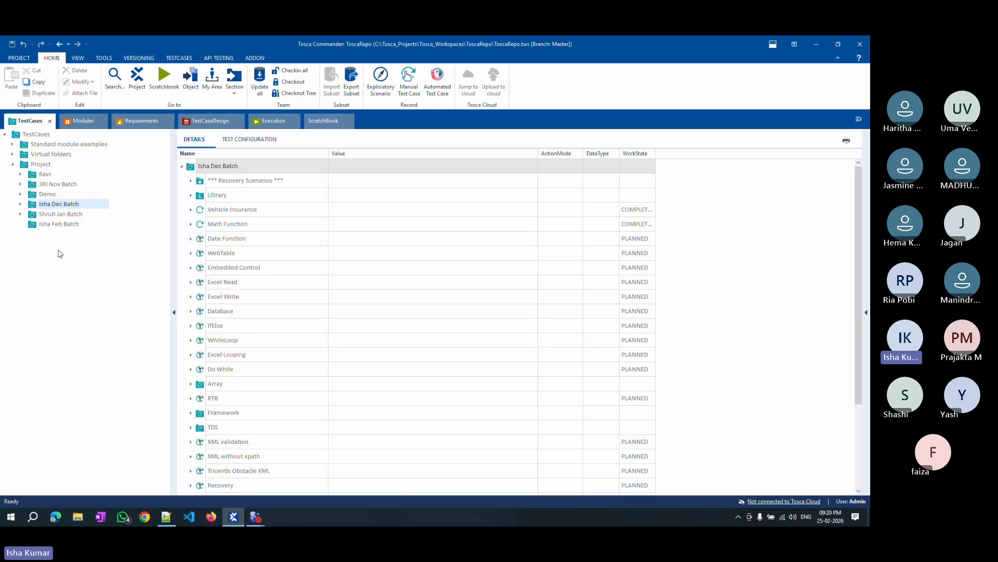
pyautogui.click(27, 166)
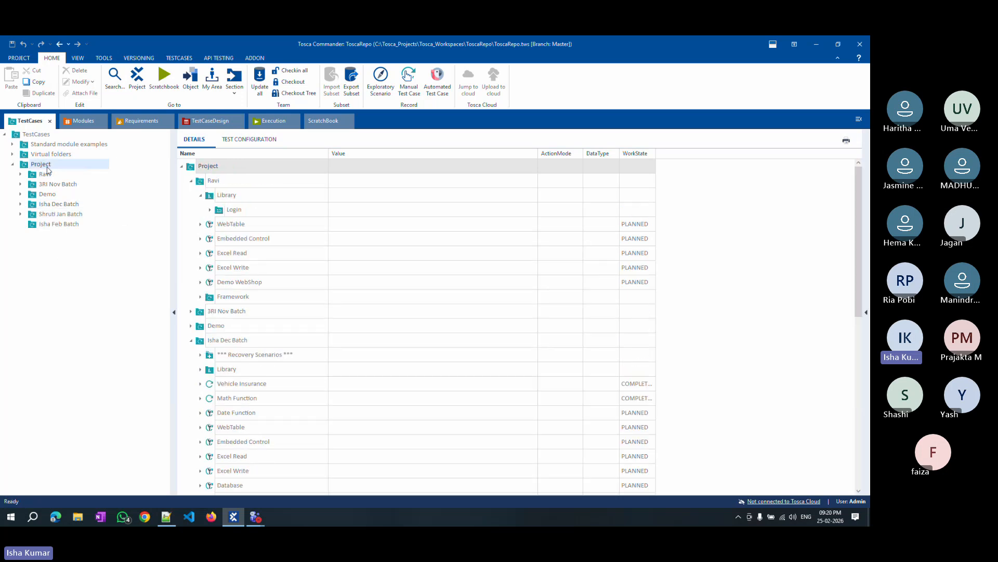
pyautogui.rightClick(47, 169)
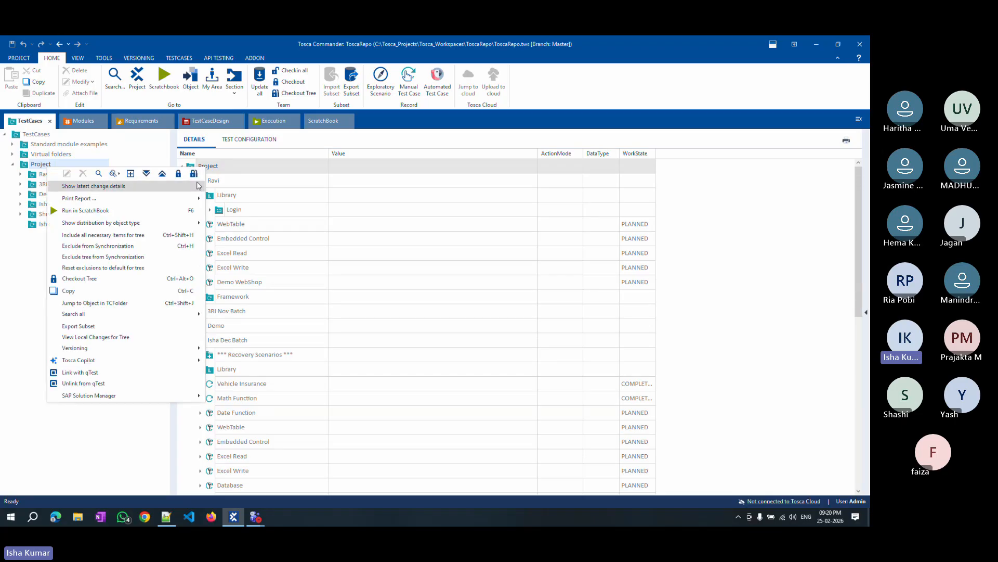
pyautogui.click(193, 173)
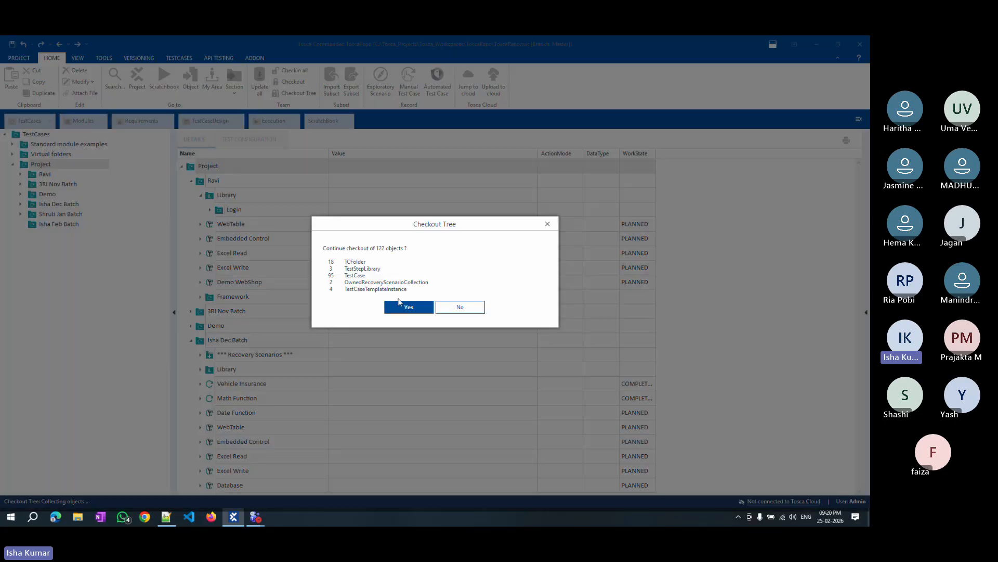
pyautogui.click(401, 305)
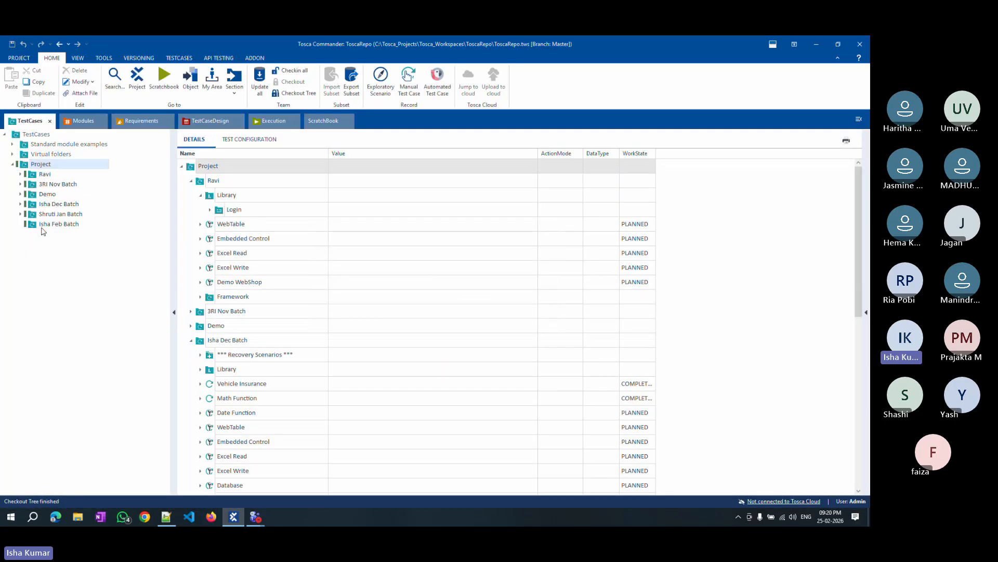
# Expand and collapse the Project subfolders in the tree to inspect their checkout state.
pyautogui.click(20, 174)
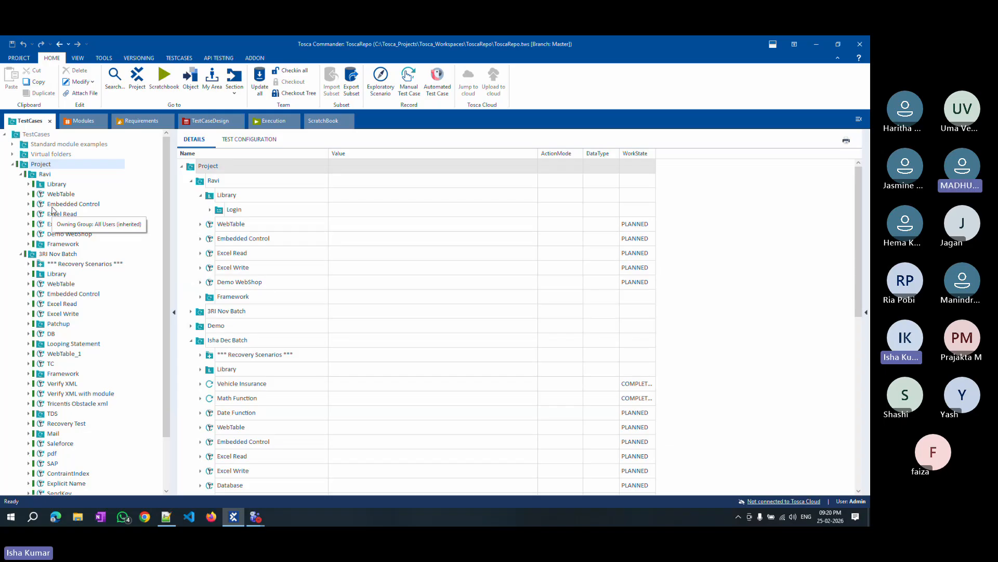
pyautogui.click(13, 164)
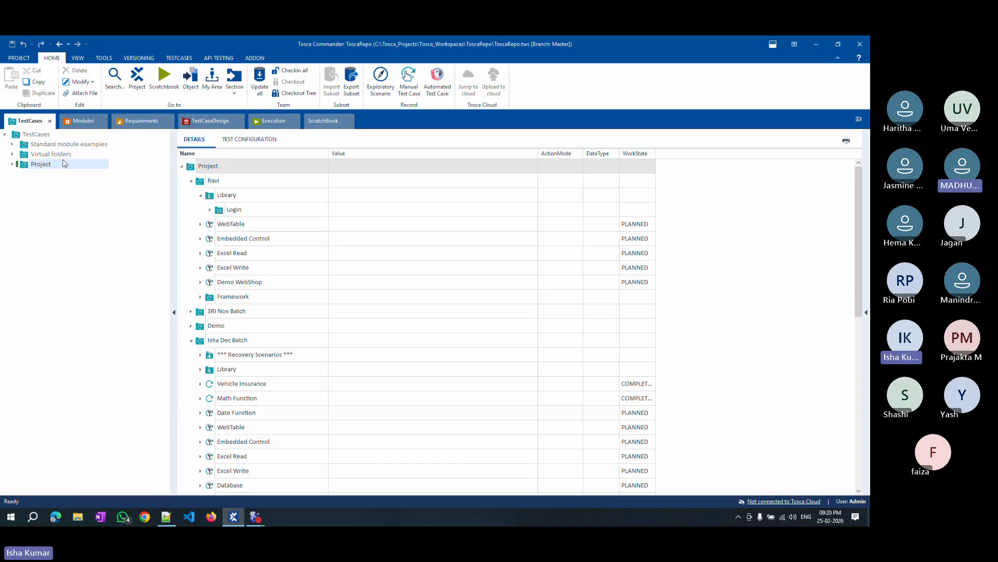
pyautogui.click(12, 165)
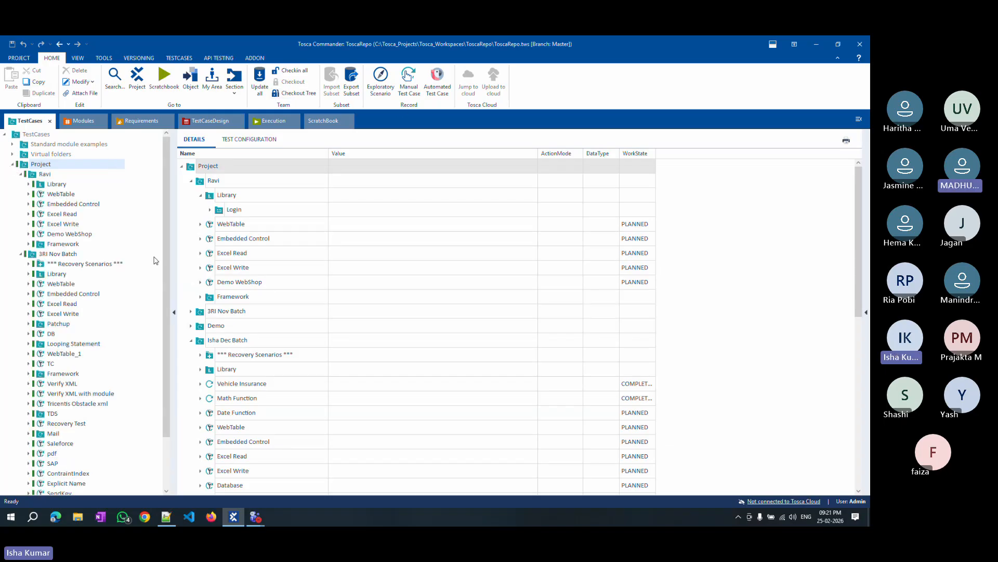
pyautogui.click(21, 174)
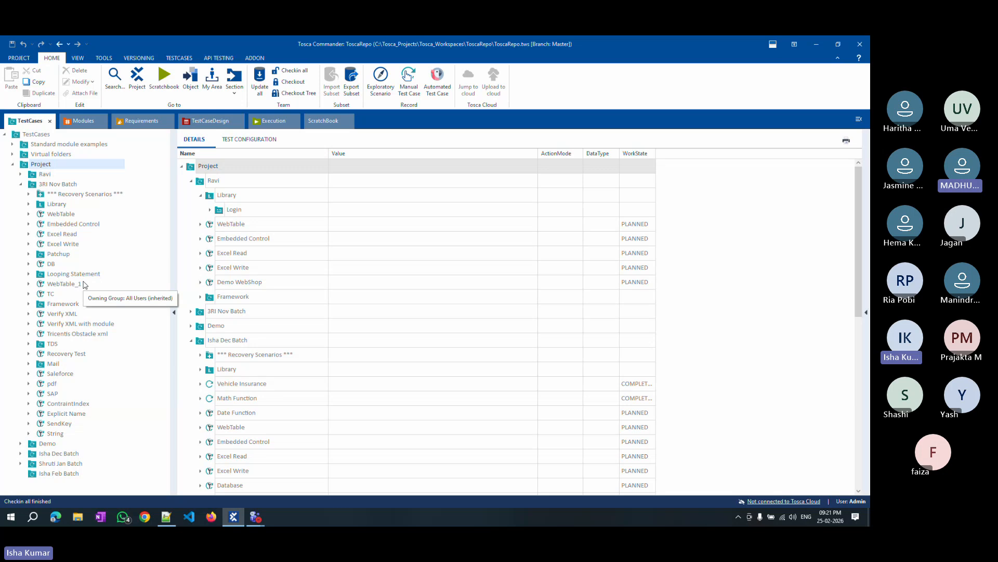
pyautogui.click(21, 184)
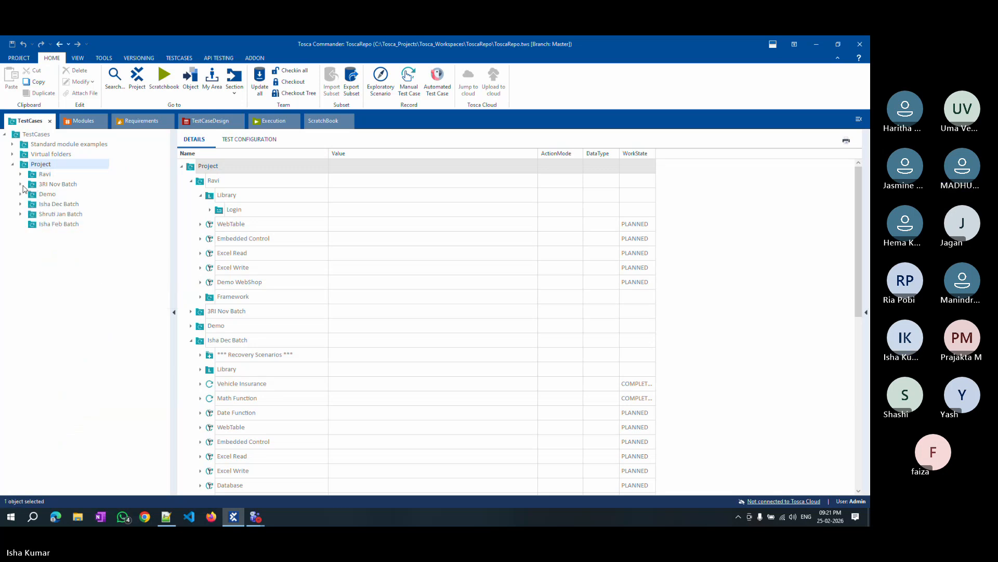
# Run Update all with the Isha Feb Batch folder selected, then check out that folder.
pyautogui.click(67, 224)
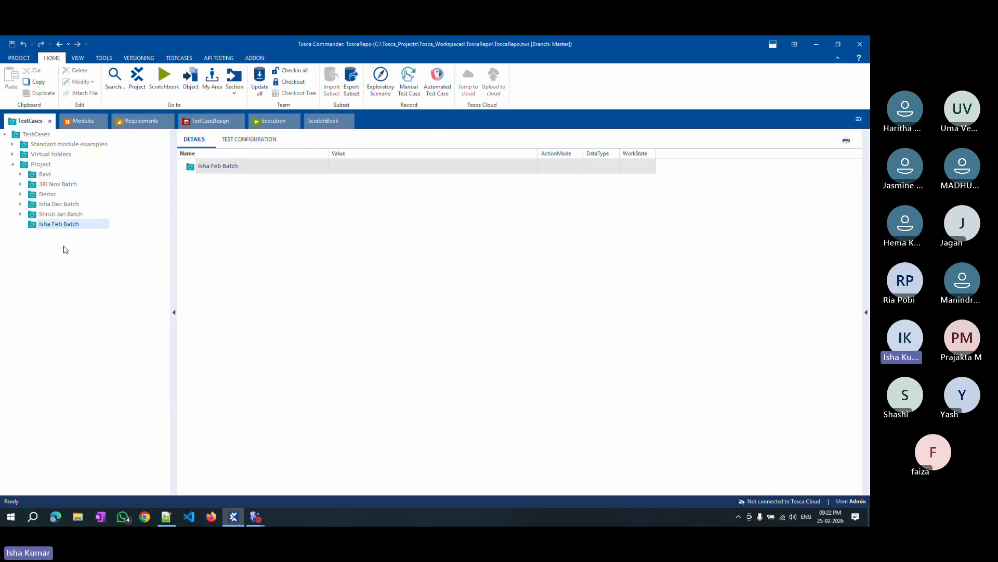
pyautogui.click(261, 82)
pyautogui.rightClick(48, 225)
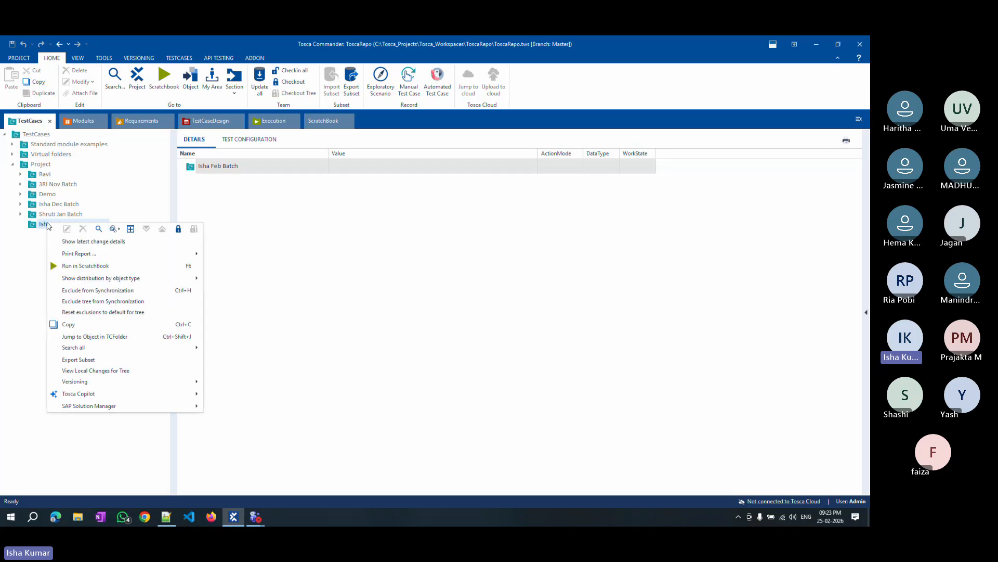
pyautogui.click(178, 229)
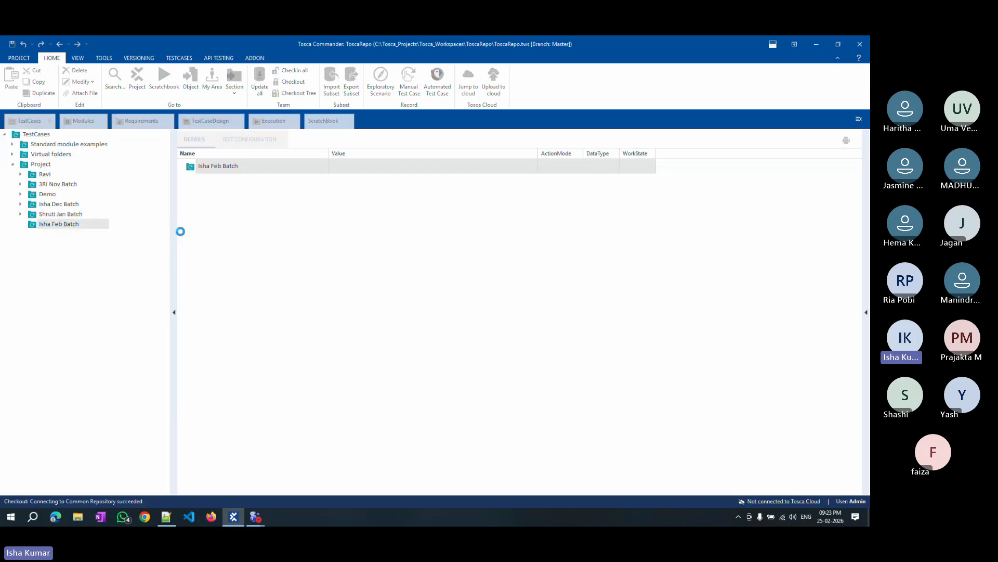
# Create a new test case named Vehicle Insurance inside the Isha Feb Batch folder.
pyautogui.rightClick(54, 226)
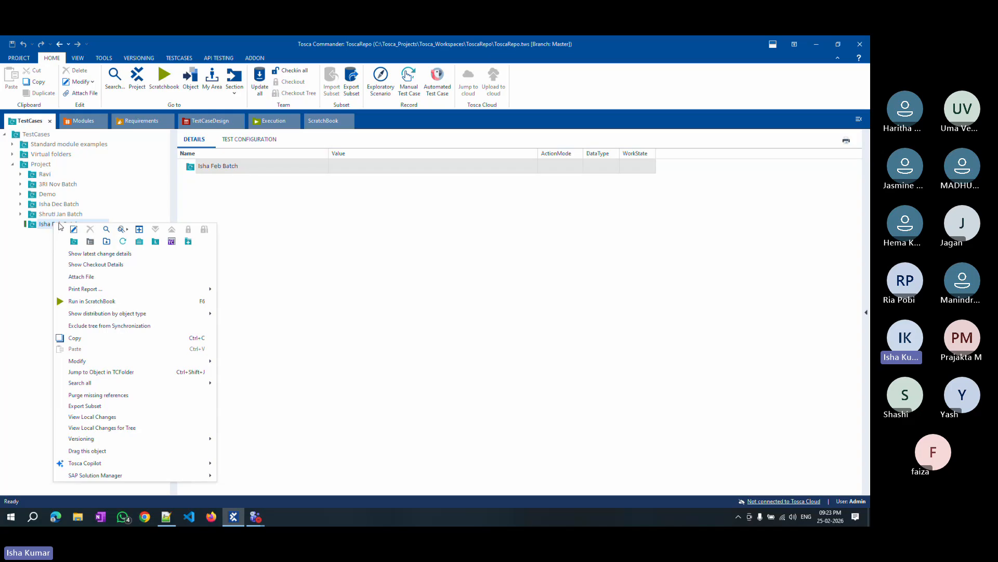
pyautogui.click(123, 242)
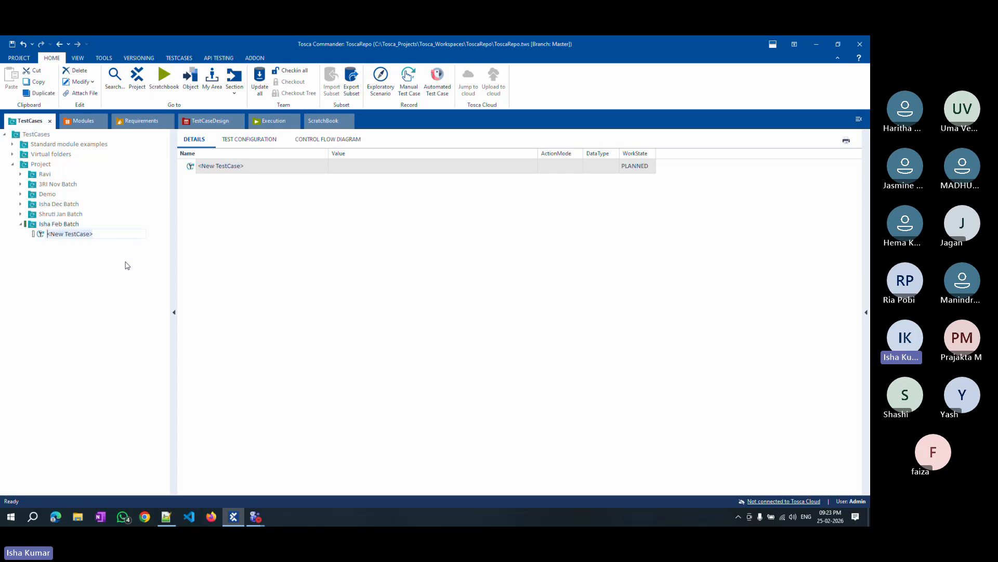
pyautogui.write('Vehicle Insurance')
pyautogui.press('Return')
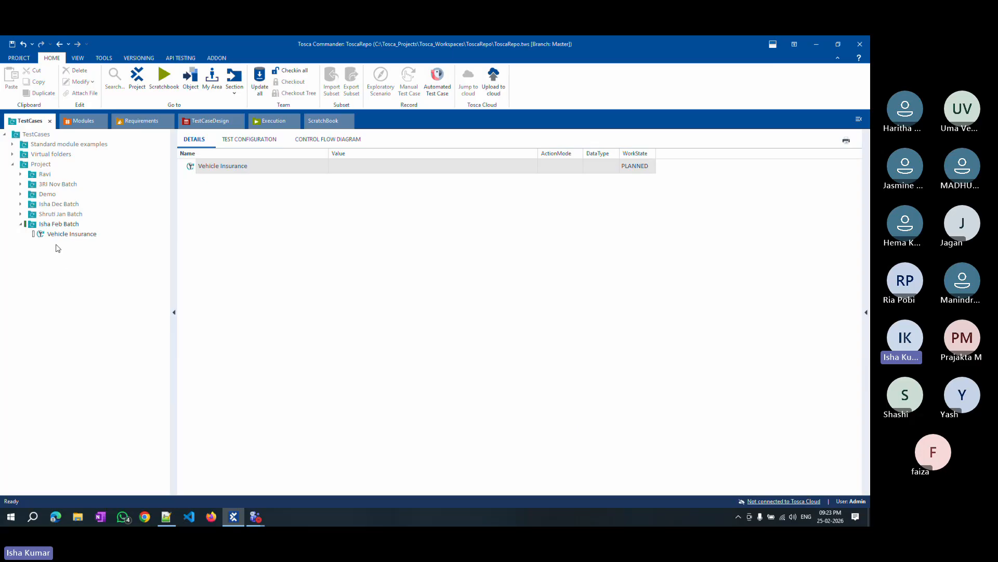
# Open the Enter Vehicle Data sample application page in Edge from its favorites suggestion, then minimize the browser.
pyautogui.click(51, 234)
pyautogui.click(92, 281)
pyautogui.click(63, 233)
pyautogui.click(58, 518)
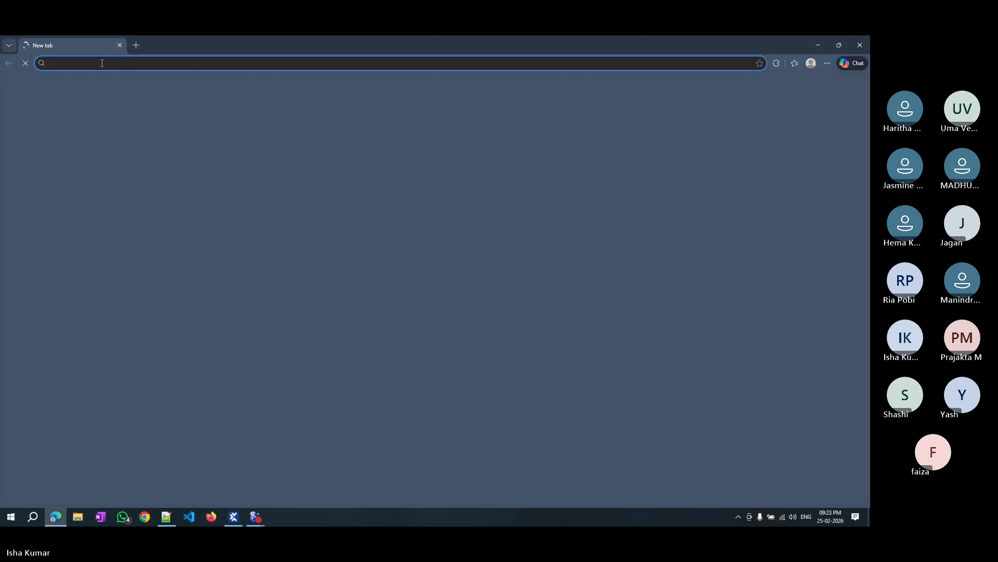
pyautogui.click(102, 63)
pyautogui.write('Enter')
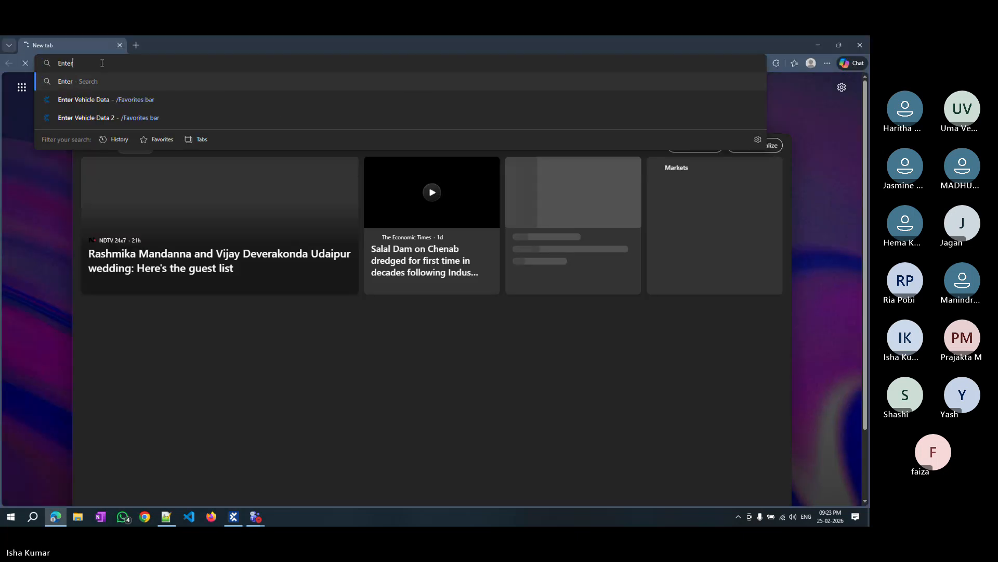
pyautogui.click(84, 208)
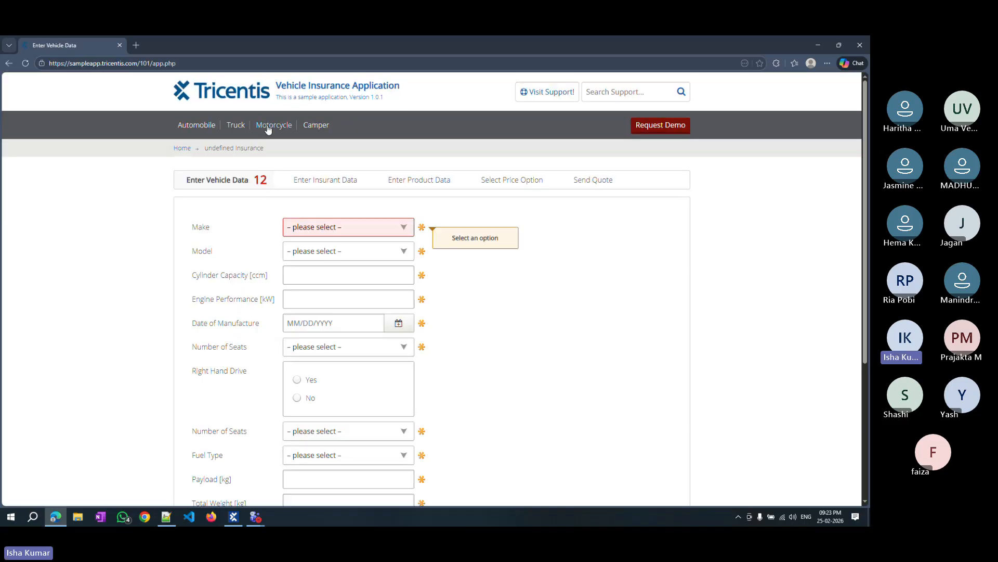
pyautogui.click(262, 134)
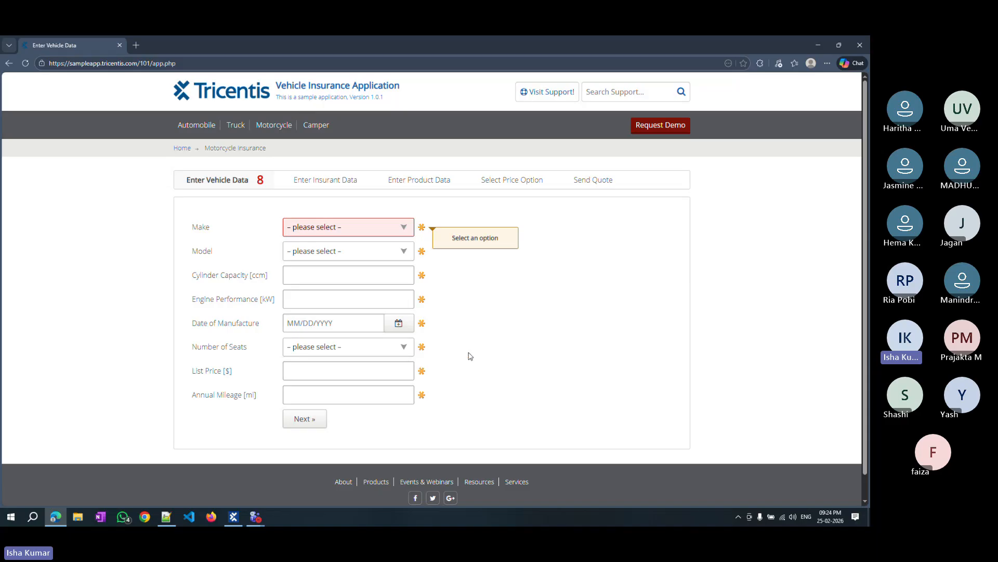
pyautogui.click(819, 46)
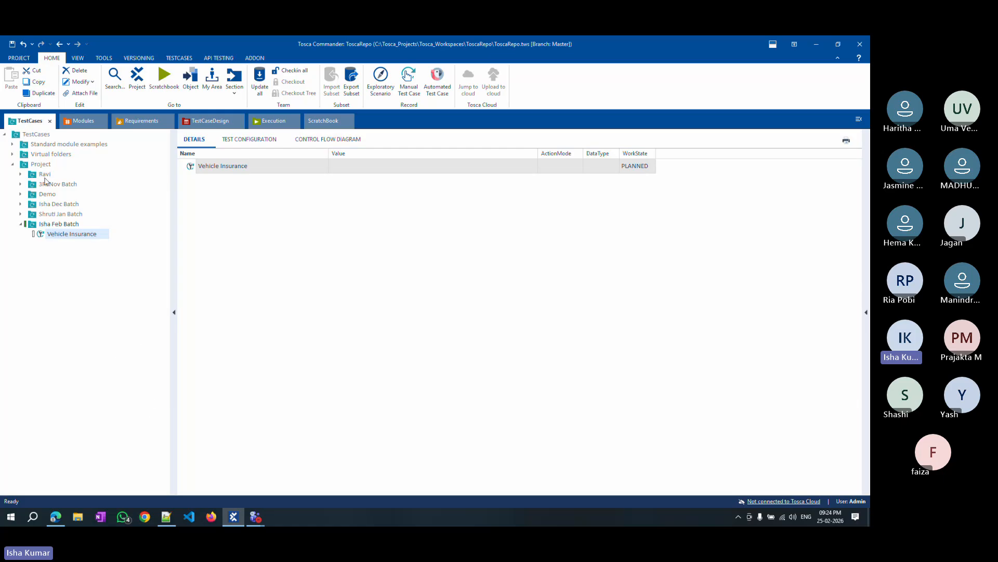
# In Modules, expand Standard modules > Engines > Html and add the OpenUrl module to the Vehicle Insurance test case.
pyautogui.click(81, 121)
pyautogui.click(12, 144)
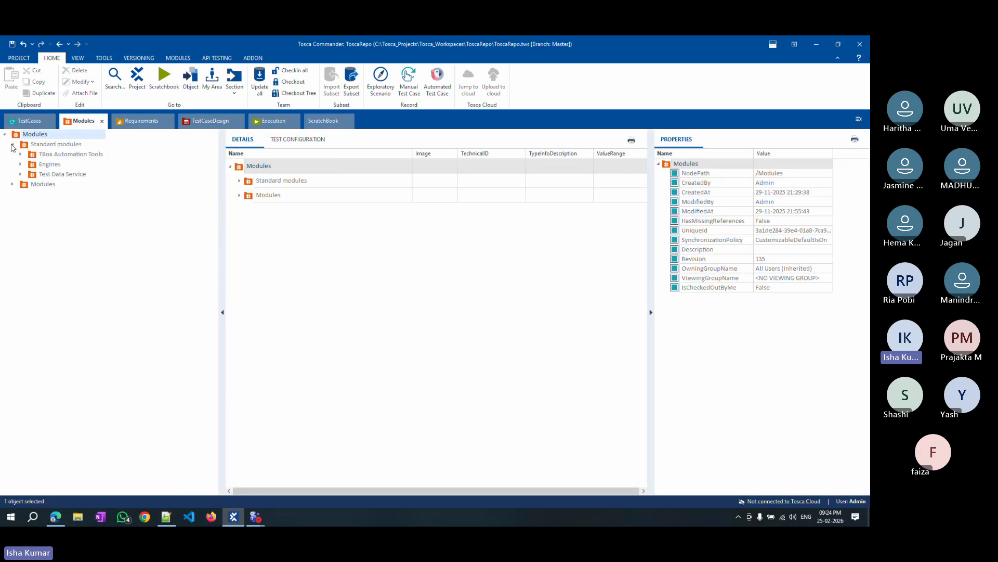
pyautogui.click(21, 164)
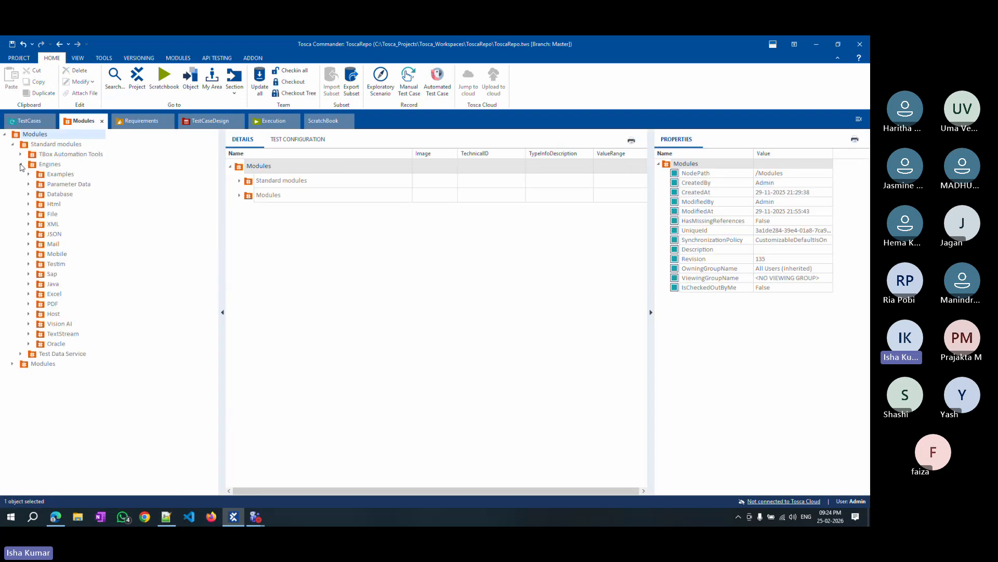
pyautogui.click(57, 205)
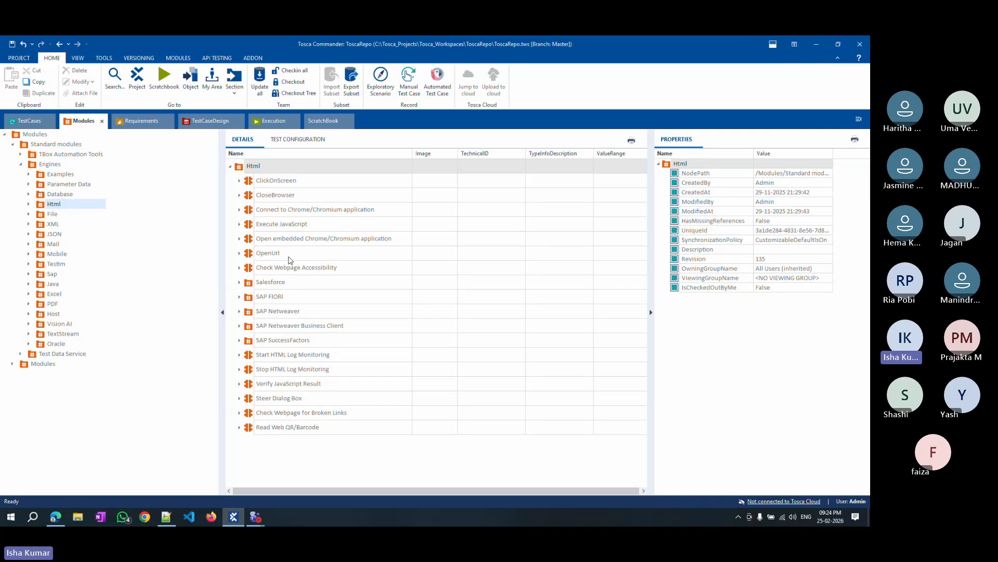
pyautogui.moveTo(260, 253); pyautogui.dragTo(65, 237)
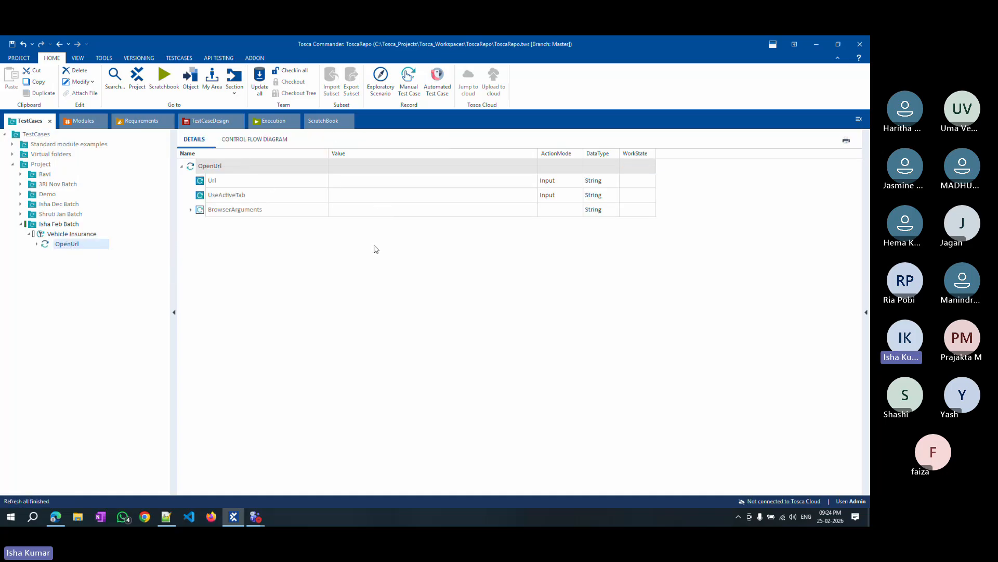
# Copy the sample app URL from the browser and paste it as the OpenUrl step's Url value.
pyautogui.click(56, 516)
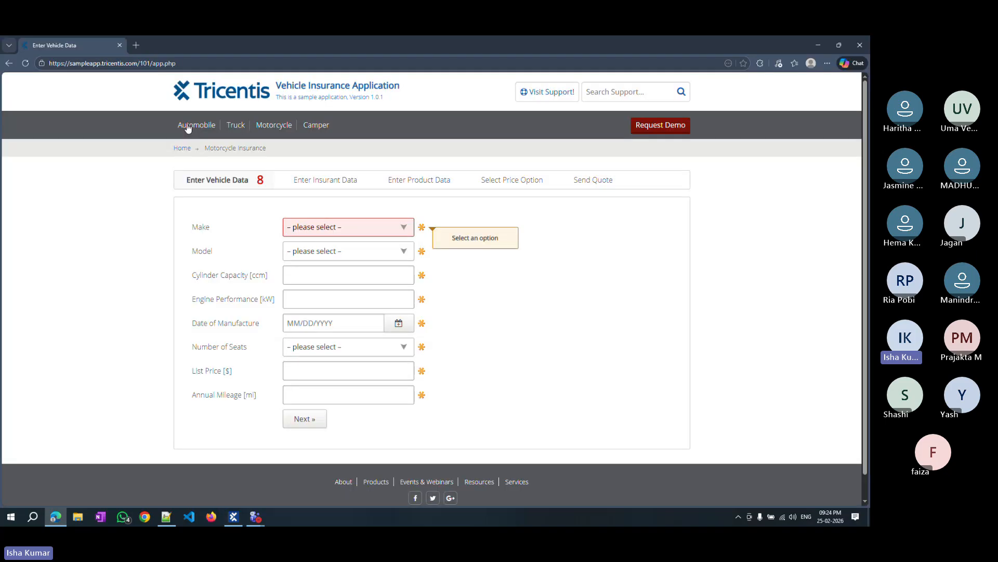
pyautogui.moveTo(182, 64); pyautogui.dragTo(2, 58)
pyautogui.hotkey('ctrl', 'c')
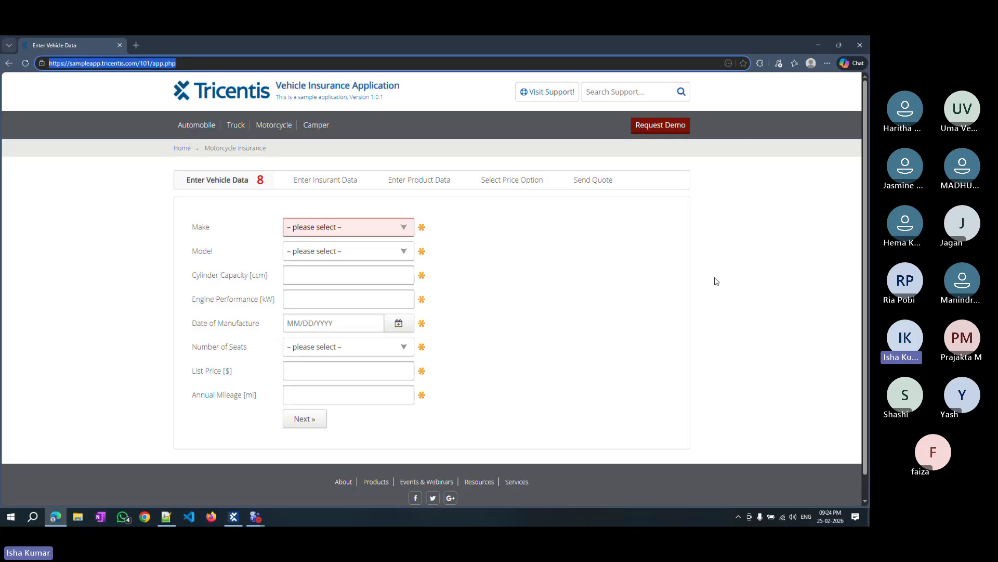
pyautogui.click(761, 39)
pyautogui.click(817, 45)
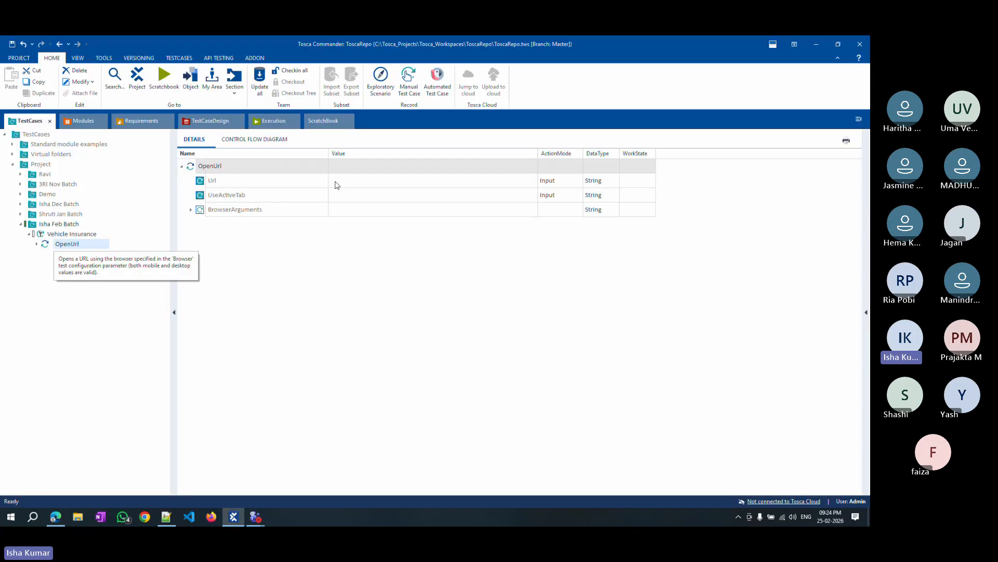
pyautogui.click(343, 185)
pyautogui.hotkey('ctrl', 'v')
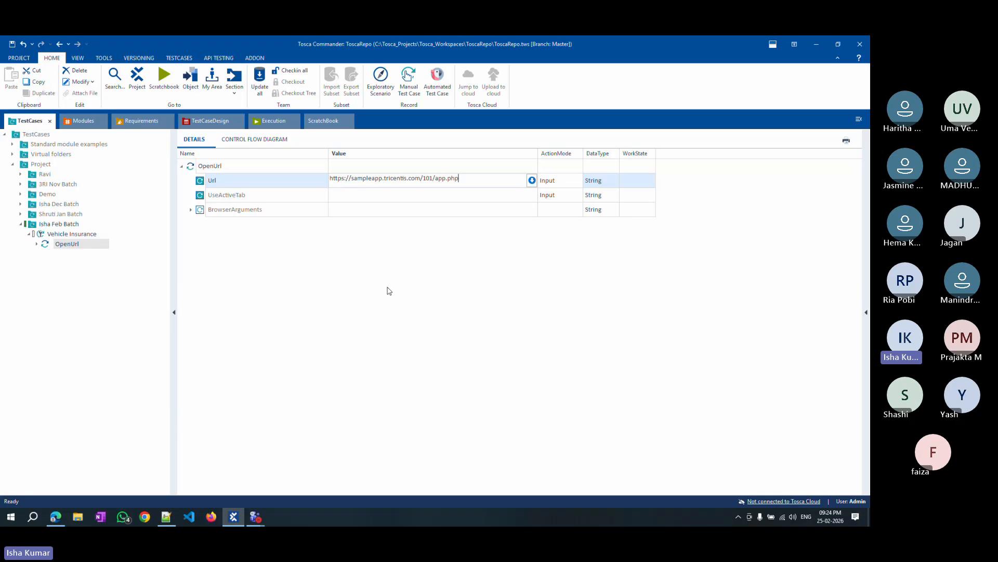
pyautogui.click(365, 306)
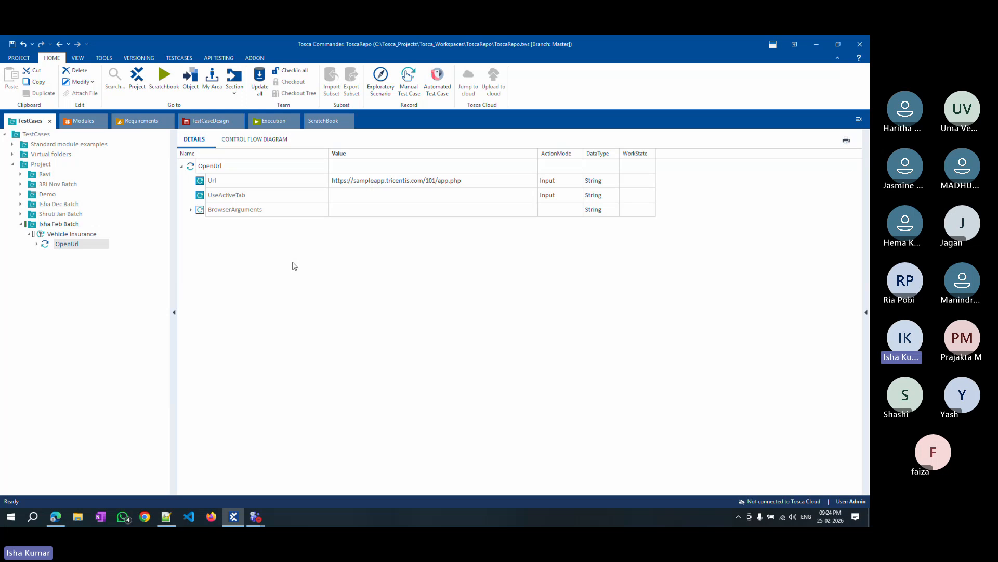
# Run the OpenUrl test step in ScratchBook, expand its result, and check the page opened in Firefox.
pyautogui.rightClick(65, 247)
pyautogui.click(64, 236)
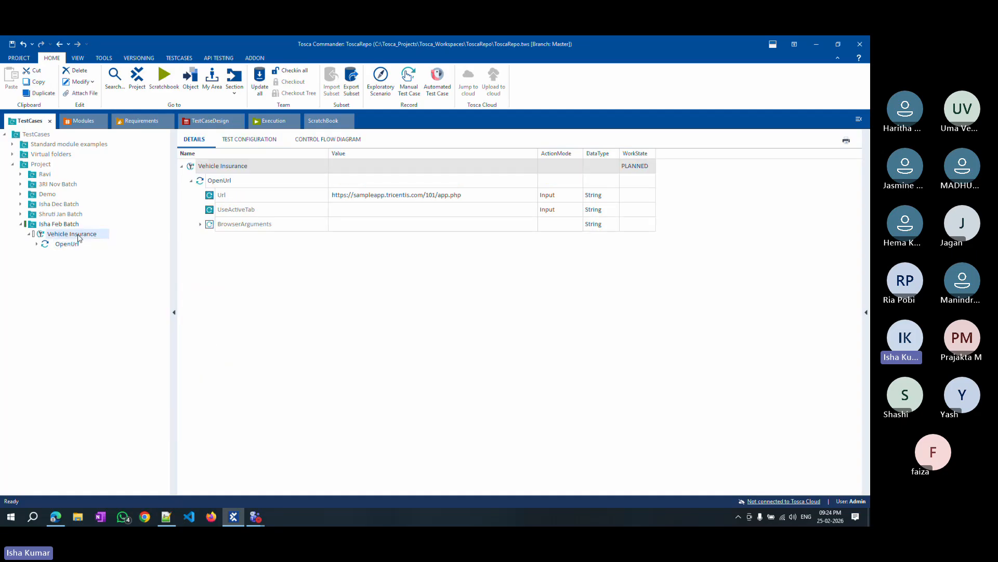
pyautogui.click(70, 245)
pyautogui.rightClick(71, 246)
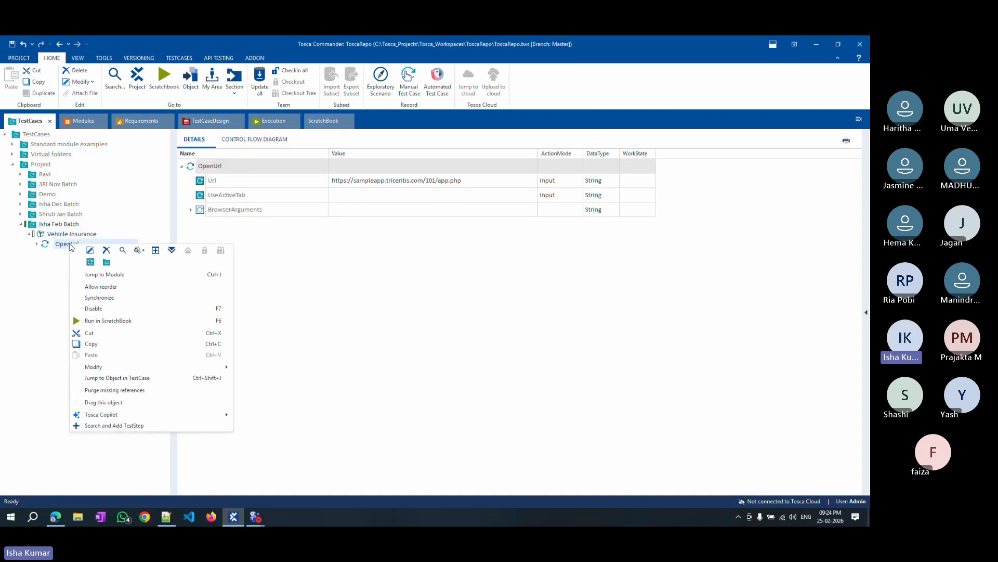
pyautogui.click(154, 321)
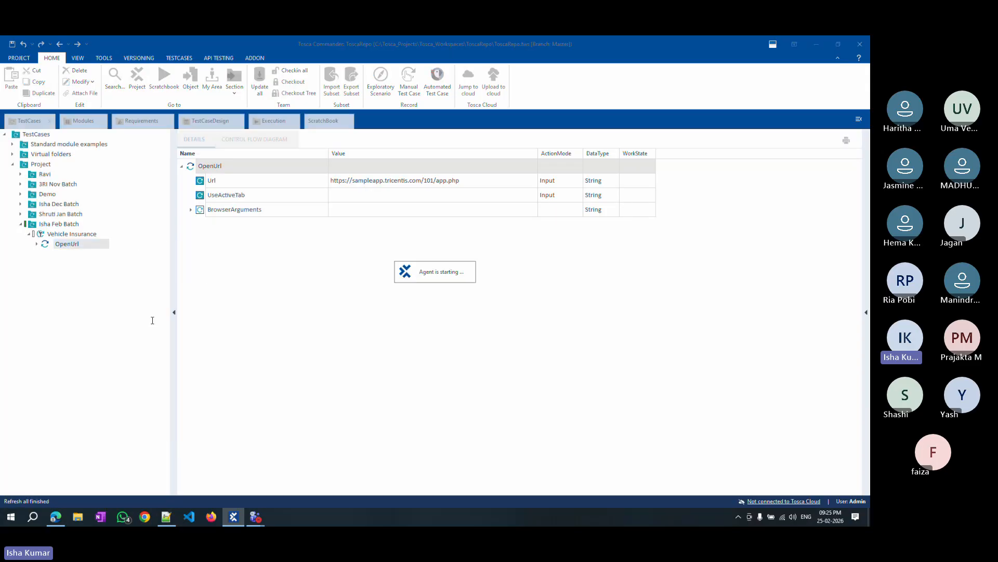
pyautogui.hotkey('alt', 'Tab')
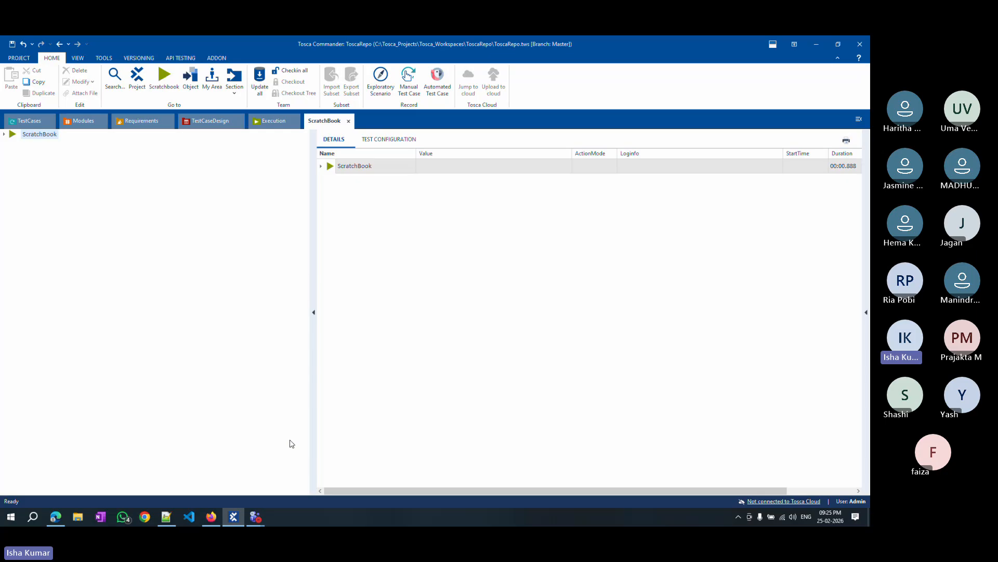
pyautogui.click(322, 166)
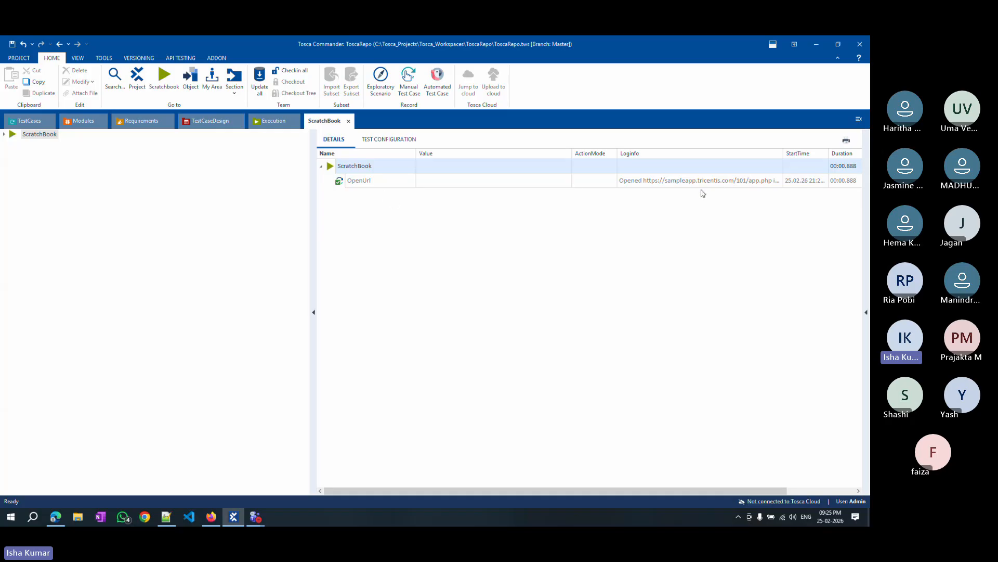
pyautogui.click(29, 121)
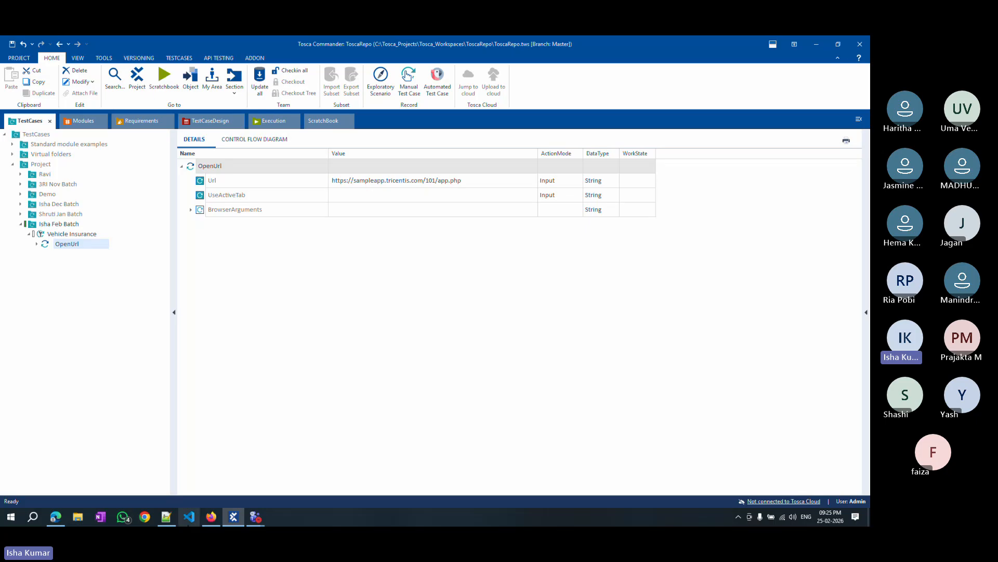
pyautogui.click(211, 517)
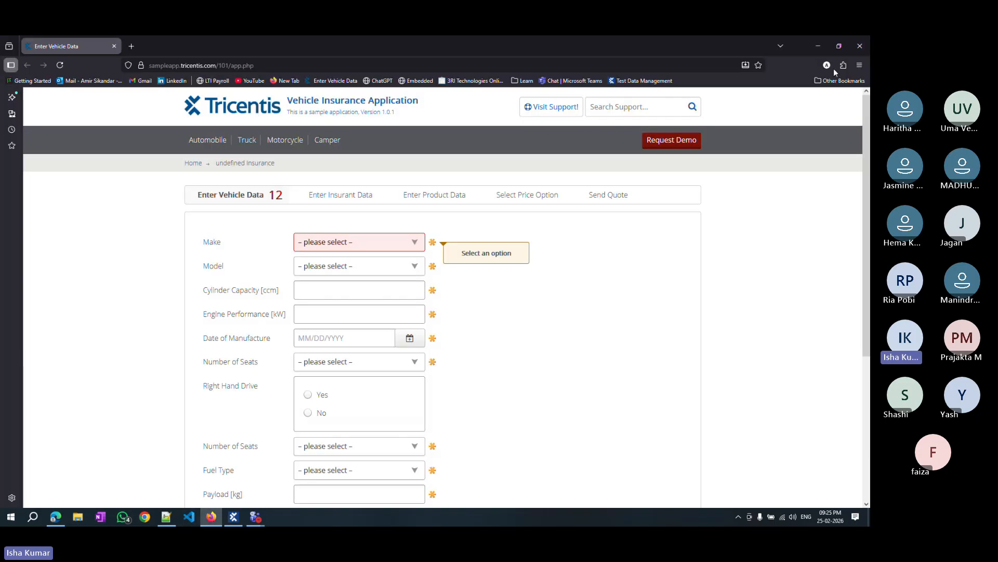
pyautogui.click(863, 49)
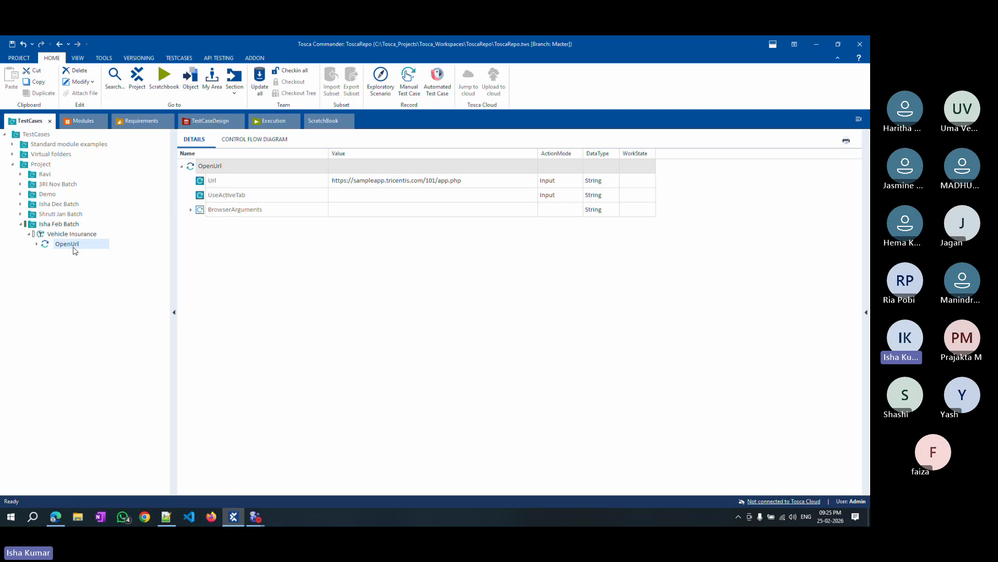
# Add a Browser test configuration parameter to the Vehicle Insurance test case and set its value to Edge.
pyautogui.click(60, 235)
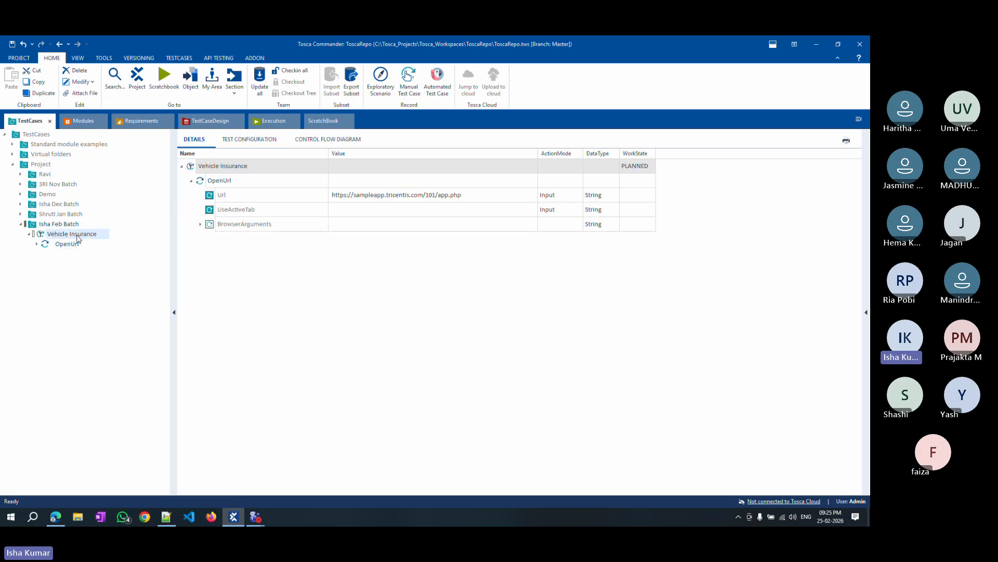
pyautogui.click(261, 144)
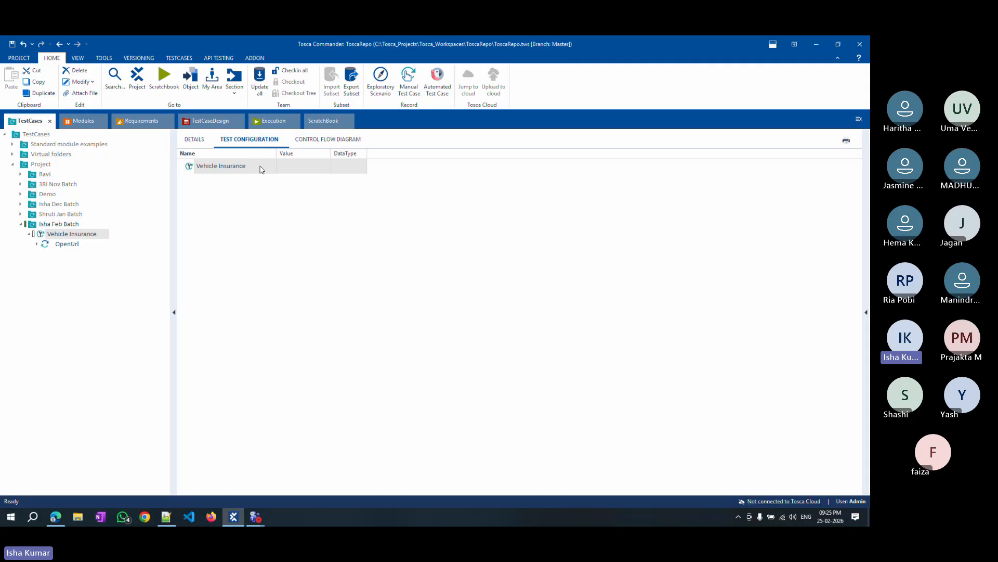
pyautogui.rightClick(243, 167)
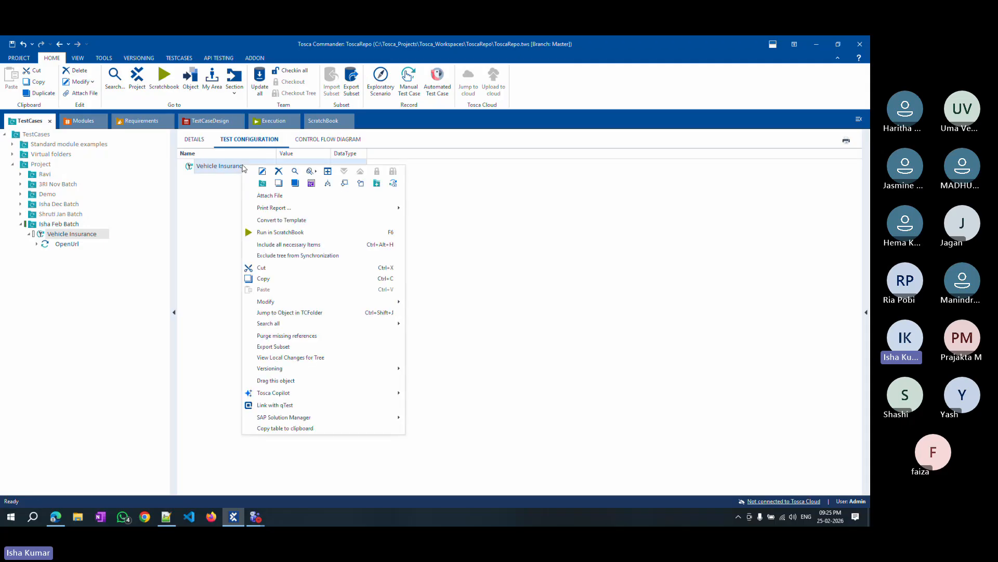
pyautogui.click(311, 183)
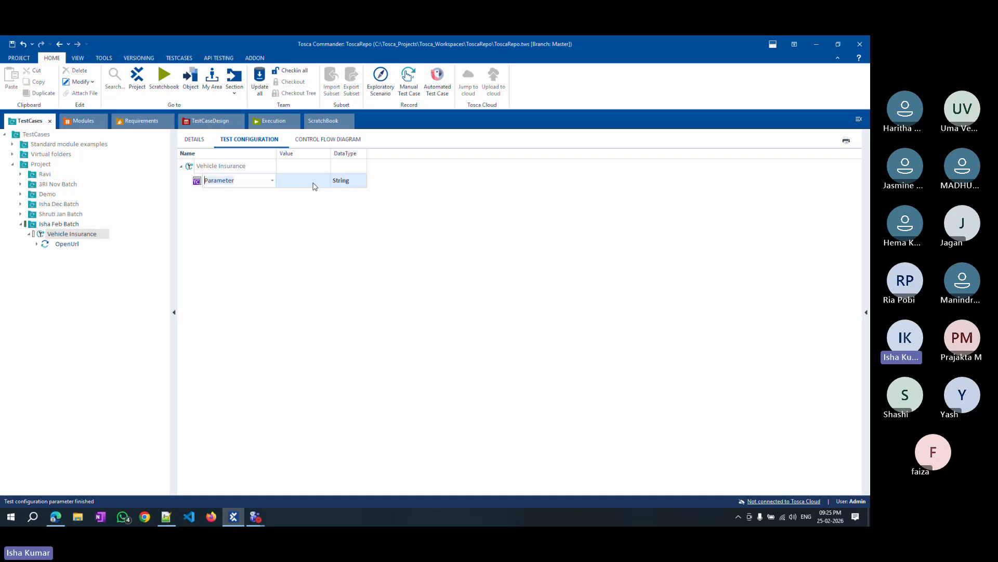
pyautogui.click(273, 180)
pyautogui.click(224, 217)
pyautogui.click(326, 184)
pyautogui.click(327, 180)
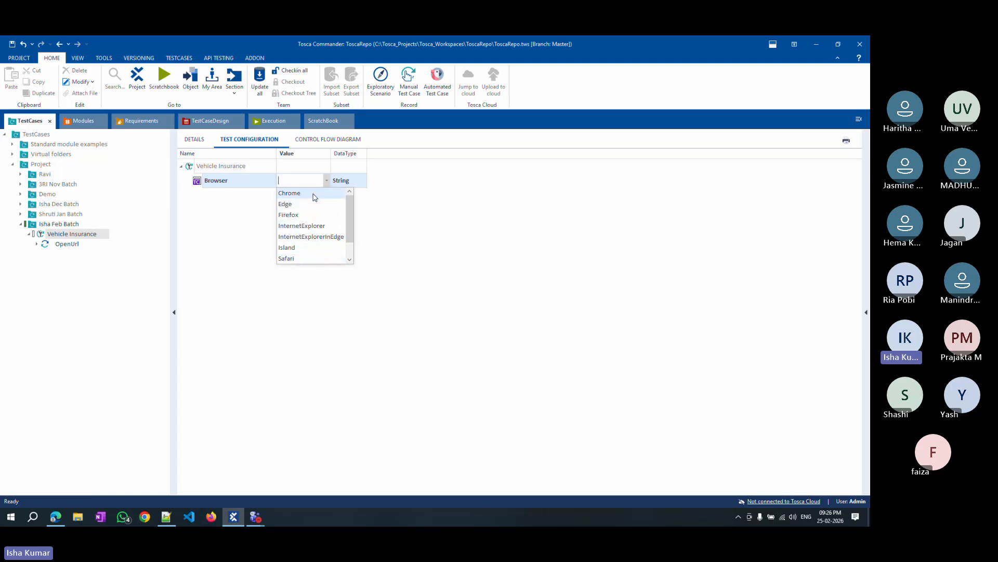
pyautogui.click(291, 204)
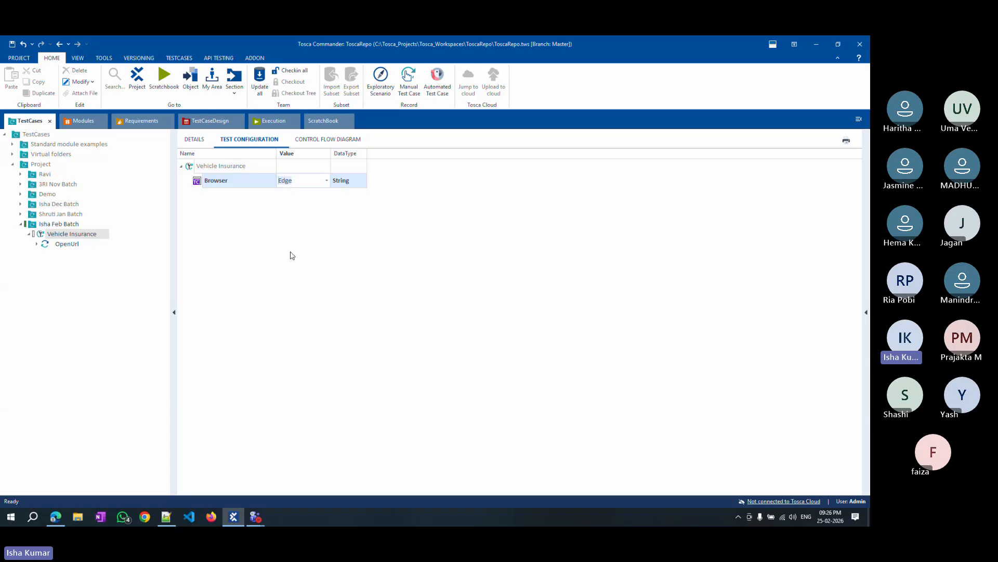
# Run the Vehicle Insurance test case in ScratchBook, check the page opened in Edge, and close the browser.
pyautogui.rightClick(67, 235)
pyautogui.click(119, 295)
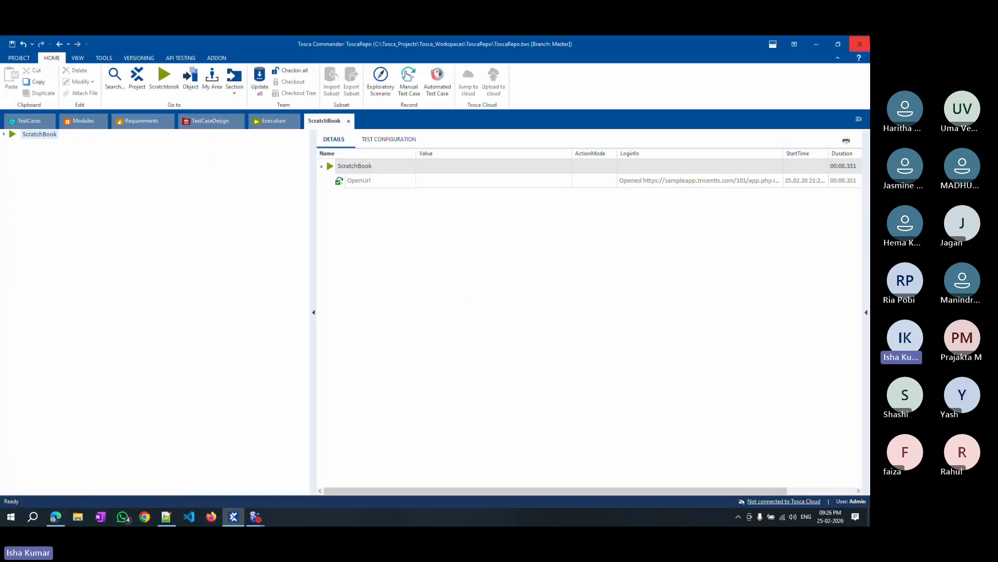
pyautogui.click(54, 522)
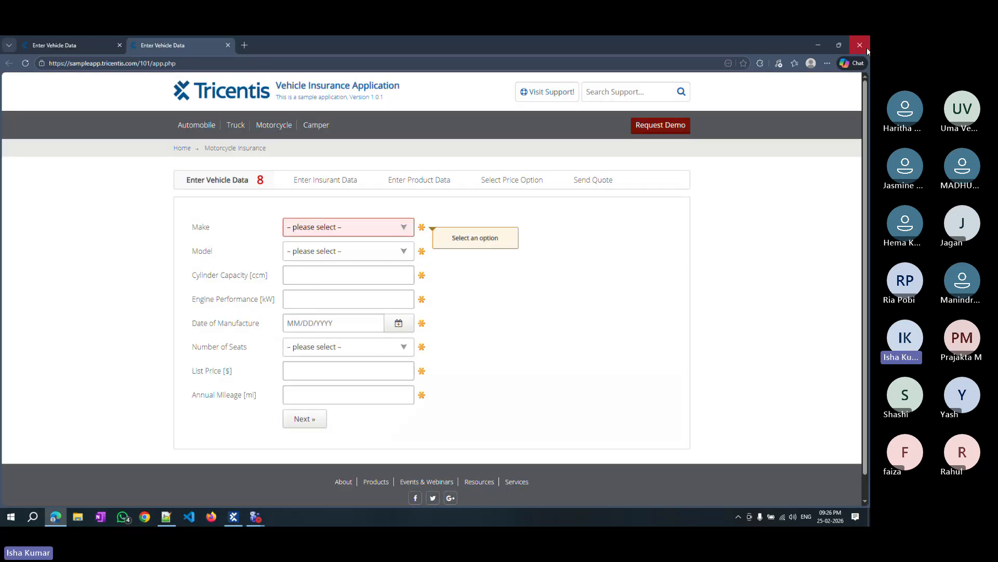
pyautogui.click(859, 45)
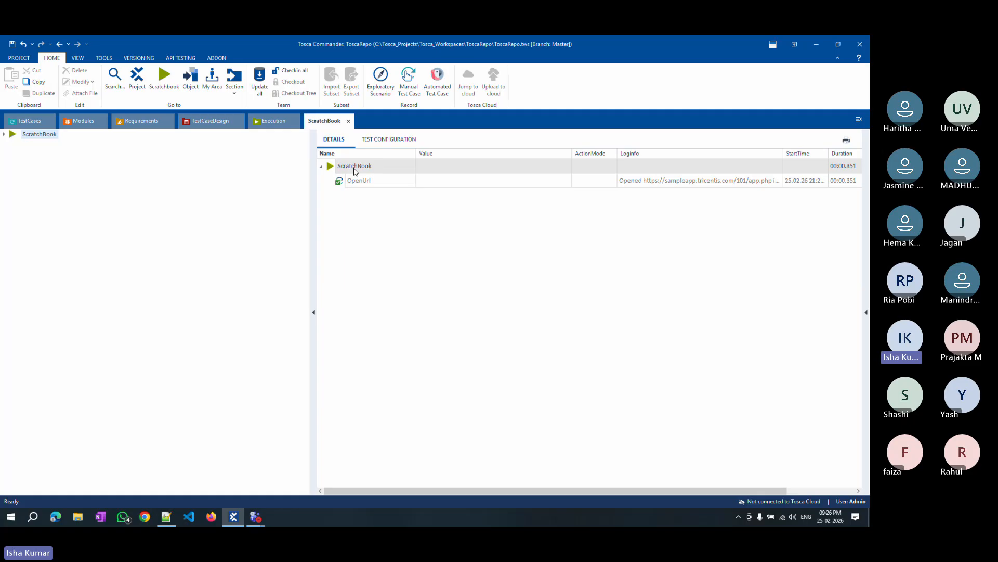
pyautogui.rightClick(367, 183)
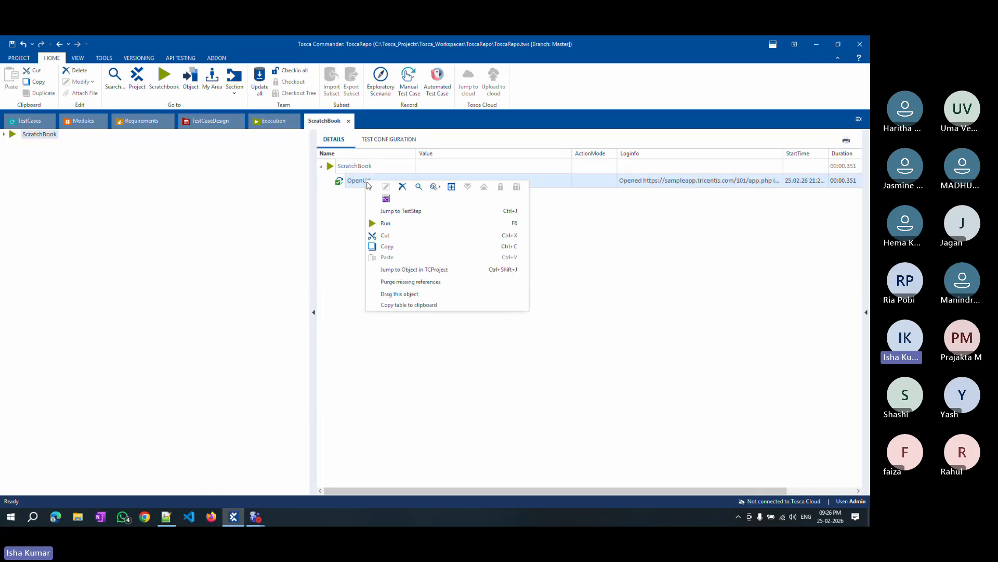
# Rerun the OpenUrl step in ScratchBook and return to the Vehicle Insurance test case's details.
pyautogui.click(395, 223)
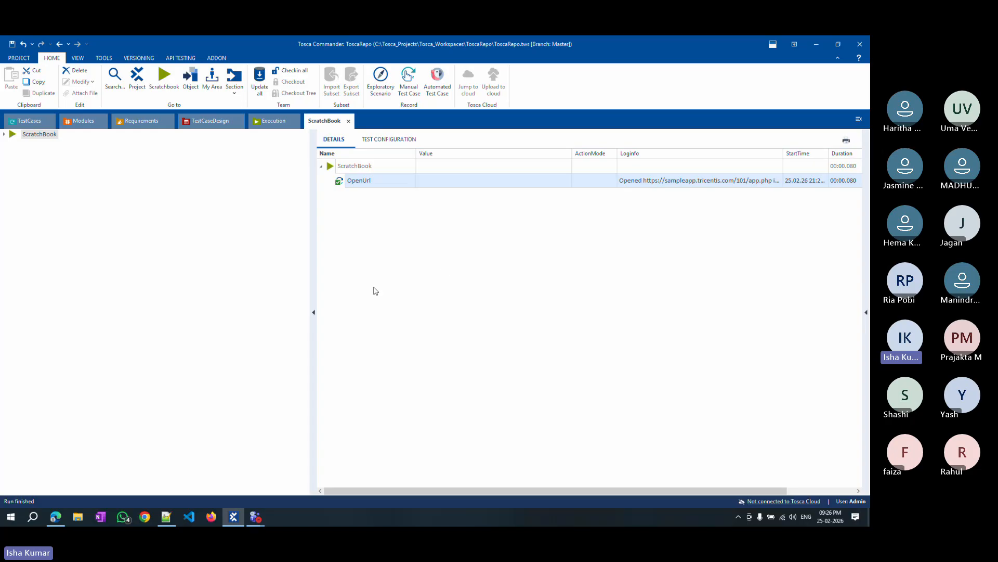
pyautogui.moveTo(310, 285); pyautogui.dragTo(221, 276)
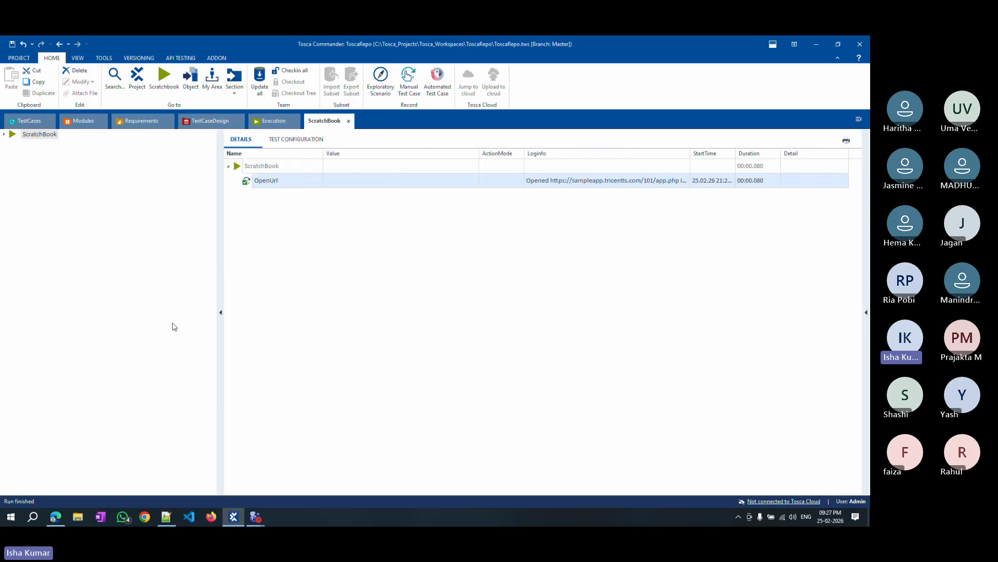
pyautogui.click(30, 121)
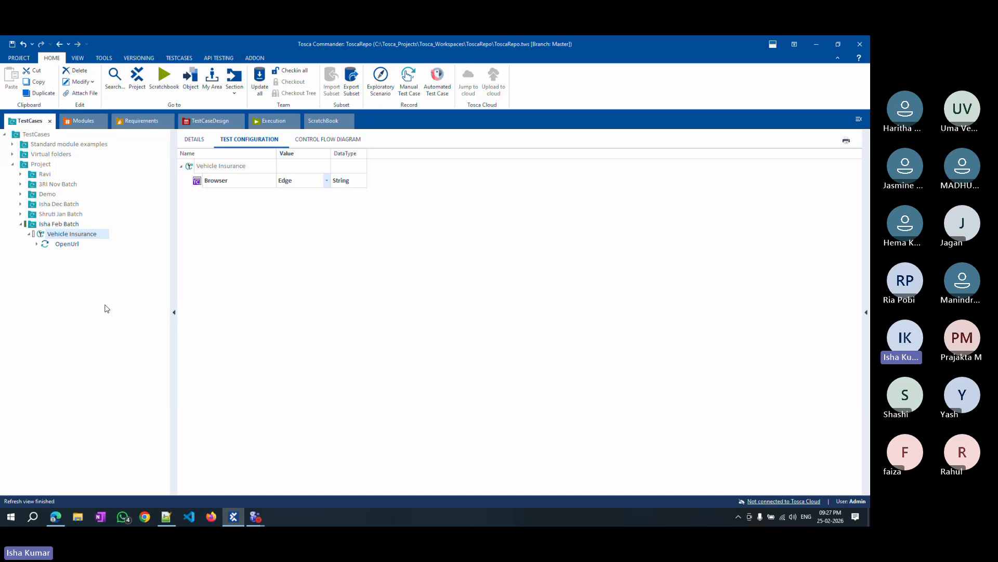
pyautogui.click(194, 139)
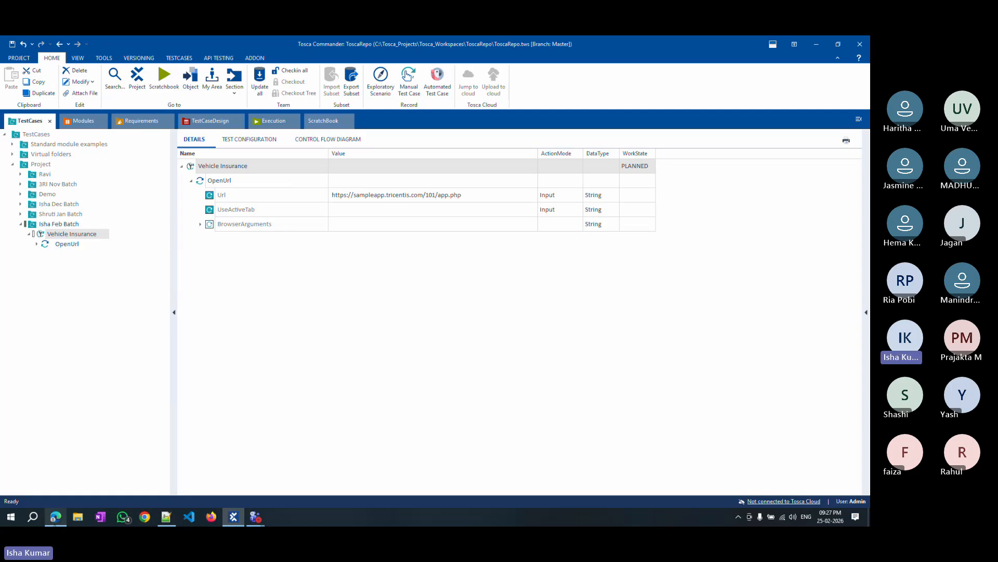
# Open the sample app's Motorcycle page in Edge, and run the Vehicle Insurance test case in ScratchBook.
pyautogui.click(55, 516)
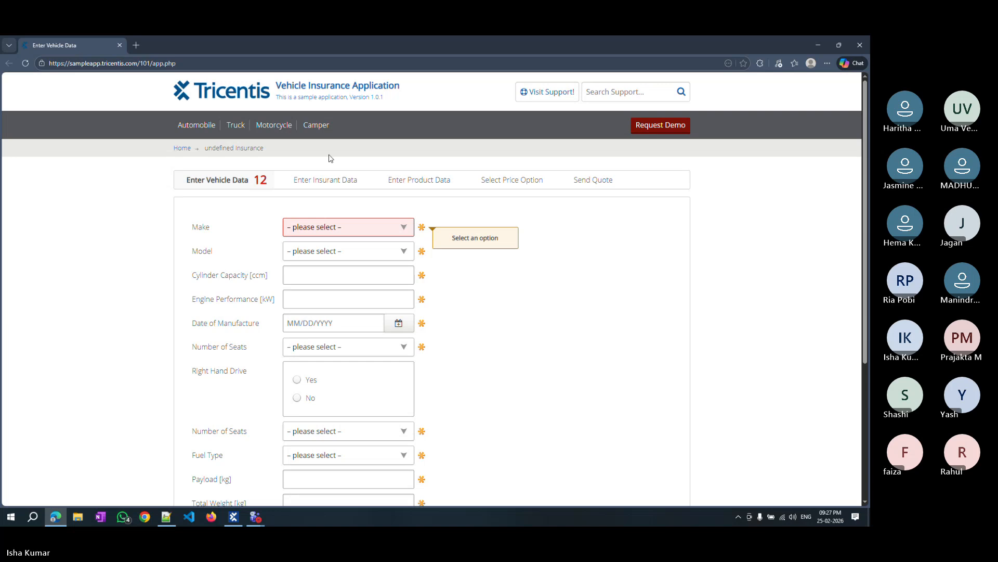
pyautogui.click(181, 127)
pyautogui.click(272, 127)
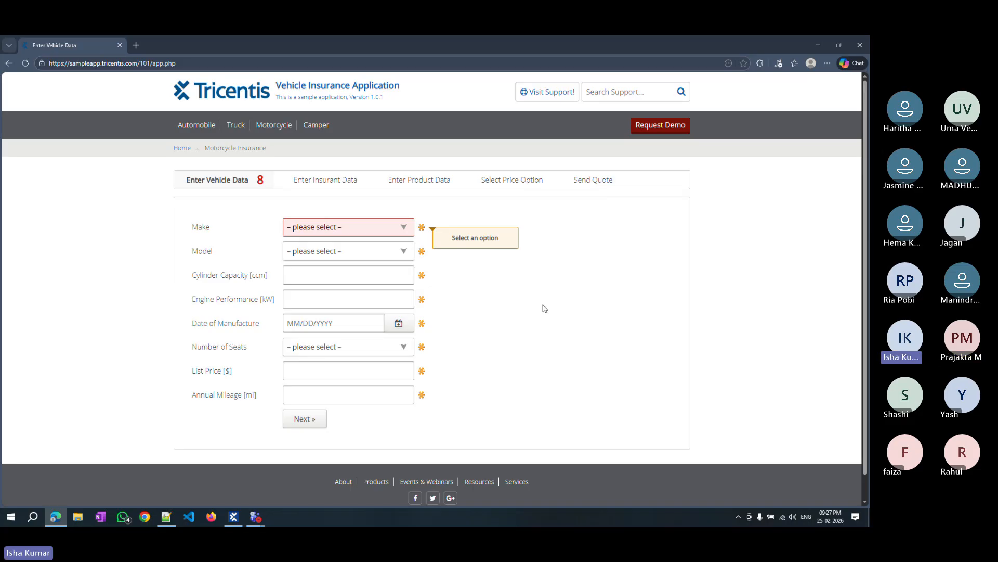
pyautogui.click(234, 517)
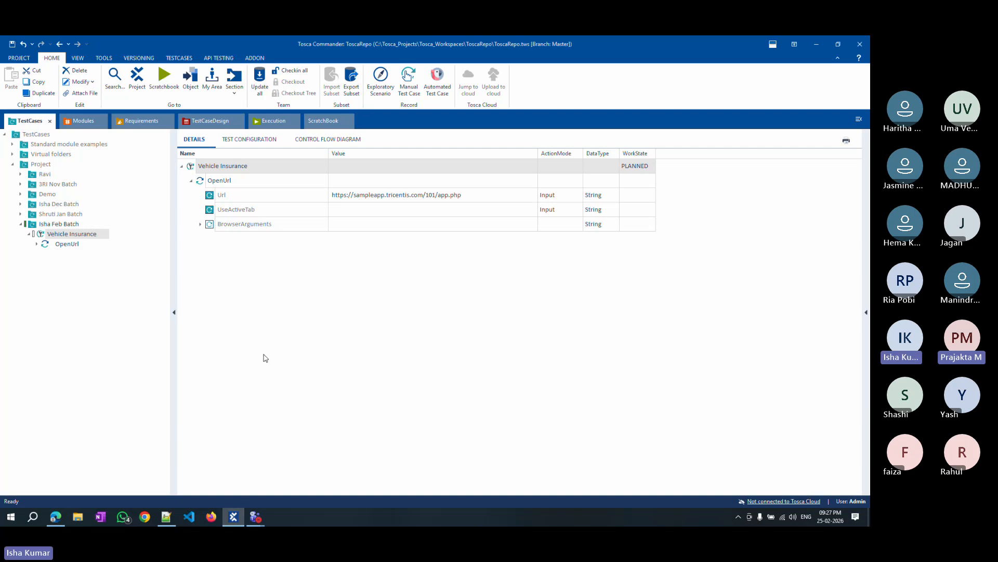
pyautogui.rightClick(232, 169)
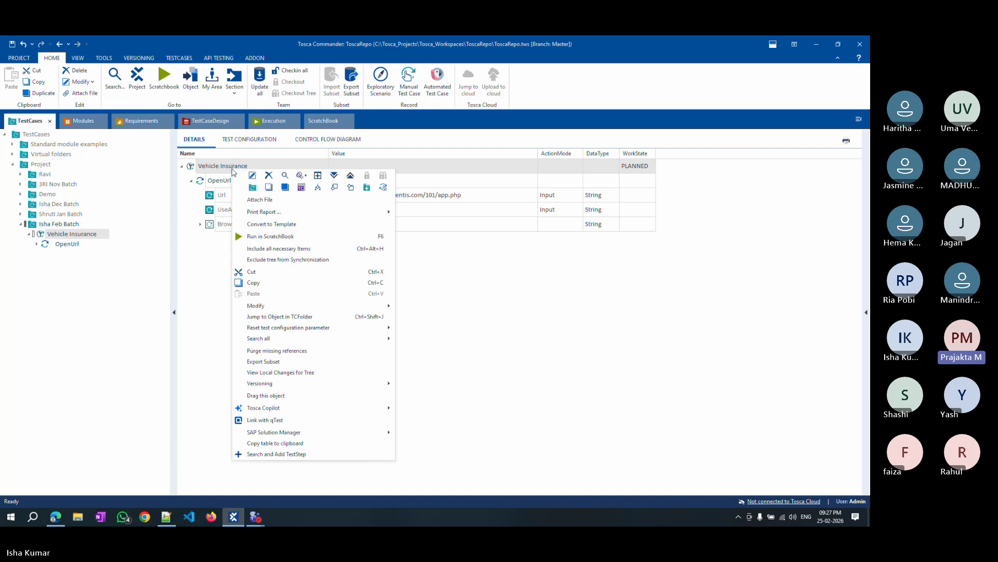
pyautogui.click(269, 237)
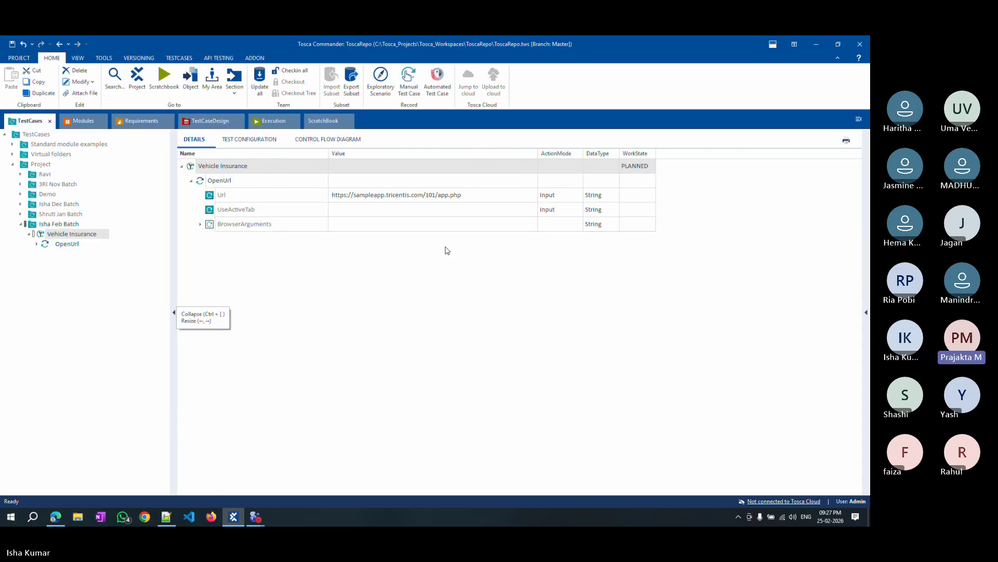
# Set the OpenUrl step's UseActiveTab value to True.
pyautogui.click(401, 210)
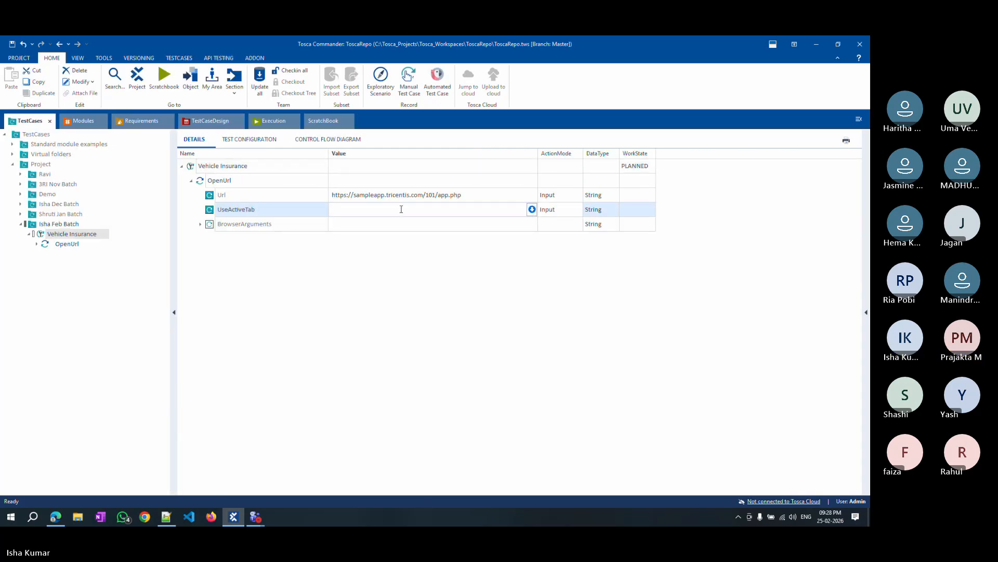
pyautogui.click(532, 209)
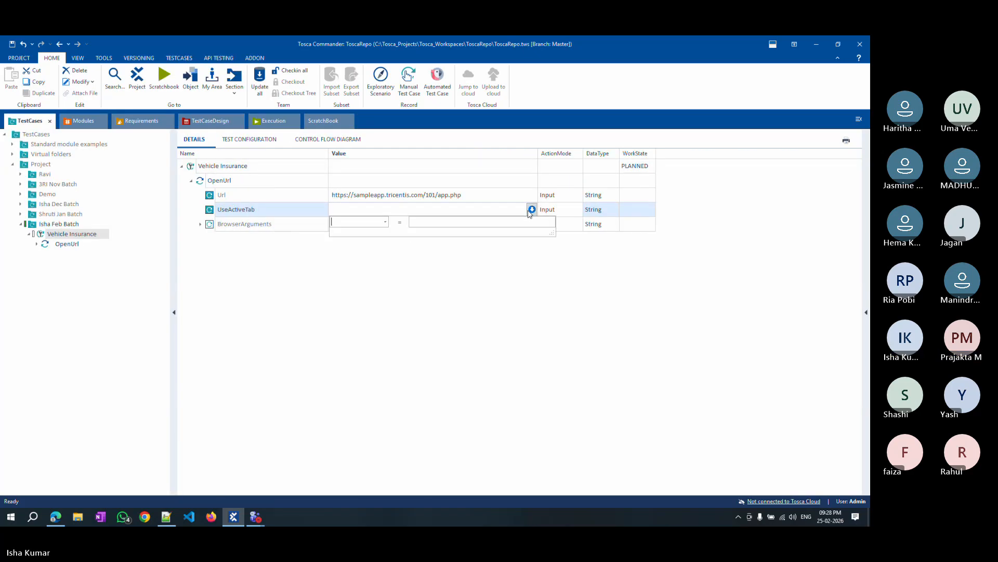
pyautogui.click(385, 222)
pyautogui.click(400, 301)
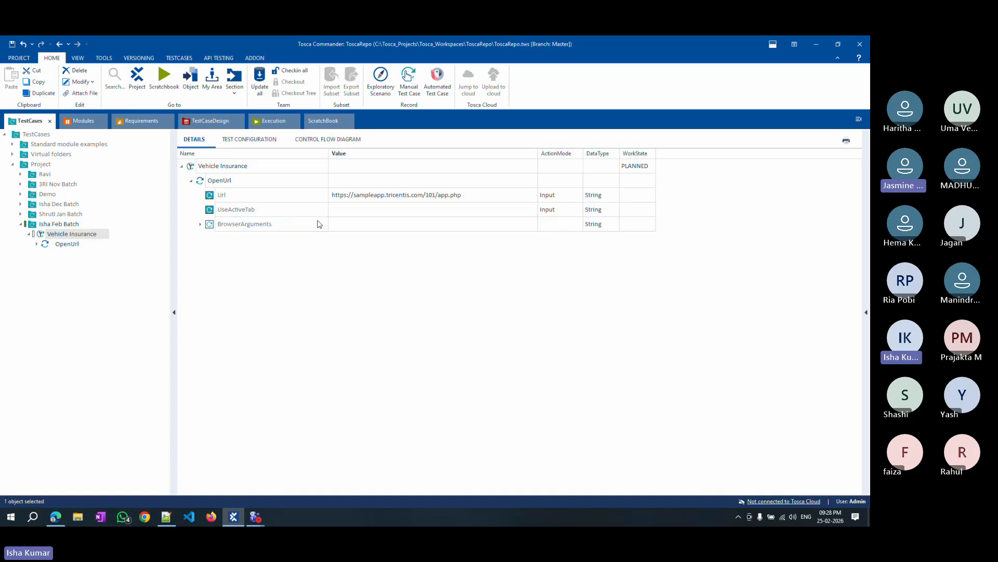
pyautogui.click(338, 210)
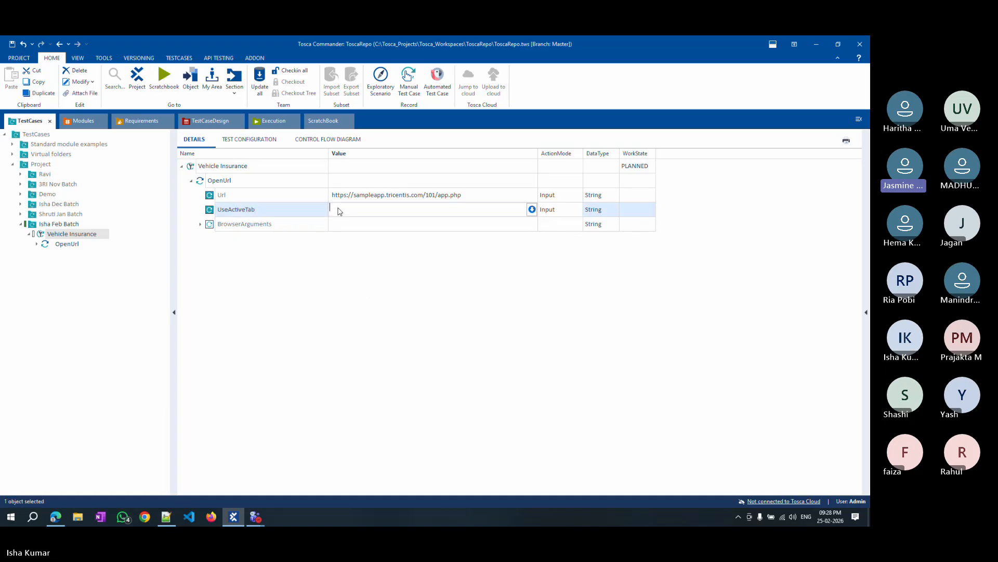
pyautogui.write('True')
pyautogui.click(291, 338)
# Run the Vehicle Insurance test case in ScratchBook and return to the test case.
pyautogui.rightClick(224, 171)
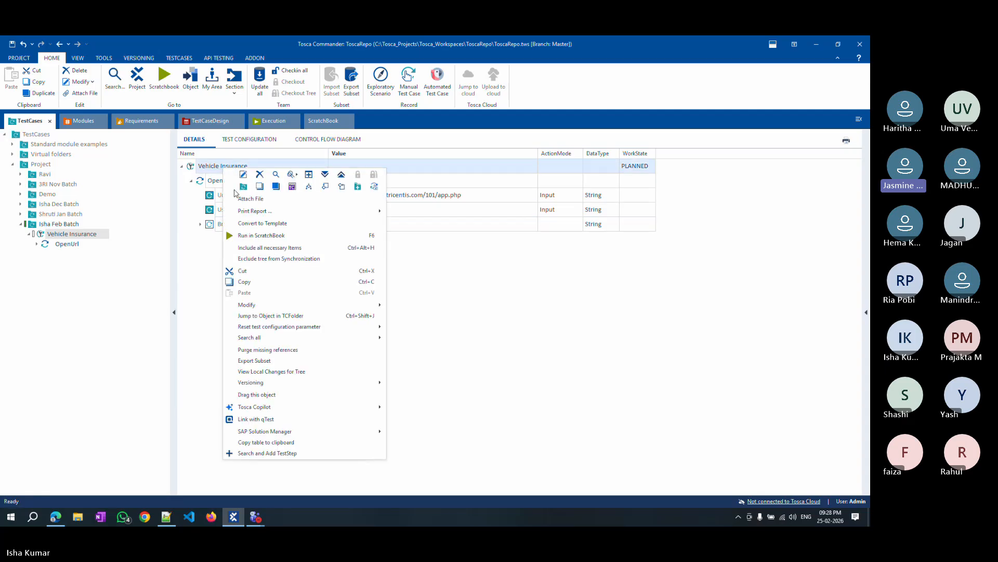
pyautogui.click(336, 235)
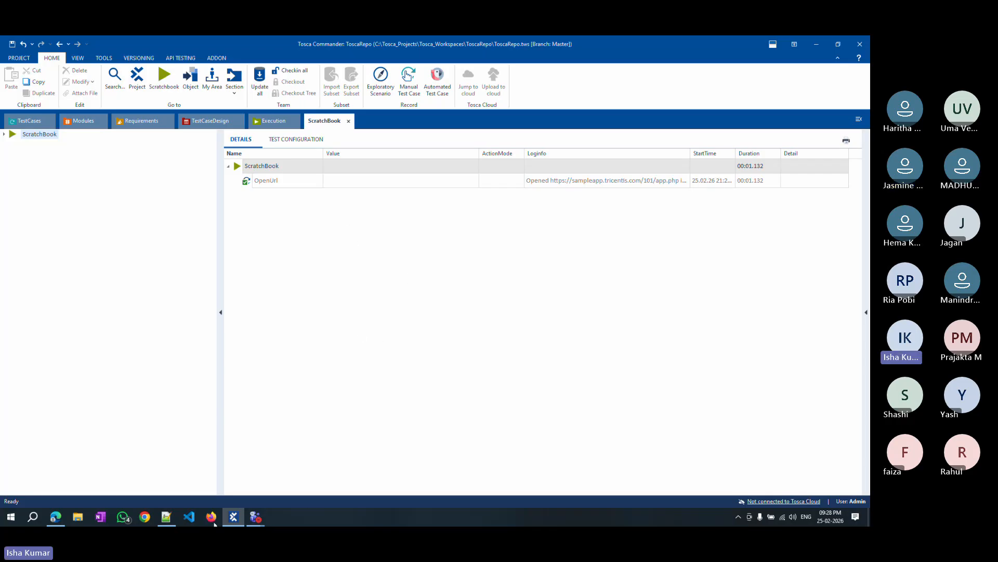
pyautogui.click(24, 121)
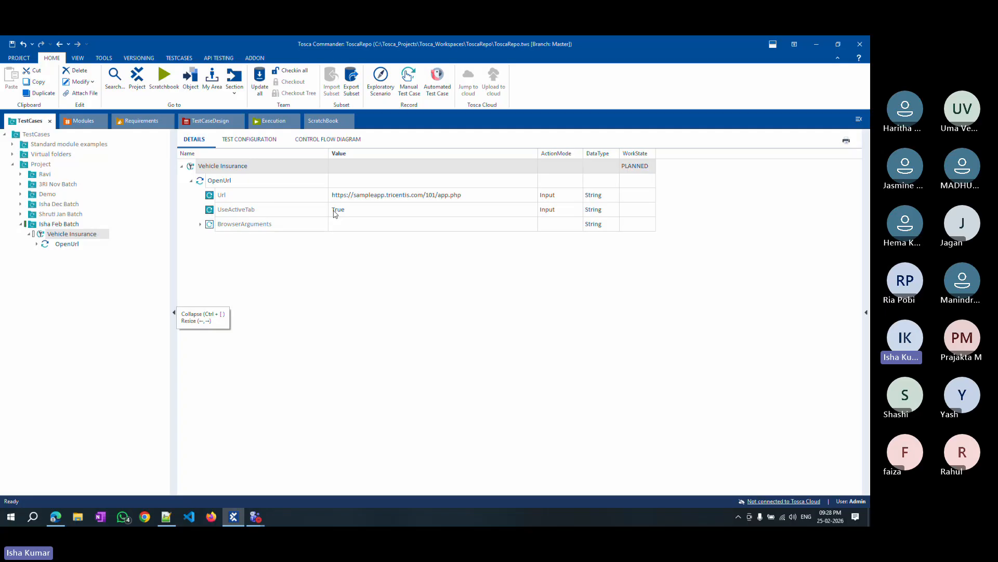
# In Edge, open a new blank tab, close the sample app tab, and minimize the browser.
pyautogui.click(51, 518)
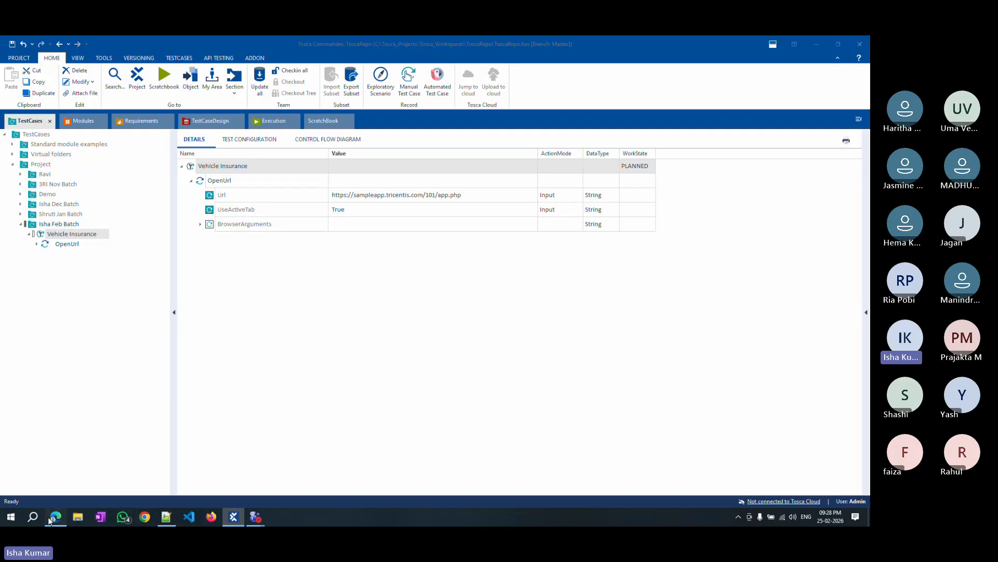
pyautogui.click(228, 45)
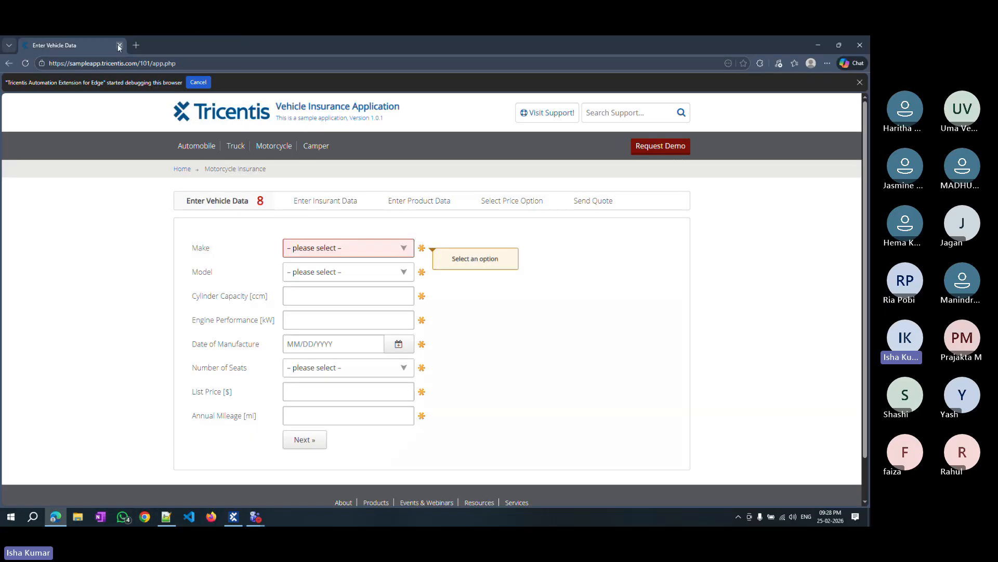
pyautogui.click(137, 46)
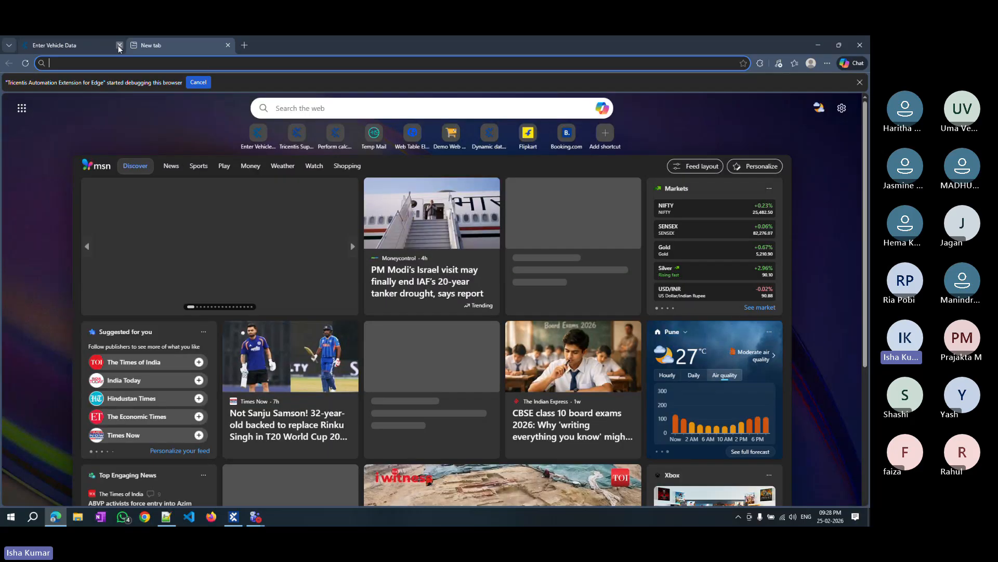
pyautogui.click(119, 46)
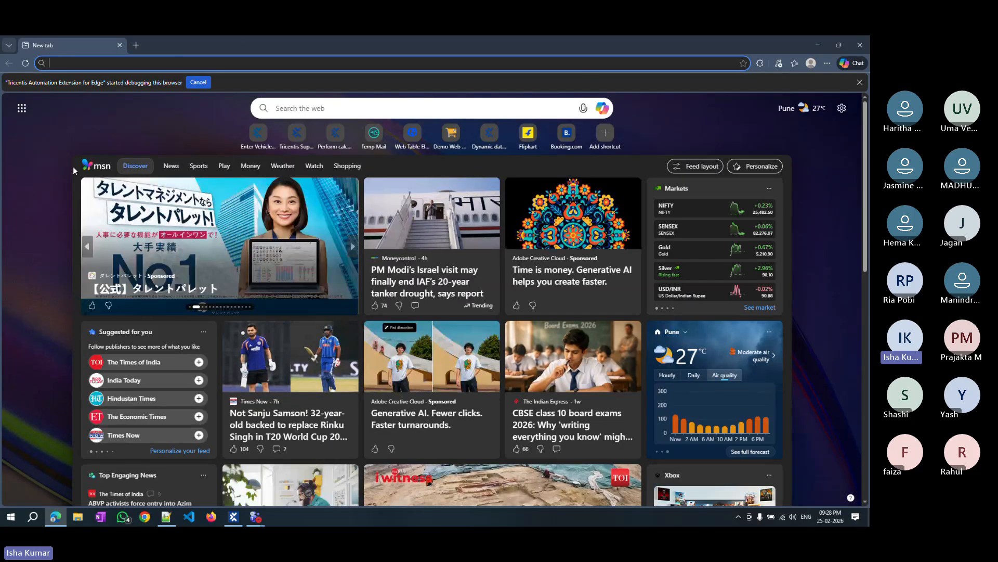
pyautogui.click(818, 45)
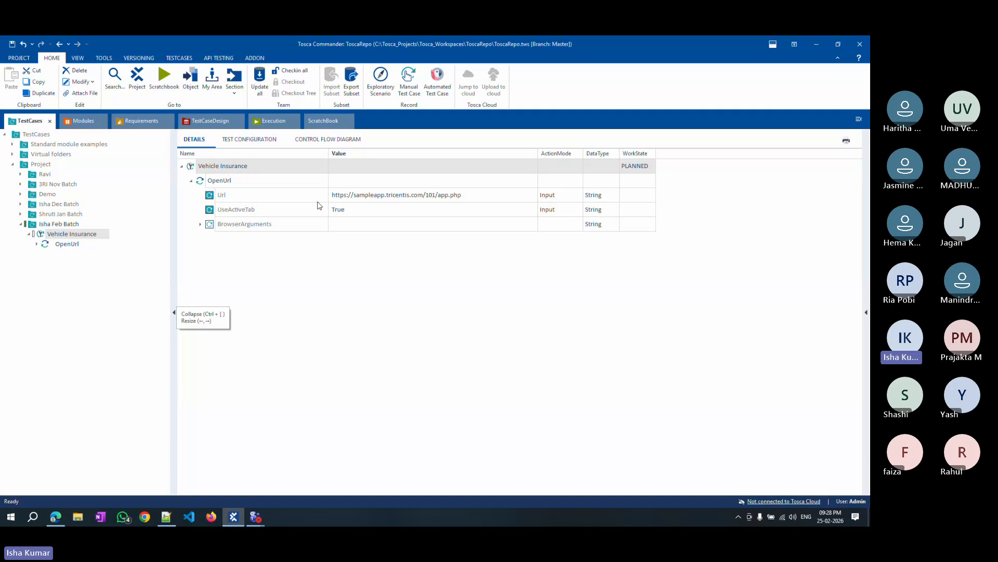
# Run the Vehicle Insurance test case in ScratchBook again.
pyautogui.rightClick(227, 183)
pyautogui.click(391, 286)
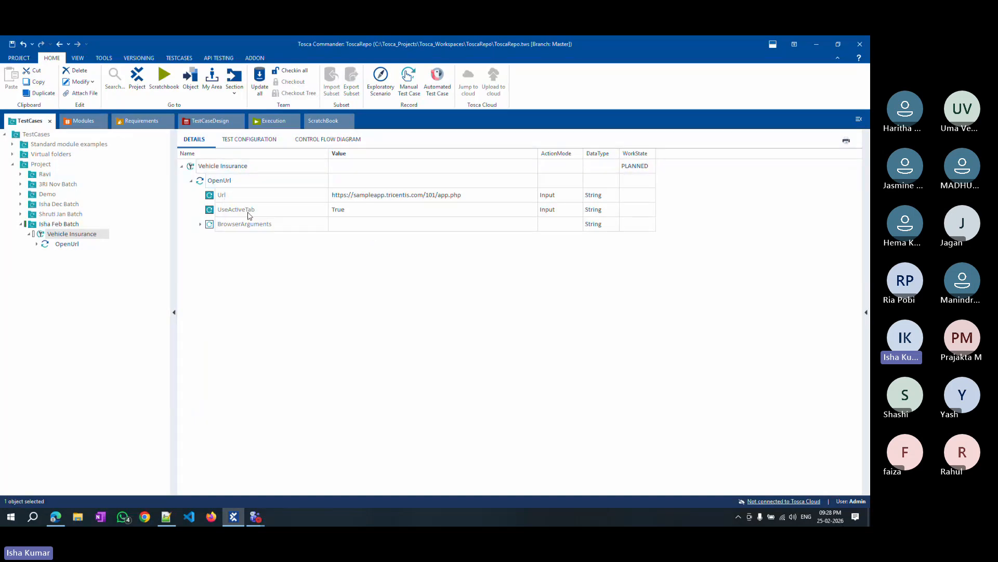
pyautogui.rightClick(221, 171)
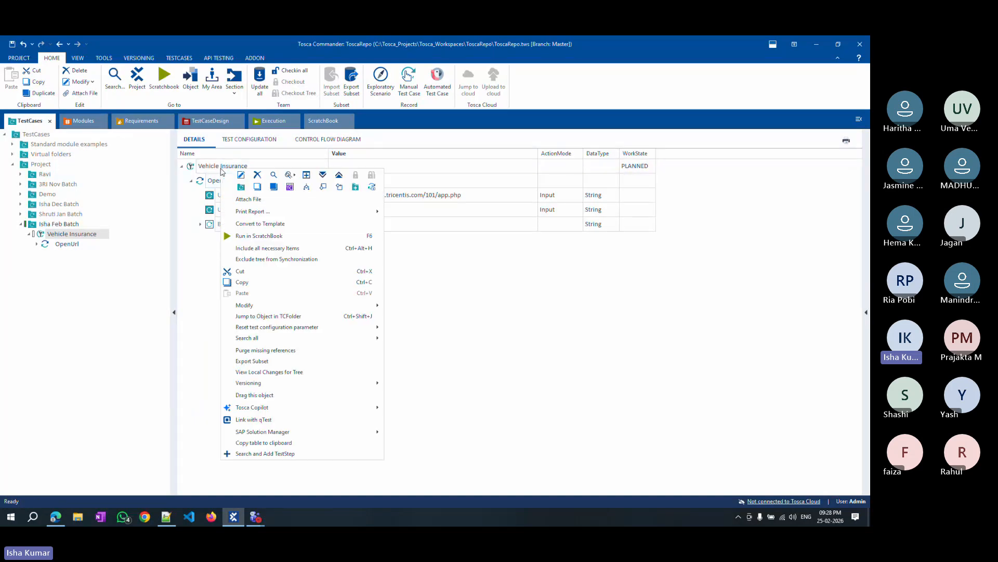
pyautogui.click(312, 238)
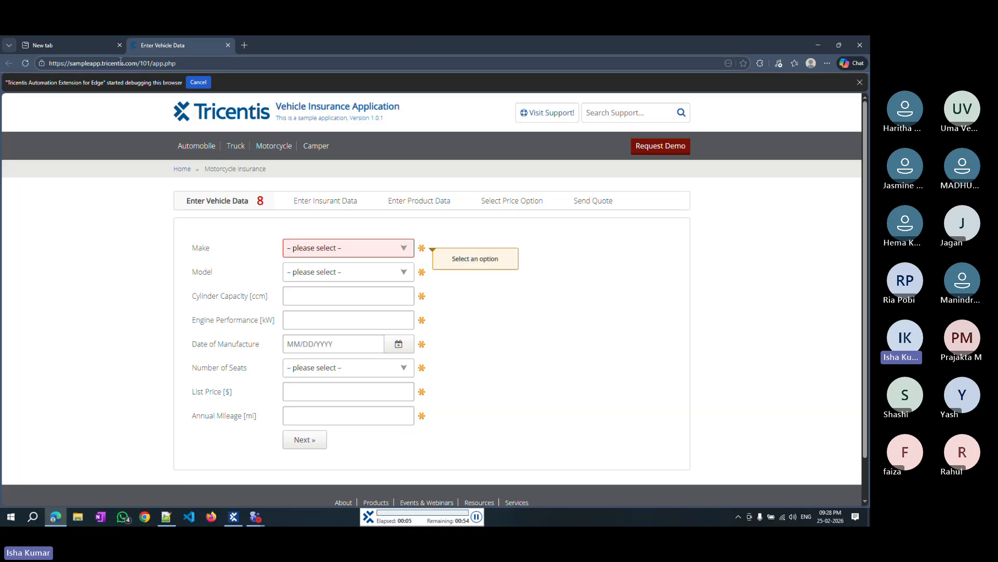
# Close the blank Edge tab, minimize the browser, and rerun the ScratchBook execution.
pyautogui.click(120, 45)
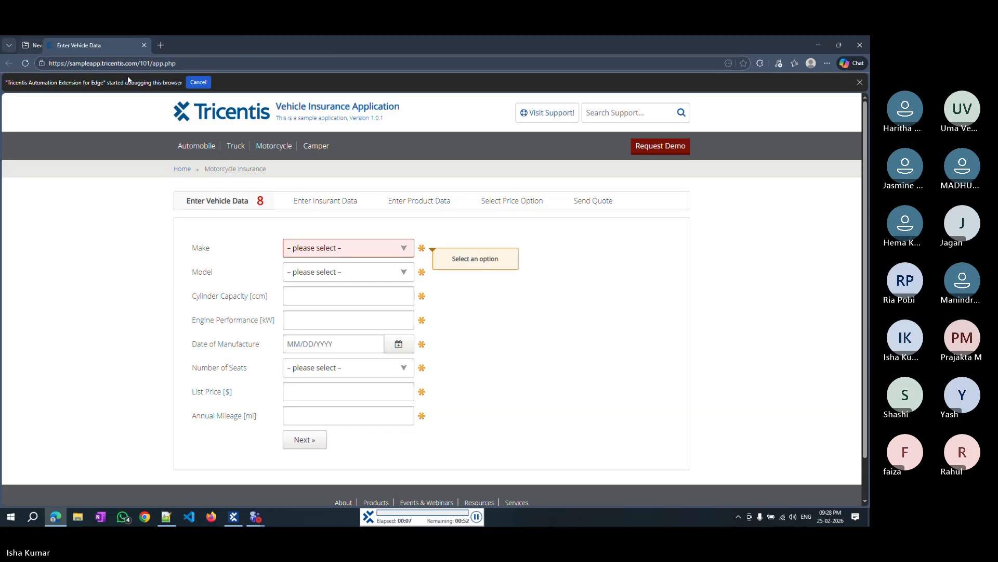
pyautogui.click(816, 49)
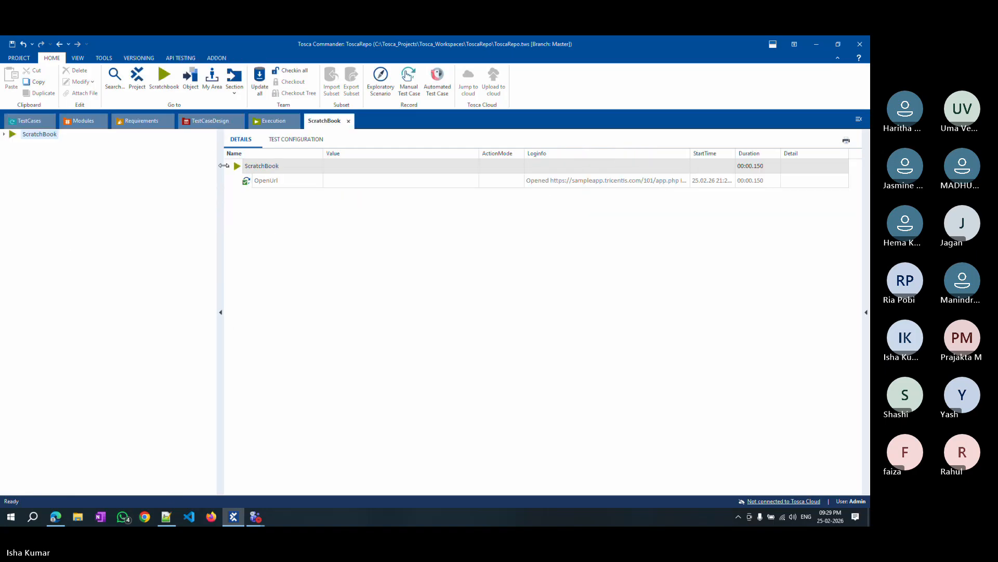
pyautogui.rightClick(256, 166)
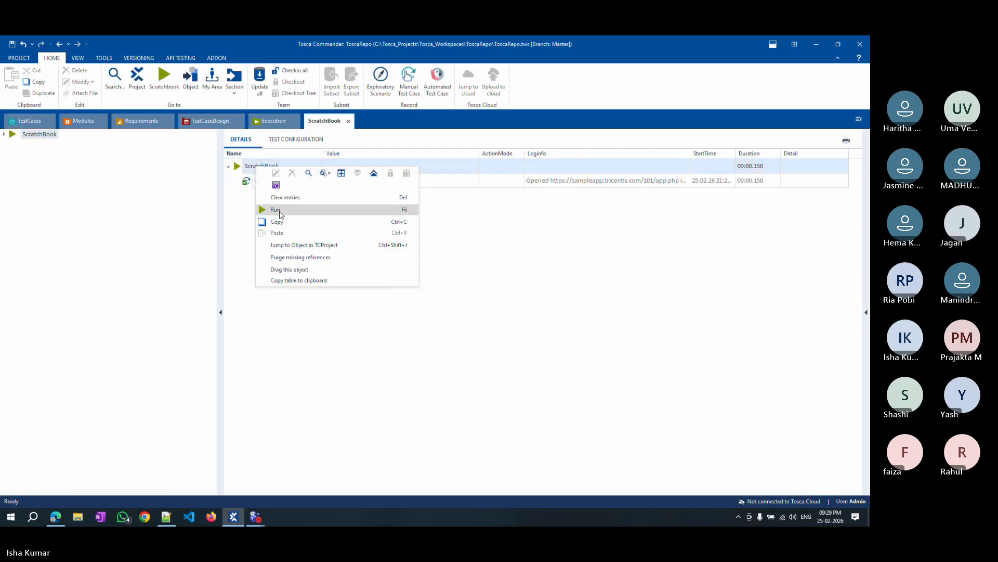
pyautogui.click(279, 212)
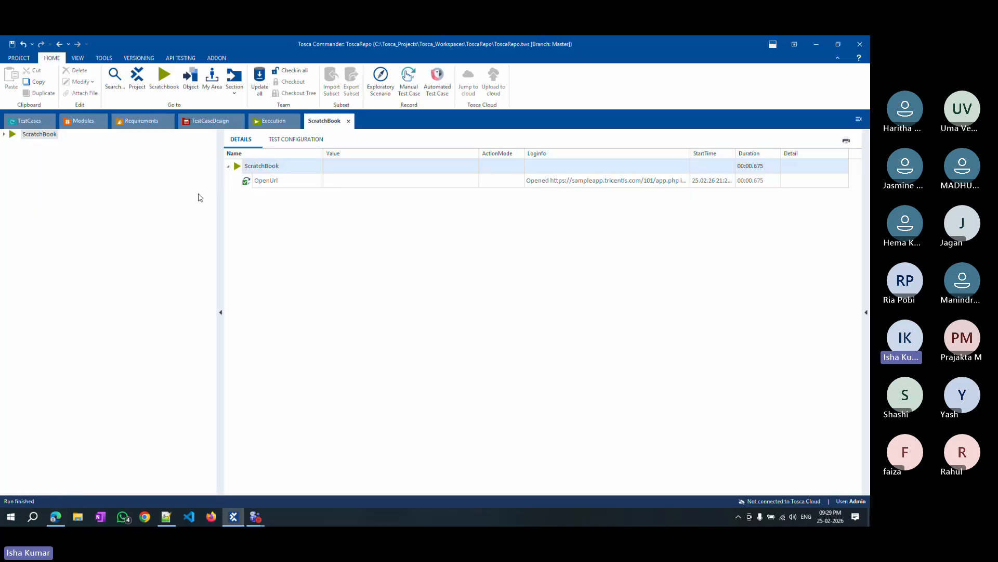
# Clear the value of the OpenUrl step's UseActiveTab parameter.
pyautogui.click(21, 125)
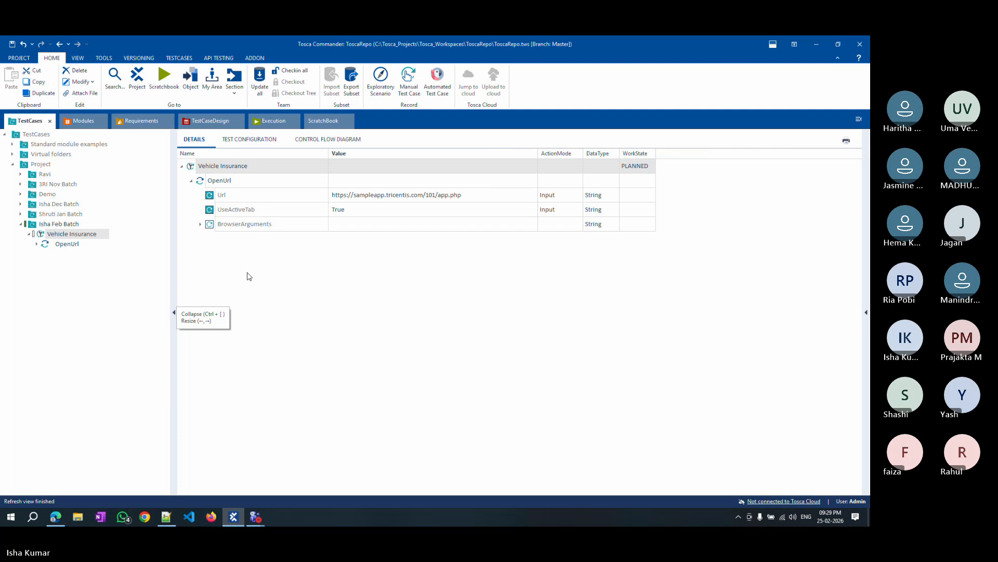
pyautogui.click(280, 212)
pyautogui.rightClick(279, 212)
pyautogui.click(363, 350)
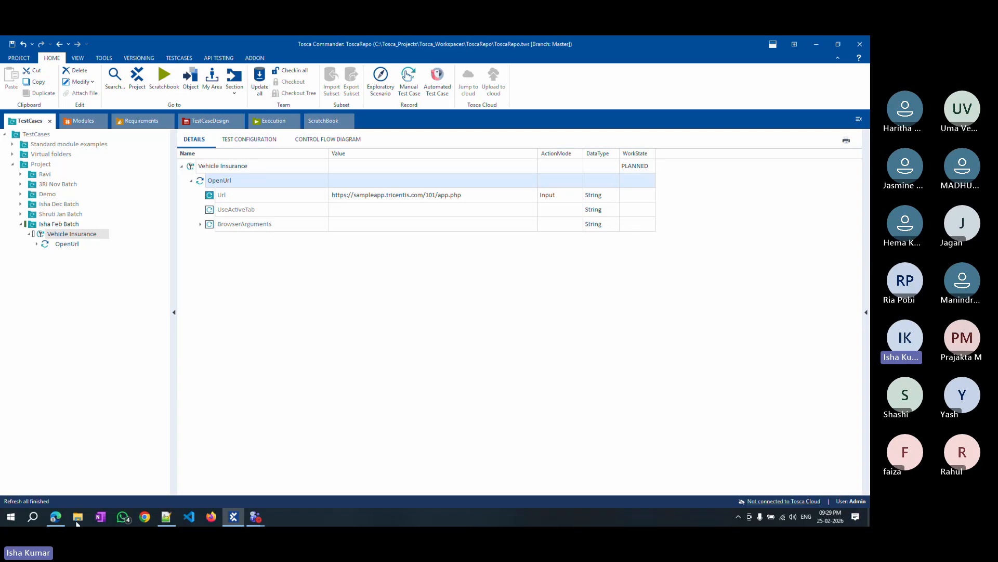
# Check the Edge window, then open the Test execution list and view its test configuration parameters.
pyautogui.click(56, 516)
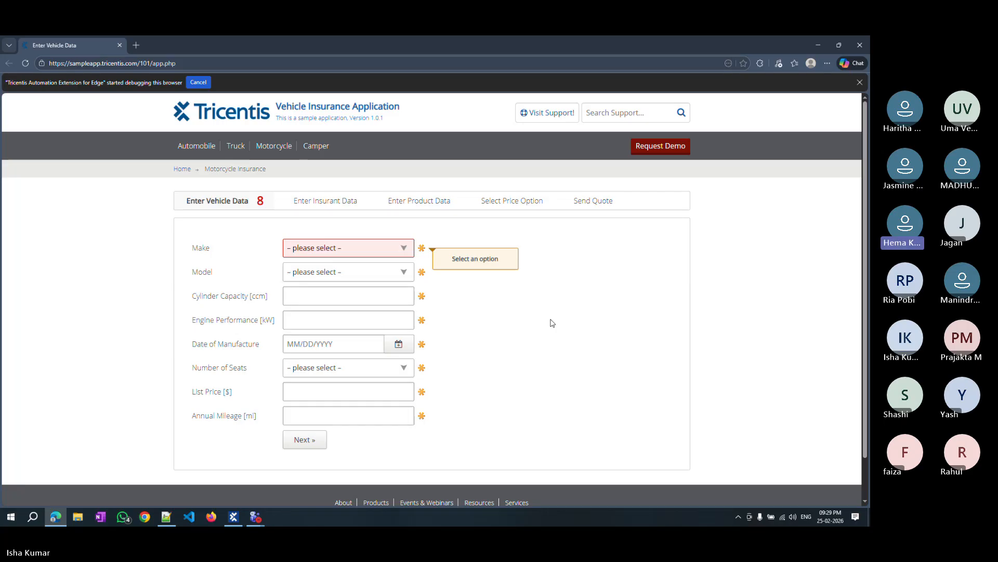
pyautogui.click(233, 517)
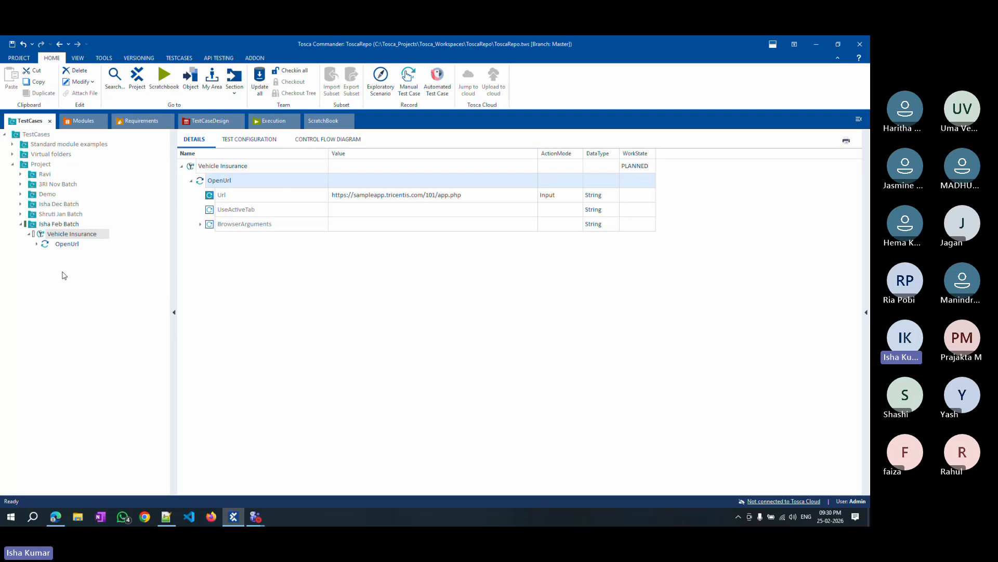
pyautogui.click(282, 126)
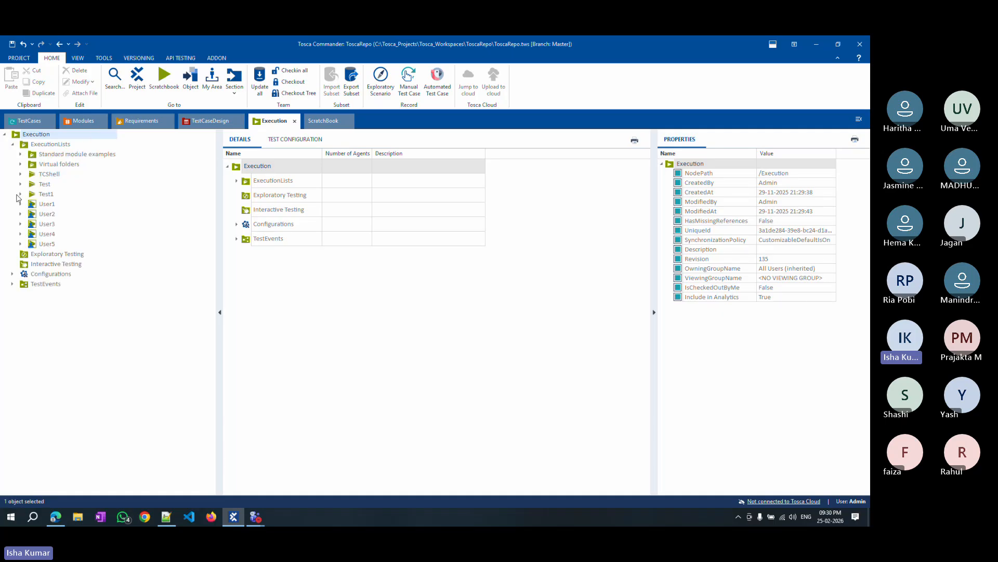
pyautogui.click(45, 186)
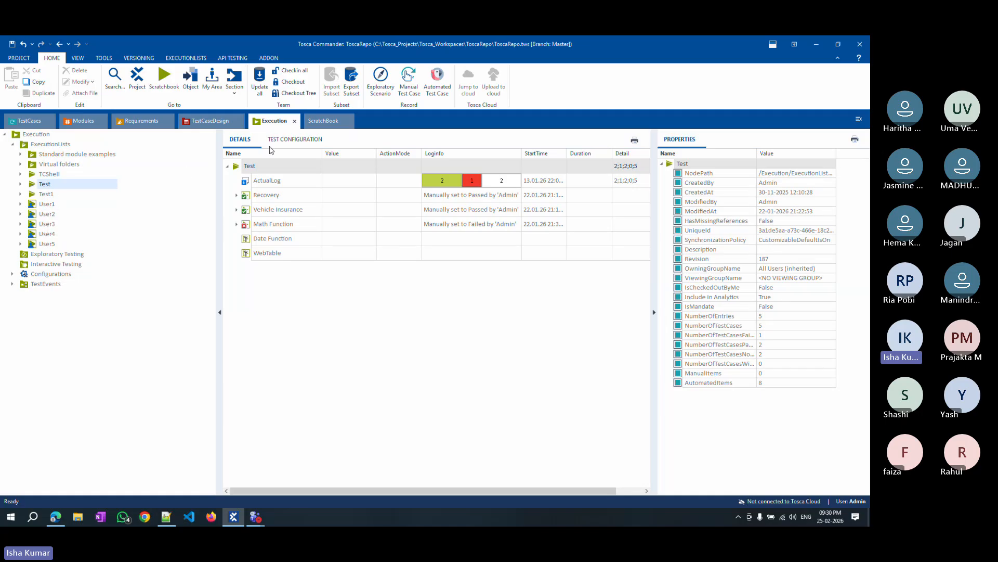
pyautogui.click(293, 139)
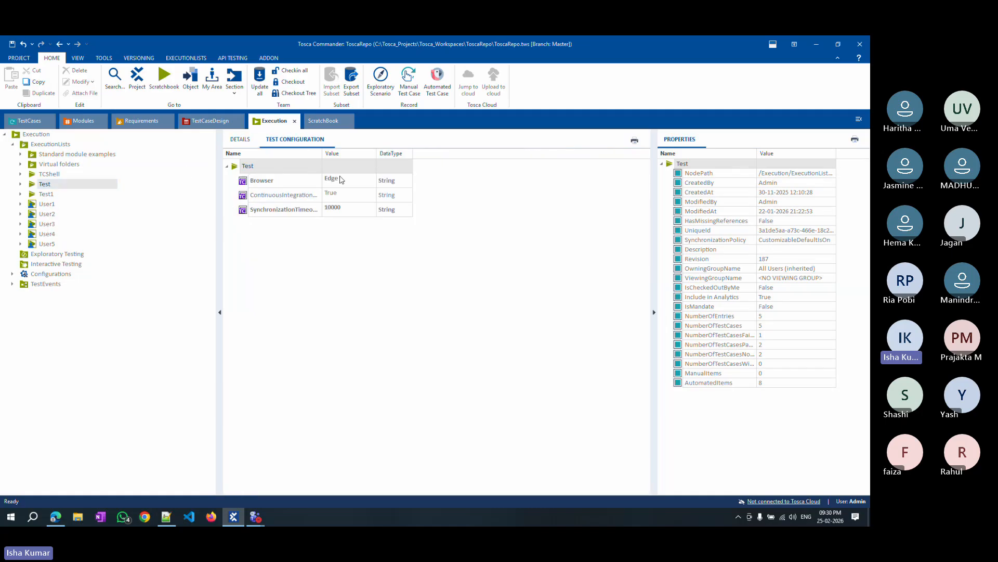
# Compare the details and test configuration parameters of the Test1 and Test execution lists.
pyautogui.click(56, 195)
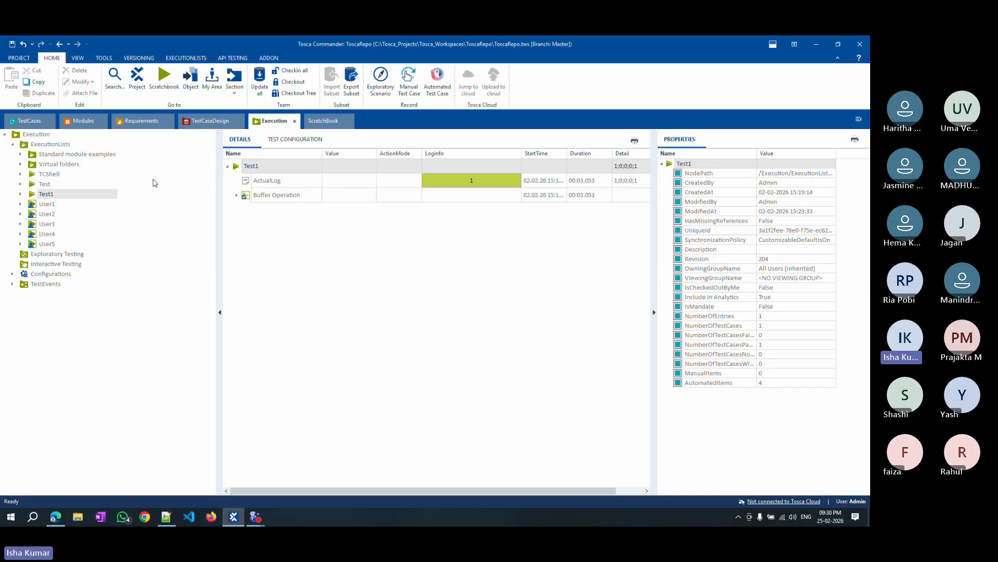
pyautogui.click(46, 185)
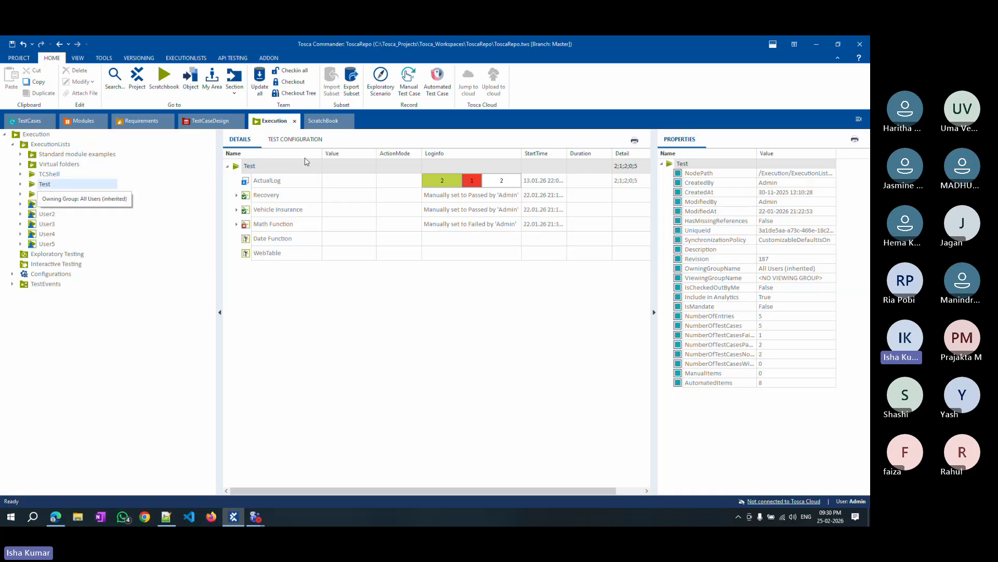
pyautogui.click(295, 139)
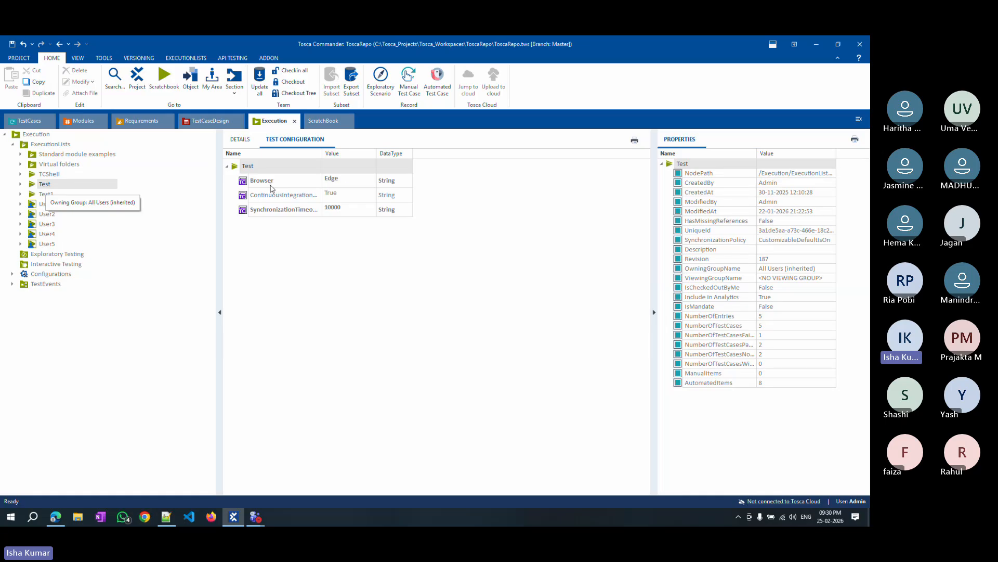
pyautogui.click(45, 195)
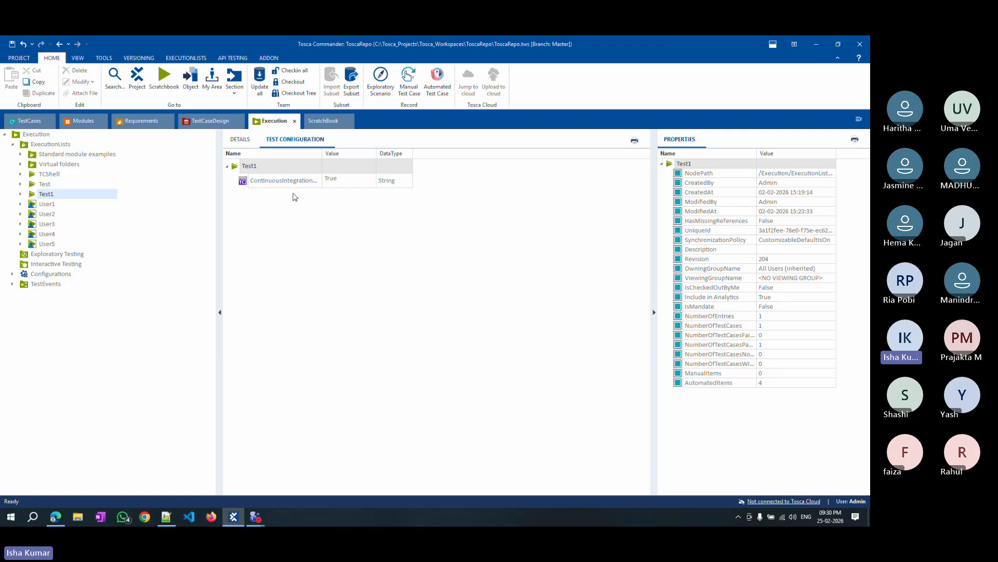
pyautogui.click(241, 141)
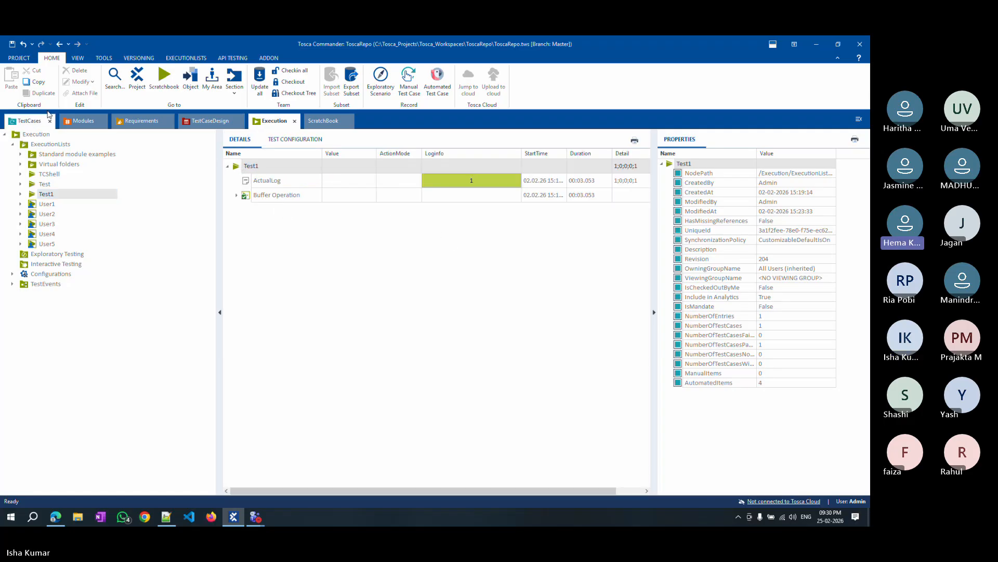
# Return to the Vehicle Insurance test case, check the Edge sample app window and minimize it again.
pyautogui.click(34, 121)
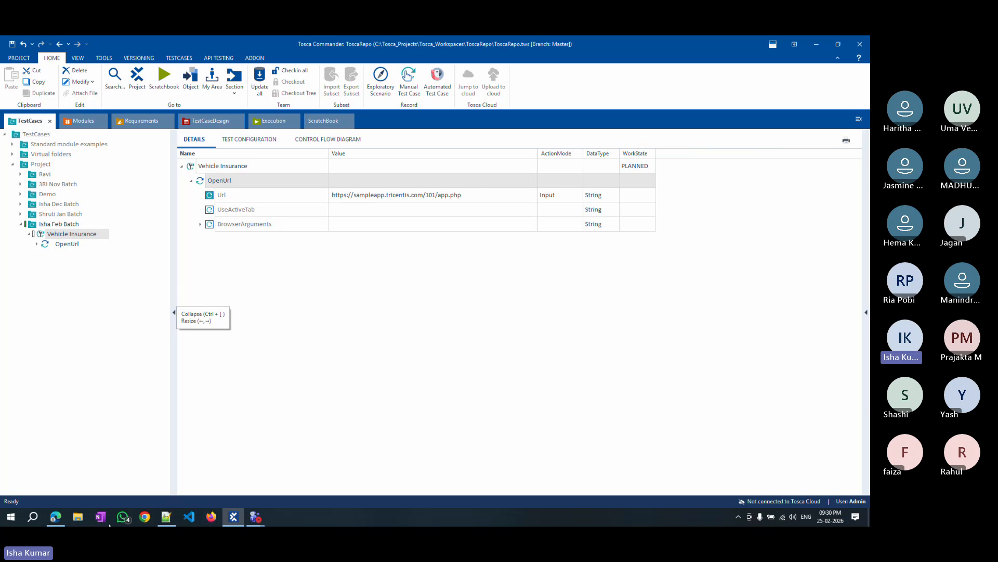
pyautogui.click(56, 516)
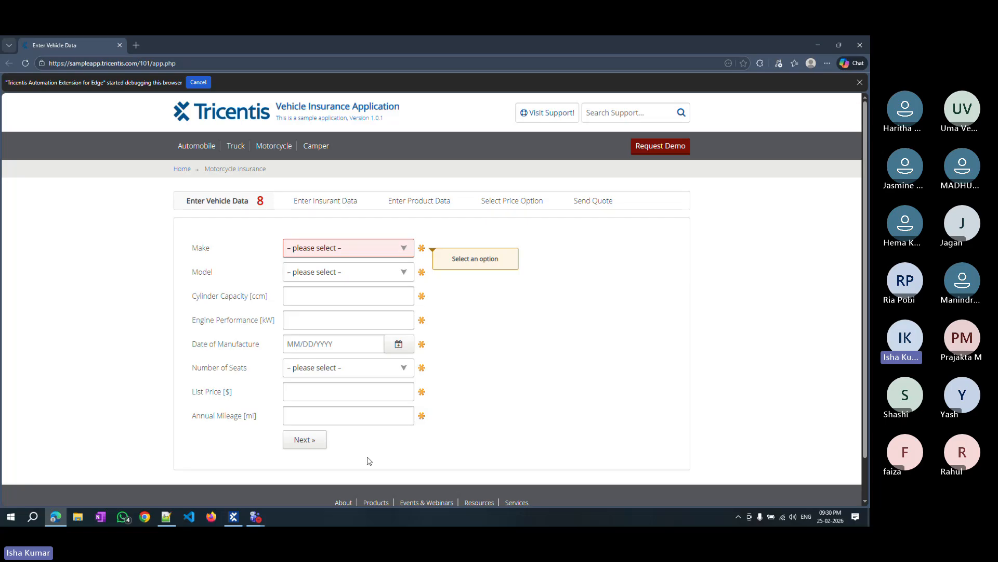
pyautogui.click(270, 146)
pyautogui.click(233, 516)
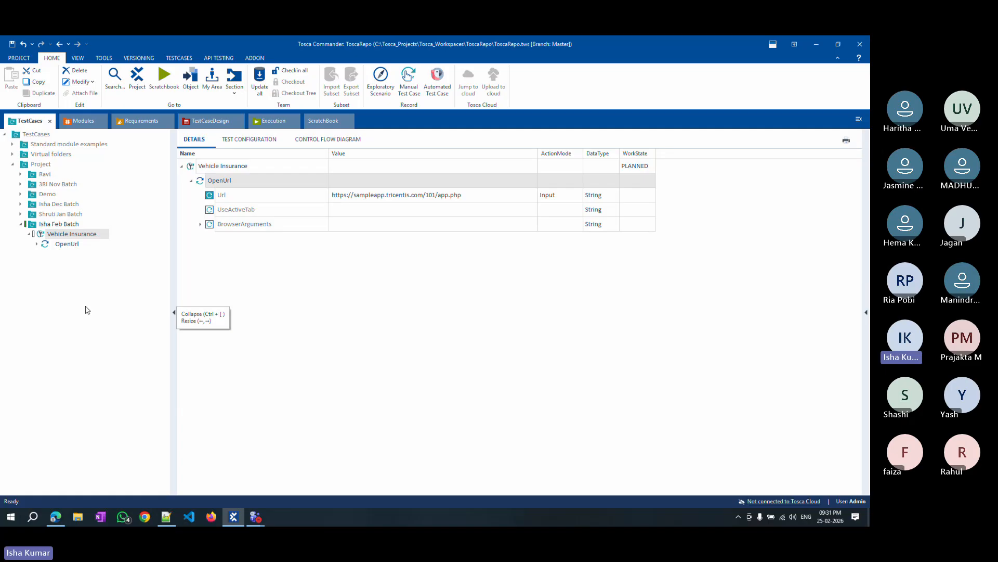
pyautogui.hotkey('alt', 'Tab')
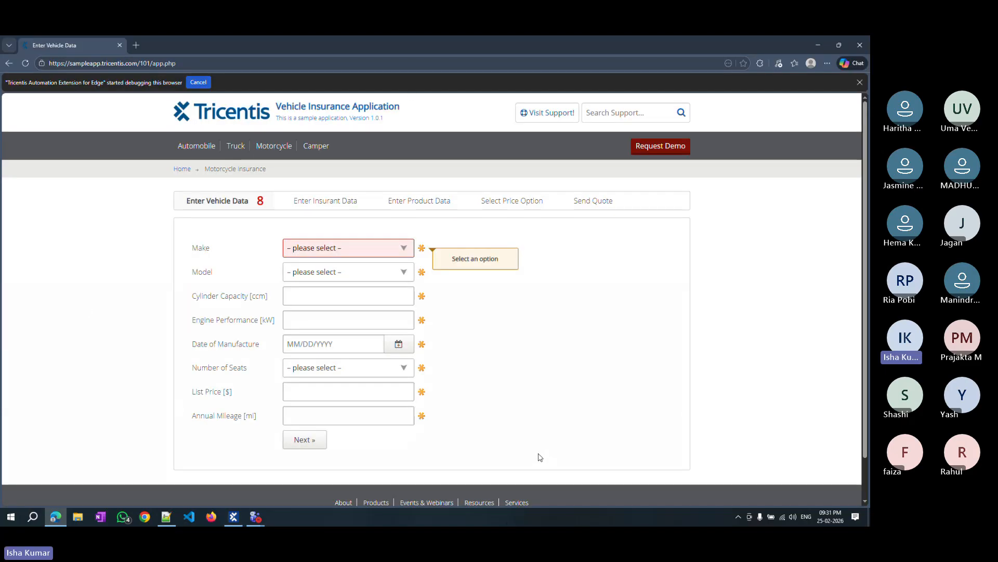
pyautogui.click(819, 48)
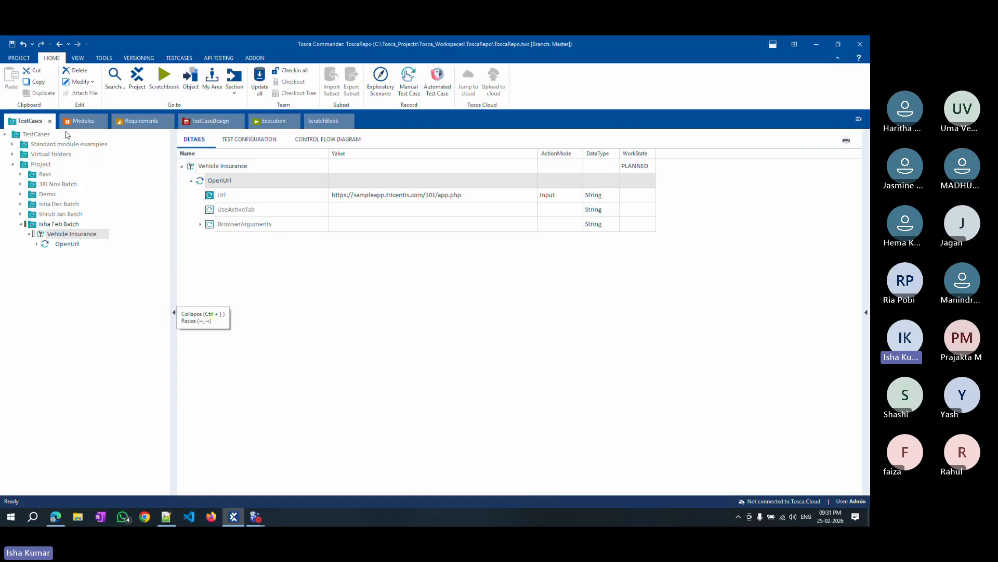
# Open the Modules section and check out the Modules folder.
pyautogui.click(84, 121)
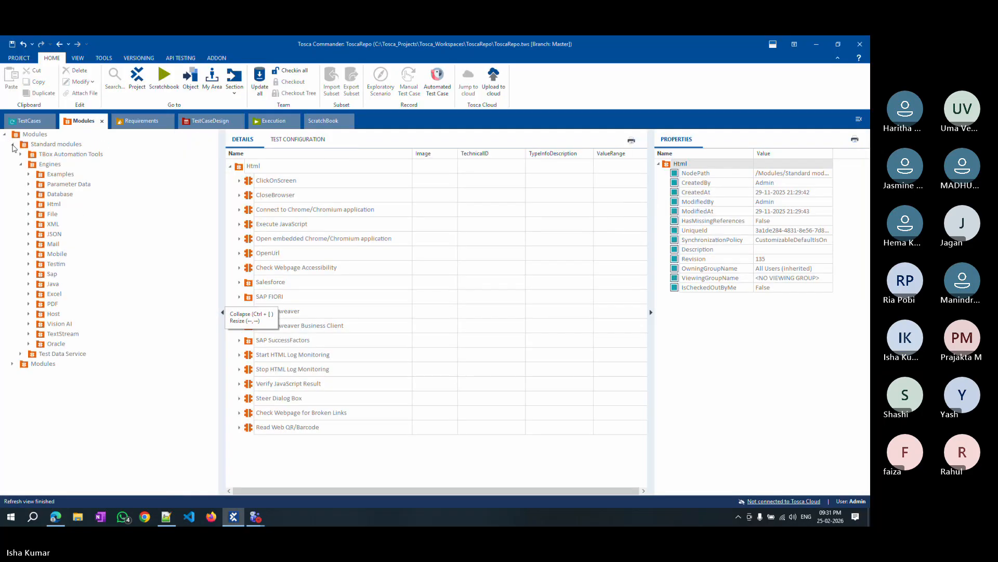
pyautogui.click(12, 154)
pyautogui.click(32, 145)
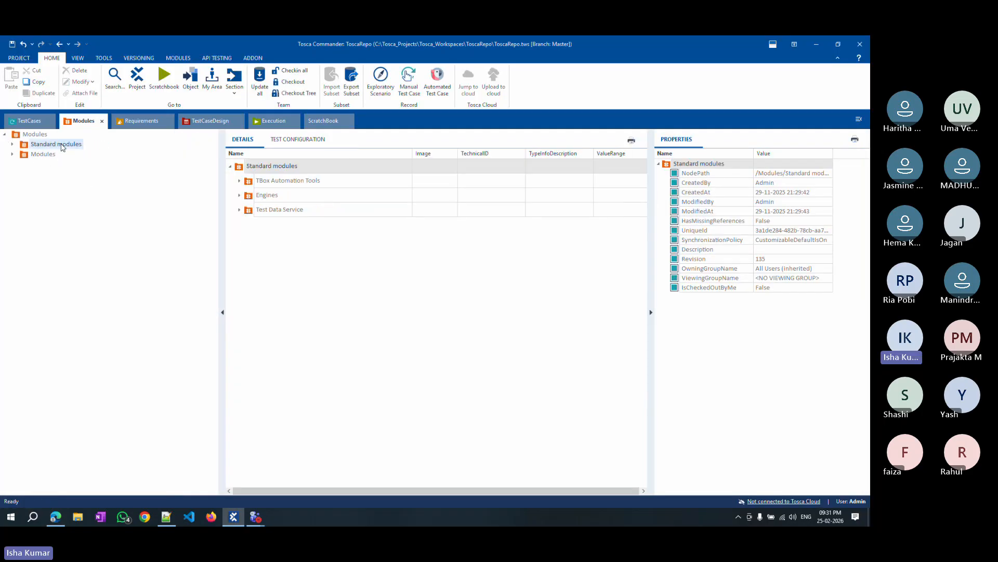
pyautogui.click(12, 154)
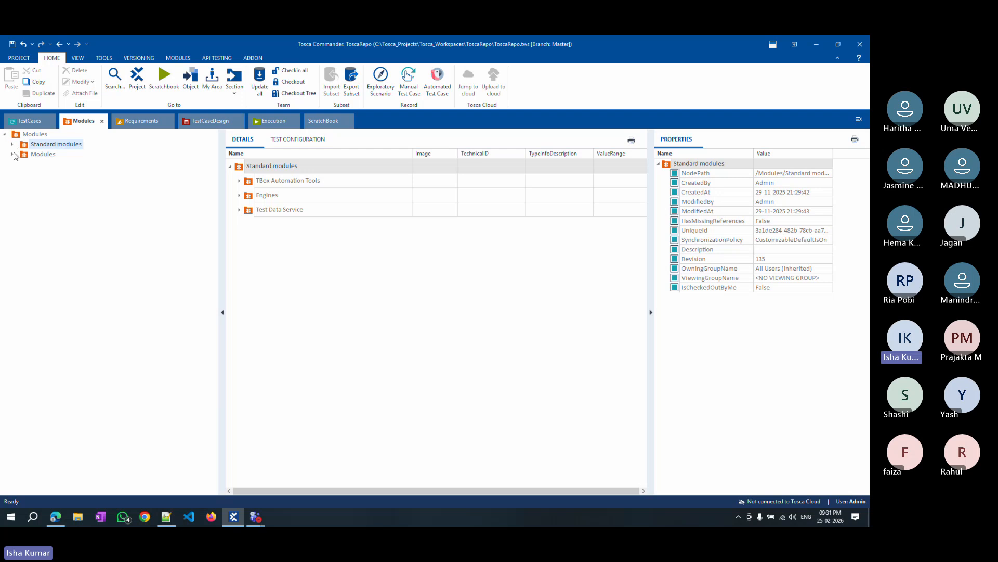
pyautogui.click(46, 156)
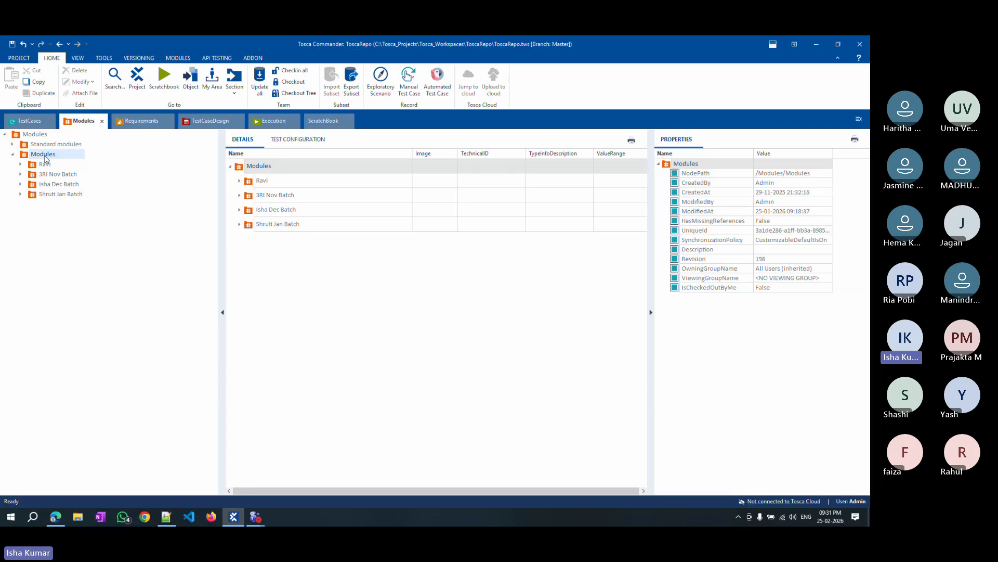
pyautogui.rightClick(46, 158)
pyautogui.click(180, 161)
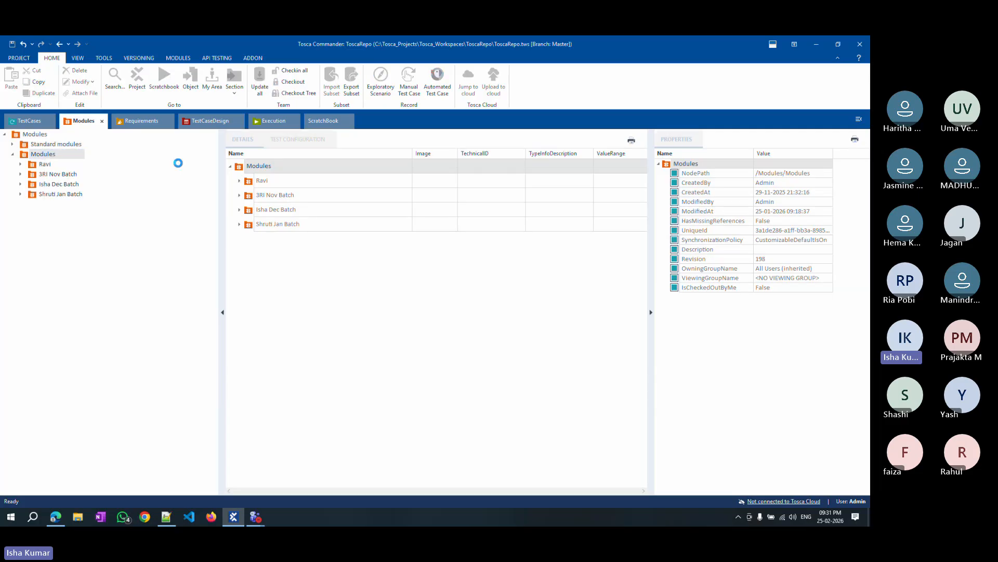
# Create a new folder named Isha Feb Batch inside the Modules folder.
pyautogui.rightClick(50, 154)
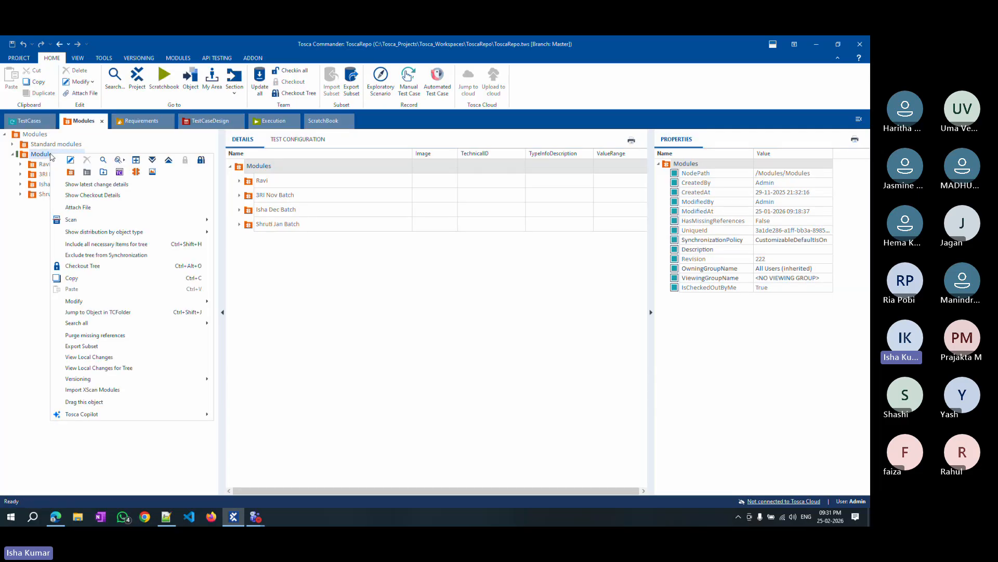
pyautogui.click(71, 172)
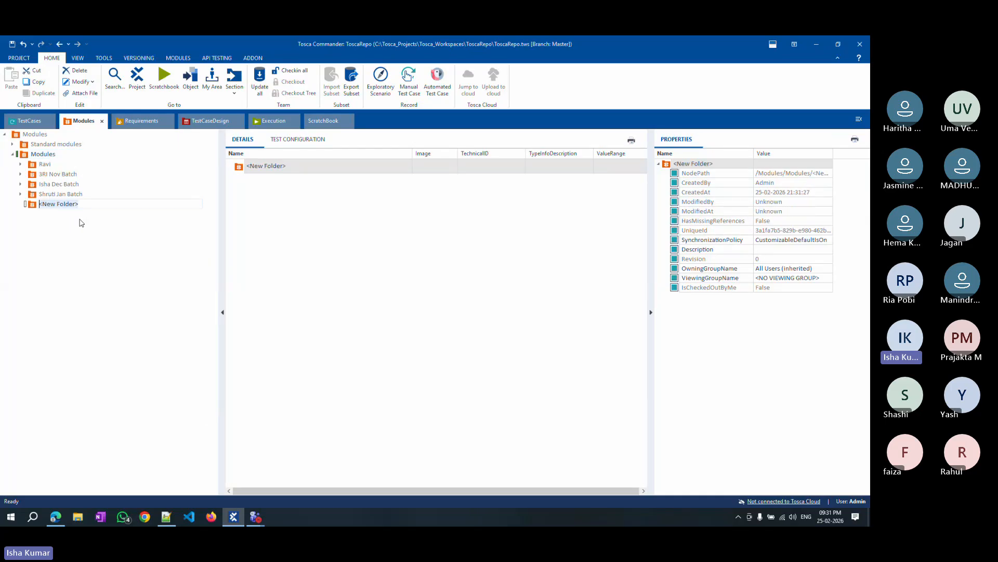
pyautogui.press('BackSpace')
pyautogui.write('Isha Feb Batch')
pyautogui.click(52, 224)
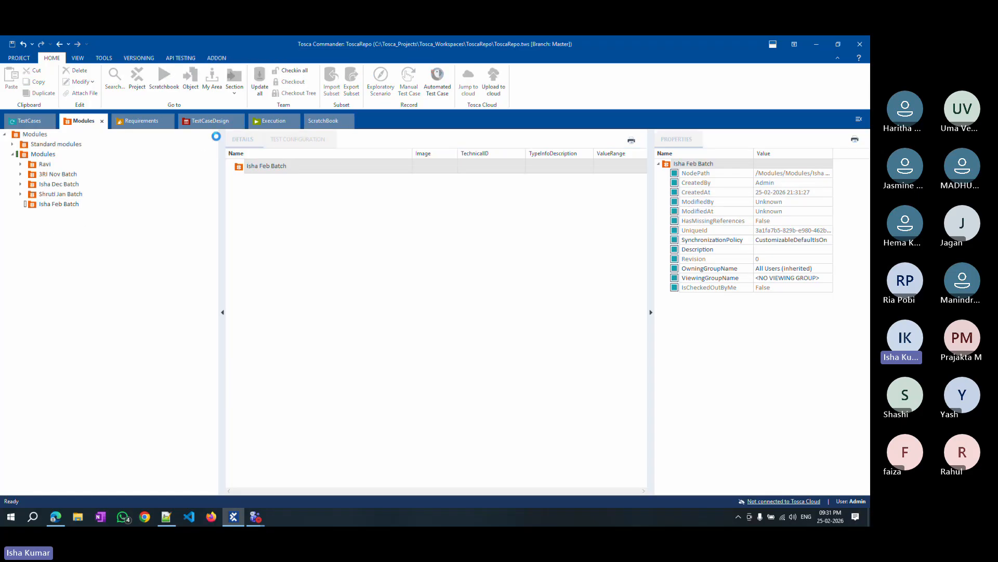
# Start an application scan from the Isha Feb Batch folder on the Enter Vehicle Data browser window.
pyautogui.click(52, 204)
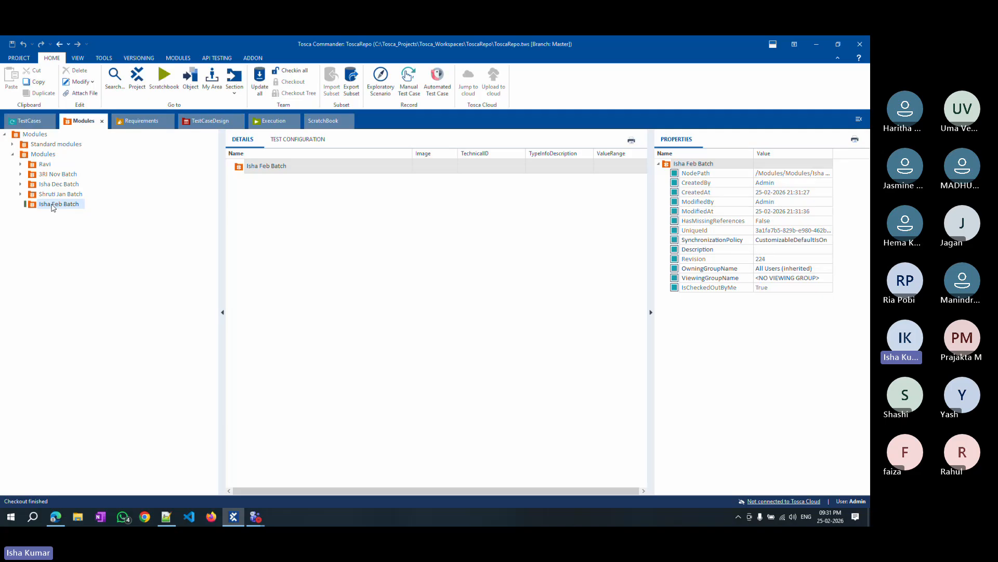
pyautogui.rightClick(52, 207)
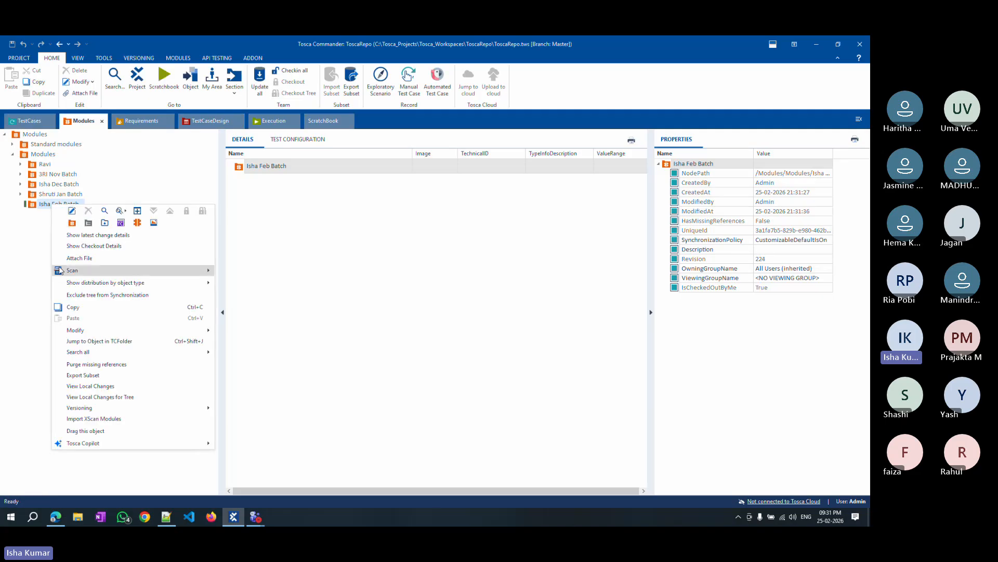
pyautogui.moveTo(92, 272)
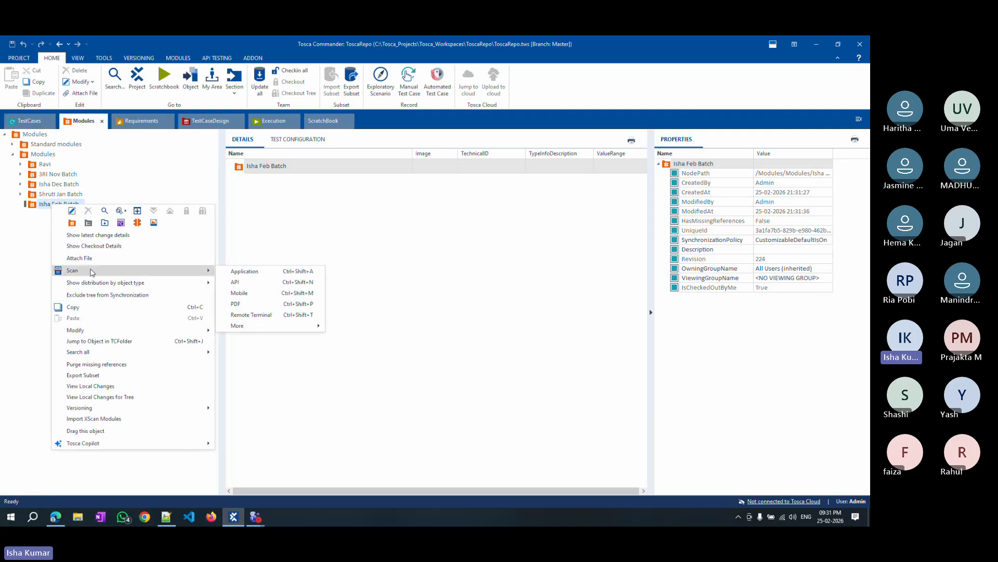
pyautogui.click(255, 272)
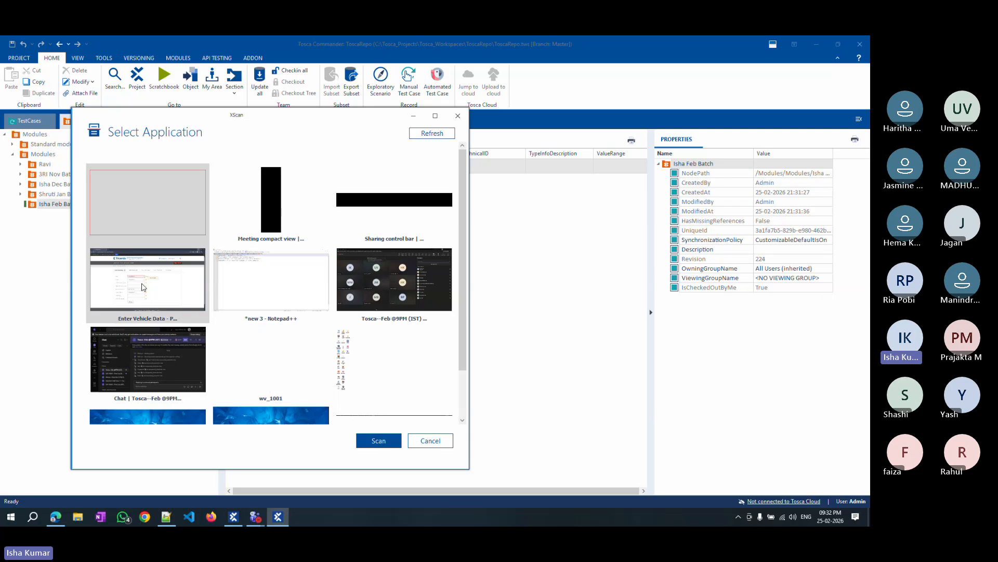
pyautogui.click(174, 292)
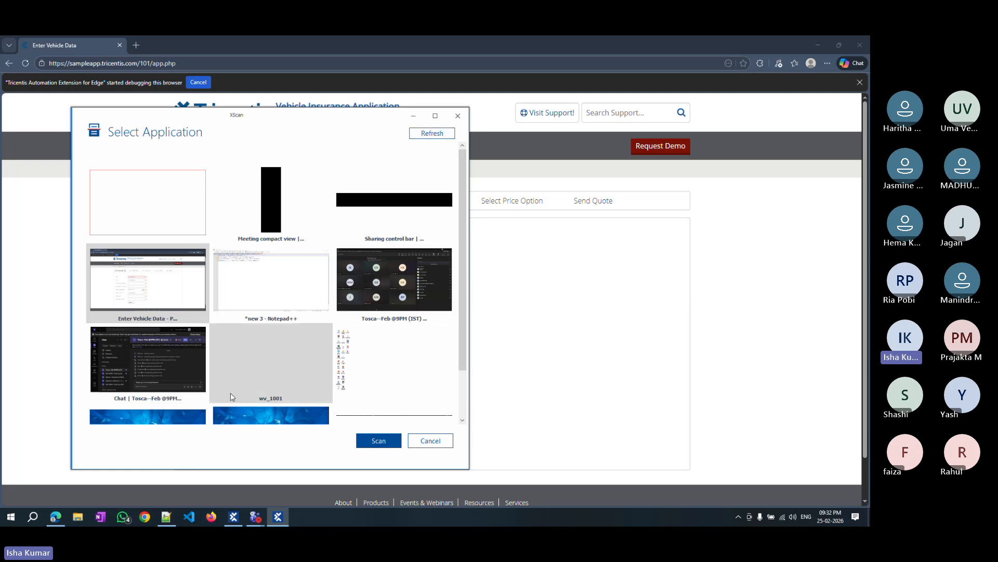
pyautogui.doubleClick(137, 281)
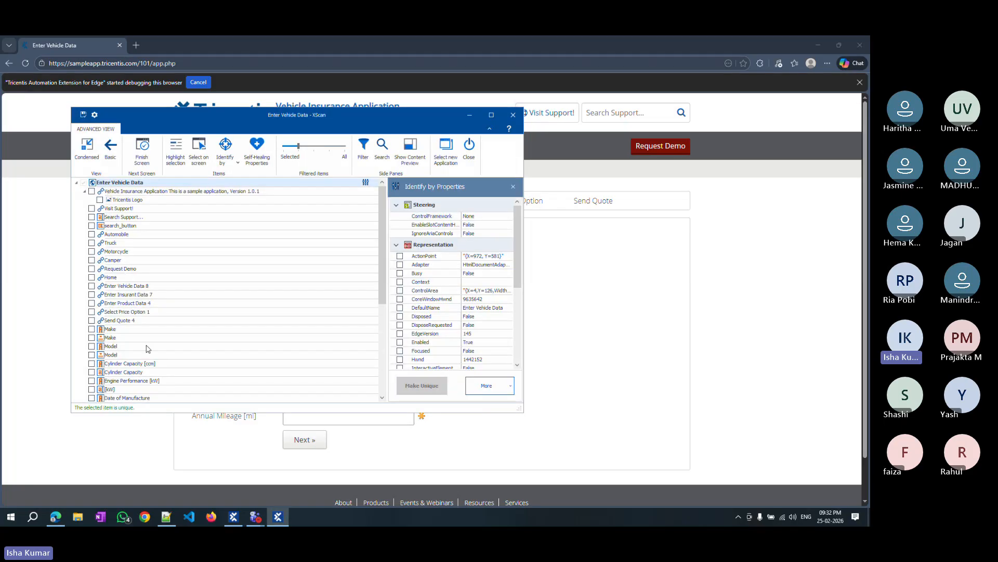
# Move the XScan window aside and select the Automobile, Truck and Motorcycle links for scanning.
pyautogui.moveTo(236, 118); pyautogui.dragTo(719, 130)
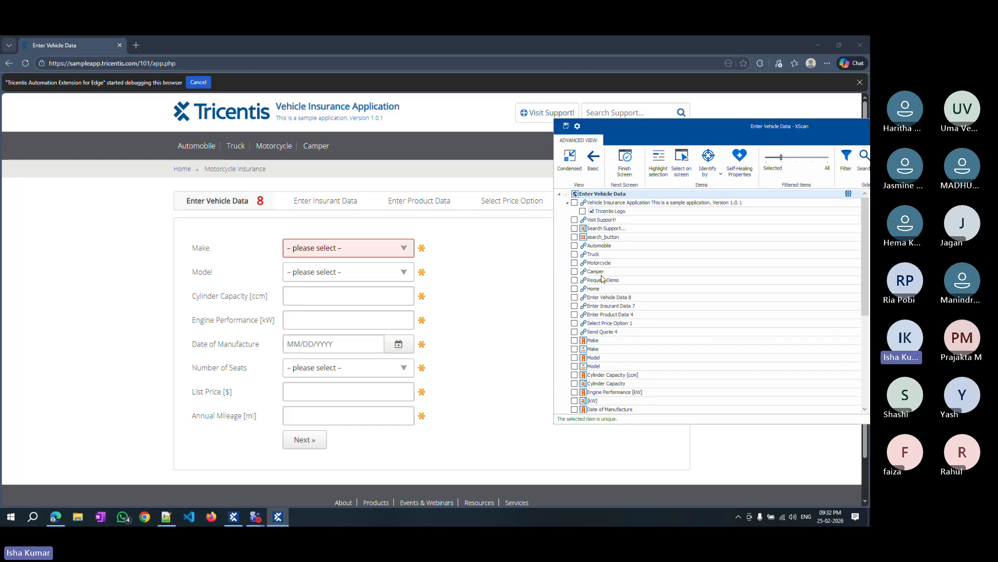
pyautogui.click(575, 247)
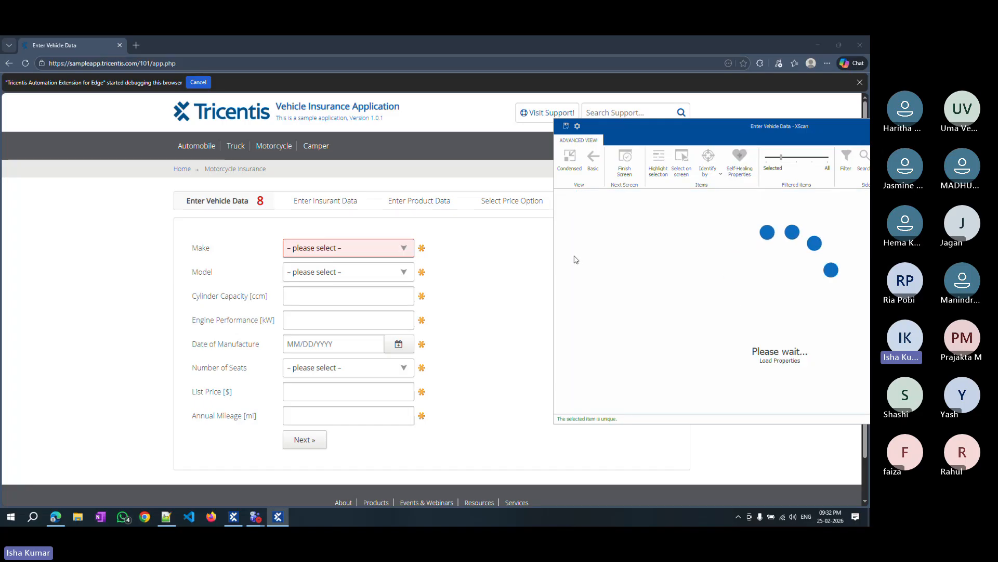
pyautogui.click(575, 255)
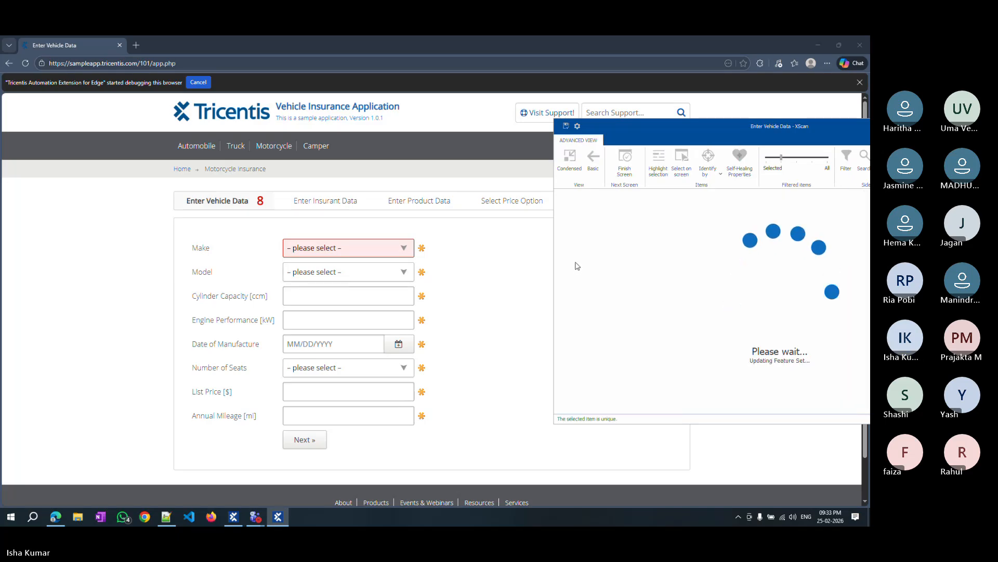
pyautogui.click(575, 263)
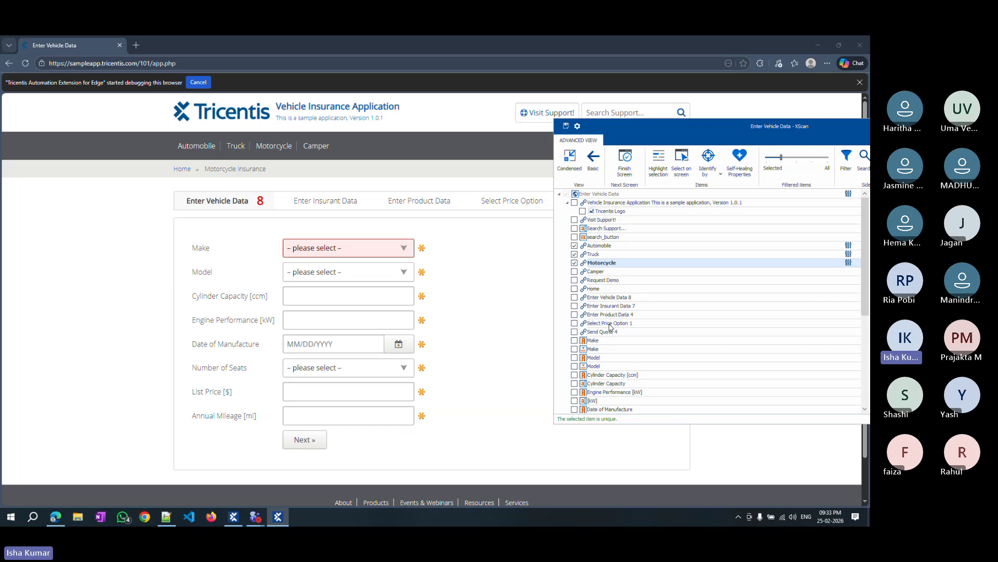
# Use Highlight selection to locate Automobile, Truck, Motorcycle, Visit Support and the search field on the page.
pyautogui.click(597, 248)
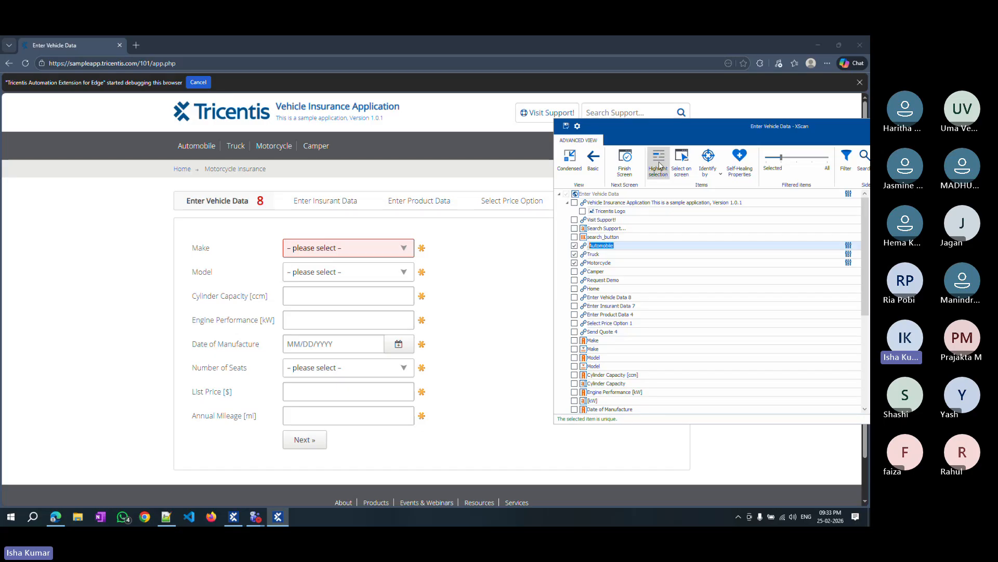
pyautogui.click(658, 165)
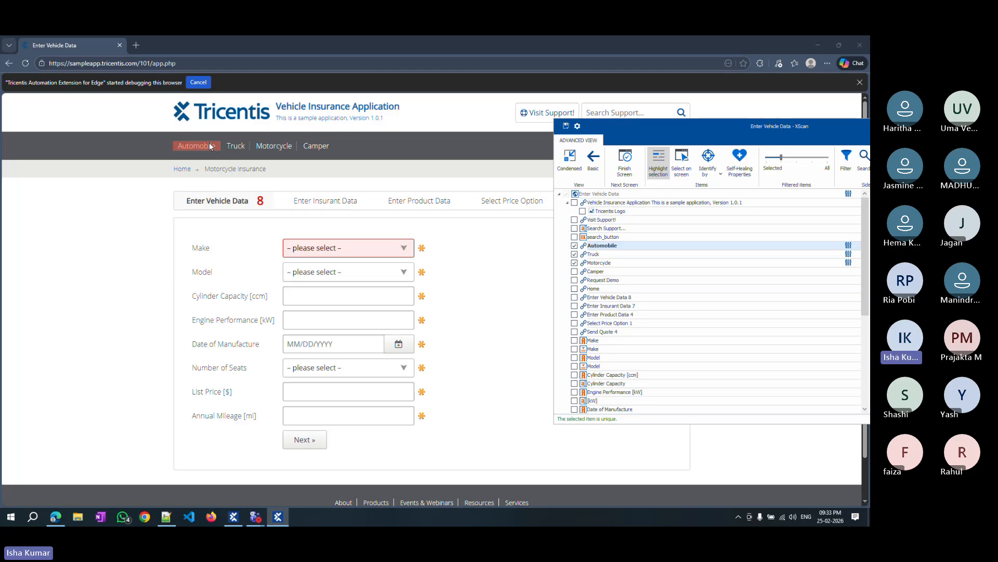
pyautogui.click(596, 255)
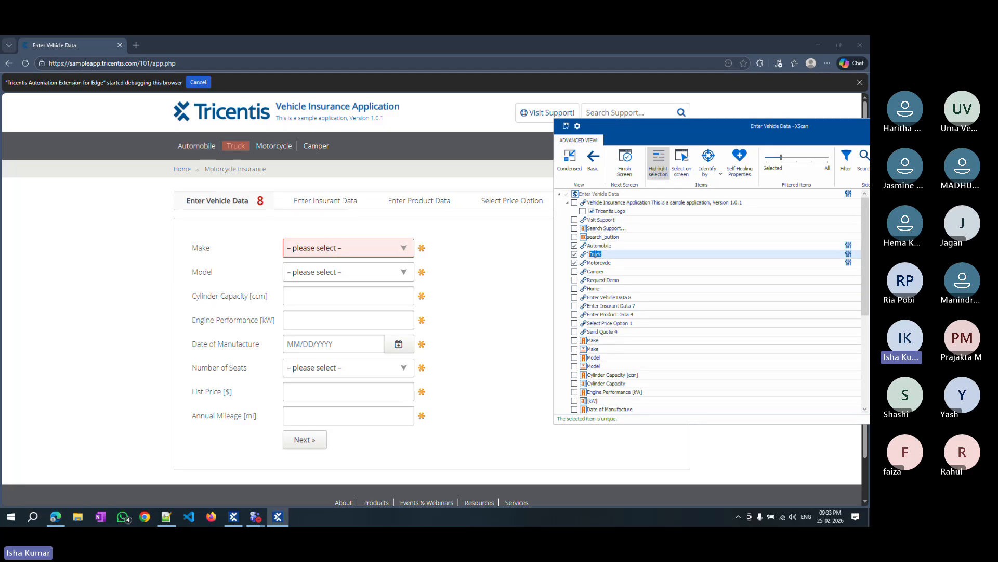
pyautogui.click(597, 262)
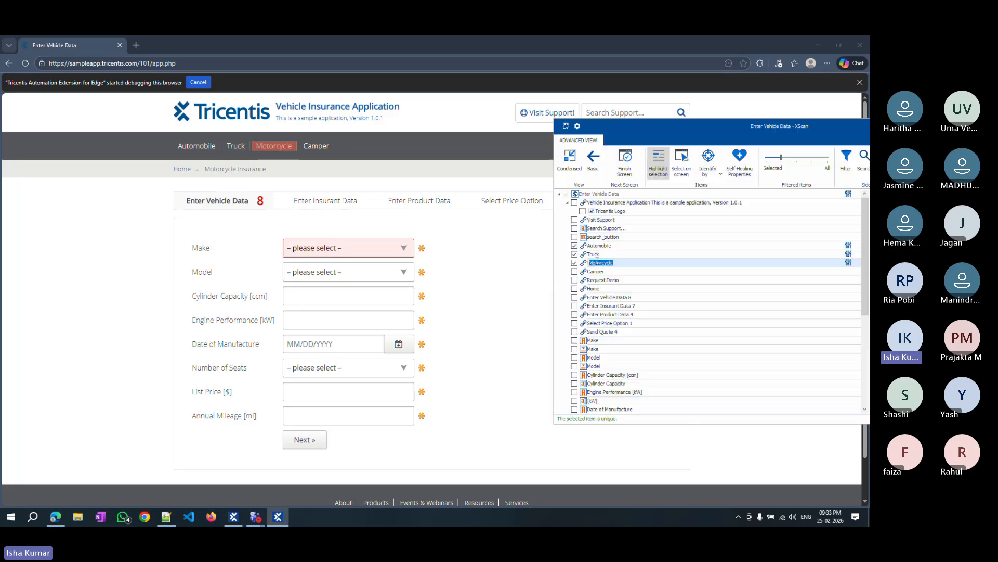
pyautogui.click(602, 221)
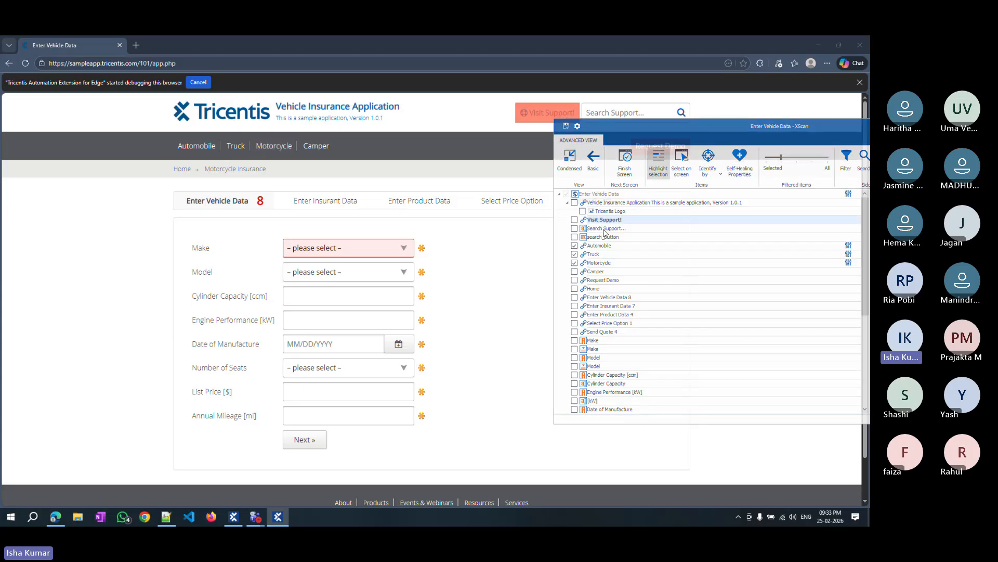
pyautogui.click(606, 229)
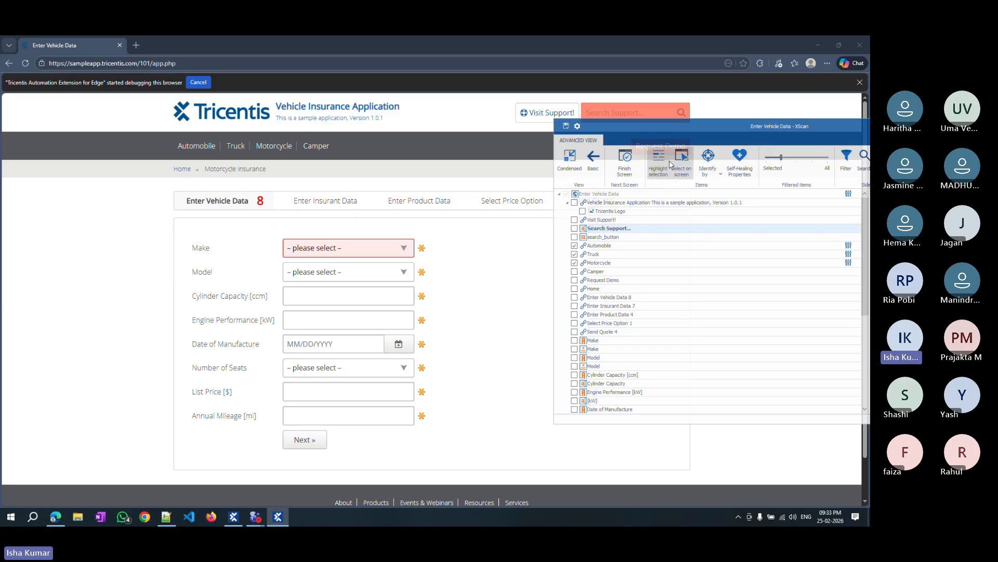
pyautogui.click(659, 178)
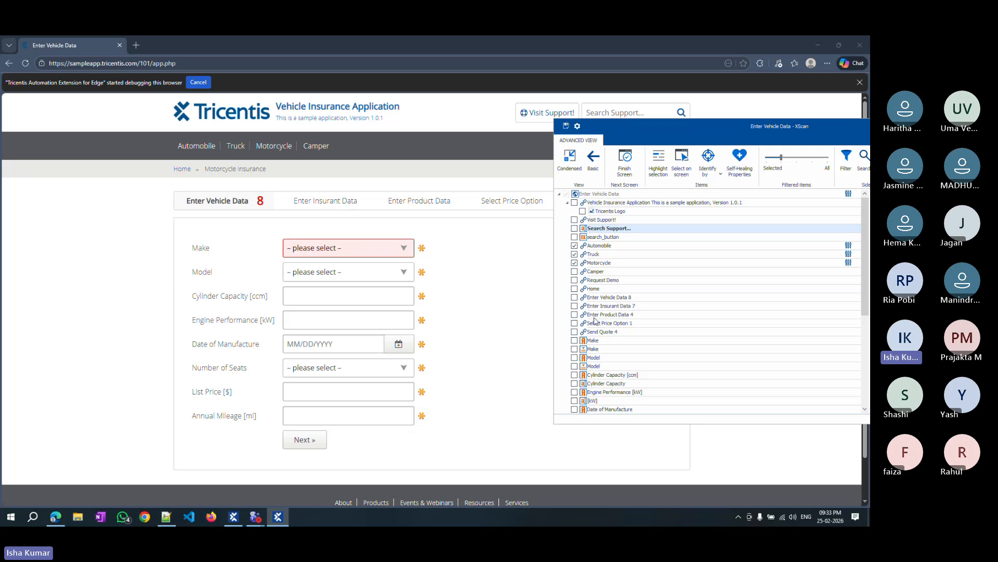
# Use Select on screen to add the Motorcycle Insurance breadcrumb, every Enter Vehicle Data form field and the Next button to the scan.
pyautogui.click(686, 161)
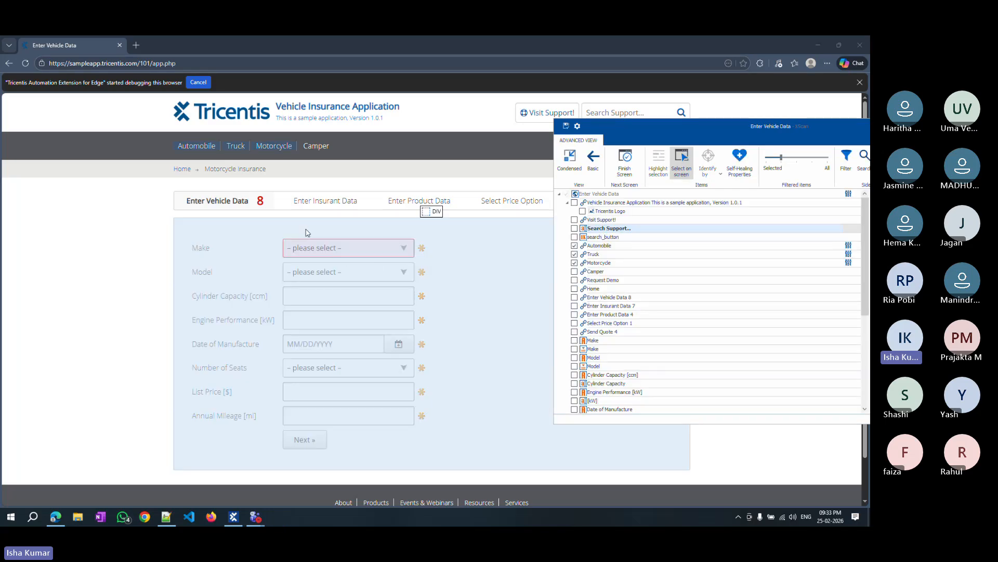
pyautogui.click(232, 170)
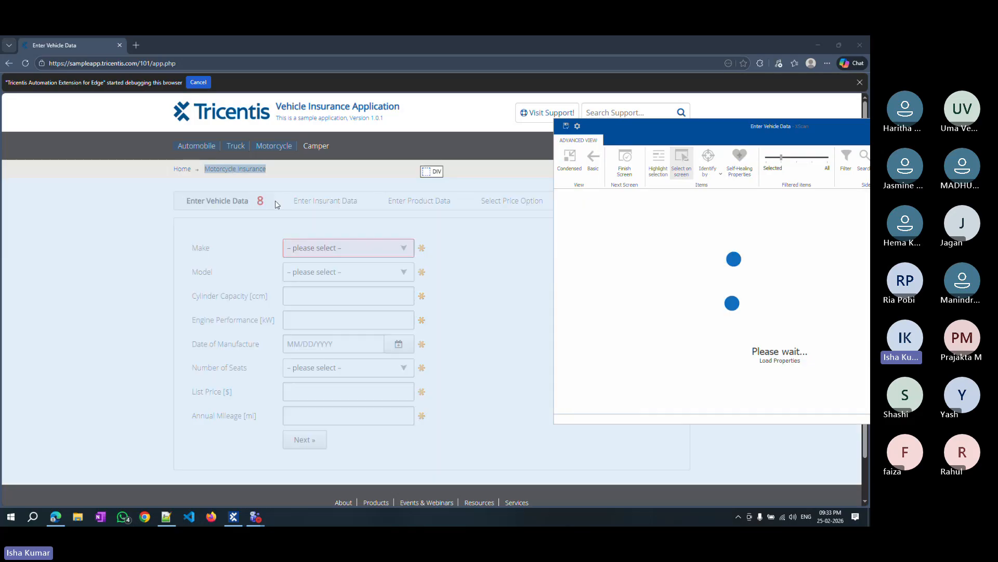
pyautogui.click(388, 250)
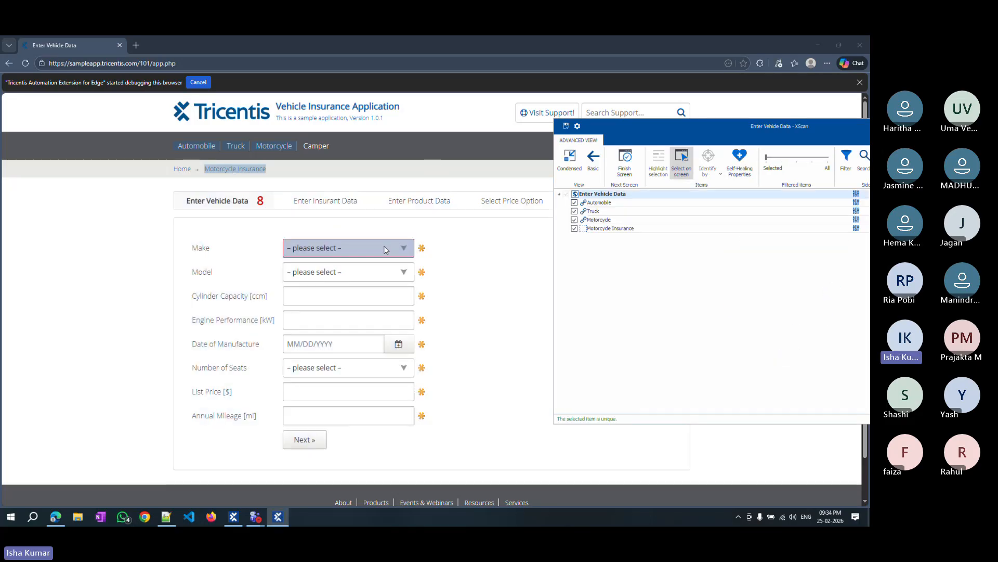
pyautogui.click(346, 273)
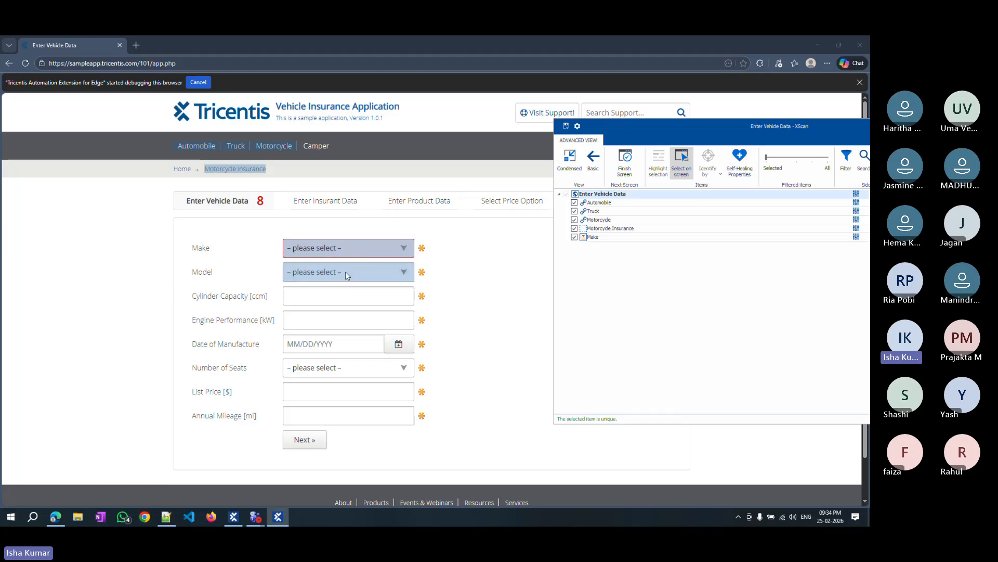
pyautogui.click(339, 295)
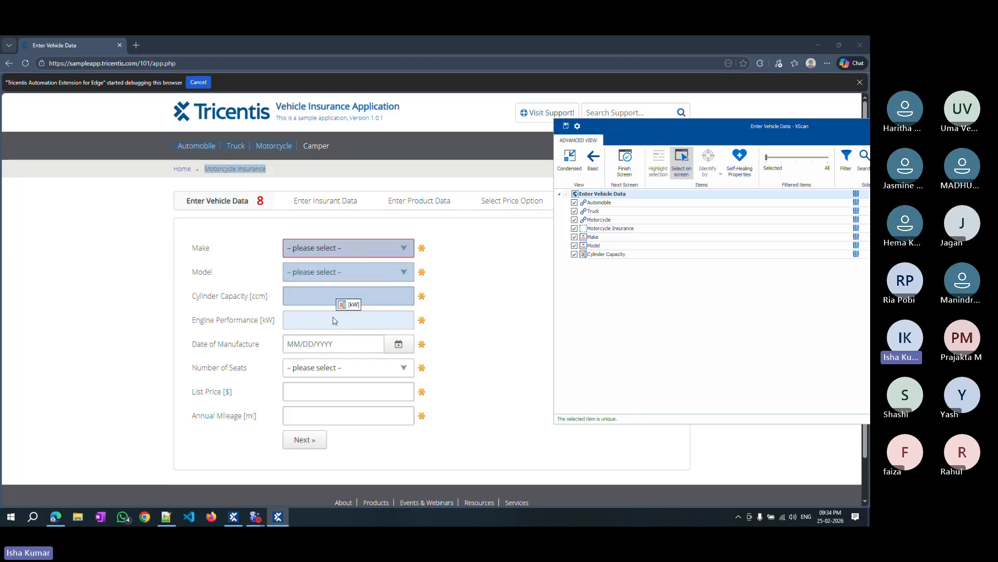
pyautogui.click(327, 345)
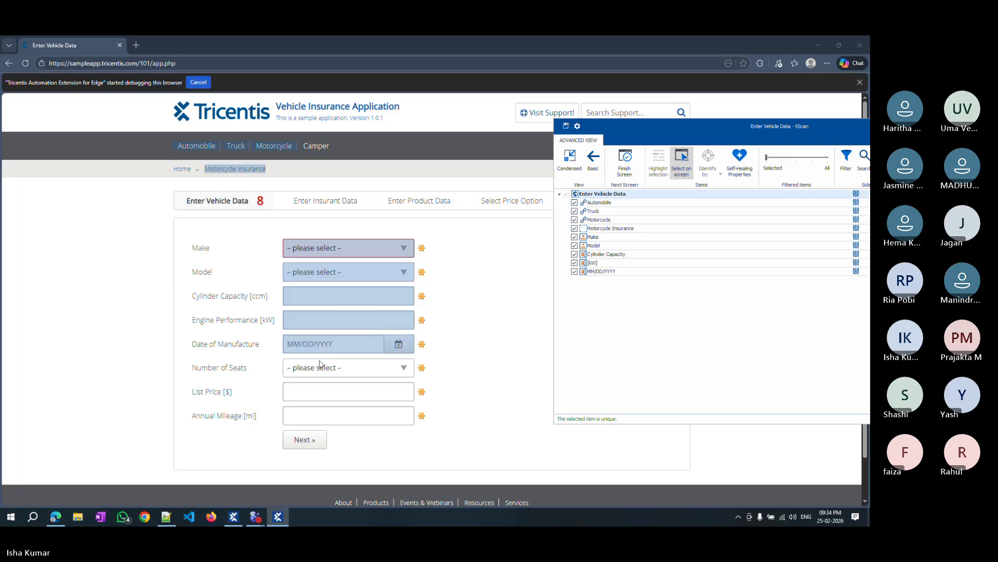
pyautogui.click(319, 368)
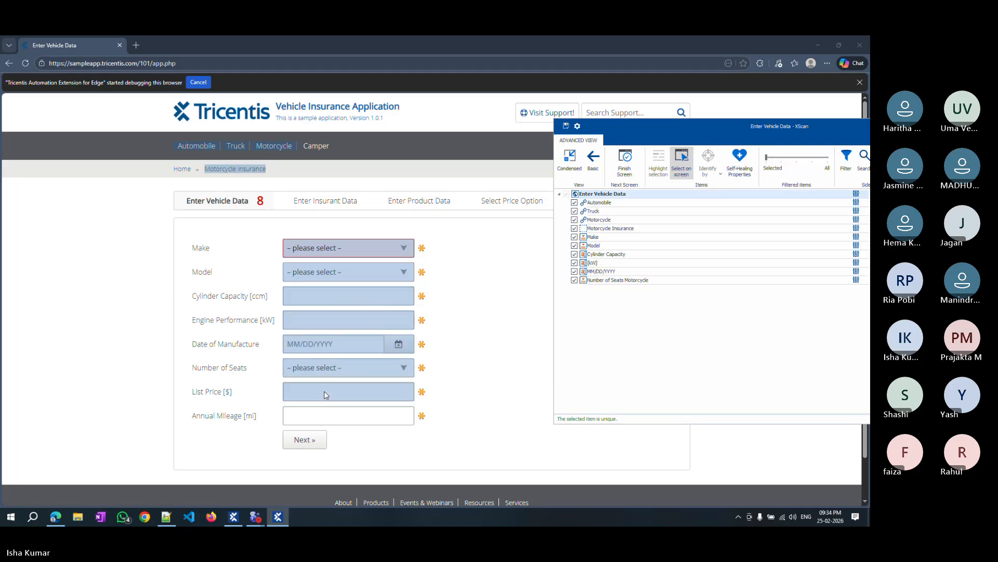
pyautogui.click(323, 391)
pyautogui.click(338, 419)
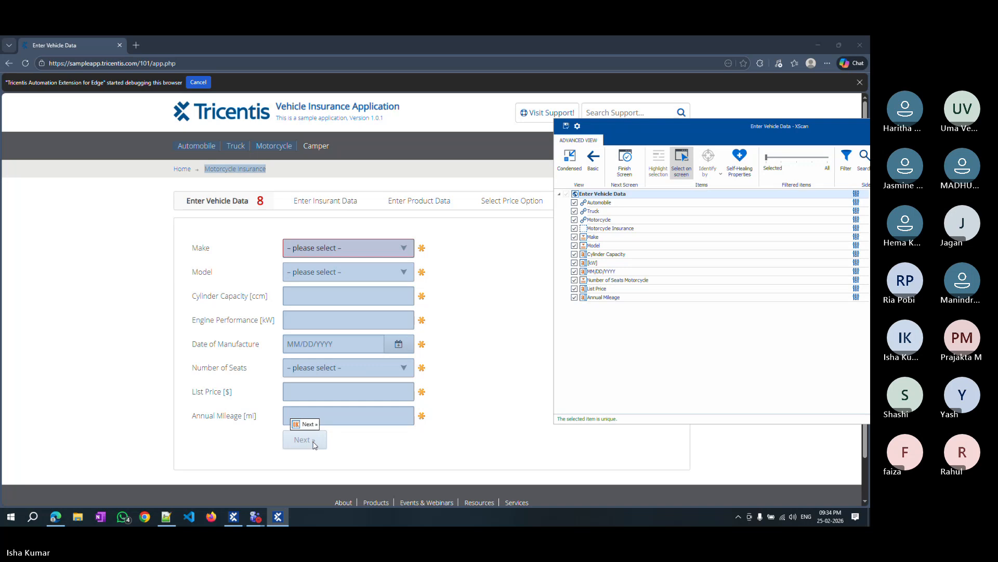
pyautogui.click(315, 445)
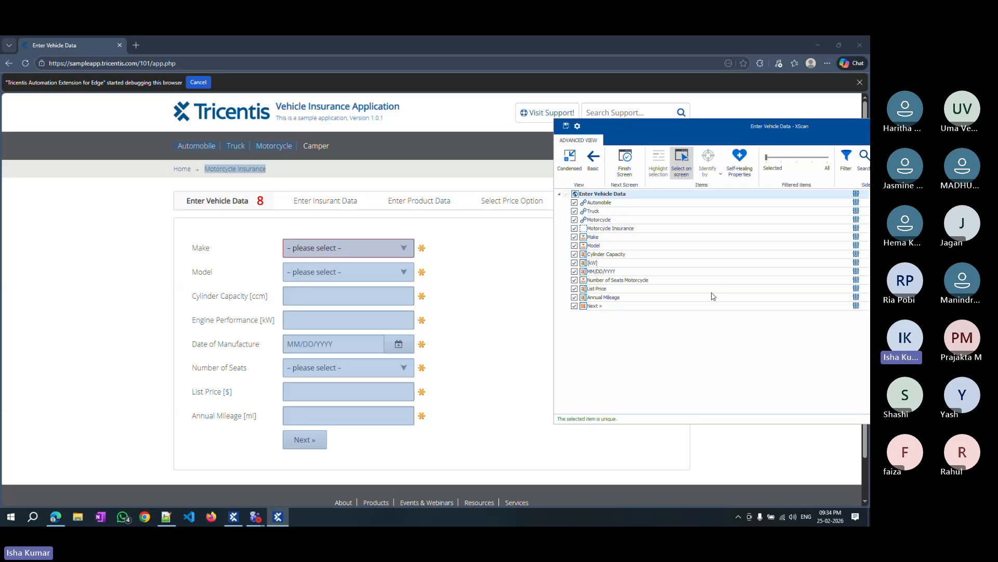
# Save the scanned module and close XScan.
pyautogui.click(566, 126)
pyautogui.moveTo(756, 136); pyautogui.dragTo(453, 151)
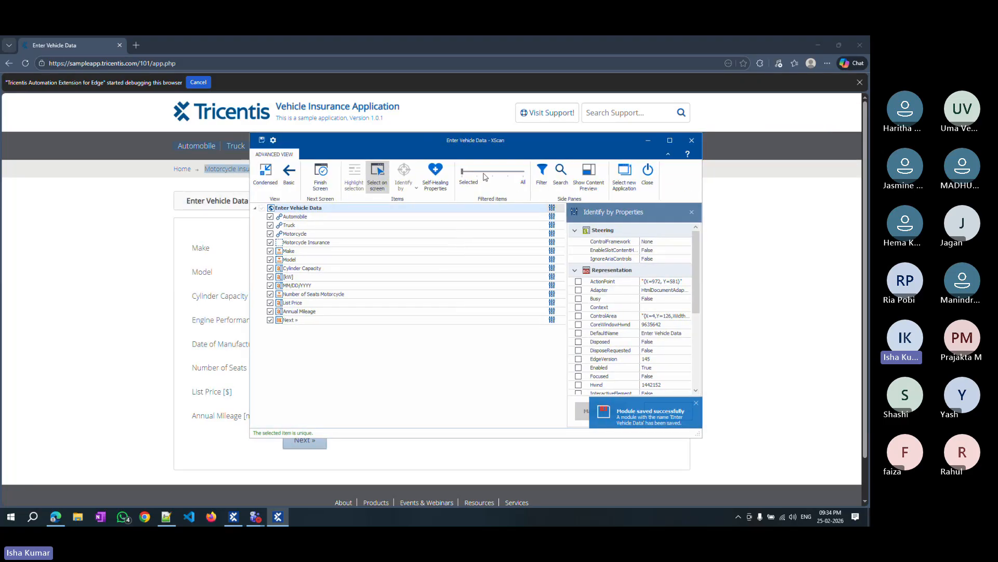
pyautogui.click(647, 176)
# Drag the Enter Vehicle Data module from Isha Feb Batch onto the Vehicle Insurance test case as a new test step.
pyautogui.click(20, 205)
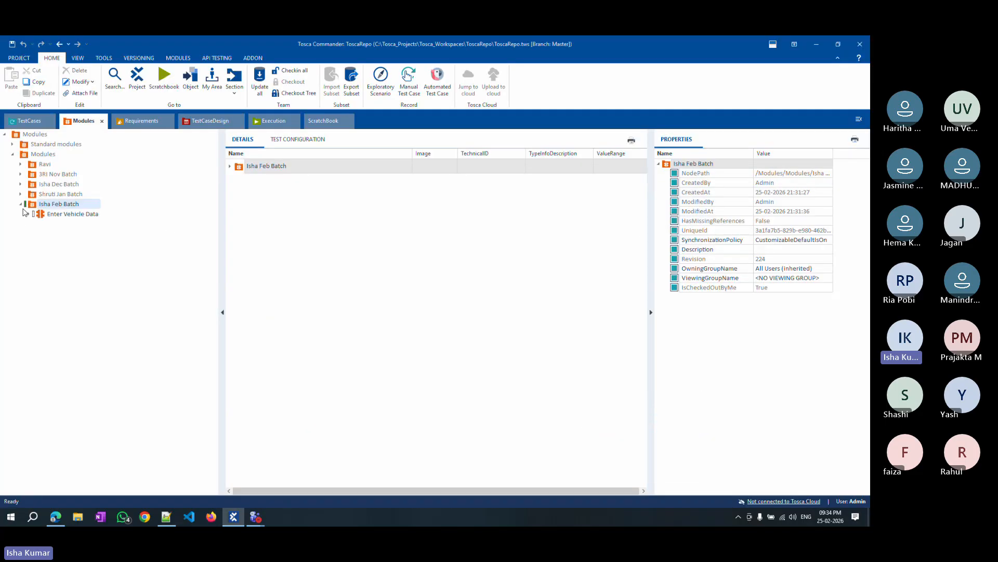
pyautogui.click(66, 214)
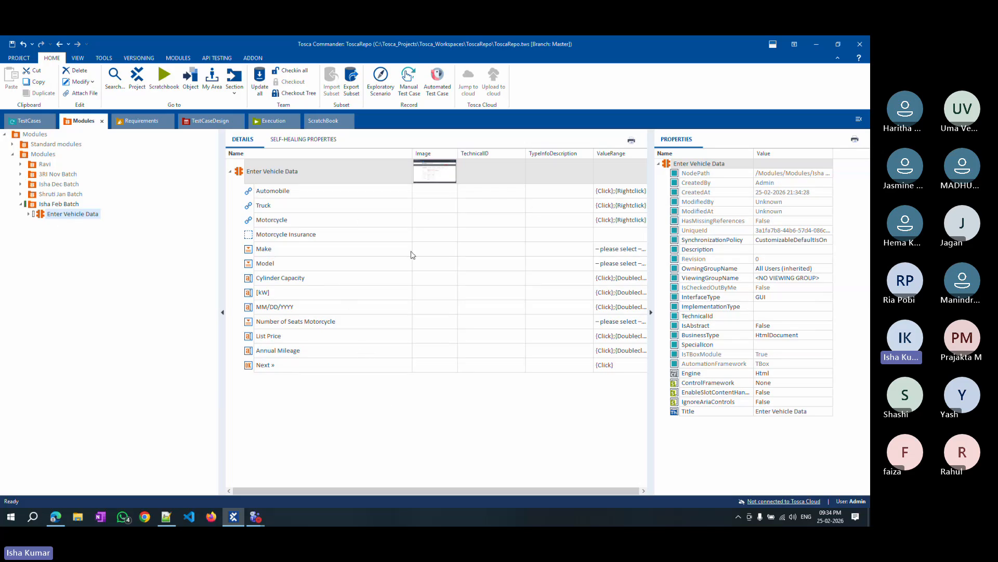
pyautogui.moveTo(44, 216); pyautogui.dragTo(54, 239)
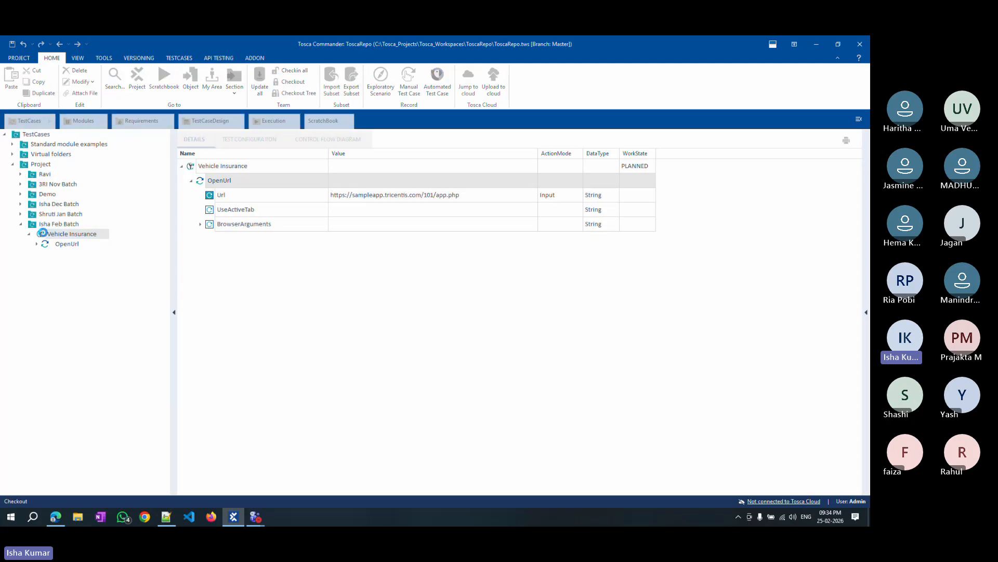
pyautogui.rightClick(58, 236)
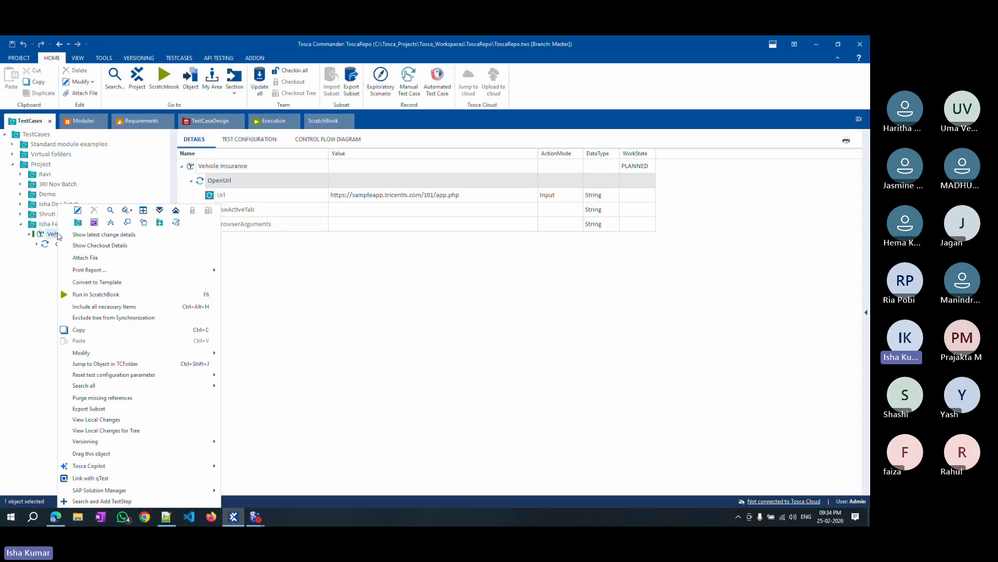
pyautogui.click(22, 276)
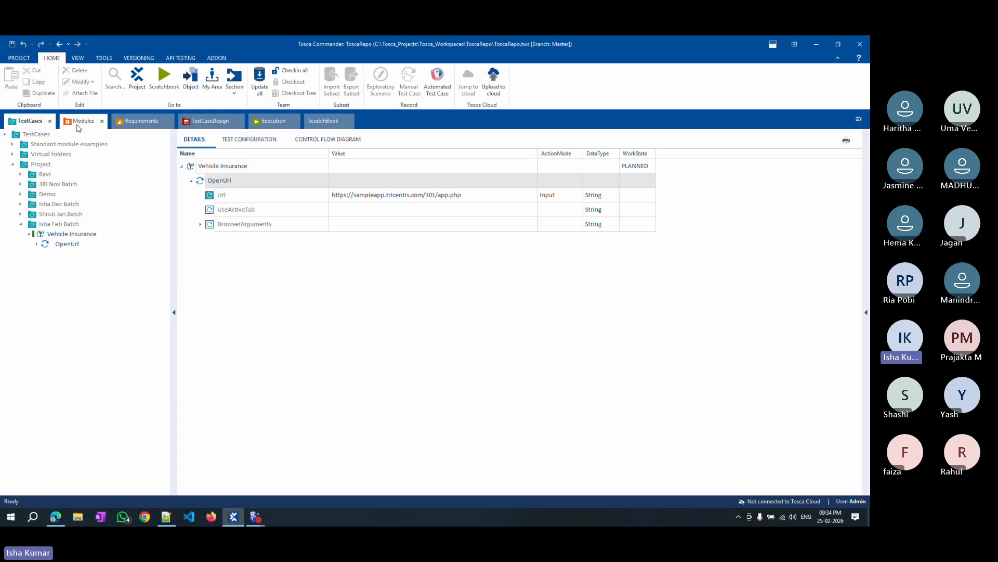
pyautogui.click(83, 121)
pyautogui.moveTo(72, 214); pyautogui.dragTo(54, 235)
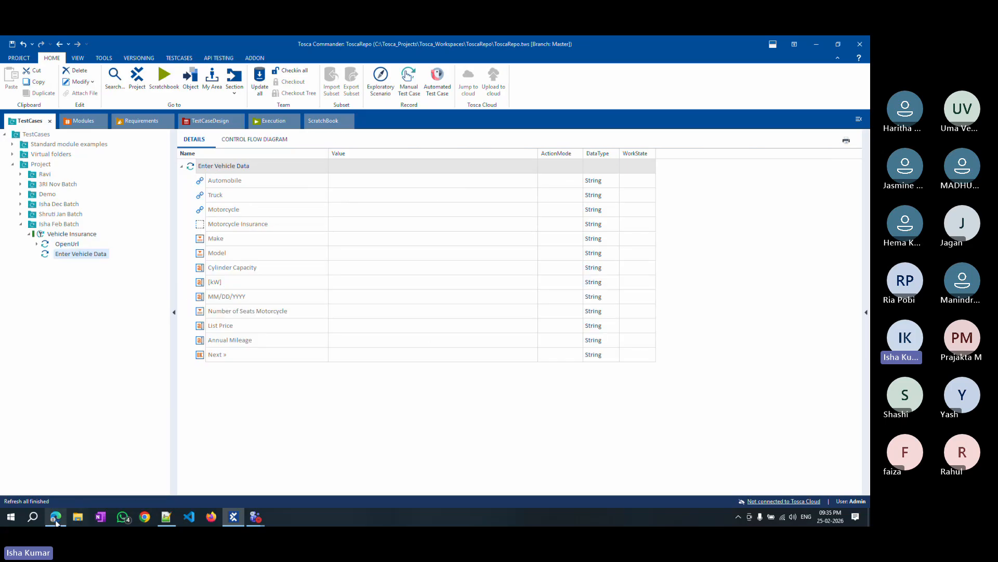
# Set the Motorcycle link's value to {CLICK} in the Enter Vehicle Data test step.
pyautogui.click(55, 517)
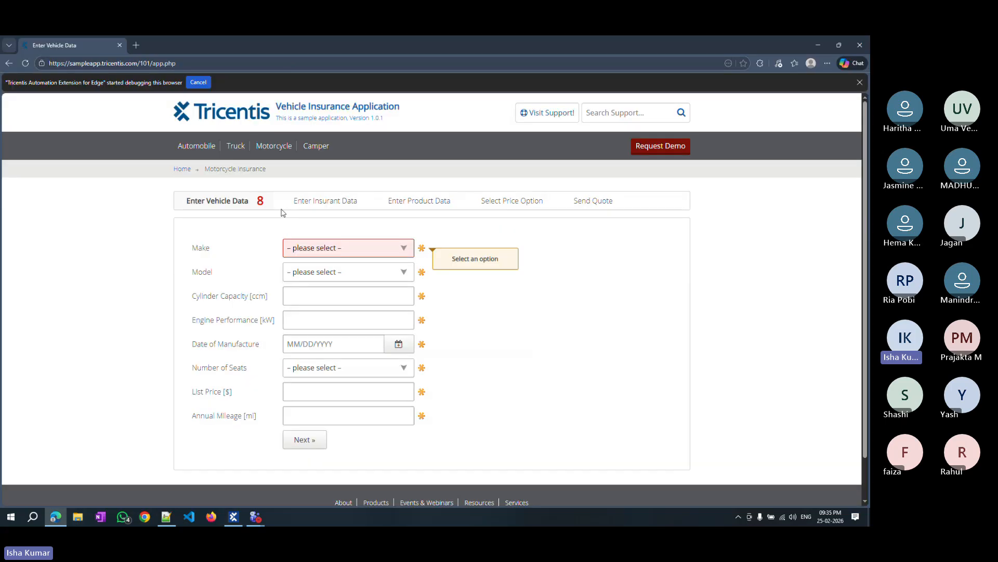
pyautogui.click(819, 46)
pyautogui.click(353, 217)
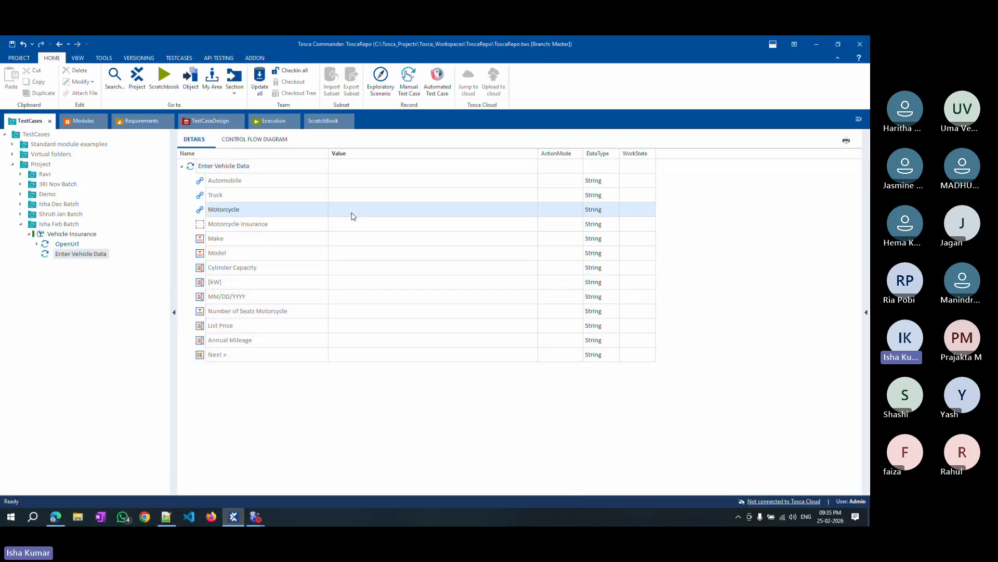
pyautogui.click(355, 211)
pyautogui.write('{Click}')
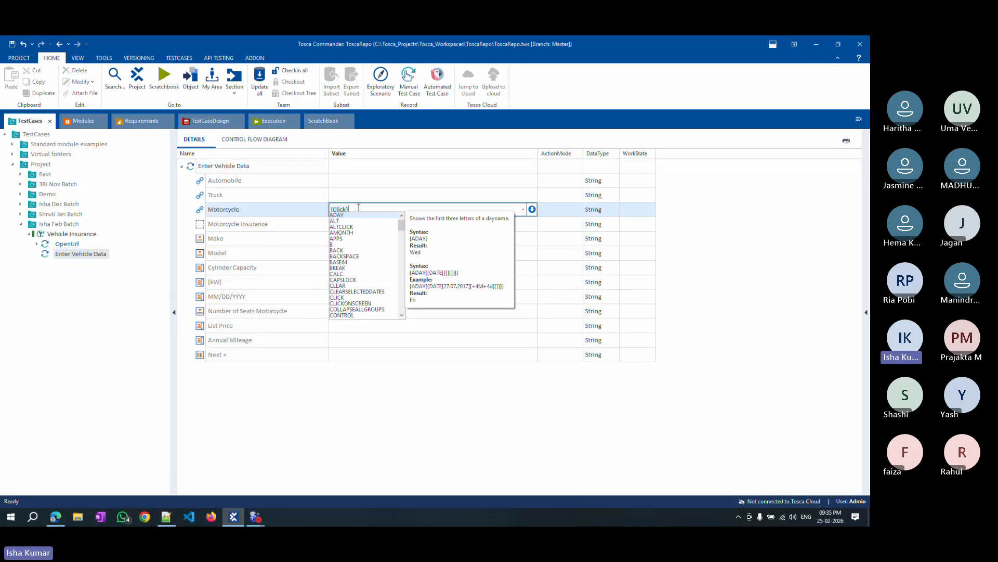
pyautogui.press('Escape')
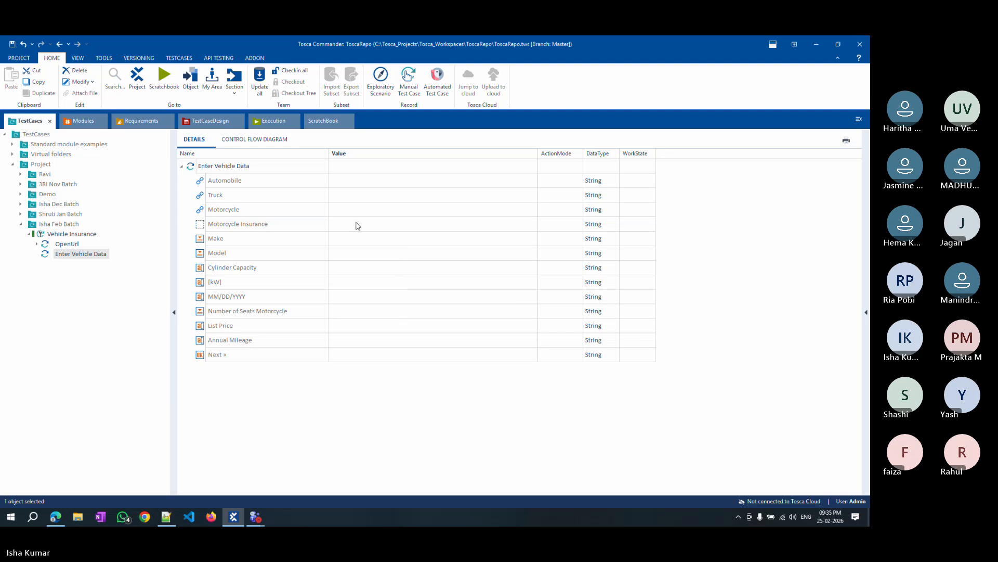
pyautogui.click(353, 210)
pyautogui.click(385, 399)
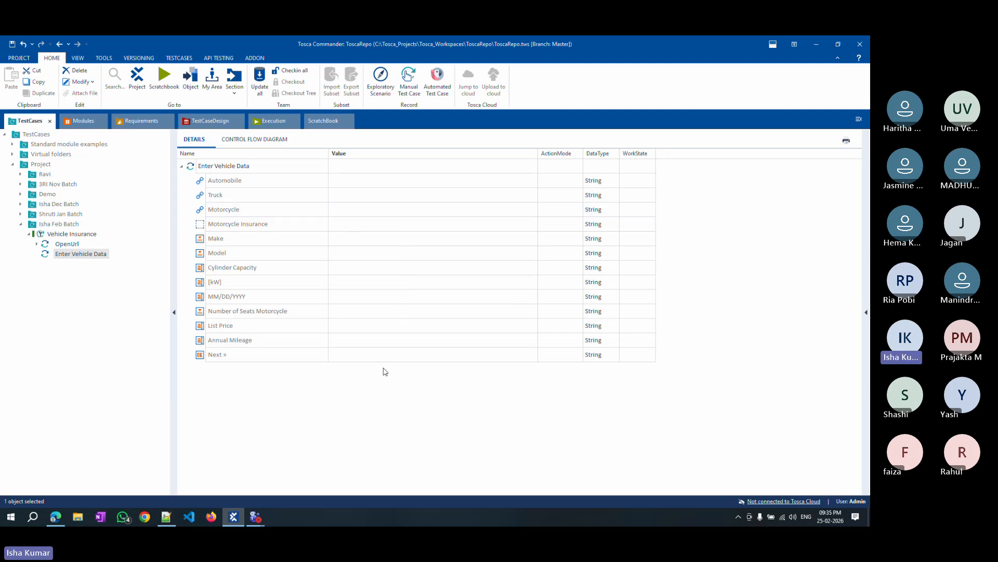
pyautogui.click(354, 210)
pyautogui.press('BackSpace')
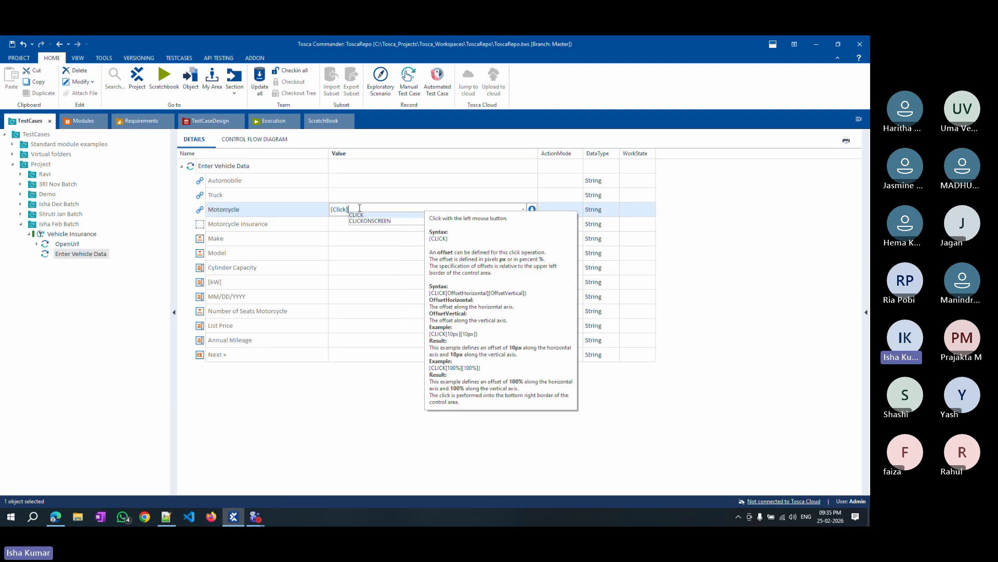
pyautogui.press('Return')
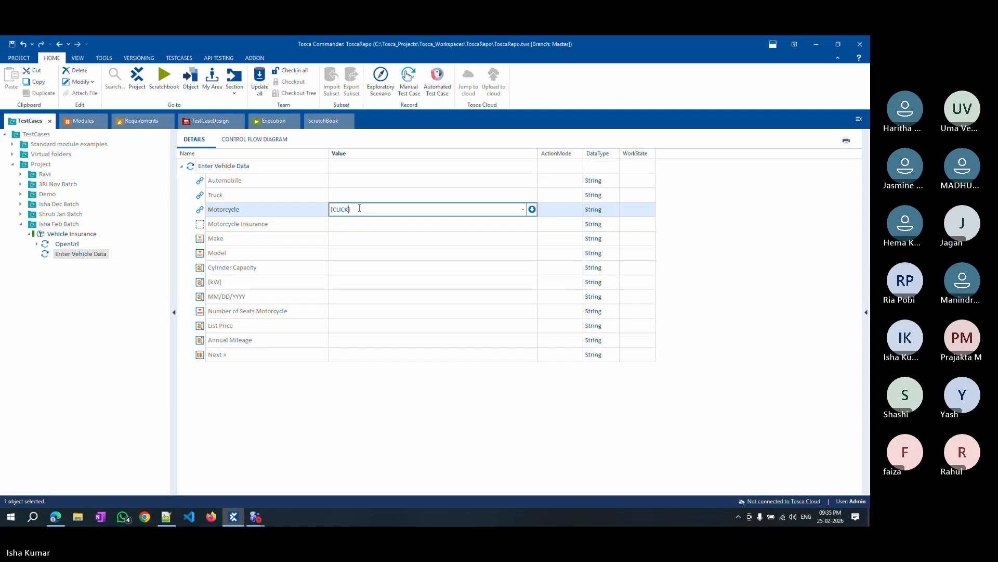
pyautogui.click(448, 467)
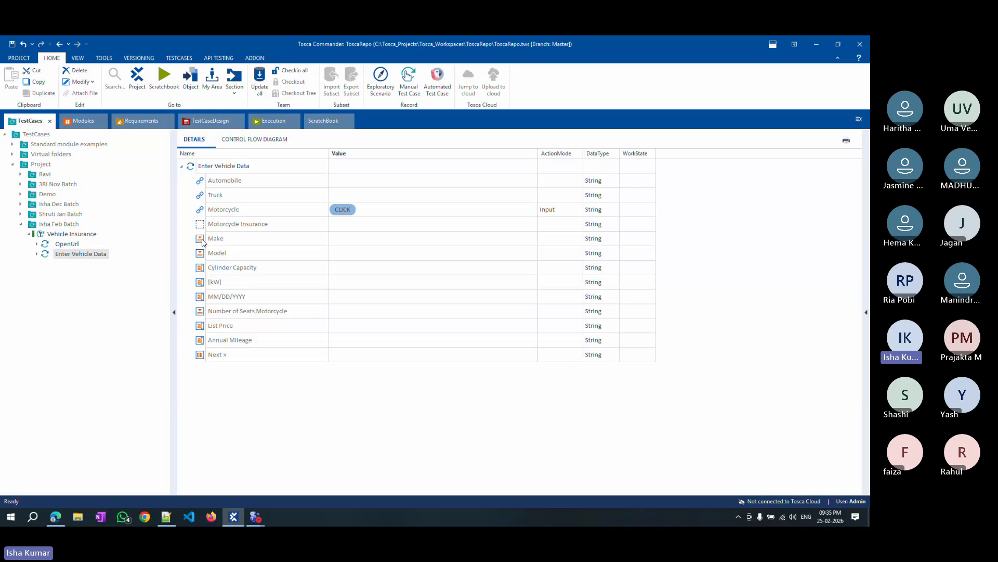
# Set the Make value to Audi after checking the make options in the browser.
pyautogui.click(424, 240)
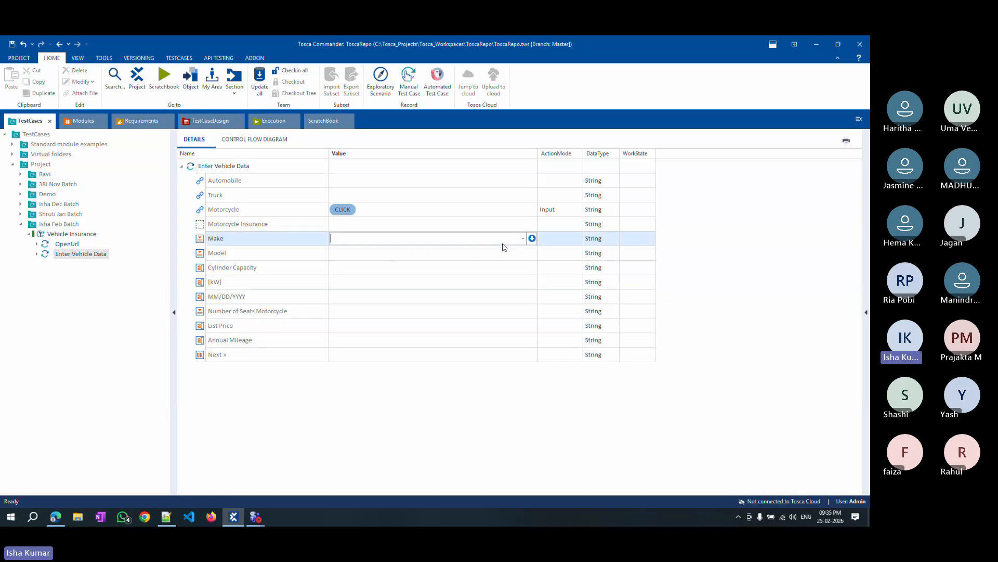
pyautogui.click(523, 238)
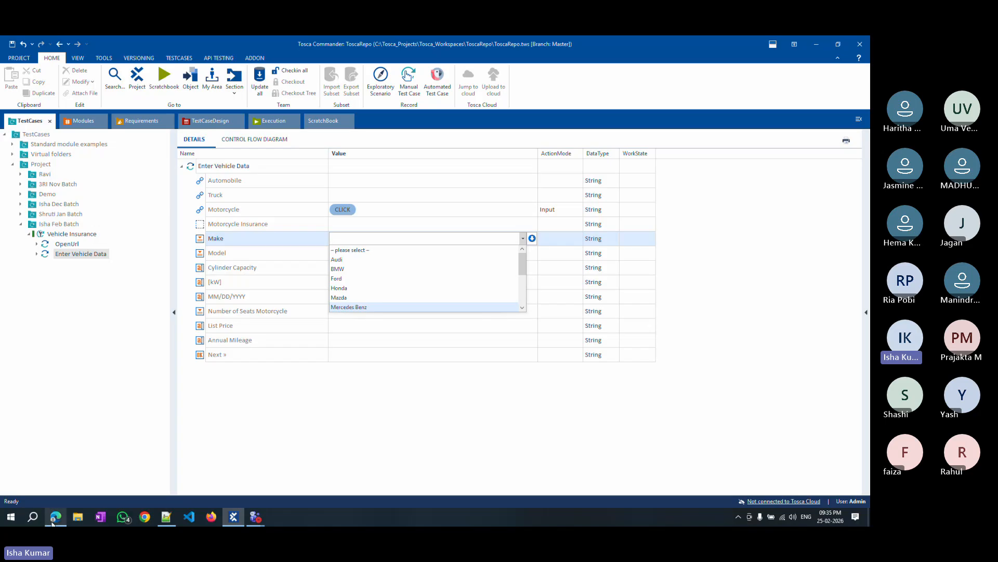
pyautogui.click(54, 518)
pyautogui.click(332, 248)
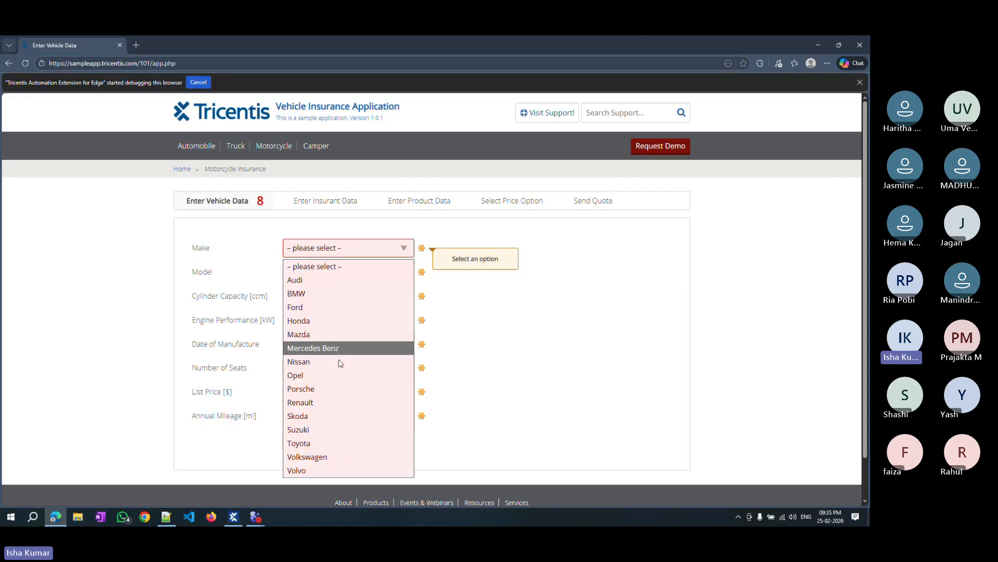
pyautogui.click(673, 169)
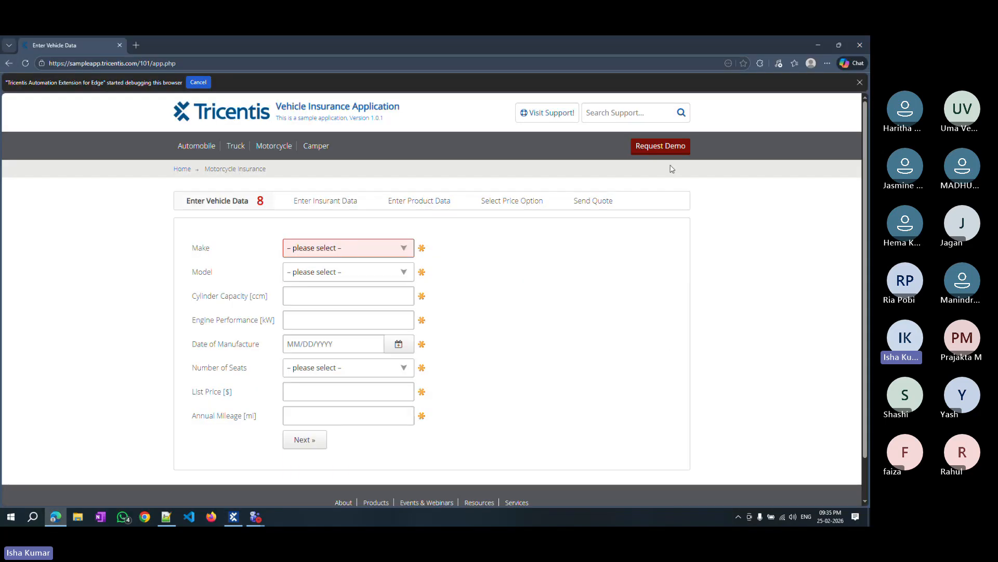
pyautogui.click(813, 44)
pyautogui.click(522, 238)
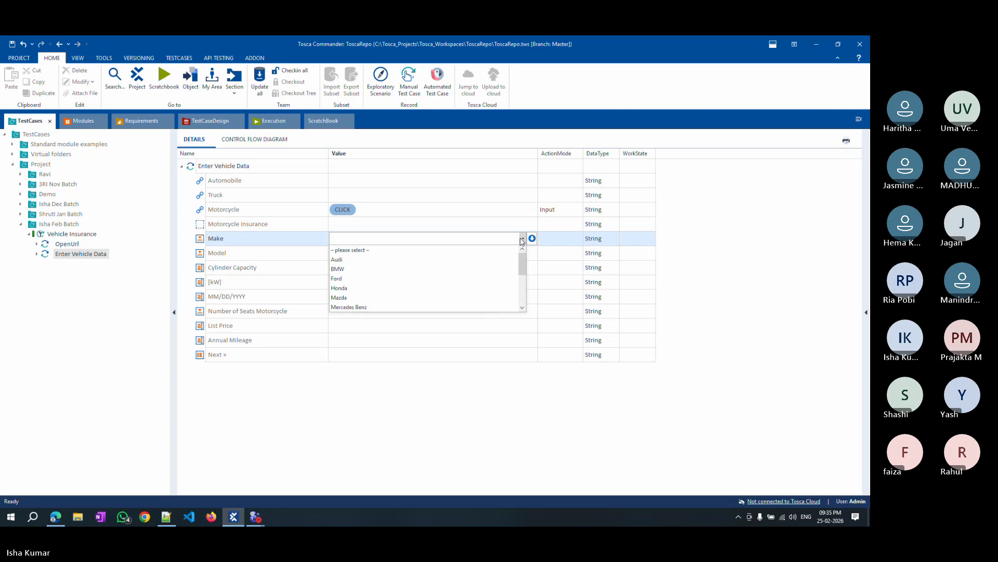
pyautogui.click(347, 259)
# Set the Model value to Three-Wheeler and the Cylinder Capacity value to 1324.
pyautogui.click(459, 252)
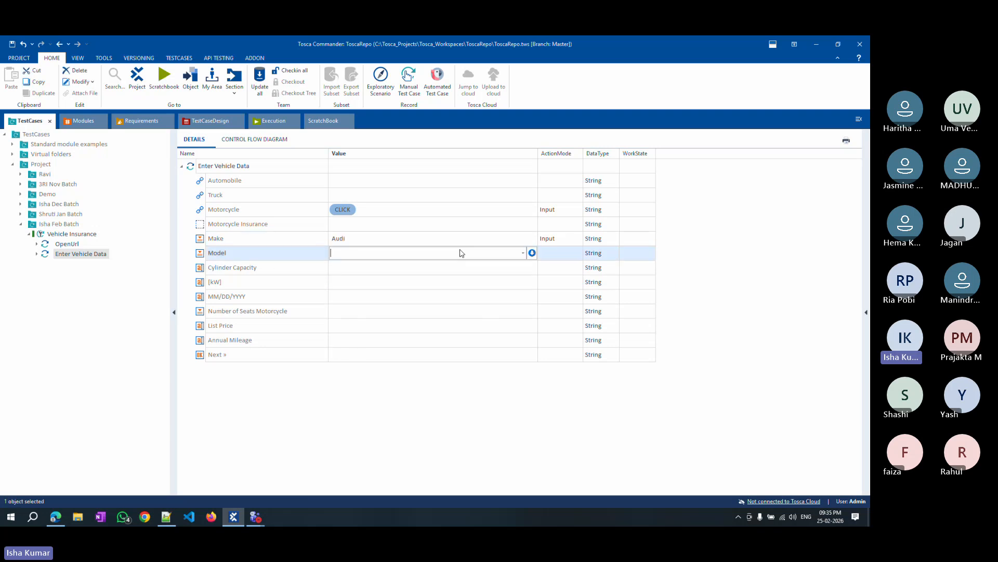
pyautogui.click(523, 252)
pyautogui.click(343, 283)
pyautogui.click(210, 264)
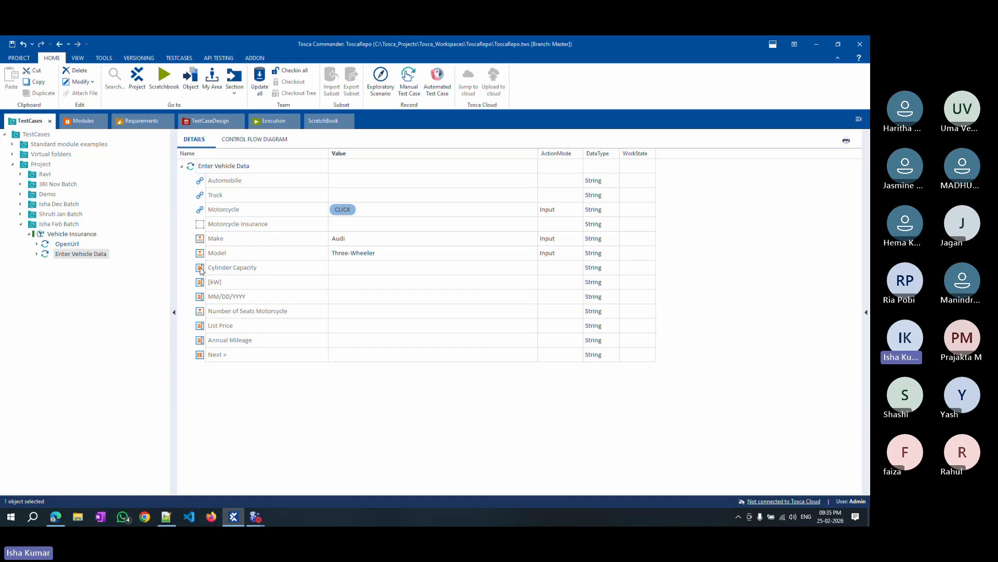
pyautogui.click(347, 268)
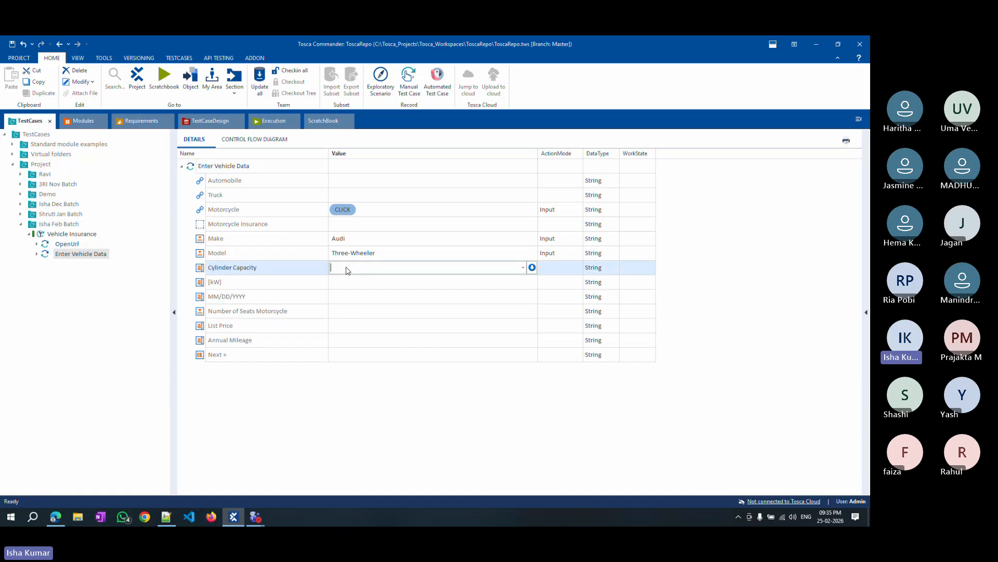
pyautogui.write('1324')
# Set the [kW] value to 1234 and the MM/DD/YYYY value to 02/25/2026 in the Enter Vehicle Data test step.
pyautogui.click(349, 280)
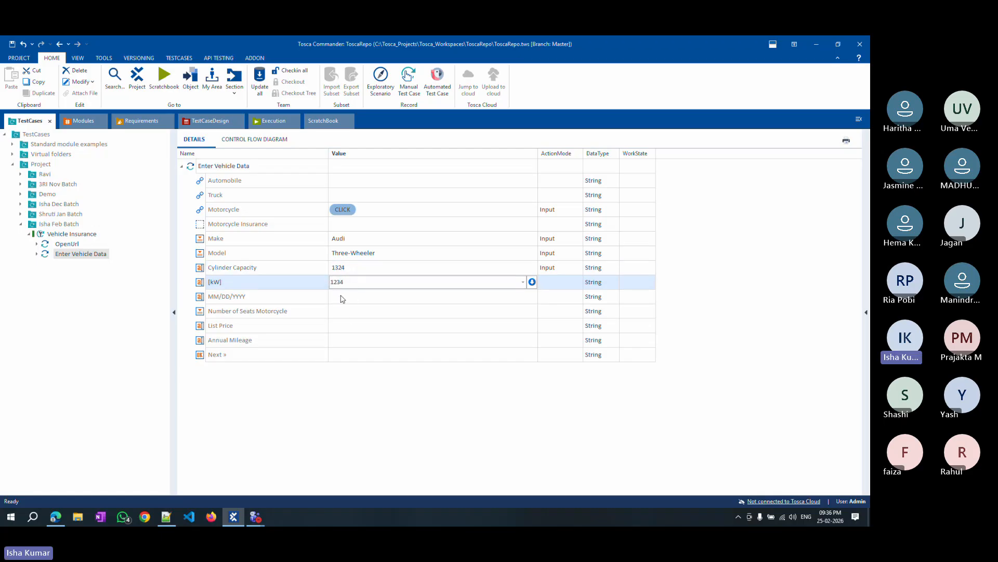
pyautogui.click(352, 296)
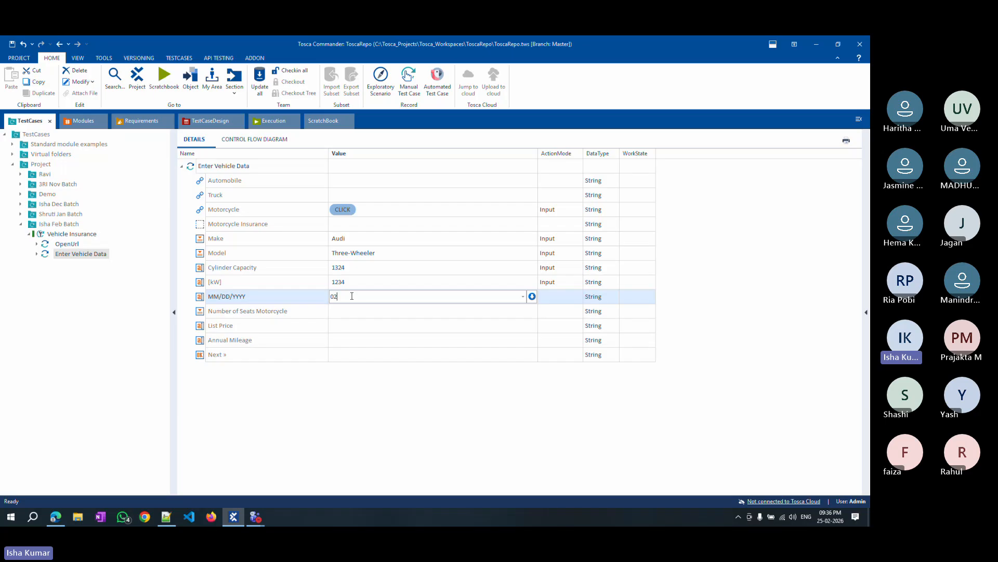
pyautogui.write('02/25/2026')
pyautogui.press('Return')
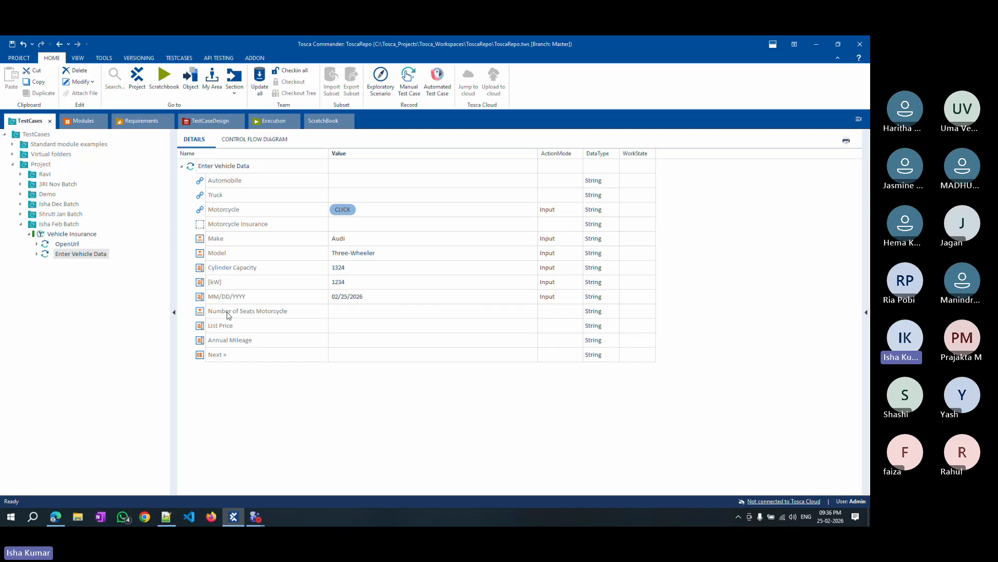
# Choose 1 as the Number of Seats Motorcycle value.
pyautogui.click(333, 314)
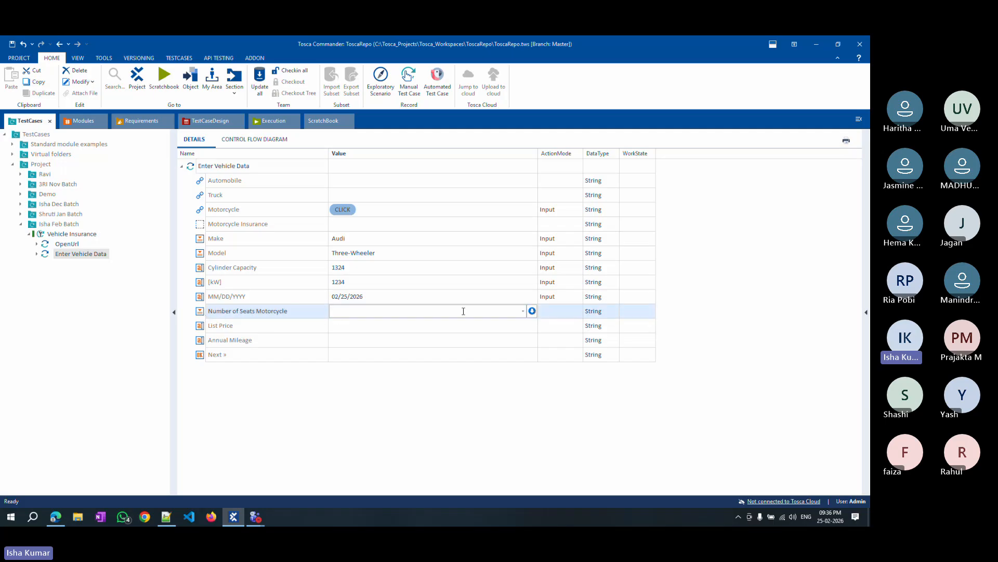
pyautogui.click(523, 311)
pyautogui.click(353, 332)
# Set the List Price value to 1234 and the Annual Mileage value to 1234.
pyautogui.click(341, 325)
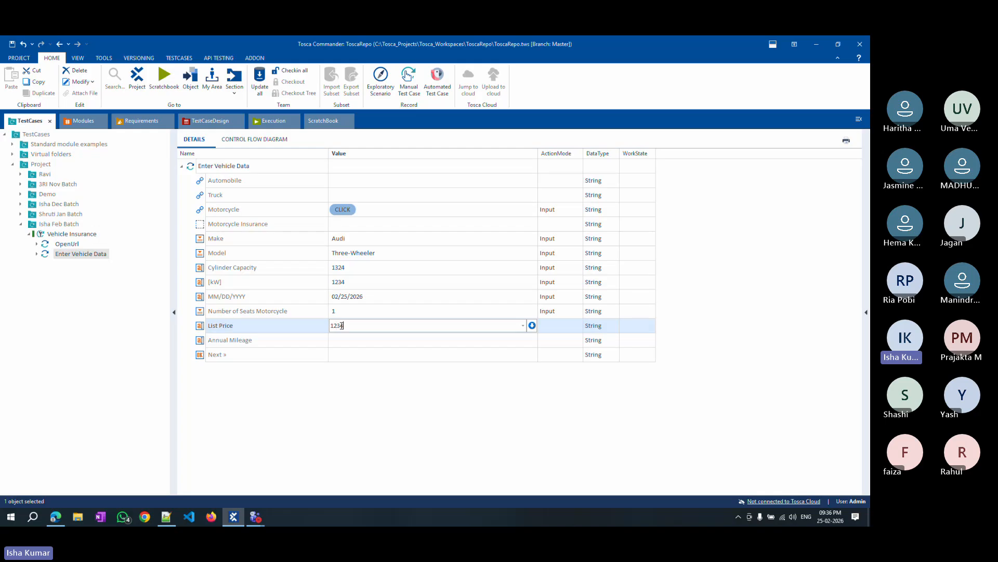
pyautogui.click(338, 343)
pyautogui.write('1234')
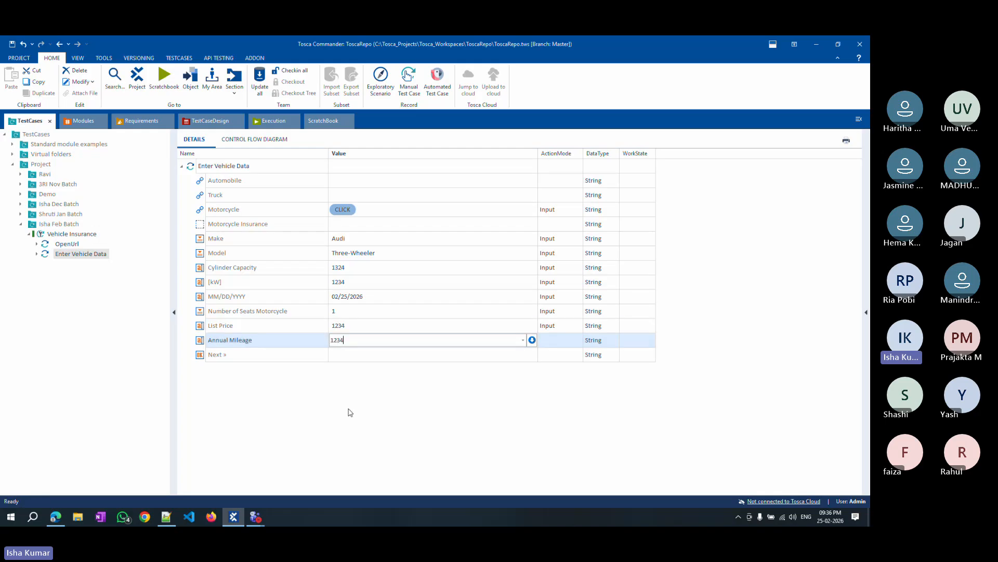
pyautogui.press('Return')
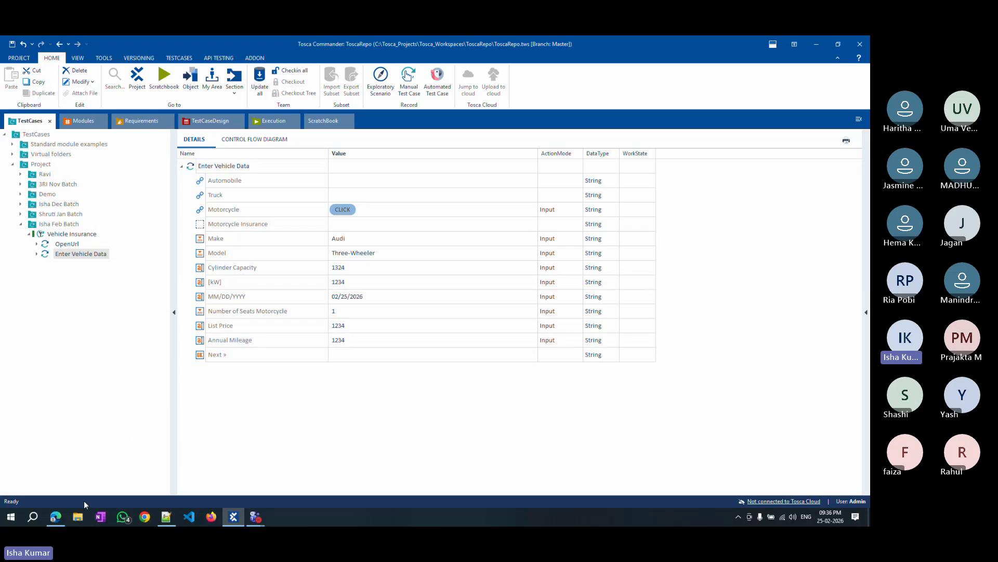
# Bring up the Enter Vehicle Data page in the browser, then run the Enter Vehicle Data test step in ScratchBook.
pyautogui.click(56, 516)
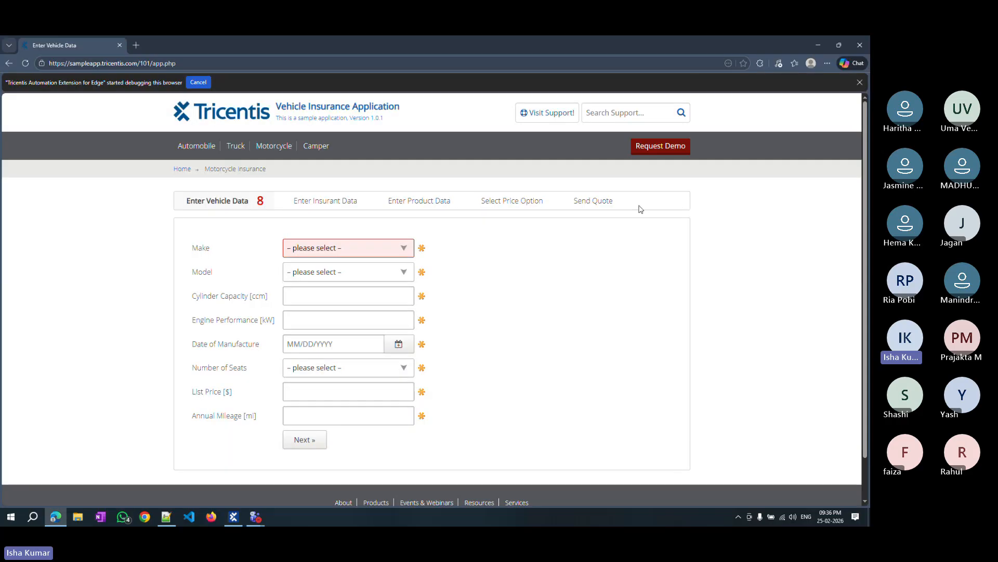
pyautogui.click(819, 48)
pyautogui.rightClick(210, 166)
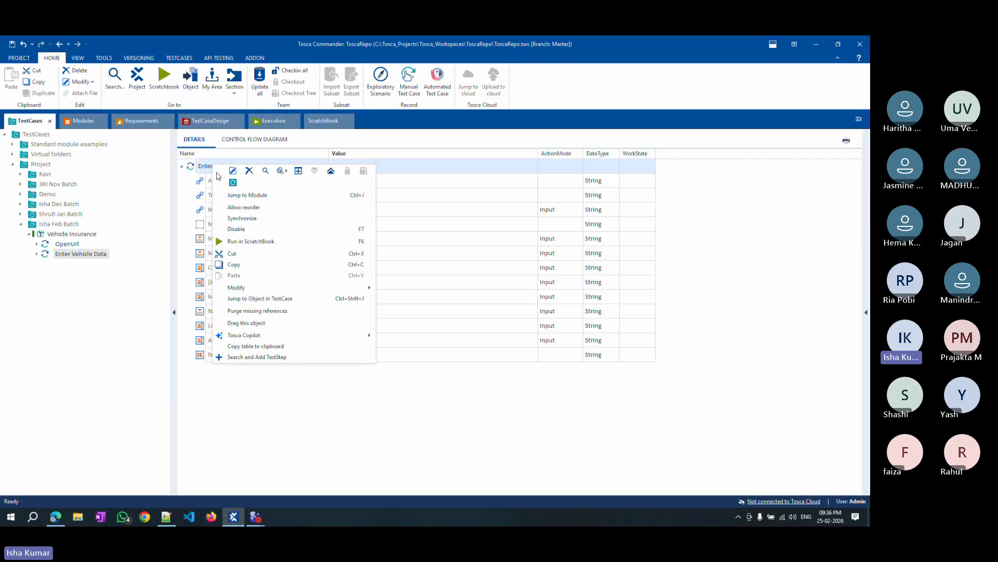
pyautogui.click(254, 241)
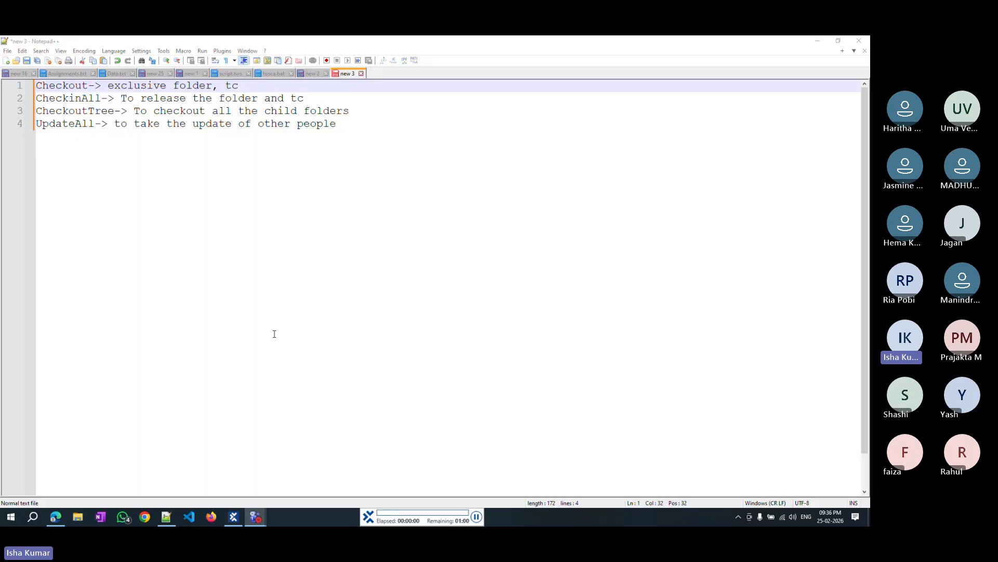
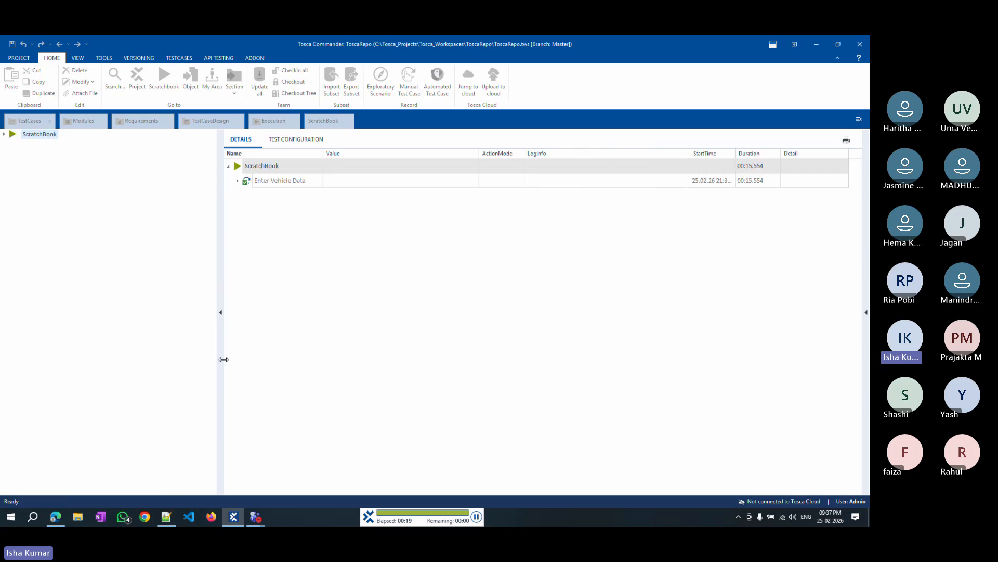
# Close the browser and run the whole Vehicle Insurance test case in ScratchBook.
pyautogui.click(239, 180)
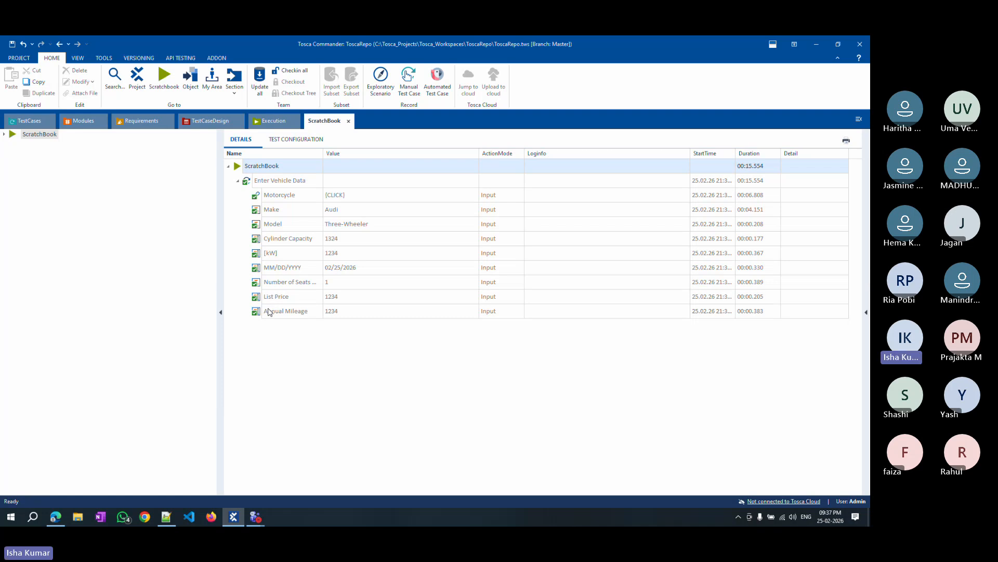
pyautogui.click(29, 121)
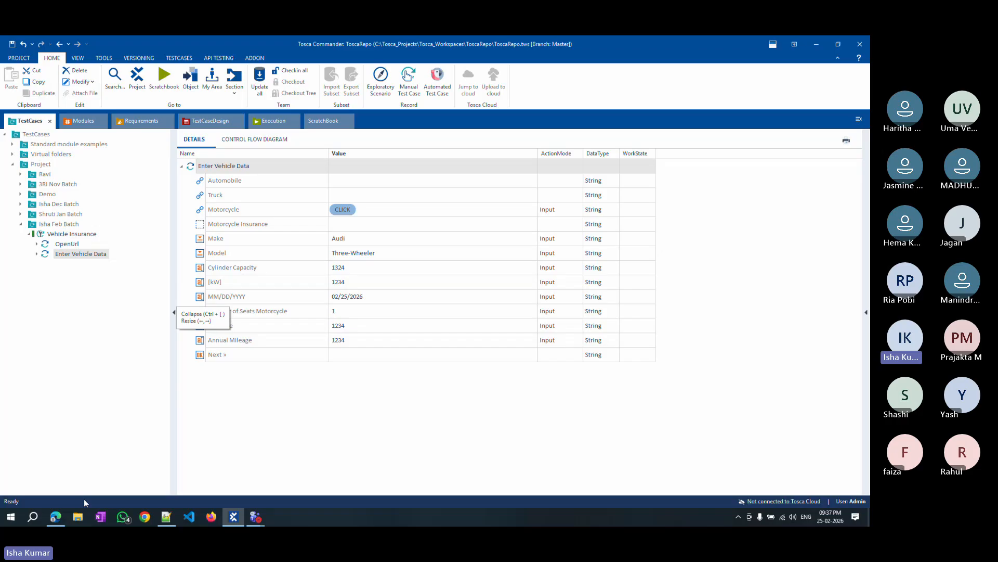
pyautogui.click(56, 516)
pyautogui.click(859, 46)
pyautogui.click(55, 235)
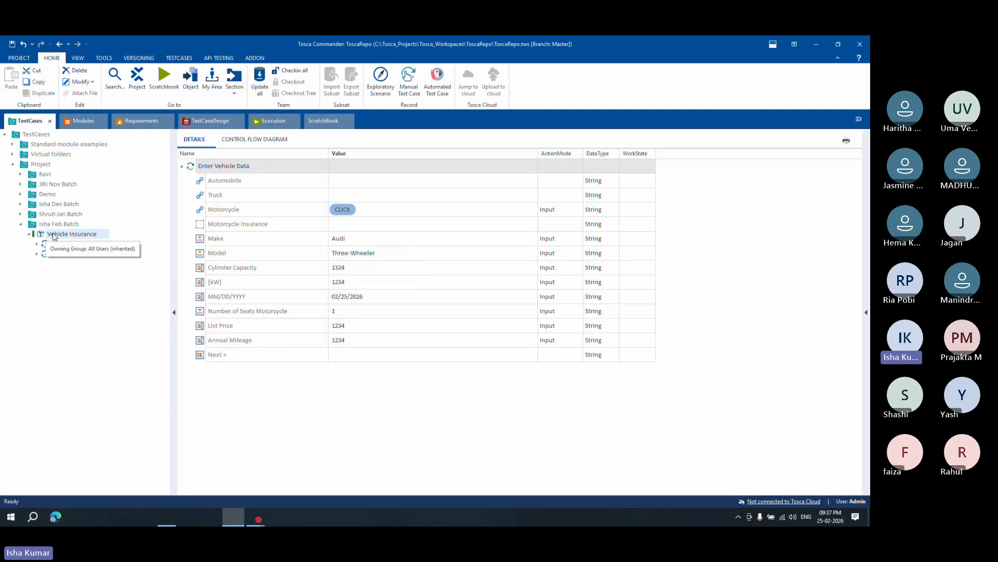
pyautogui.rightClick(54, 235)
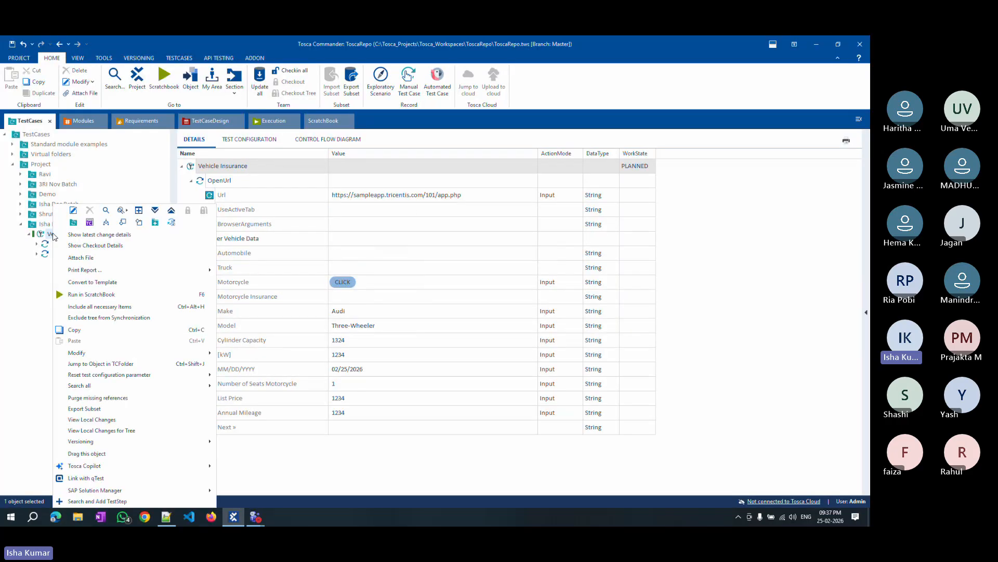
pyautogui.click(104, 295)
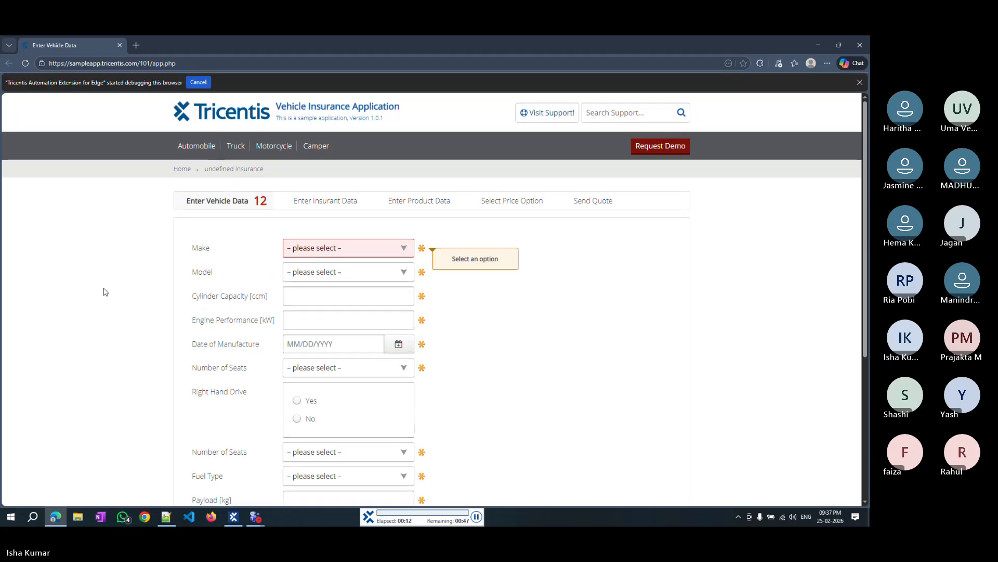
# Inspect the Enter Vehicle Data step results of the ScratchBook run.
pyautogui.click(275, 147)
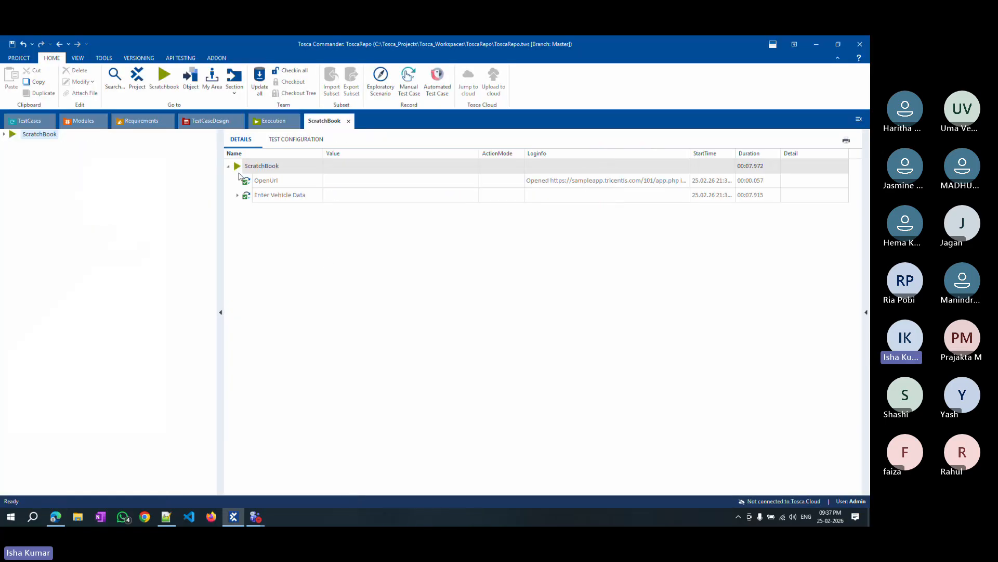
pyautogui.click(238, 195)
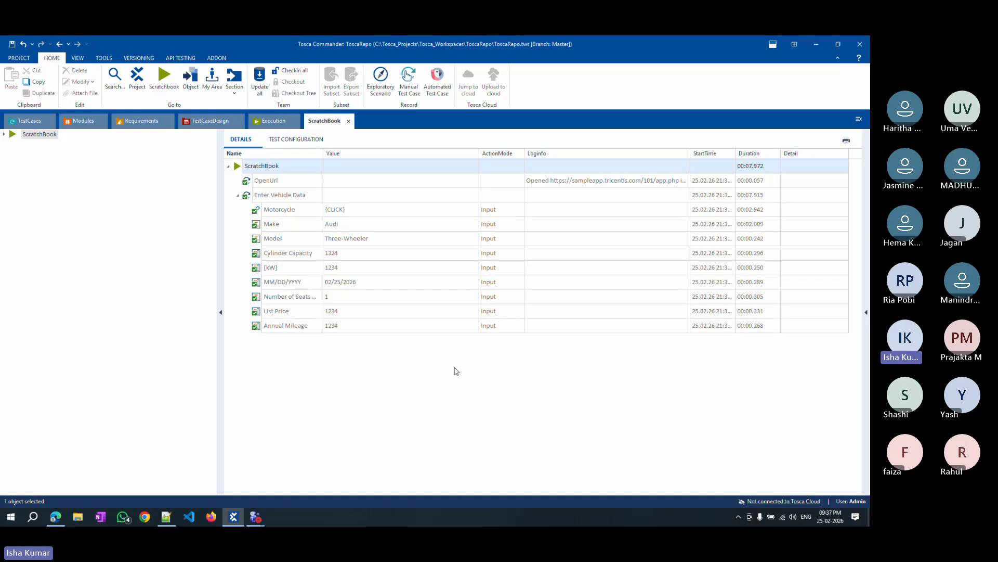
# Browse the TestSheet under Ravi Nov Batch in the TestCaseDesign section, returning to TestCases.
pyautogui.click(30, 122)
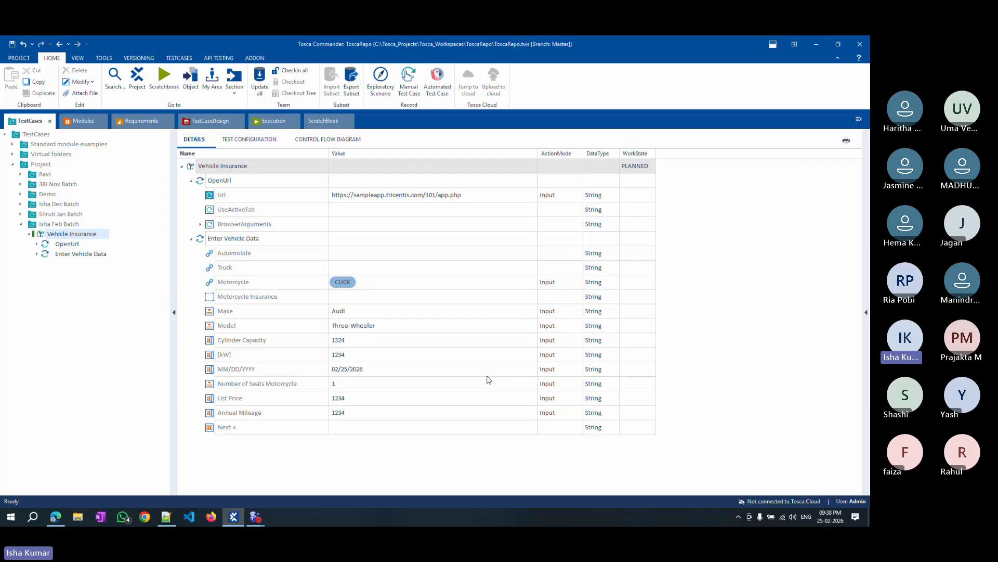
pyautogui.click(211, 120)
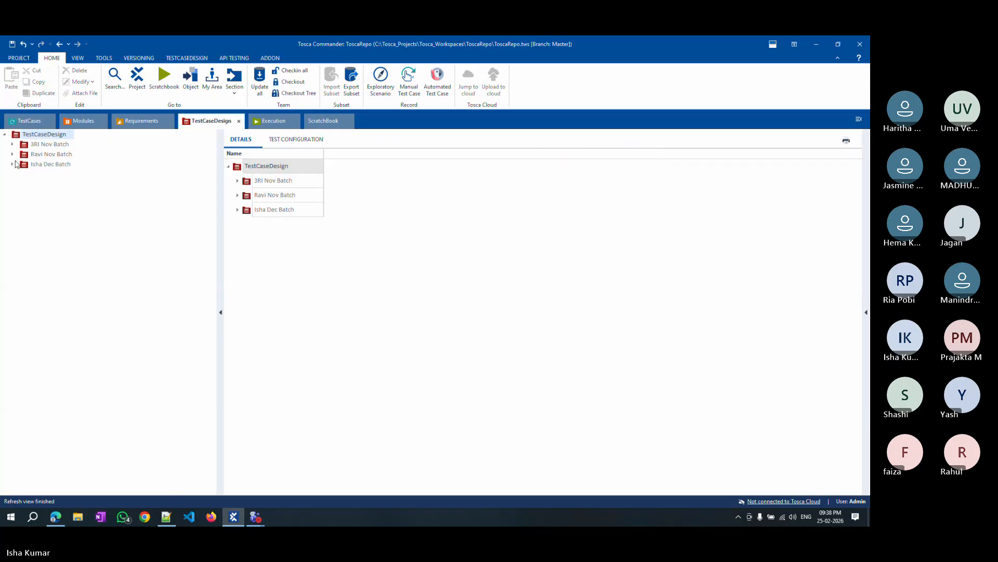
pyautogui.click(12, 154)
pyautogui.click(36, 165)
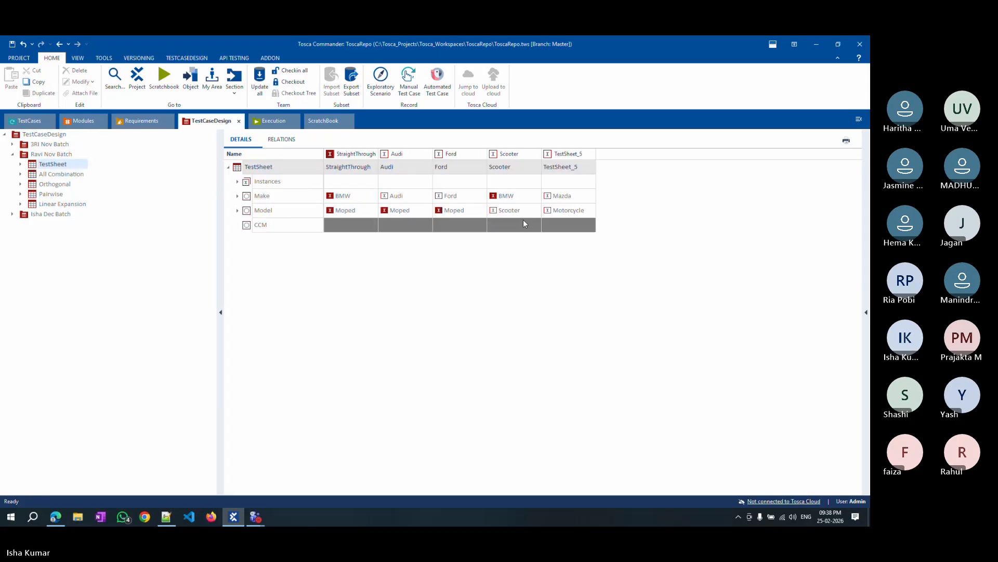
pyautogui.click(30, 121)
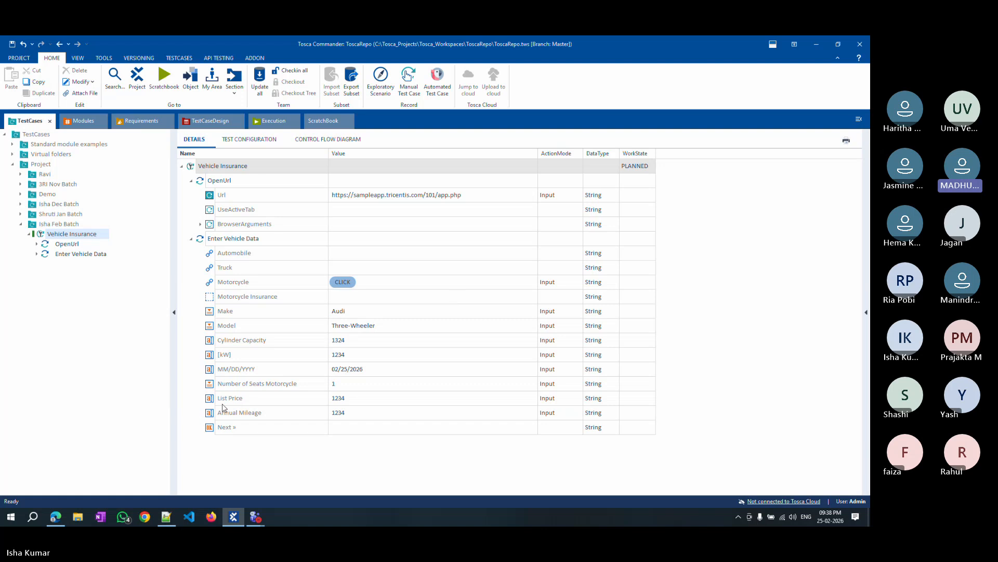
# Start a rescan of the Enter Vehicle Data module in Isha Feb Batch against the open browser page.
pyautogui.click(84, 121)
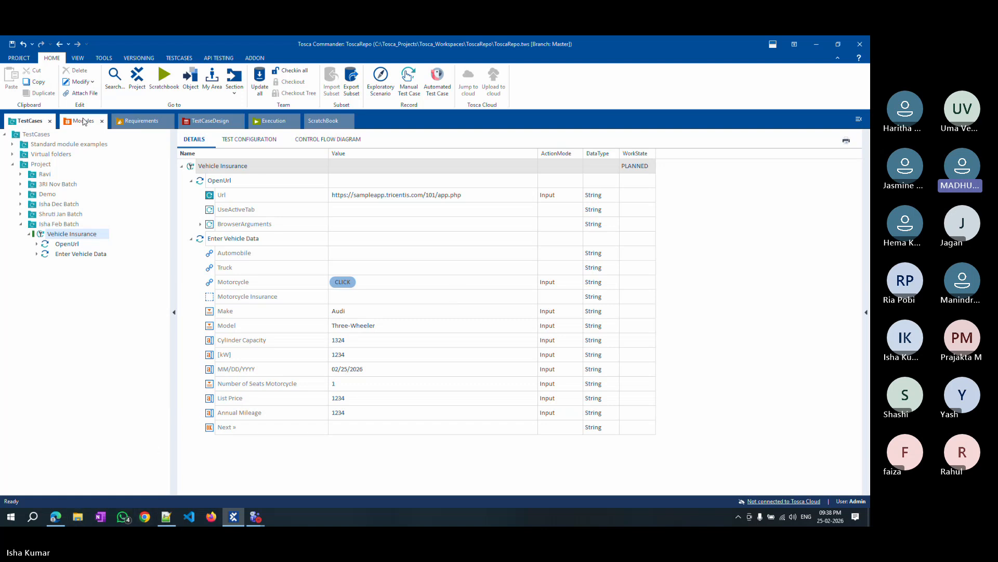
pyautogui.click(62, 215)
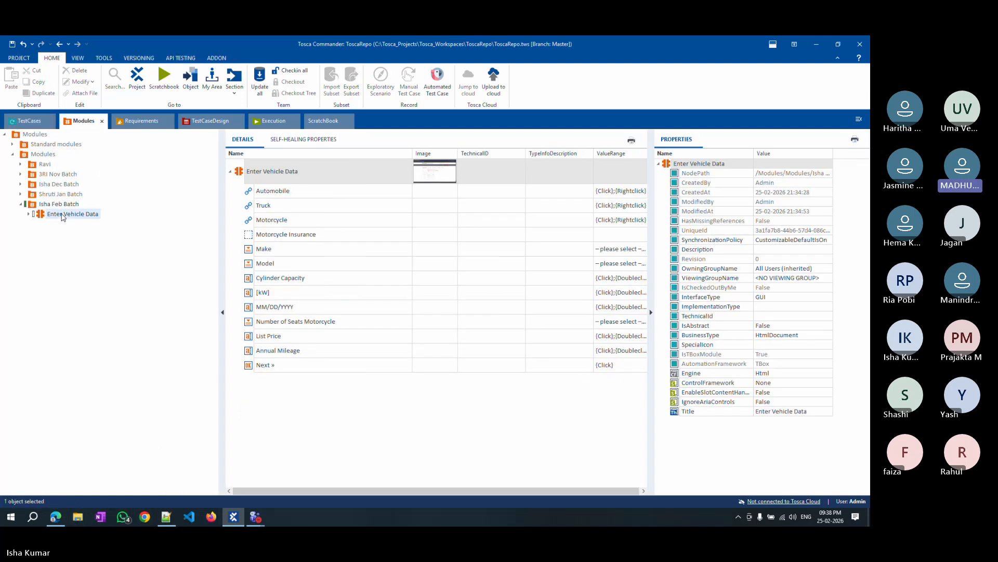
pyautogui.rightClick(63, 214)
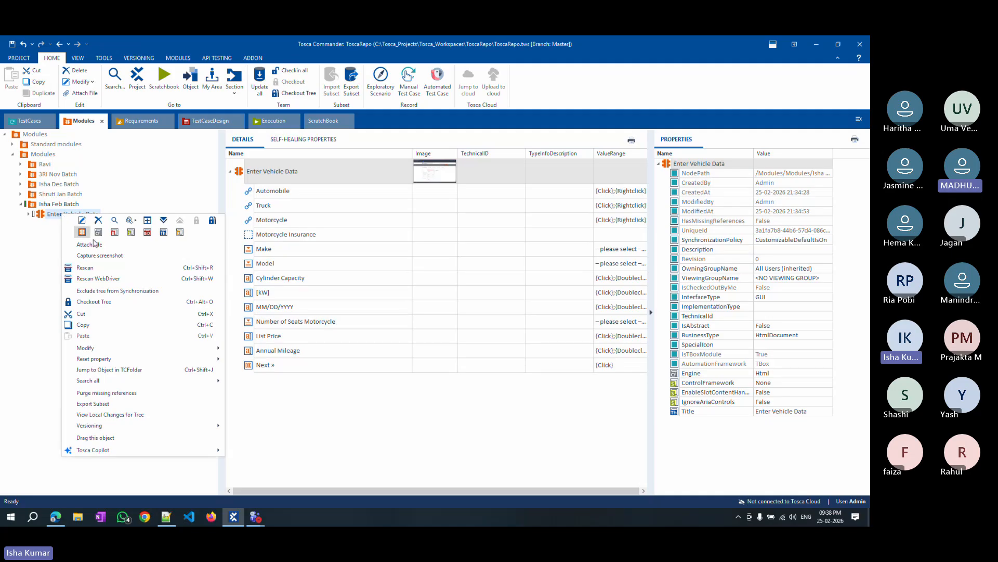
pyautogui.click(107, 269)
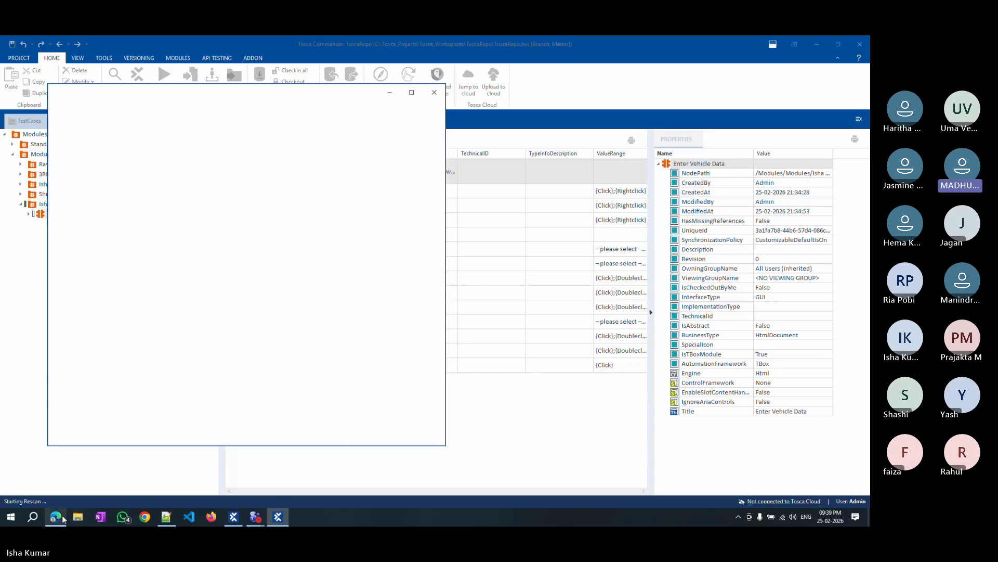
pyautogui.click(56, 516)
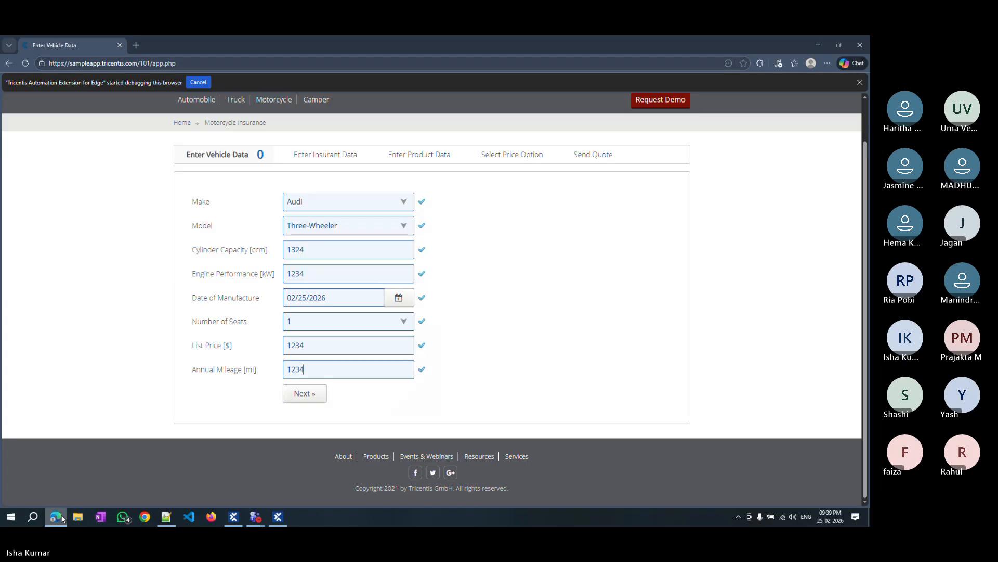
pyautogui.click(280, 518)
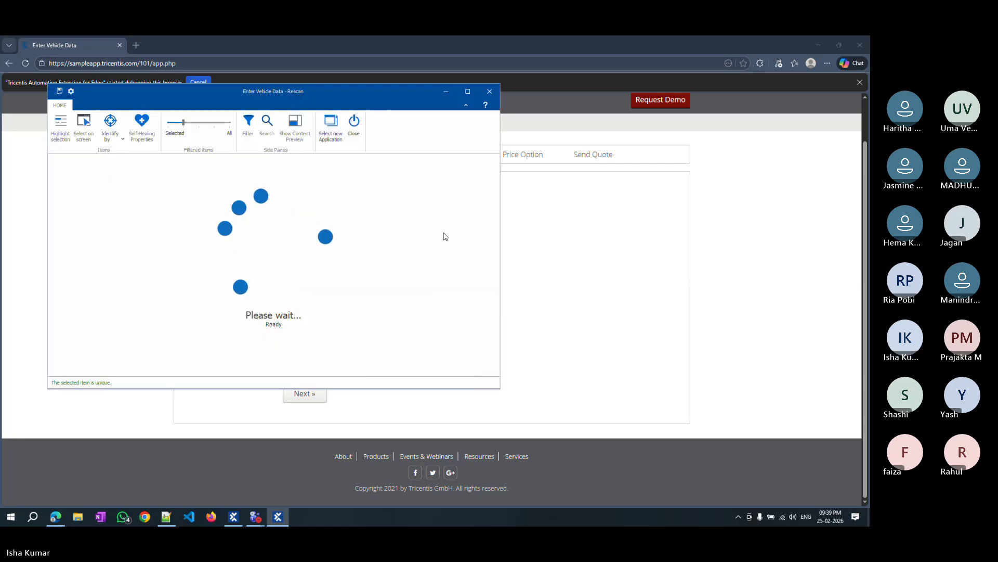
# Select the Camper link on the page to add it to the rescanned module.
pyautogui.moveTo(151, 96); pyautogui.dragTo(588, 129)
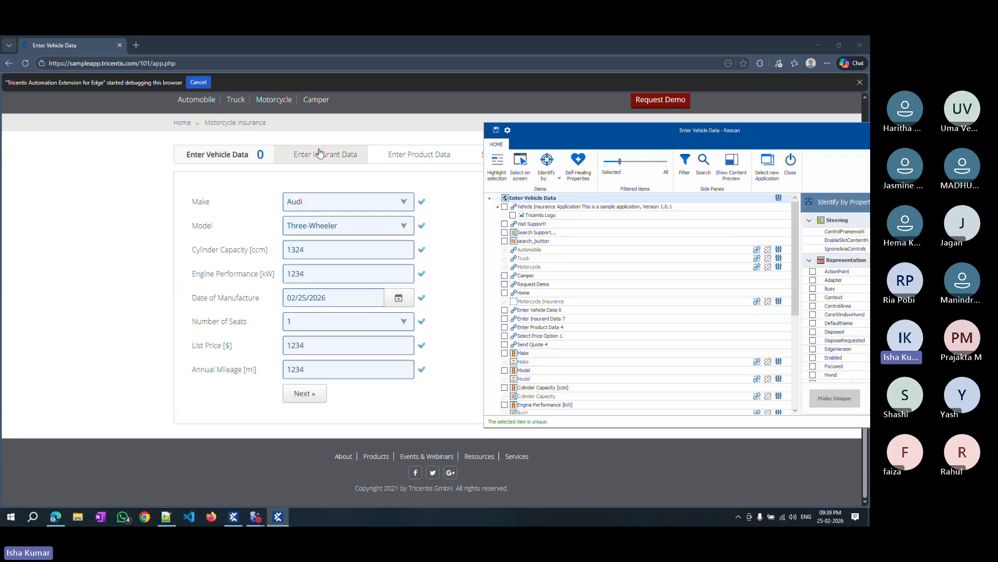
pyautogui.click(521, 166)
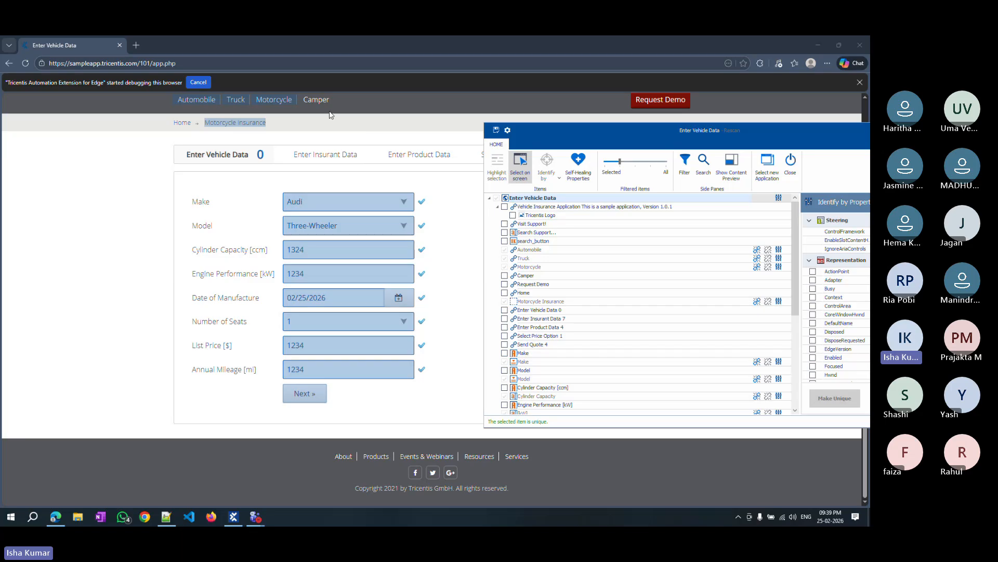
pyautogui.click(315, 102)
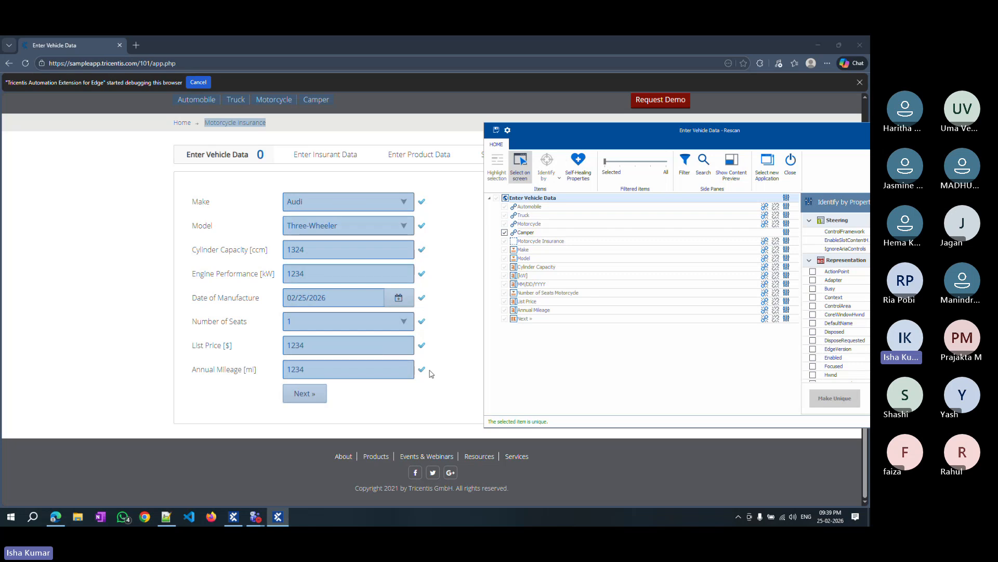
pyautogui.click(635, 348)
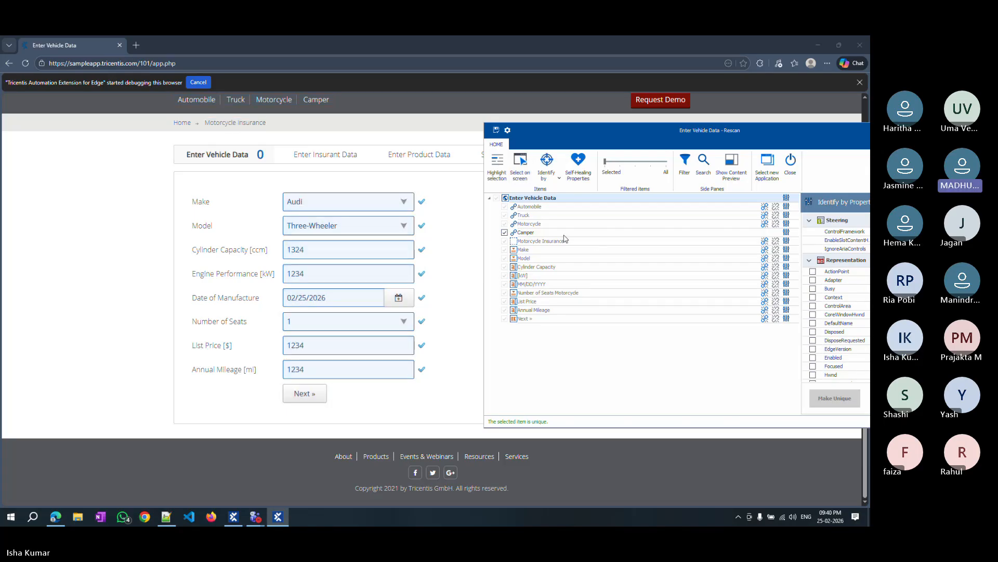
# Save the rescanned Enter Vehicle Data module and close the Rescan window.
pyautogui.click(552, 173)
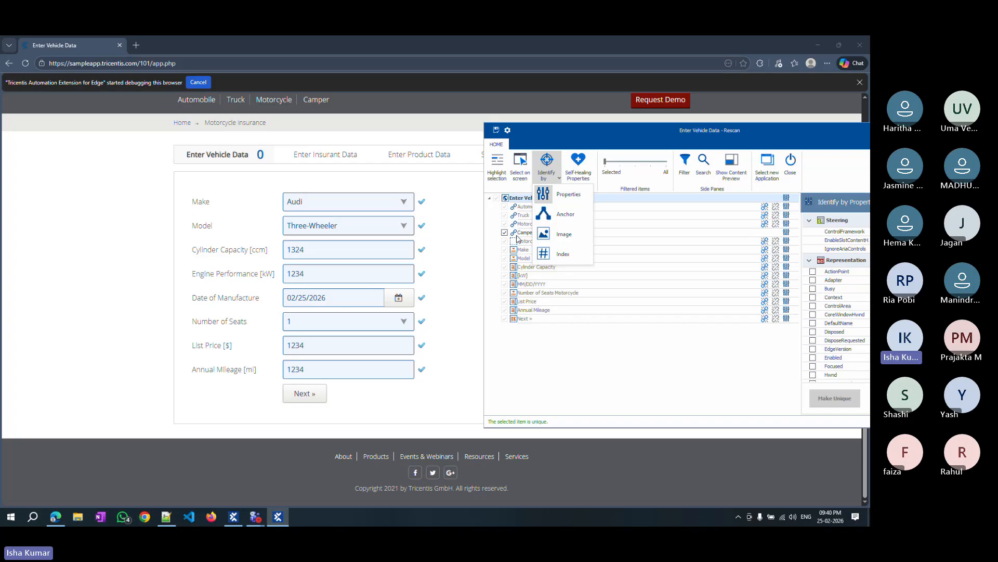
pyautogui.scroll(2, 358, 399)
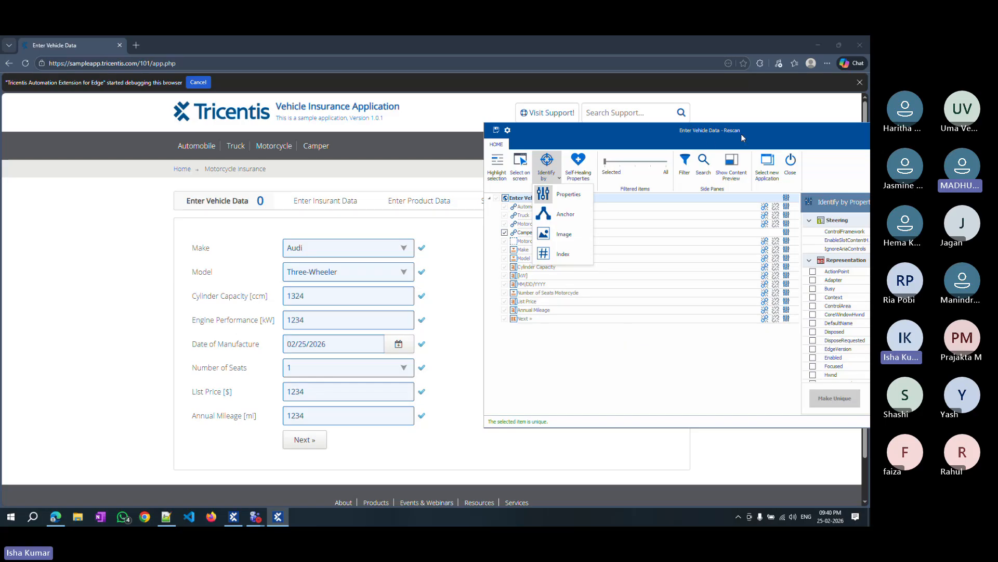
pyautogui.moveTo(739, 131); pyautogui.dragTo(618, 115)
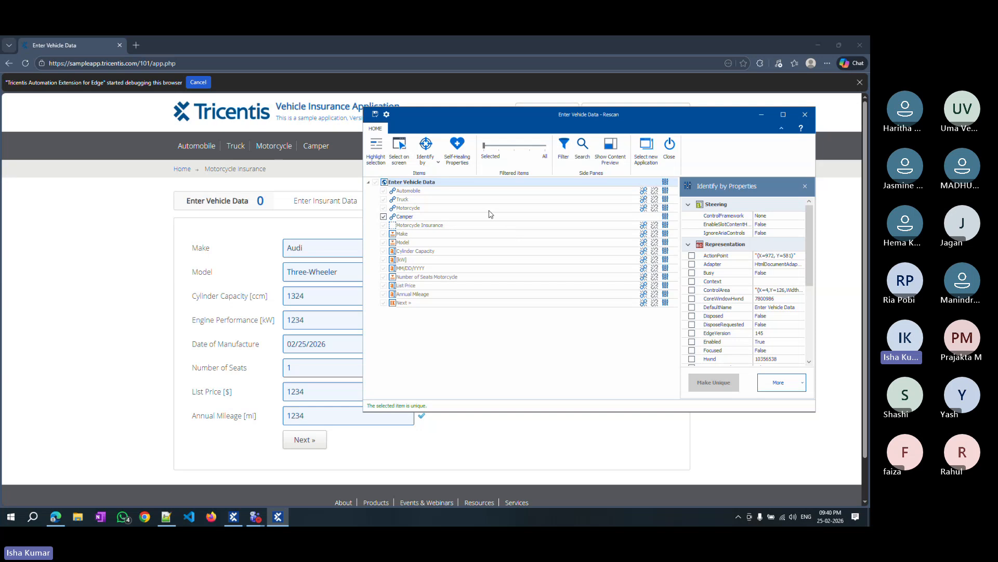
pyautogui.hotkey('ctrl', 's')
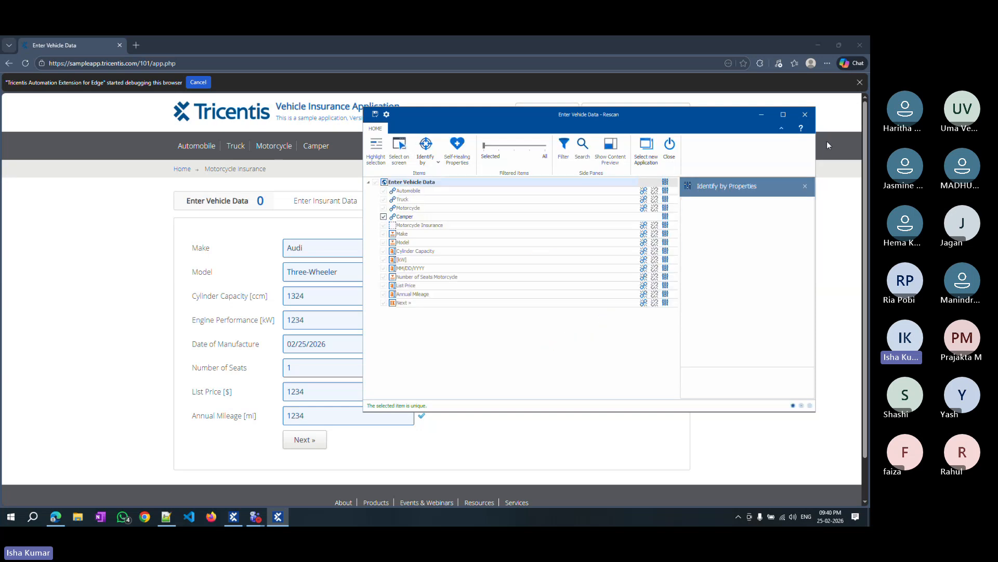
pyautogui.click(804, 117)
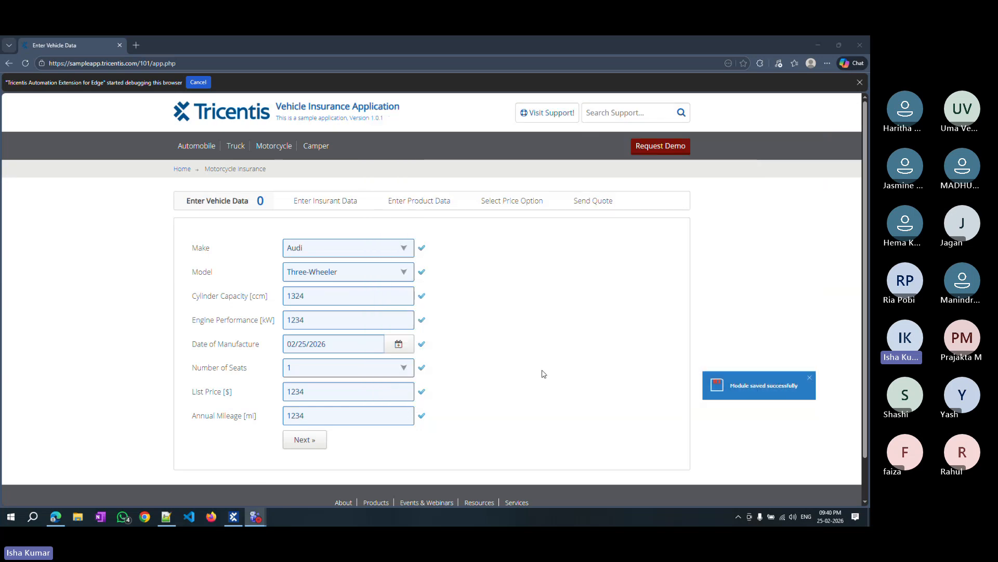
# Check the Camper step in the module and in the Vehicle Insurance test case.
pyautogui.click(234, 522)
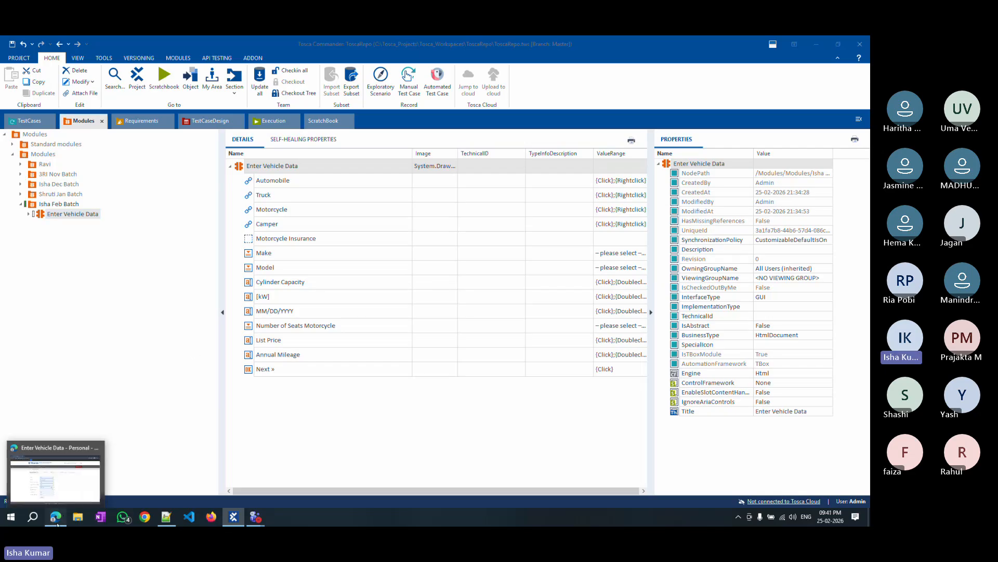
pyautogui.click(56, 519)
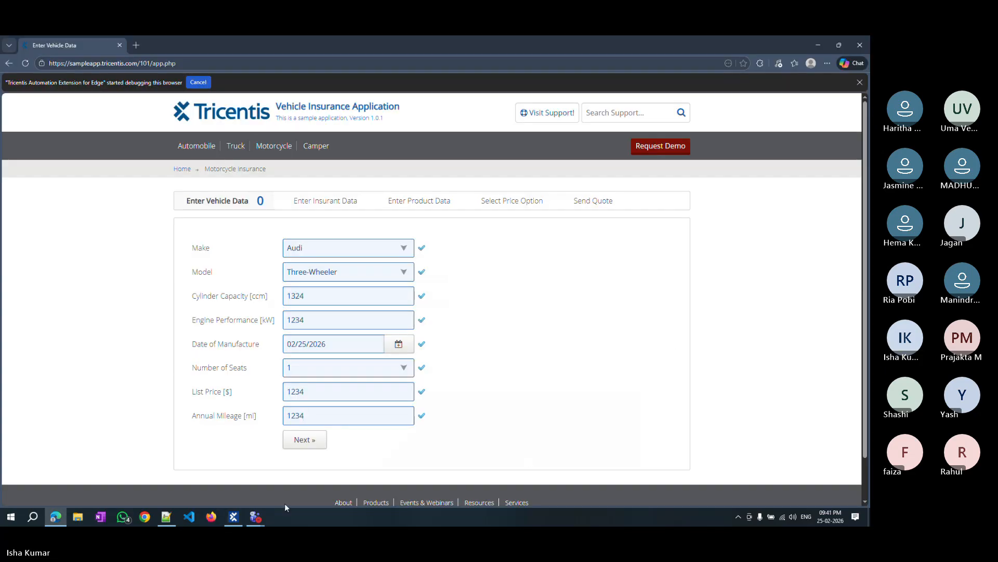
pyautogui.click(233, 516)
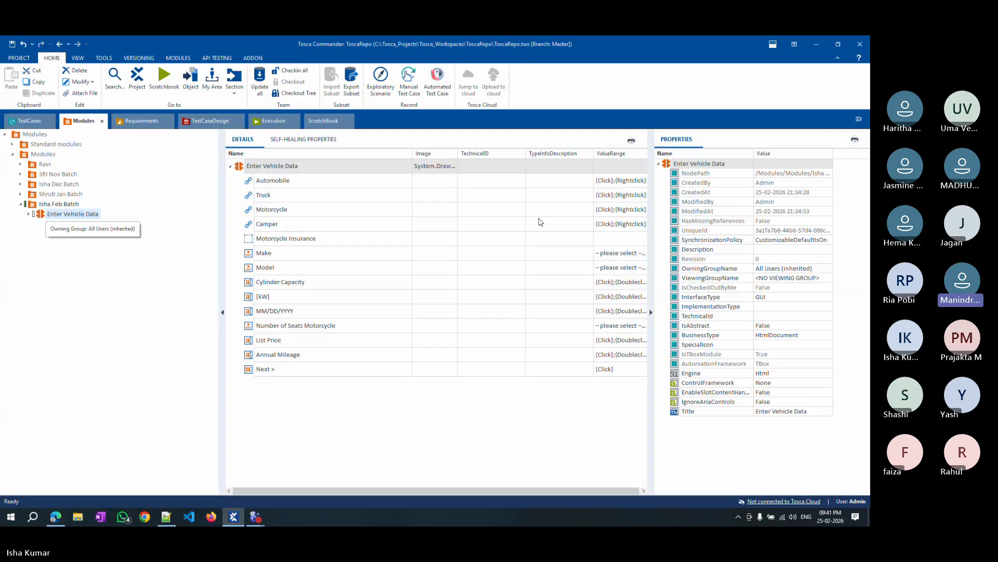
pyautogui.click(11, 124)
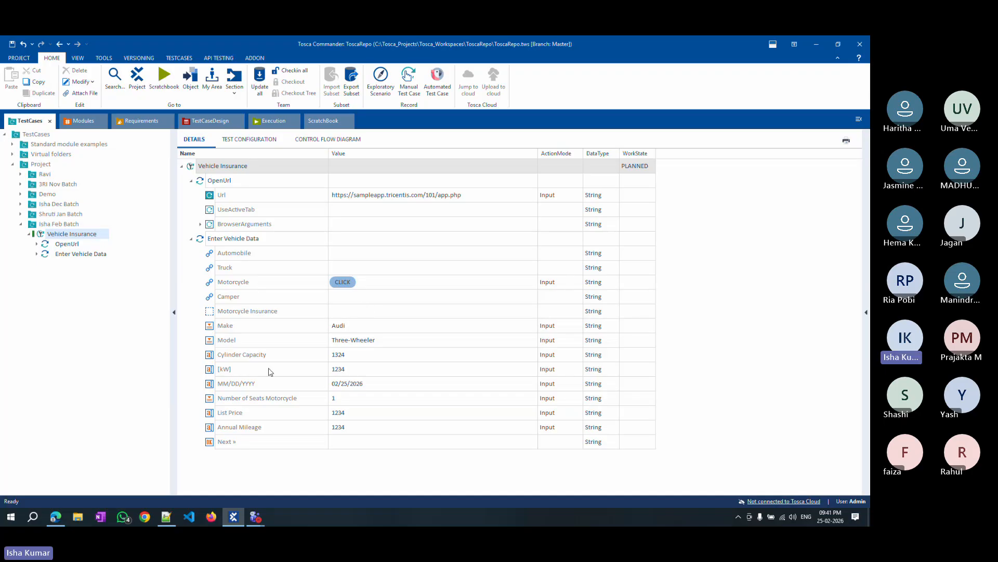
# Compare the Automobile and Truck insurance pages in the sample app.
pyautogui.click(56, 517)
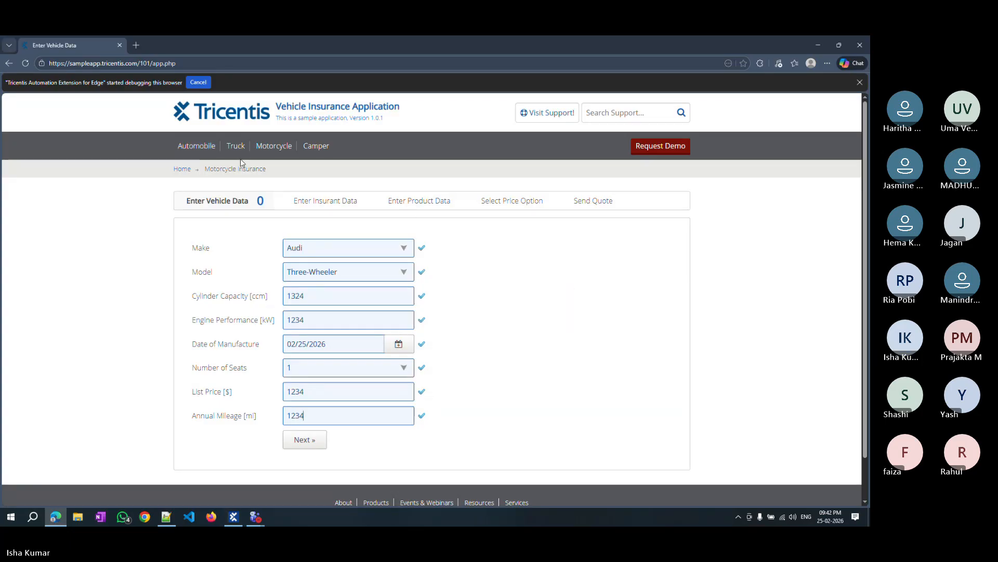
pyautogui.click(189, 150)
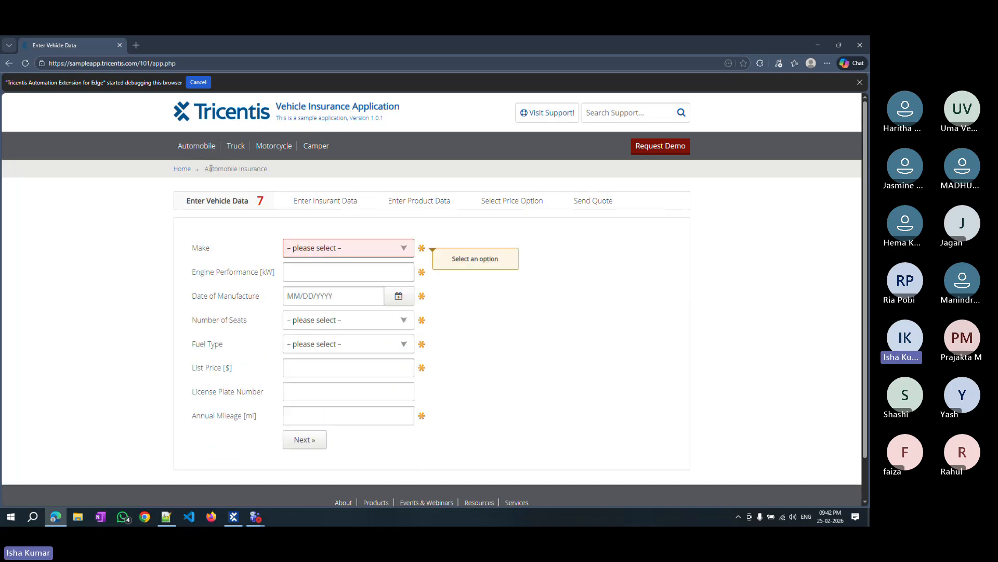
pyautogui.moveTo(204, 170); pyautogui.dragTo(263, 170)
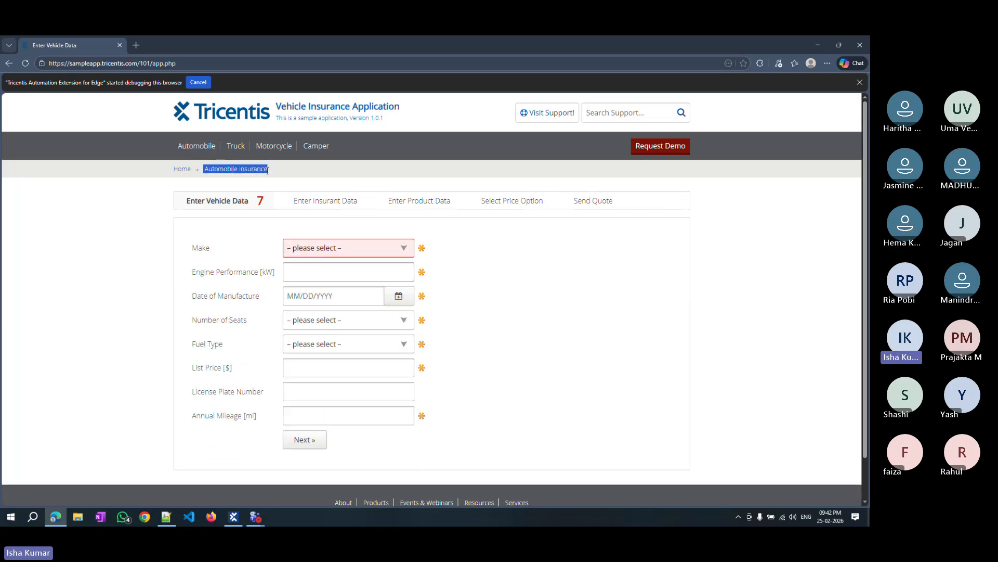
pyautogui.click(233, 147)
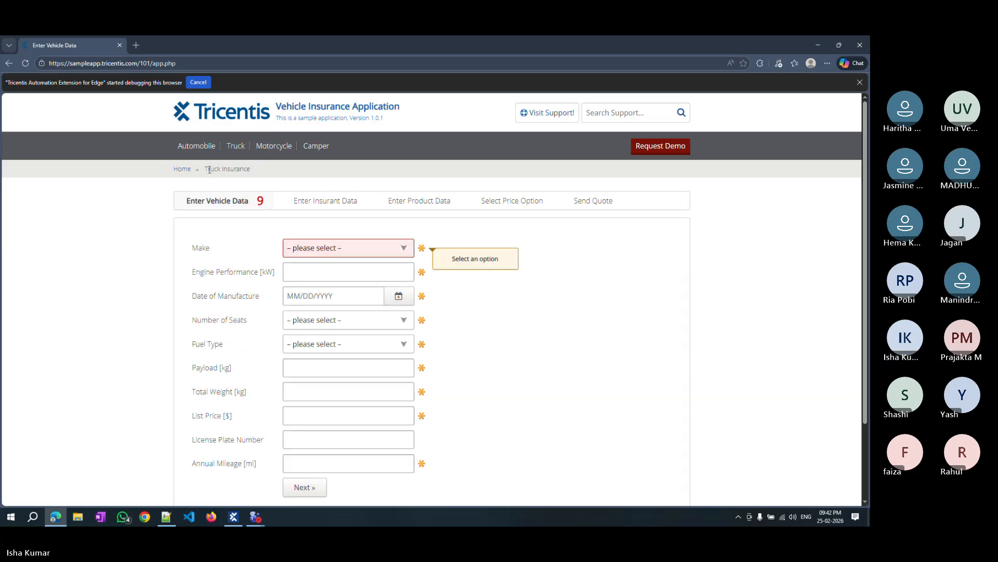
pyautogui.moveTo(209, 170); pyautogui.dragTo(243, 170)
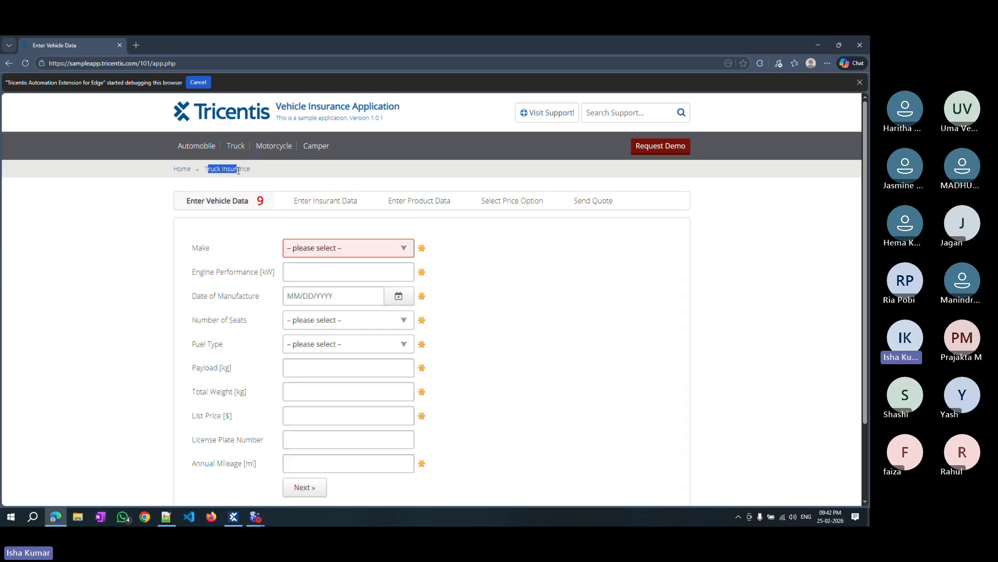
# Open the Motorcycle insurance page in the sample app and copy its Motorcycle Insurance breadcrumb text.
pyautogui.click(285, 149)
pyautogui.moveTo(206, 170)
pyautogui.mouseDown()
pyautogui.moveTo(268, 172)
pyautogui.moveTo(204, 170)
pyautogui.mouseUp()
pyautogui.hotkey('ctrl', 'c')
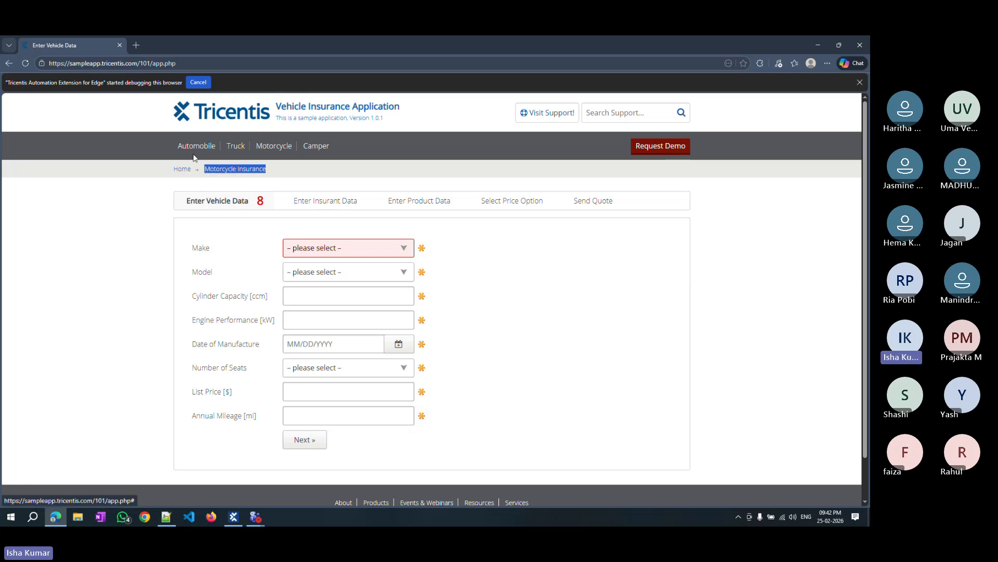
pyautogui.click(233, 517)
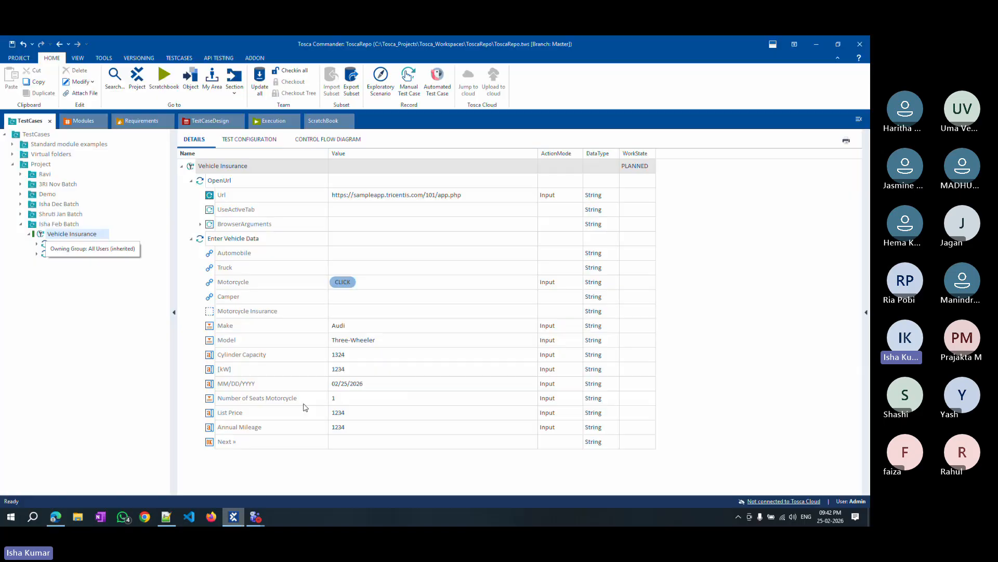
# Set the Motorcycle Insurance test step to verify InnerText == Motorcycle Insurance in Enter Vehicle Data.
pyautogui.click(62, 254)
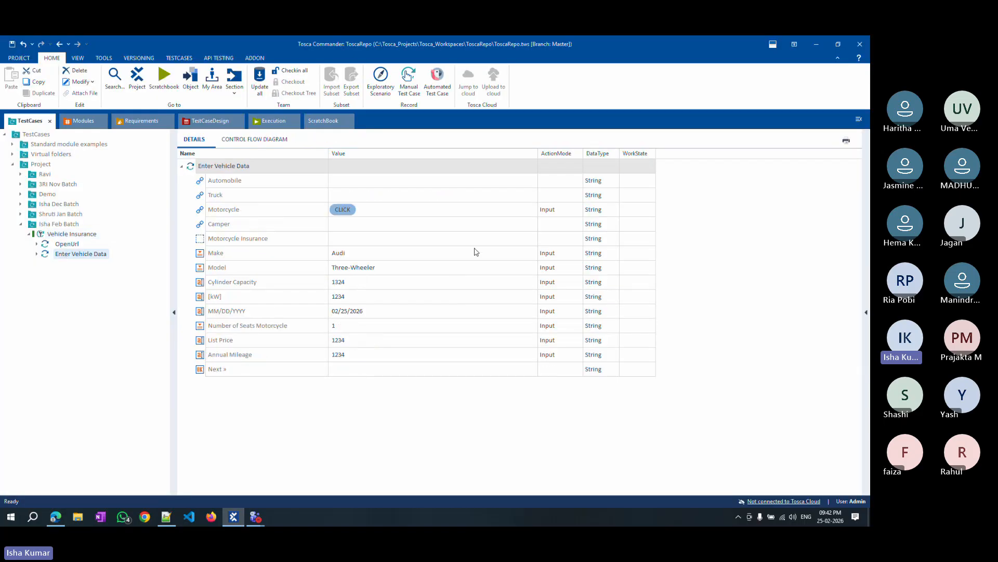
pyautogui.click(379, 240)
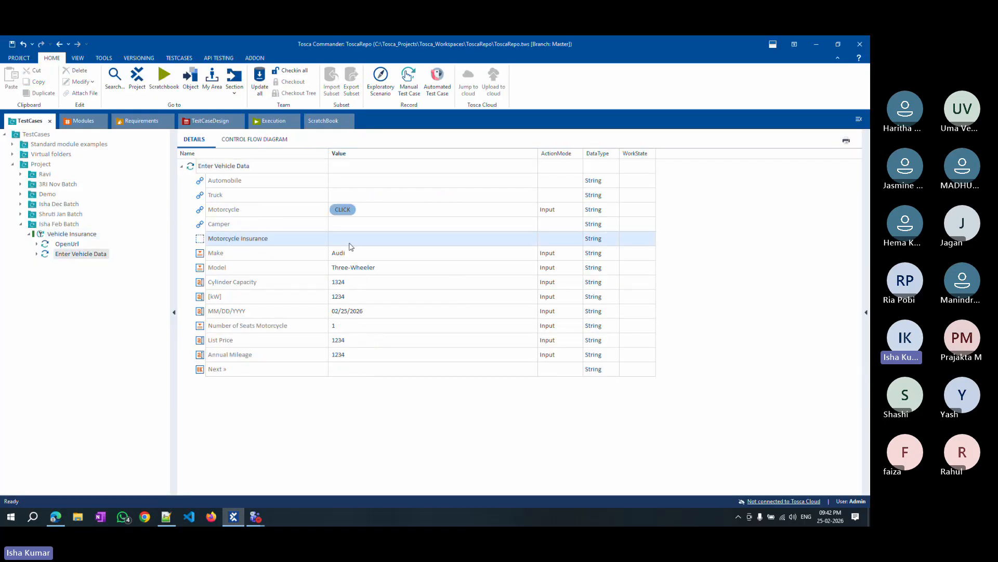
pyautogui.click(522, 241)
pyautogui.click(532, 239)
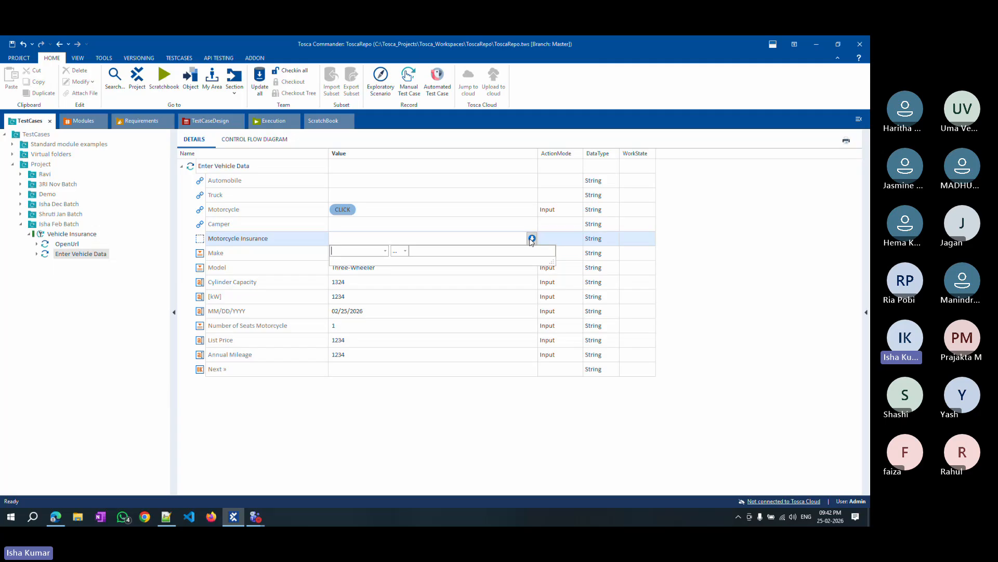
pyautogui.click(385, 251)
pyautogui.click(343, 290)
pyautogui.click(422, 250)
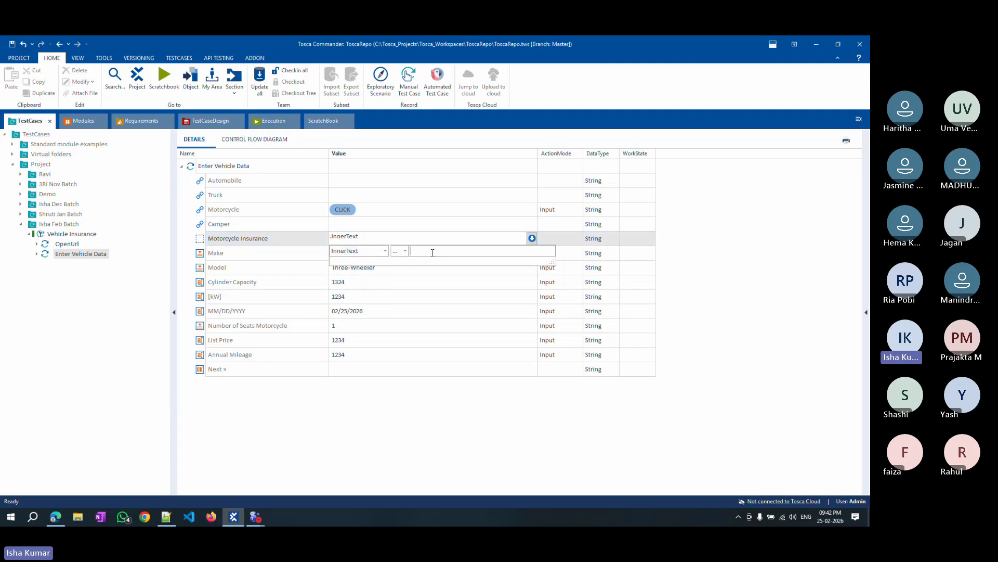
pyautogui.hotkey('ctrl', 'v')
pyautogui.click(458, 383)
pyautogui.click(558, 243)
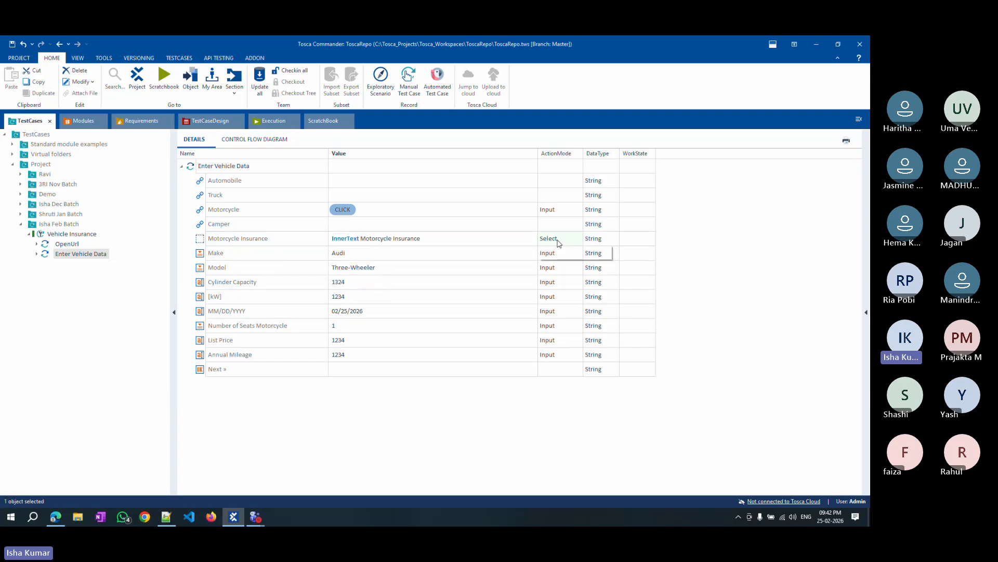
pyautogui.click(559, 242)
pyautogui.click(548, 267)
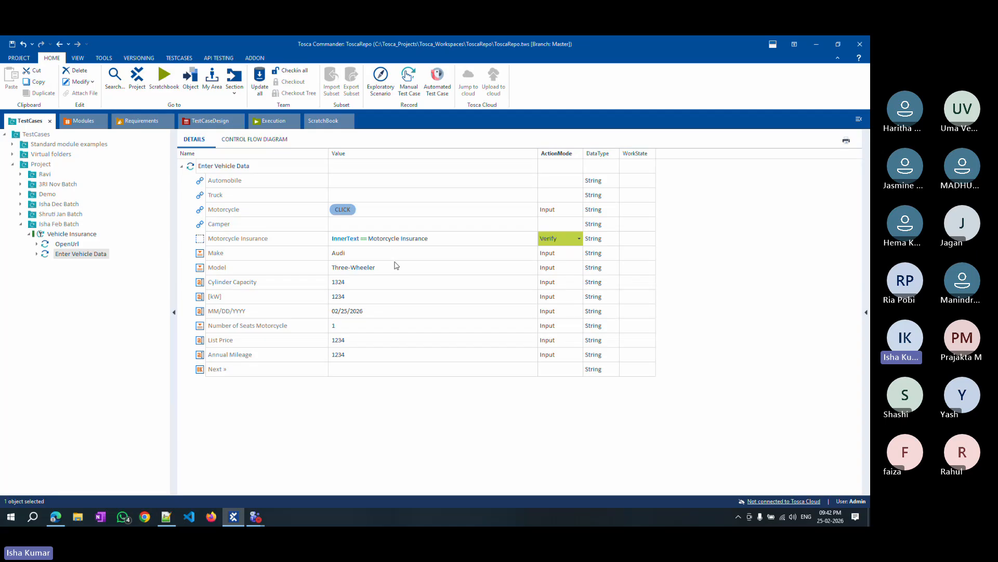
# Run the Enter Vehicle Data test step in ScratchBook and review the Motorcycle Insurance verification's log details.
pyautogui.rightClick(76, 255)
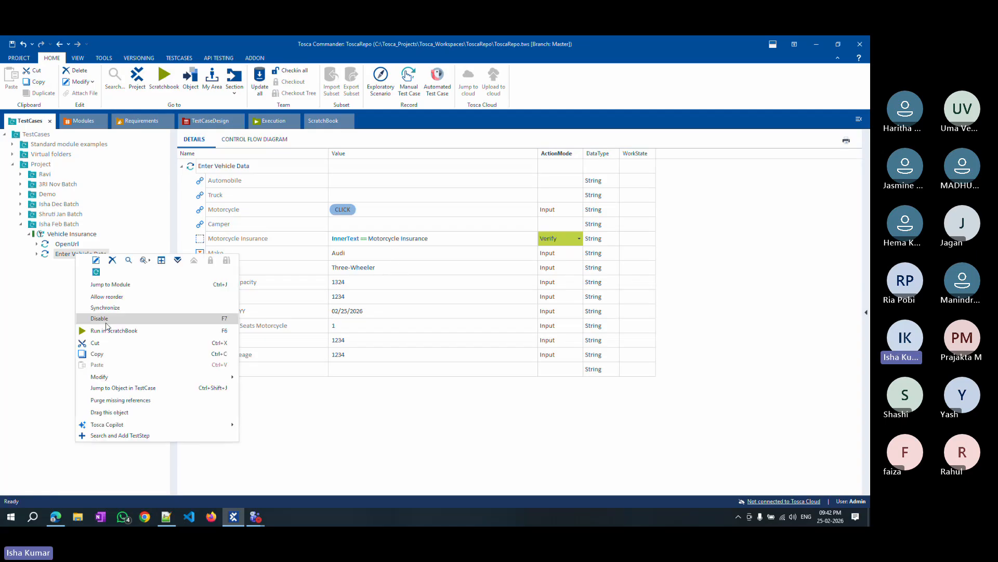
pyautogui.click(107, 329)
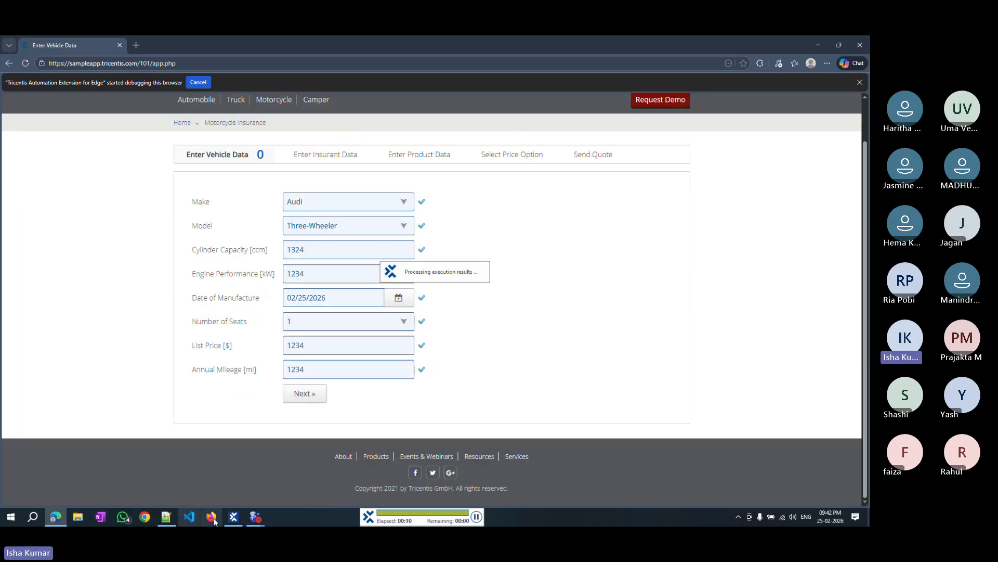
pyautogui.click(234, 518)
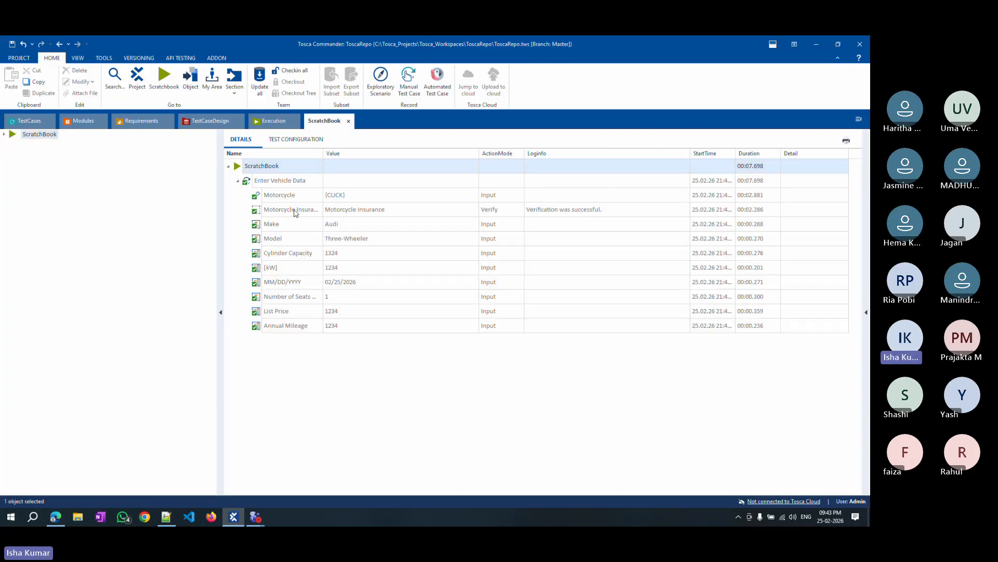
pyautogui.click(623, 215)
pyautogui.click(686, 209)
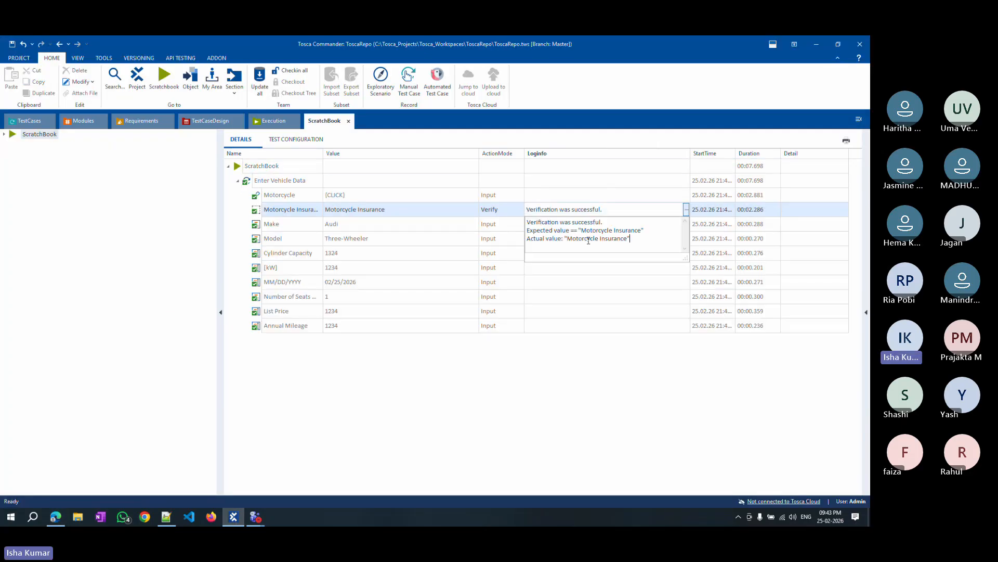
pyautogui.moveTo(528, 227); pyautogui.dragTo(630, 239)
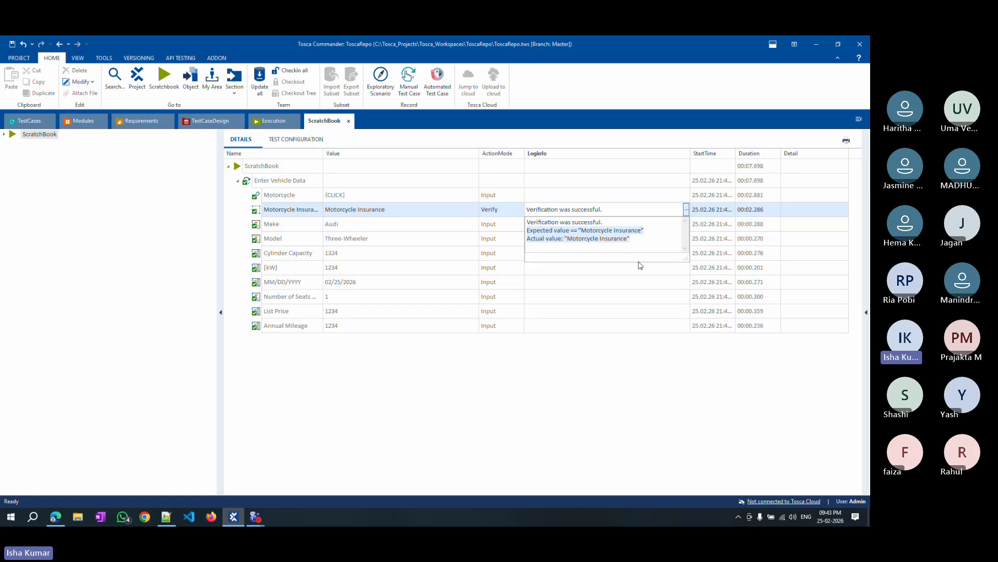
pyautogui.click(549, 348)
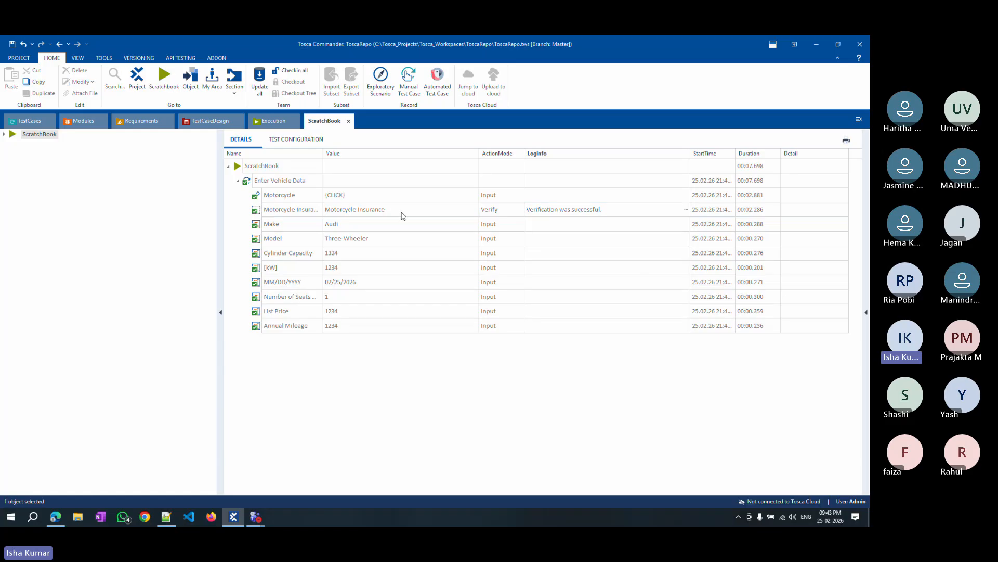
# Change the Motorcycle Insurance expected text to Motorcycle Insuran and run Enter Vehicle Data in ScratchBook.
pyautogui.click(29, 121)
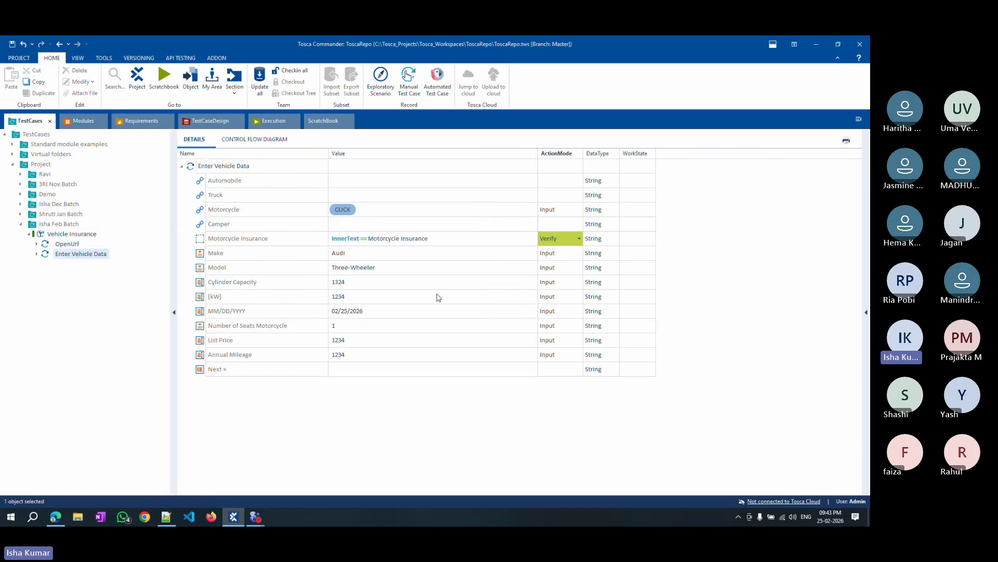
pyautogui.click(434, 238)
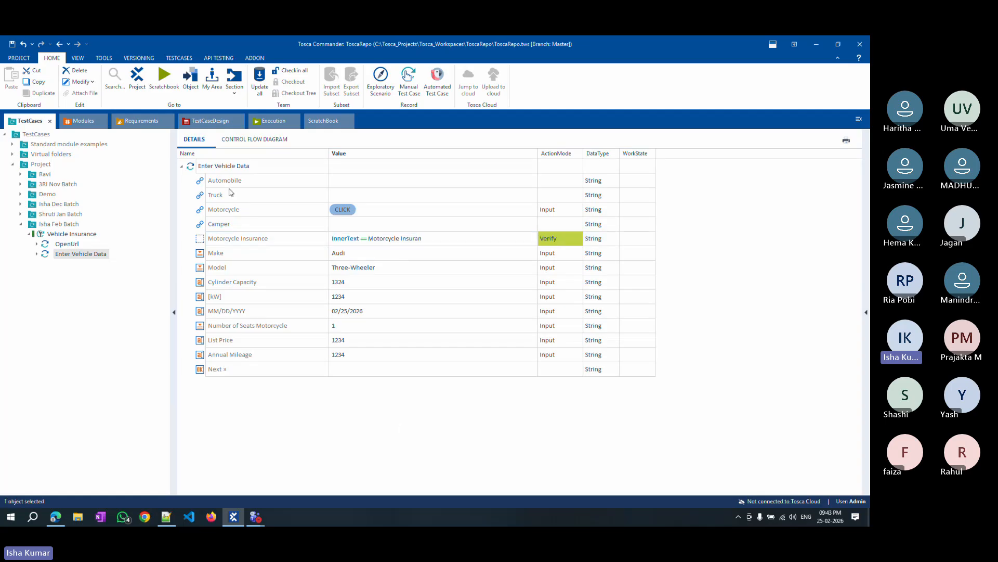
pyautogui.rightClick(224, 166)
pyautogui.click(263, 245)
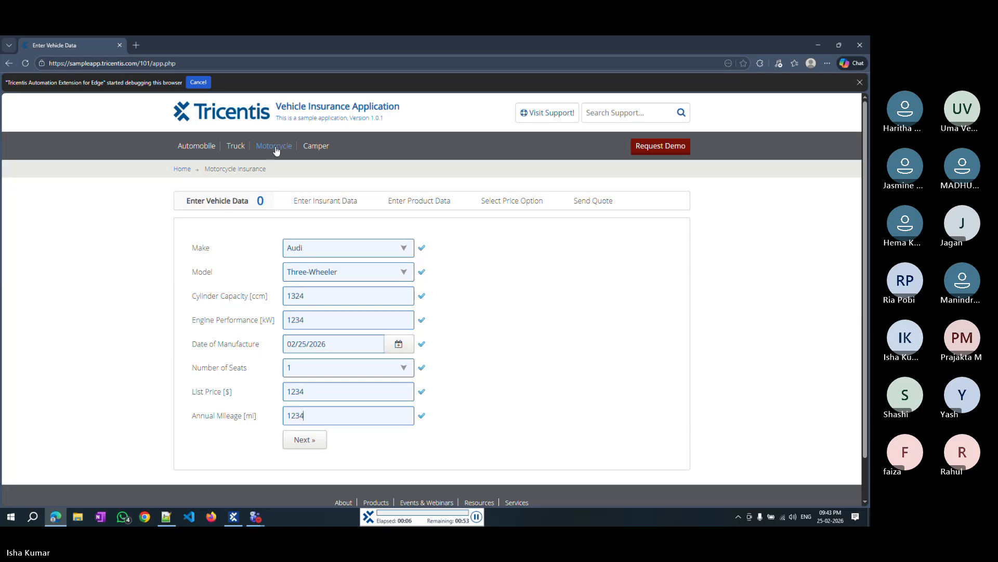
# Examine the Motorcycle Insurance verification's expected and actual values in the ScratchBook log.
pyautogui.click(275, 148)
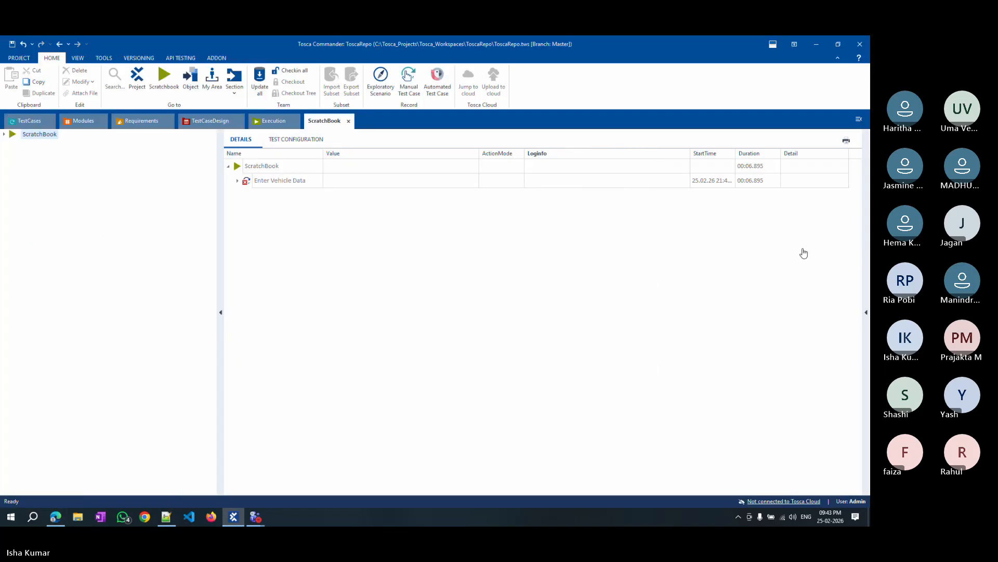
pyautogui.click(237, 181)
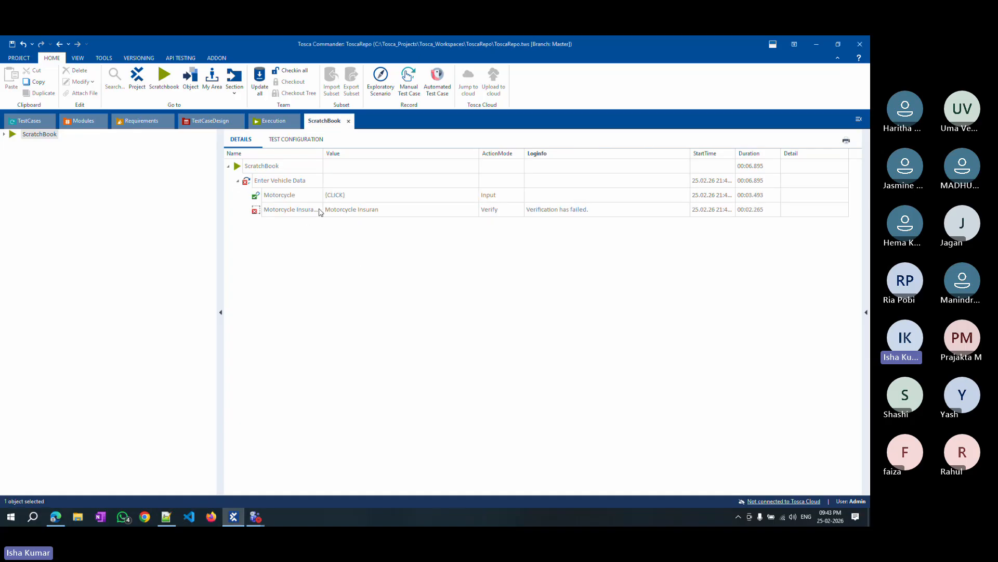
pyautogui.click(687, 212)
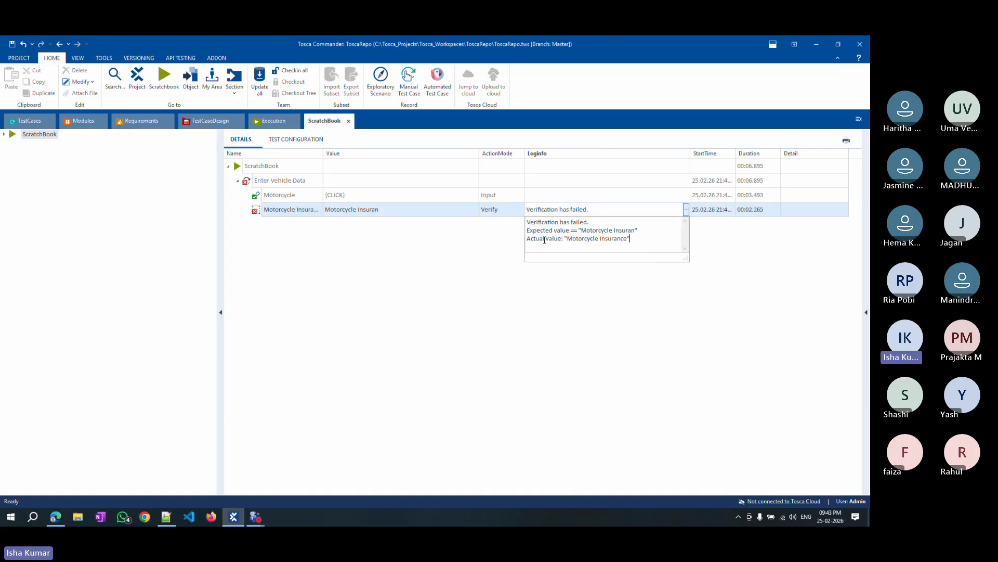
pyautogui.moveTo(580, 231); pyautogui.dragTo(636, 235)
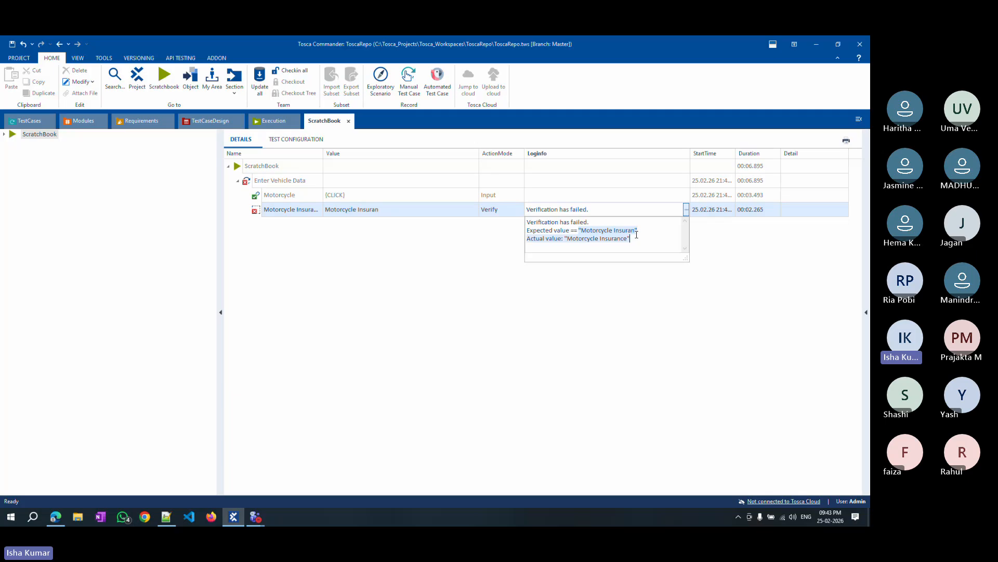
pyautogui.moveTo(567, 239); pyautogui.dragTo(628, 240)
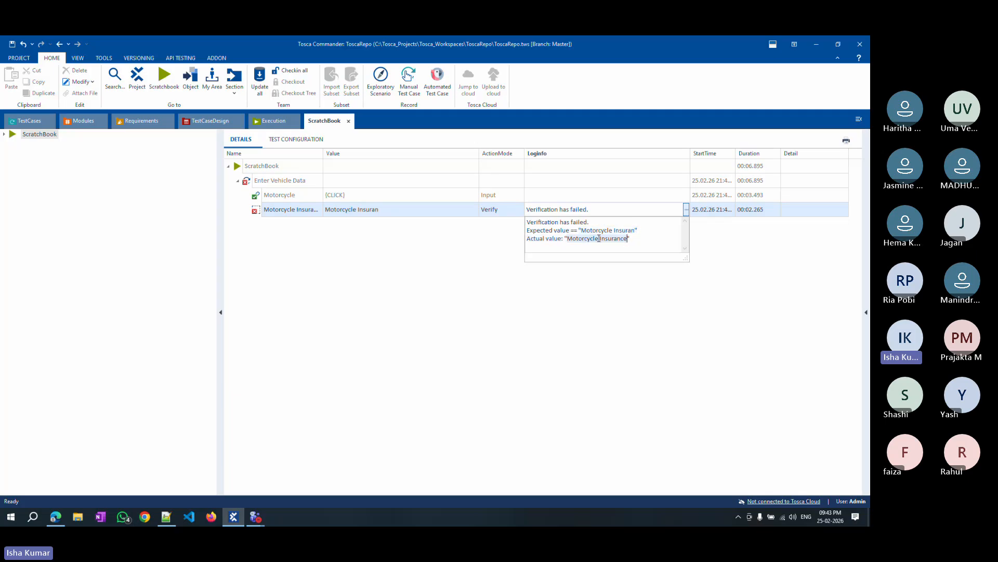
pyautogui.click(365, 267)
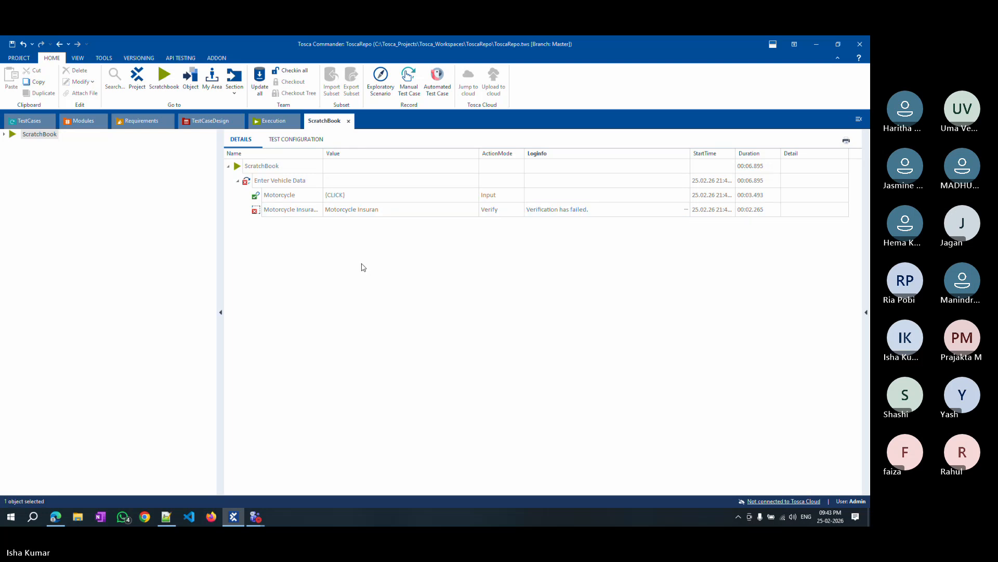
# Restore the Motorcycle Insurance verification value to InnerText == Motorcycle Insurance.
pyautogui.click(24, 120)
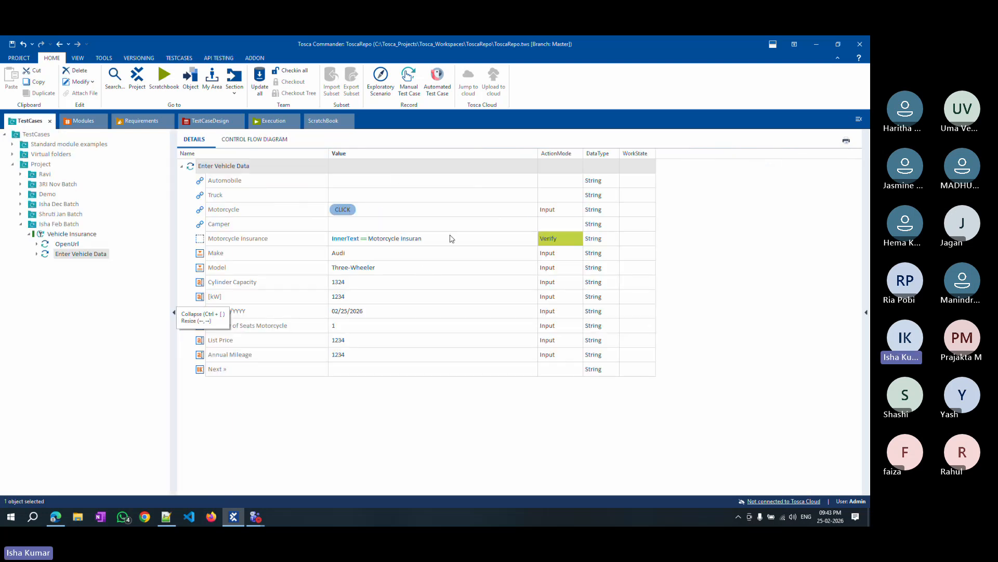
pyautogui.click(428, 239)
pyautogui.click(412, 237)
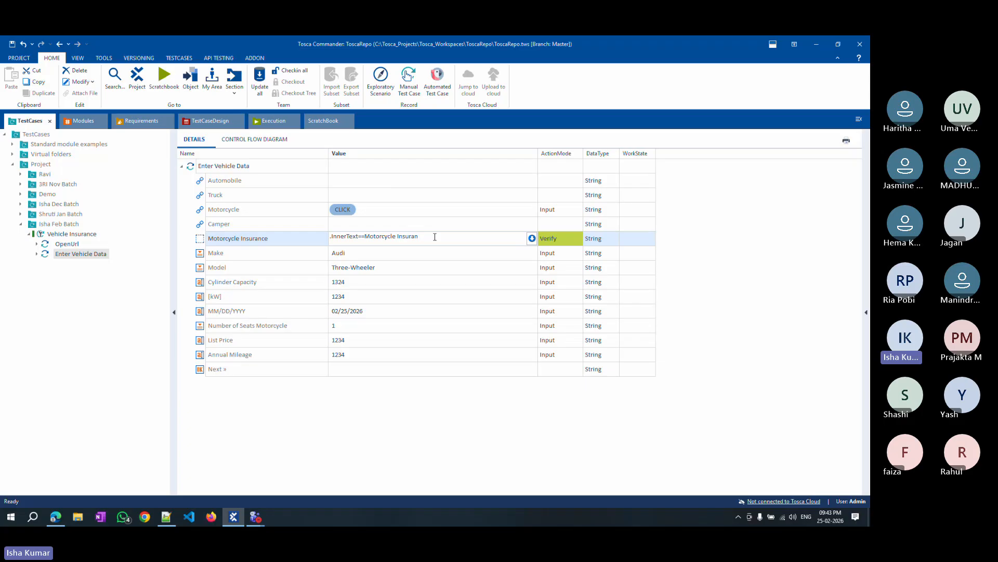
pyautogui.click(340, 443)
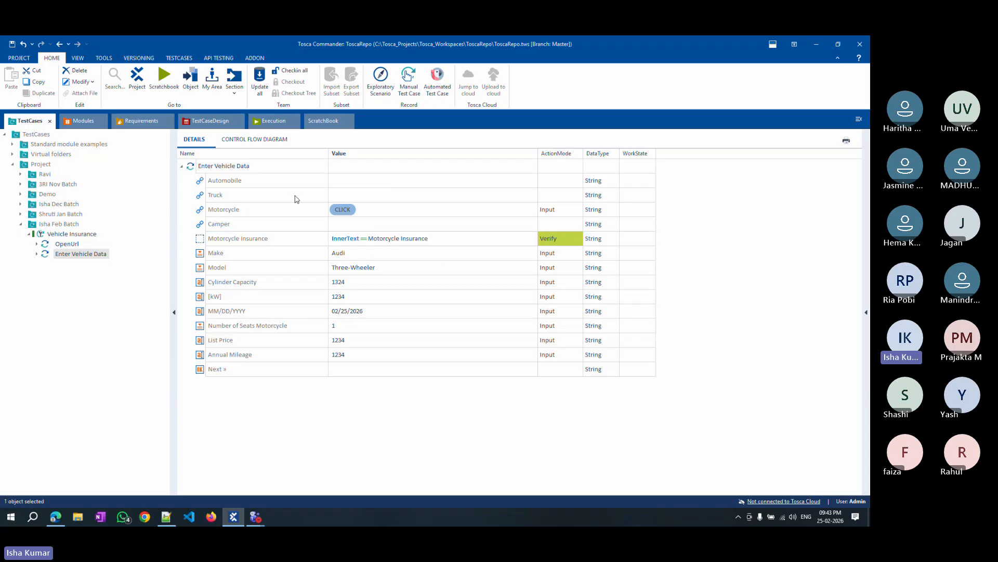
# Set the Automobile step to verify Enabled == True.
pyautogui.click(415, 181)
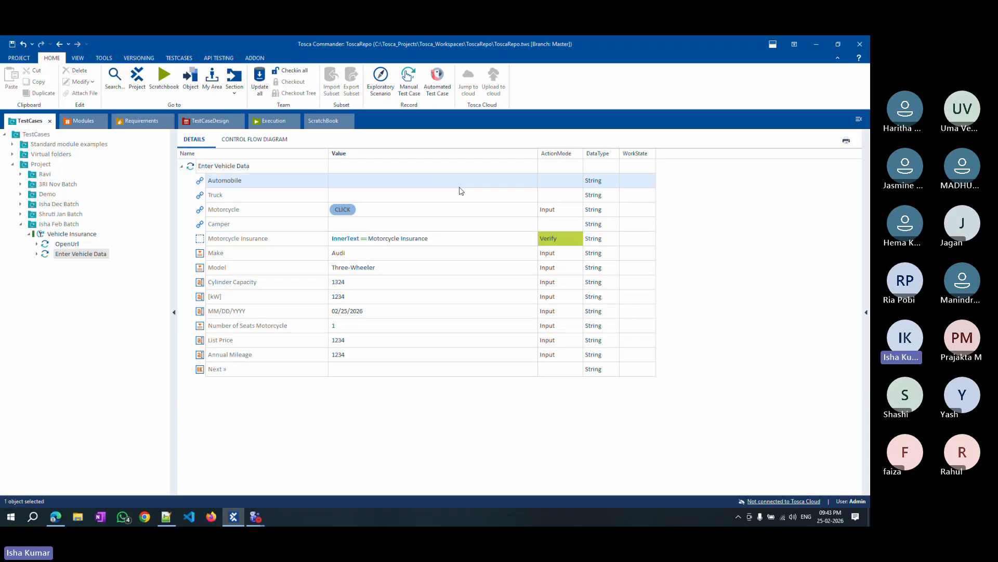
pyautogui.click(519, 182)
pyautogui.click(523, 181)
pyautogui.click(531, 181)
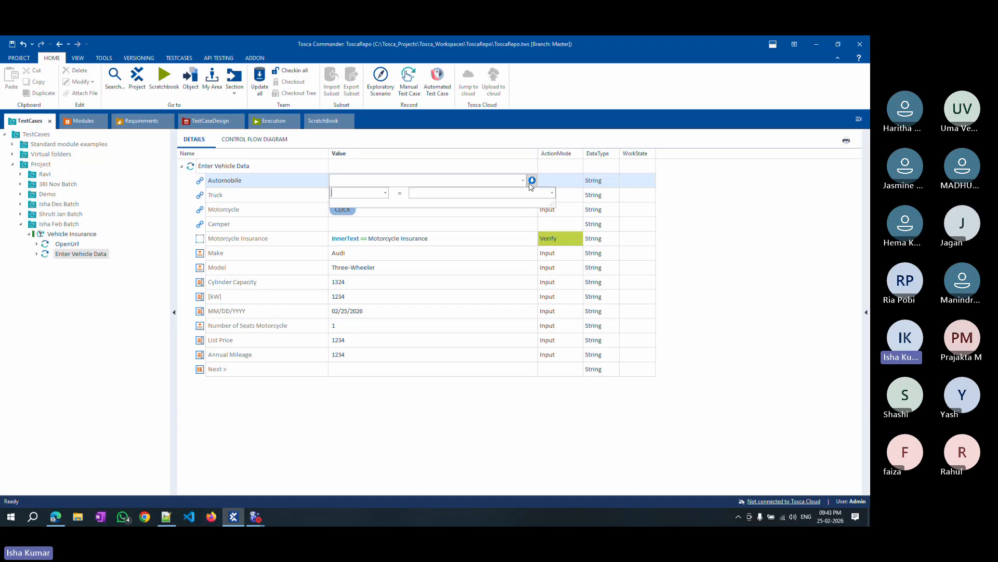
pyautogui.click(385, 193)
pyautogui.click(358, 212)
pyautogui.click(422, 197)
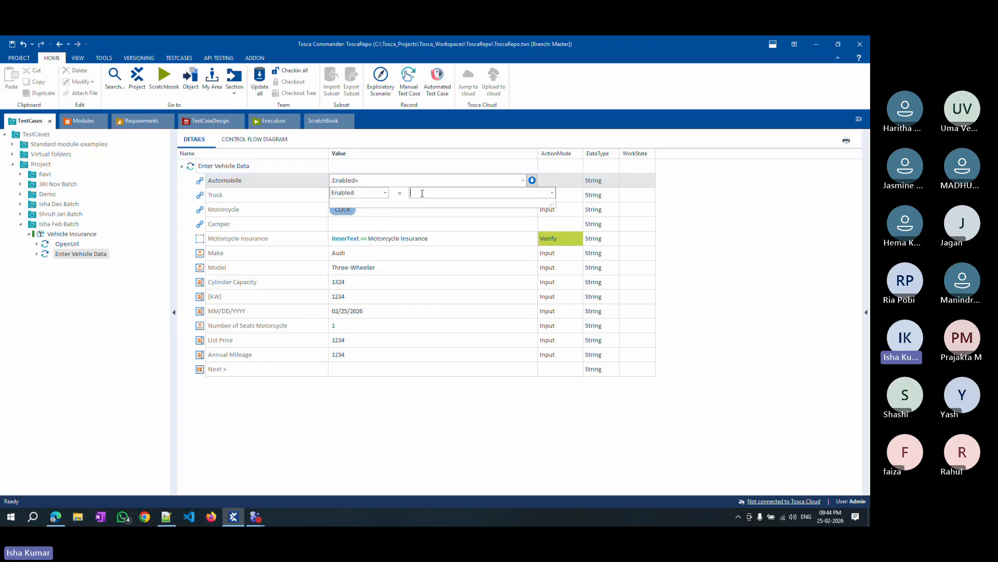
pyautogui.write('True')
pyautogui.press('Return')
pyautogui.click(556, 181)
pyautogui.click(579, 180)
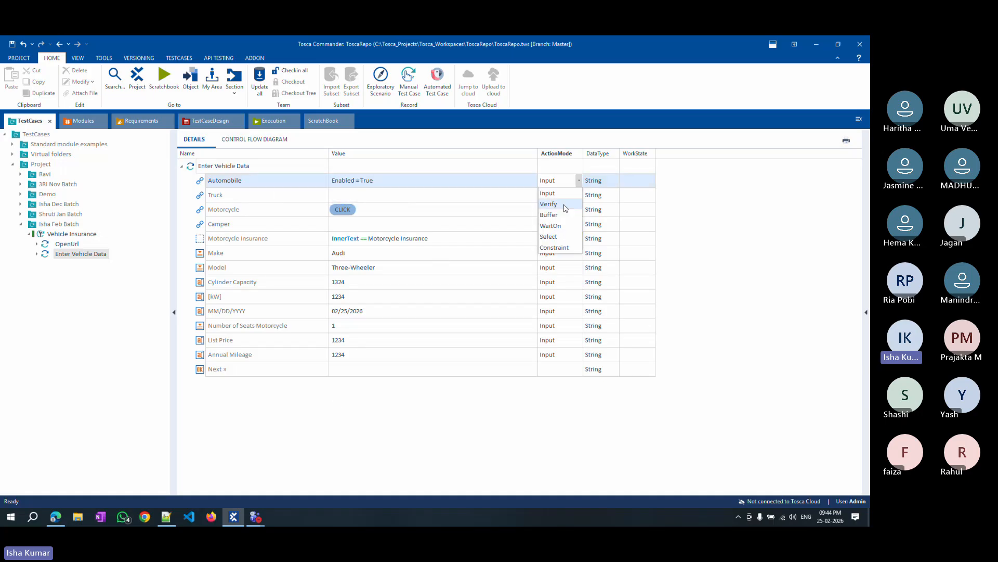
pyautogui.click(553, 207)
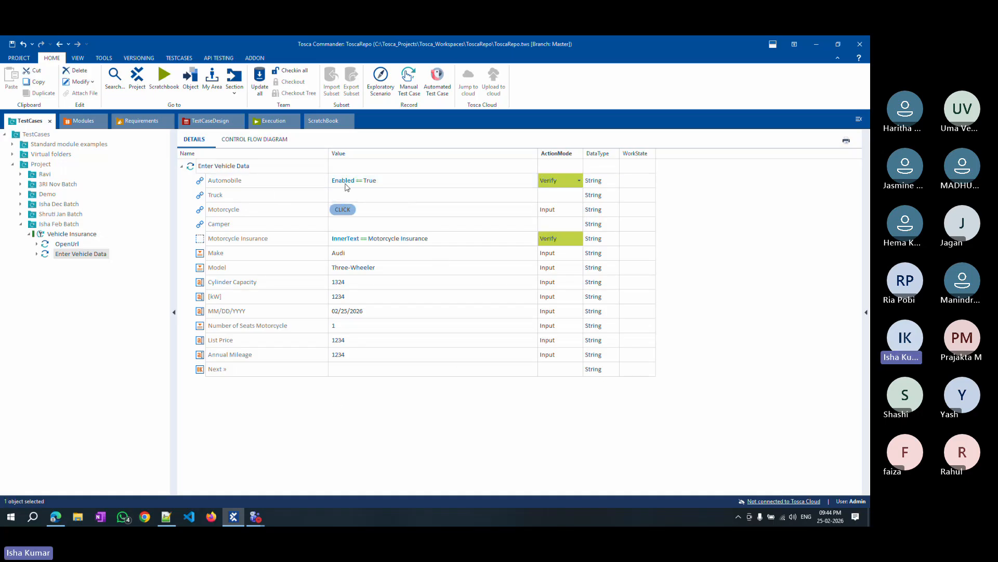
# Run the Enter Vehicle Data test step in ScratchBook.
pyautogui.rightClick(229, 166)
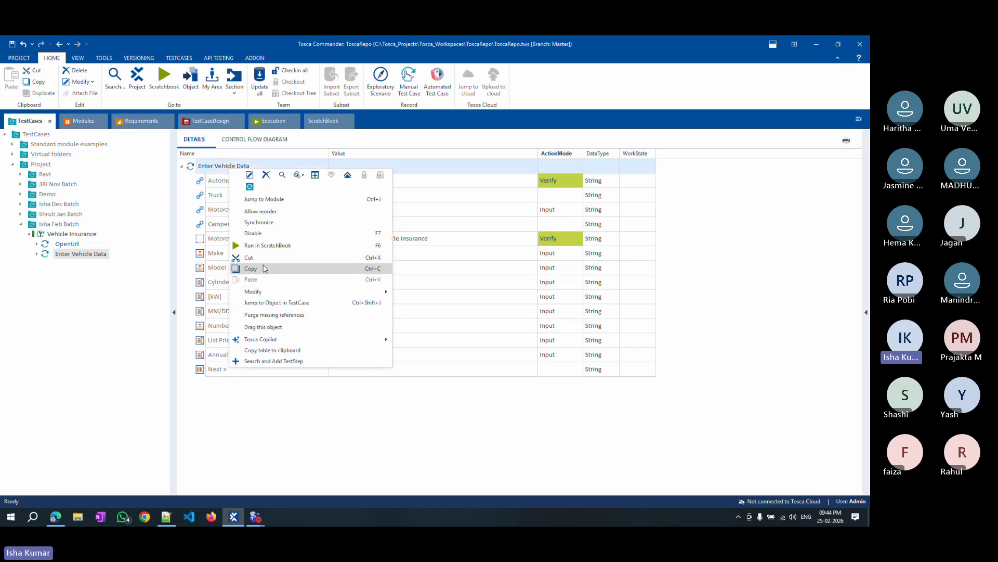
pyautogui.click(279, 246)
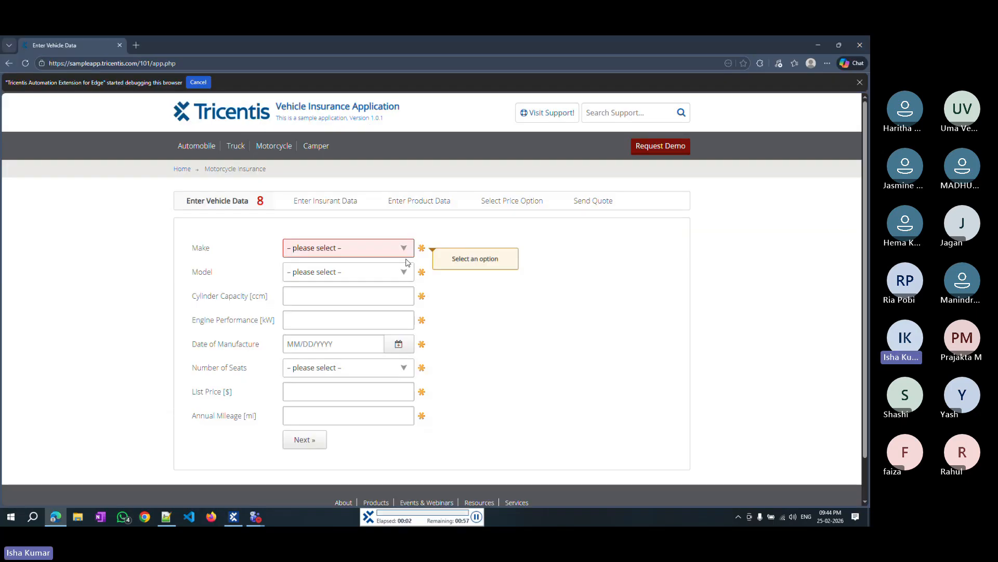
pyautogui.click(274, 147)
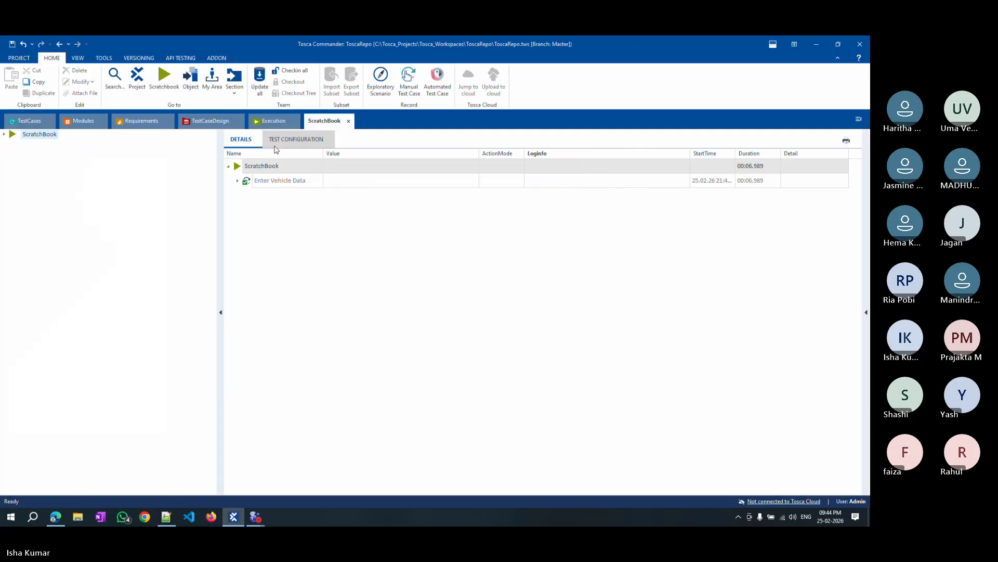
# Review the Automobile verification's expected and actual values in the ScratchBook log, then return to the test cases.
pyautogui.click(238, 180)
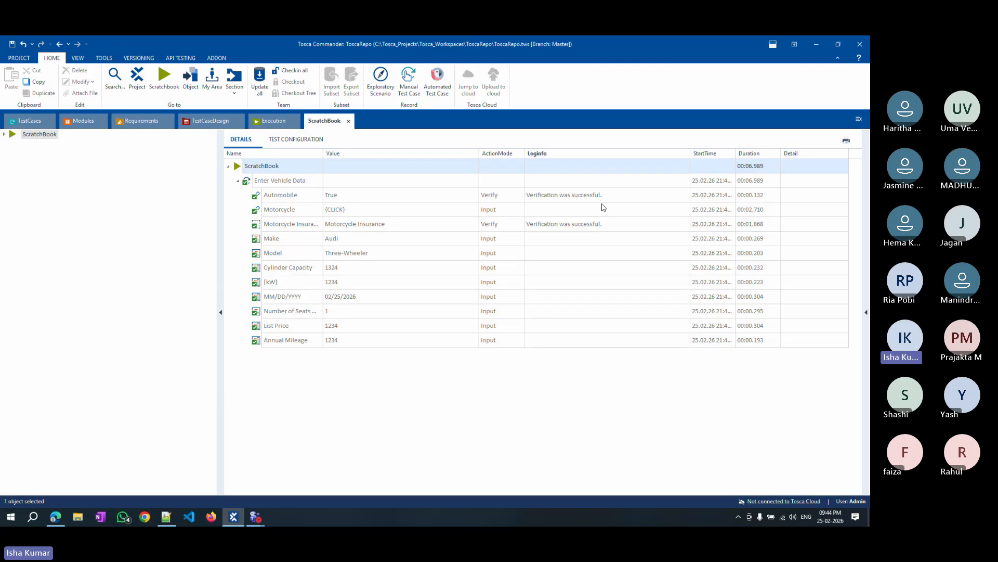
pyautogui.click(668, 200)
pyautogui.click(686, 198)
pyautogui.moveTo(601, 225); pyautogui.dragTo(529, 215)
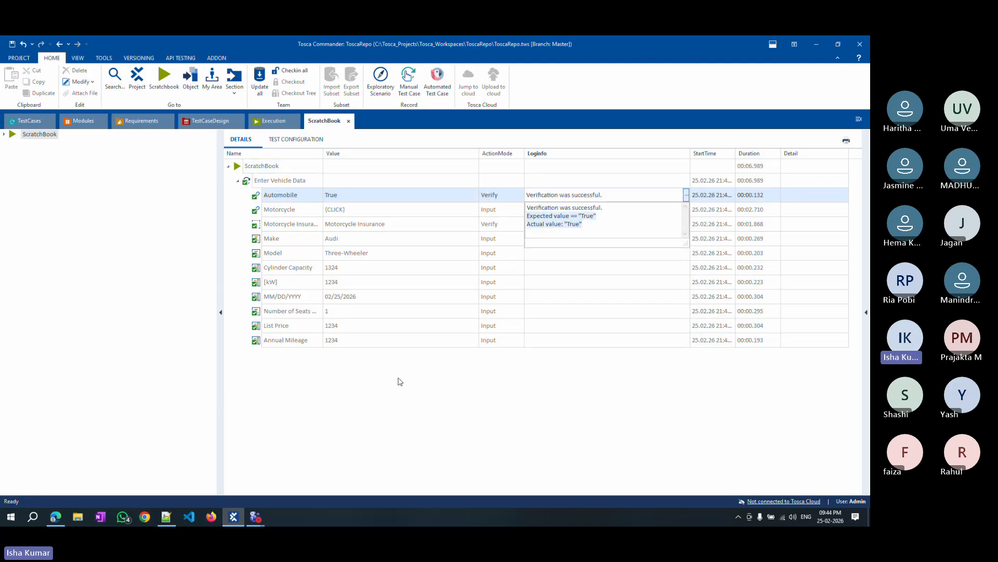
pyautogui.click(341, 379)
pyautogui.click(10, 116)
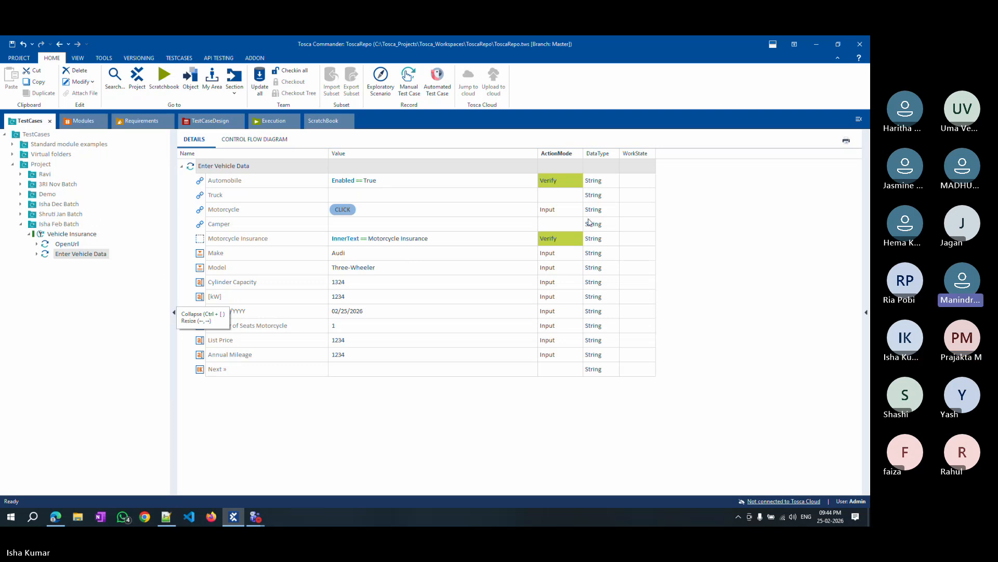
pyautogui.click(521, 195)
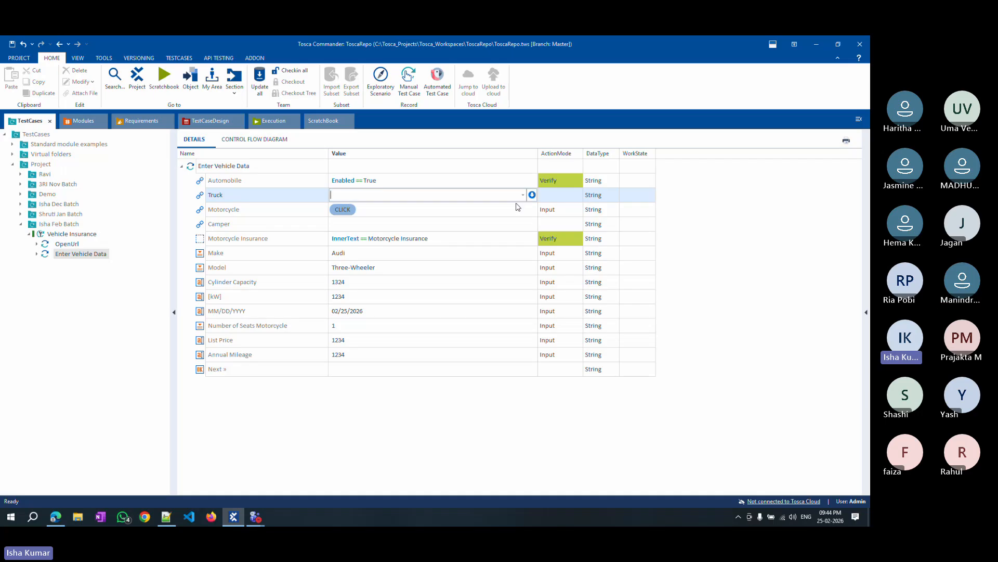
pyautogui.click(532, 195)
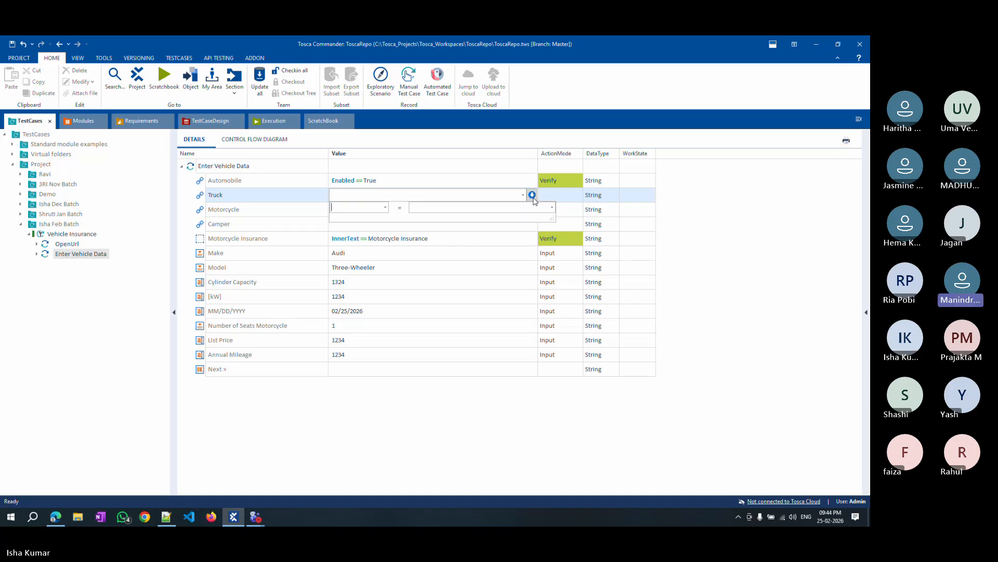
pyautogui.click(385, 208)
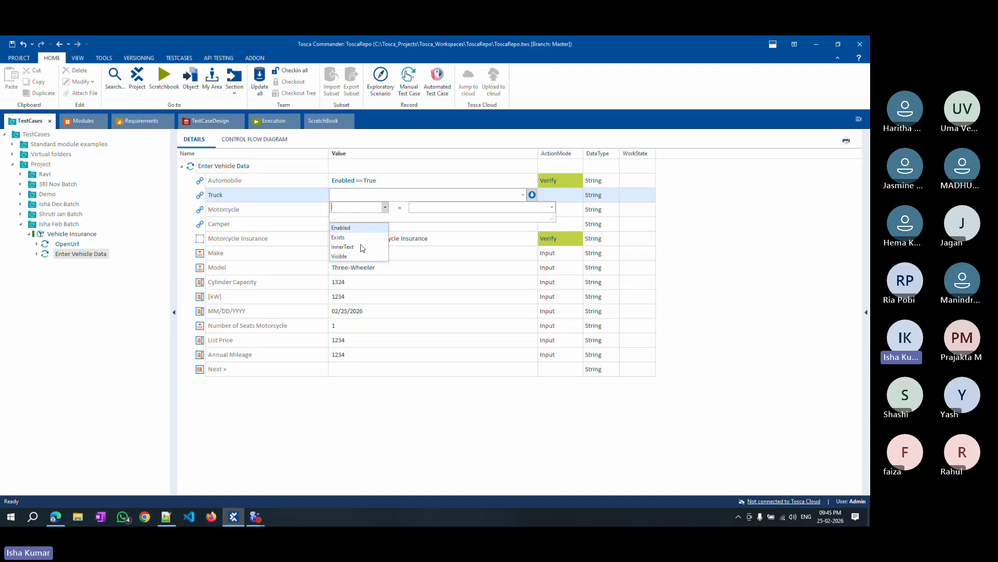
pyautogui.click(362, 450)
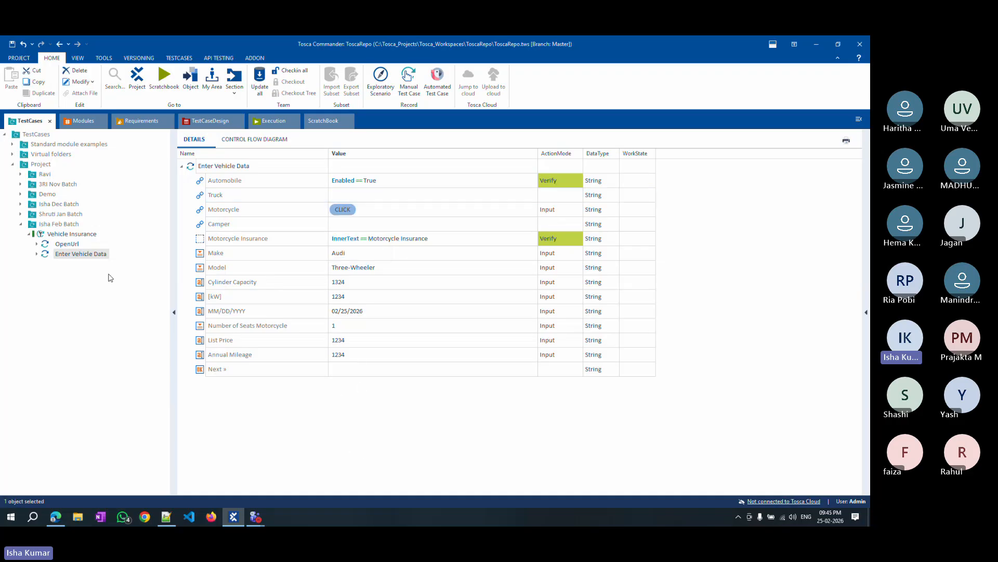
# Open a rescan of the Enter Vehicle Data module from the Modules section.
pyautogui.click(78, 122)
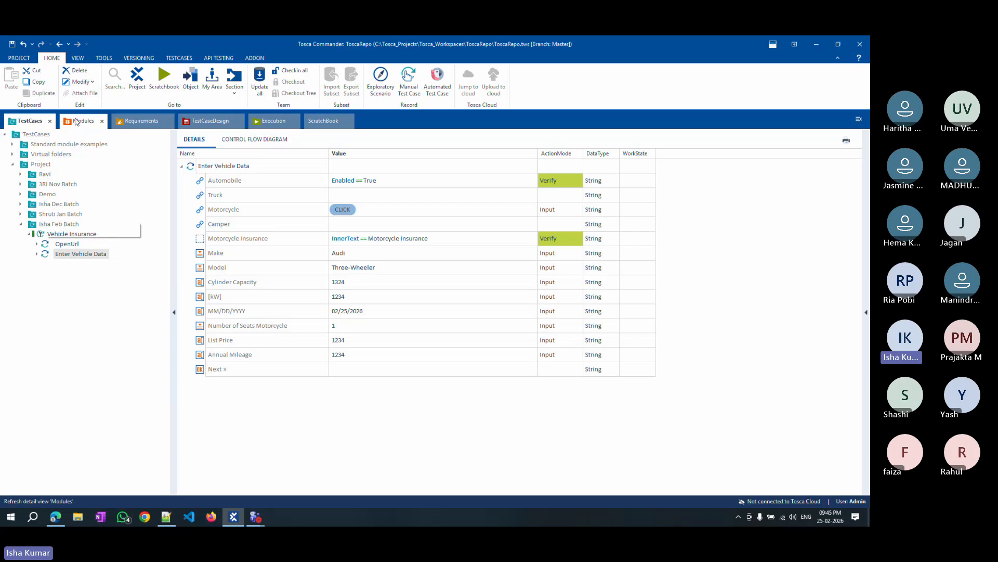
pyautogui.rightClick(62, 216)
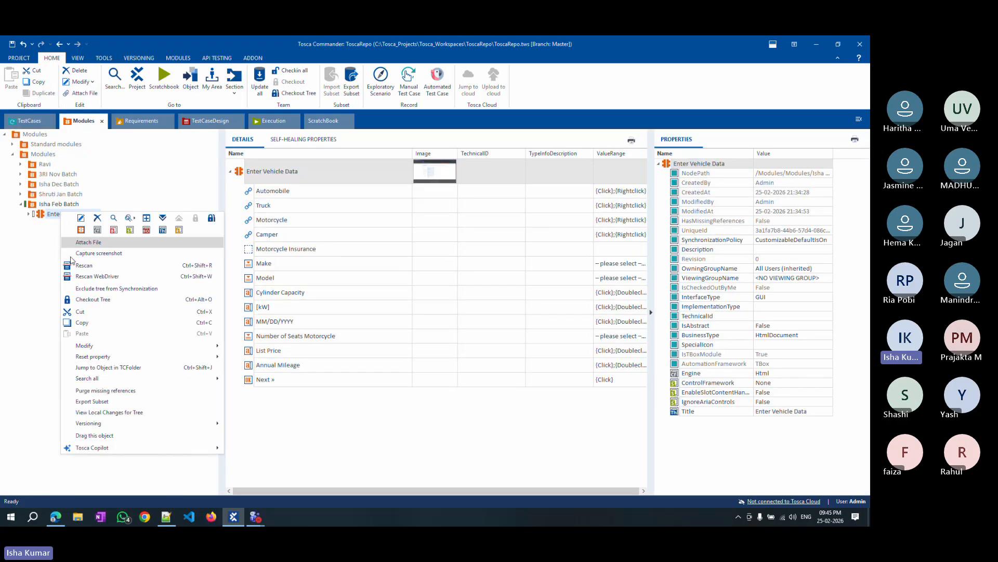
pyautogui.click(92, 266)
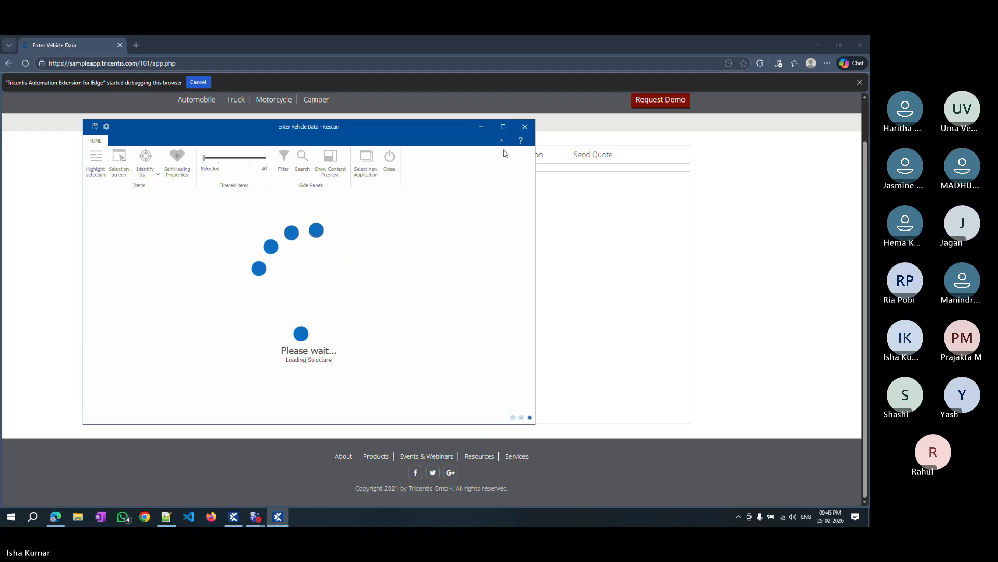
pyautogui.click(504, 128)
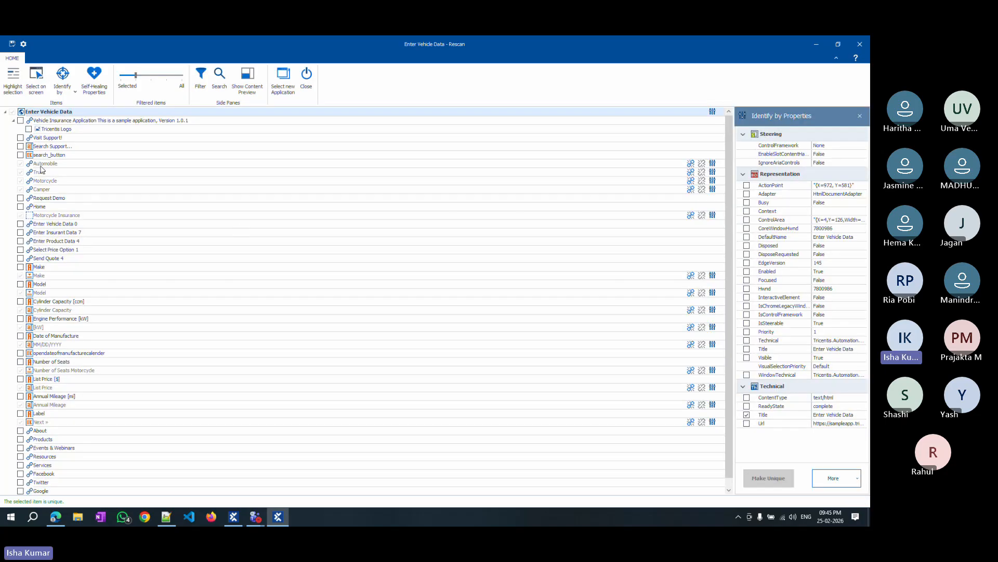
# Examine the Automobile control's identification properties in the rescan window, then close it without saving changes.
pyautogui.click(38, 163)
pyautogui.click(813, 237)
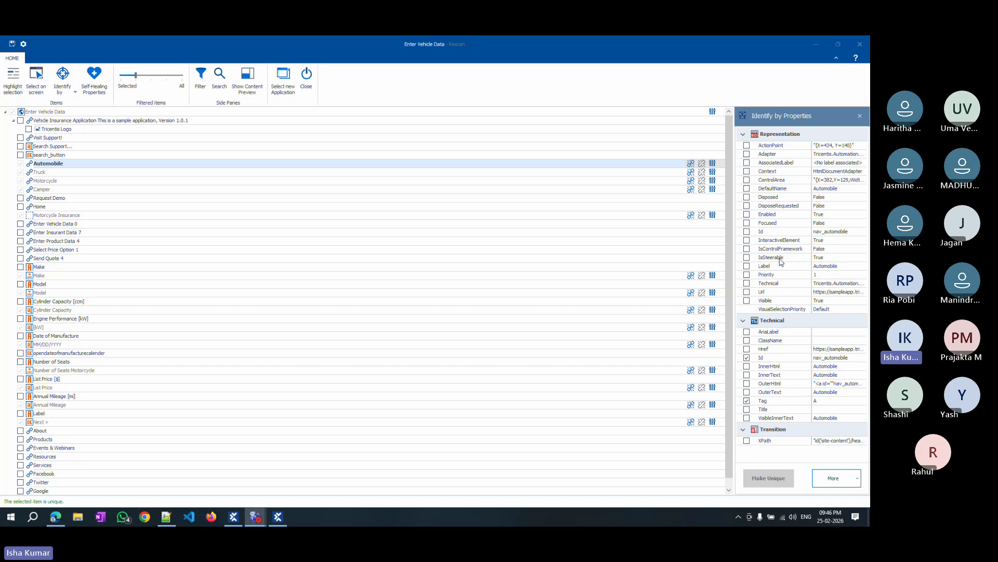
pyautogui.click(864, 47)
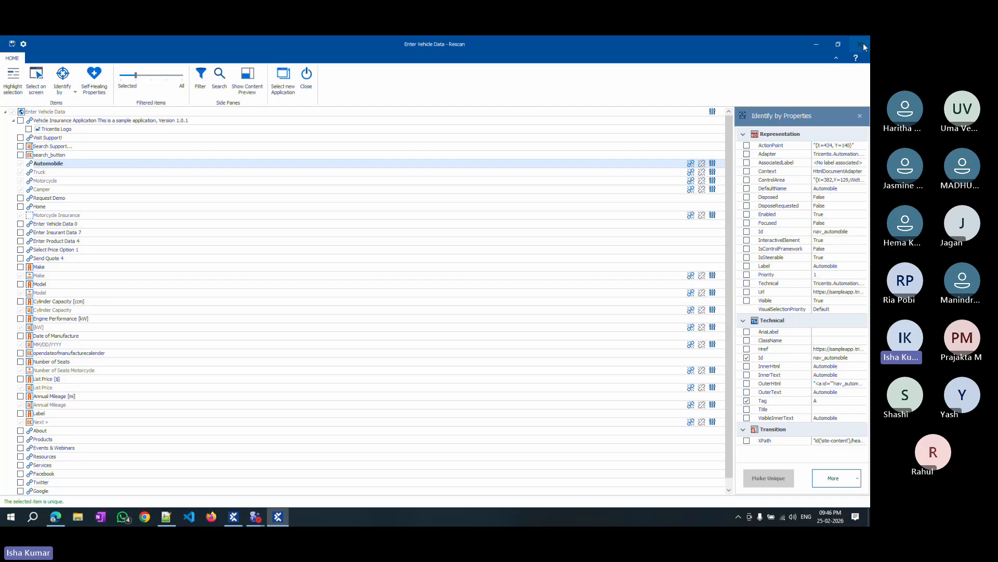
pyautogui.click(859, 52)
pyautogui.click(474, 304)
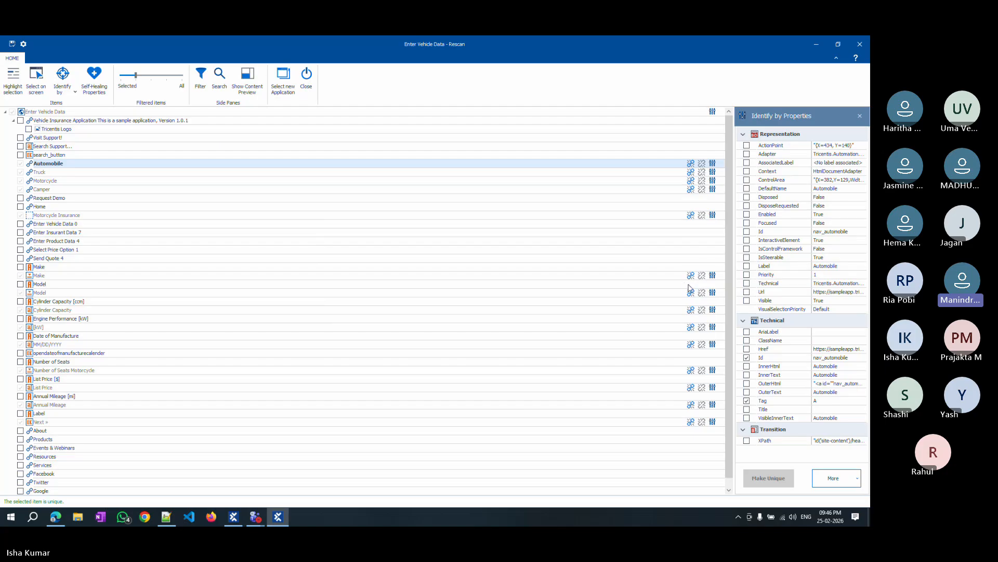
pyautogui.click(466, 109)
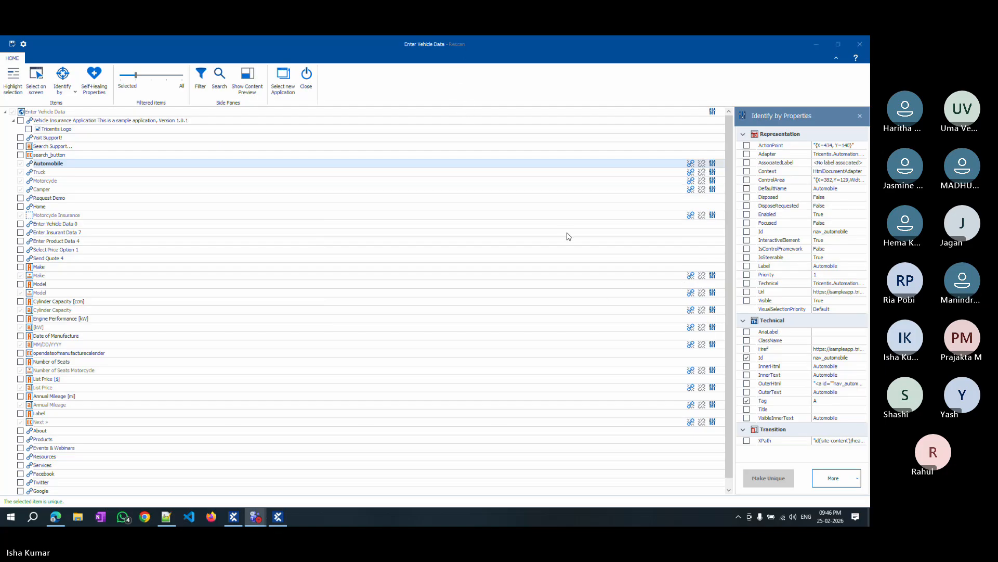
pyautogui.click(776, 214)
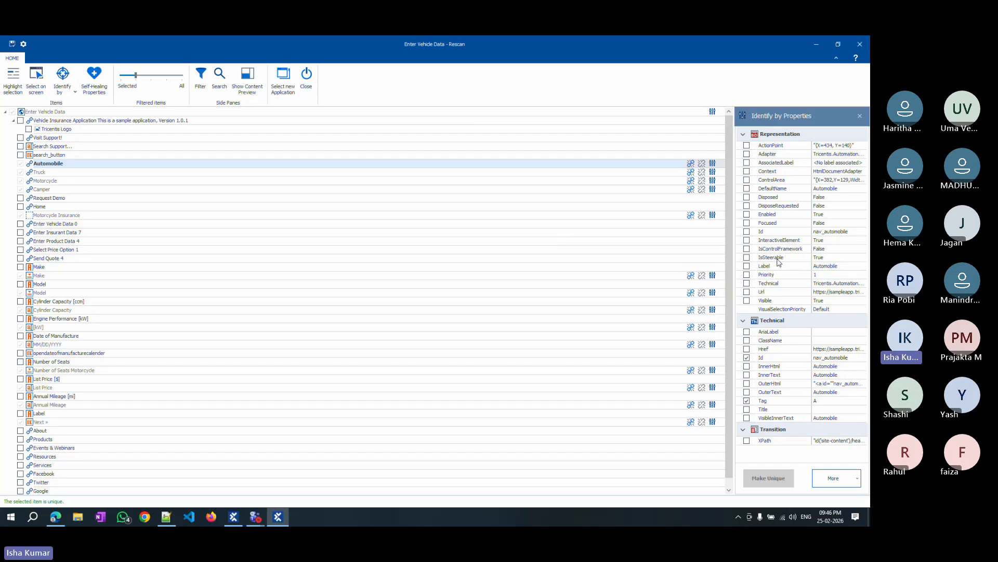
pyautogui.click(860, 45)
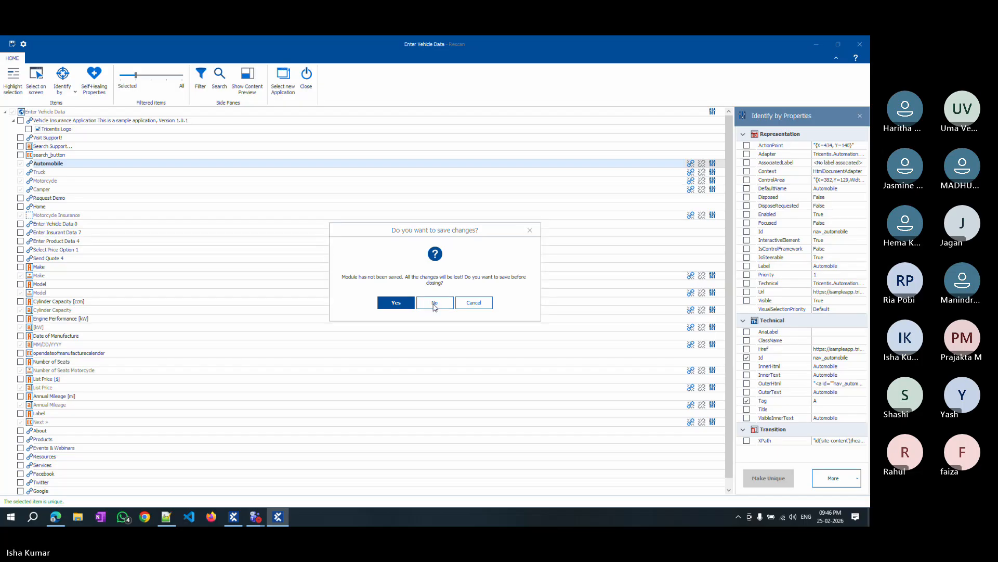
pyautogui.click(434, 304)
pyautogui.click(241, 519)
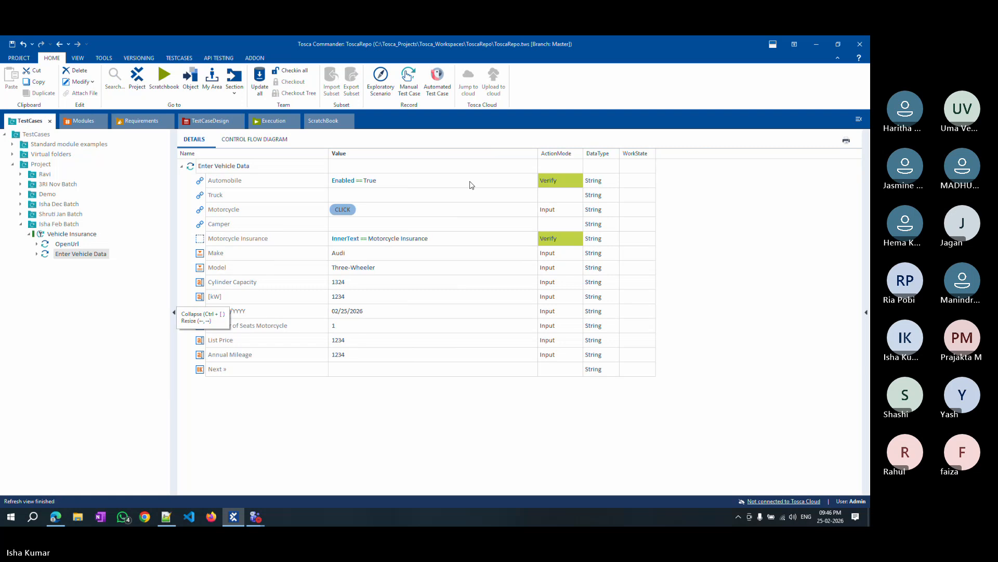
# Set the Truck step to verify IsSteerable == True.
pyautogui.click(468, 195)
pyautogui.click(533, 195)
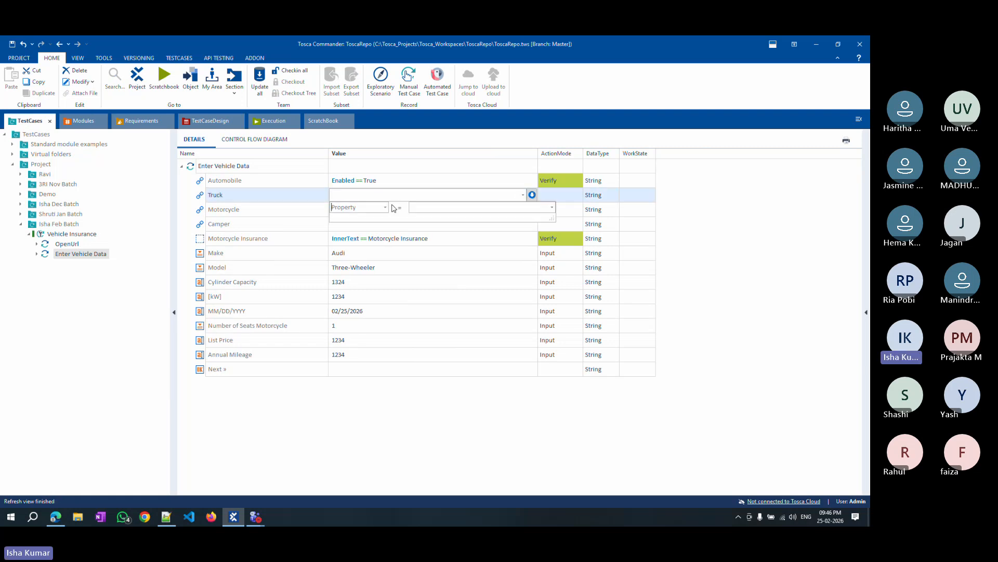
pyautogui.click(371, 207)
pyautogui.write('IsSteerable=')
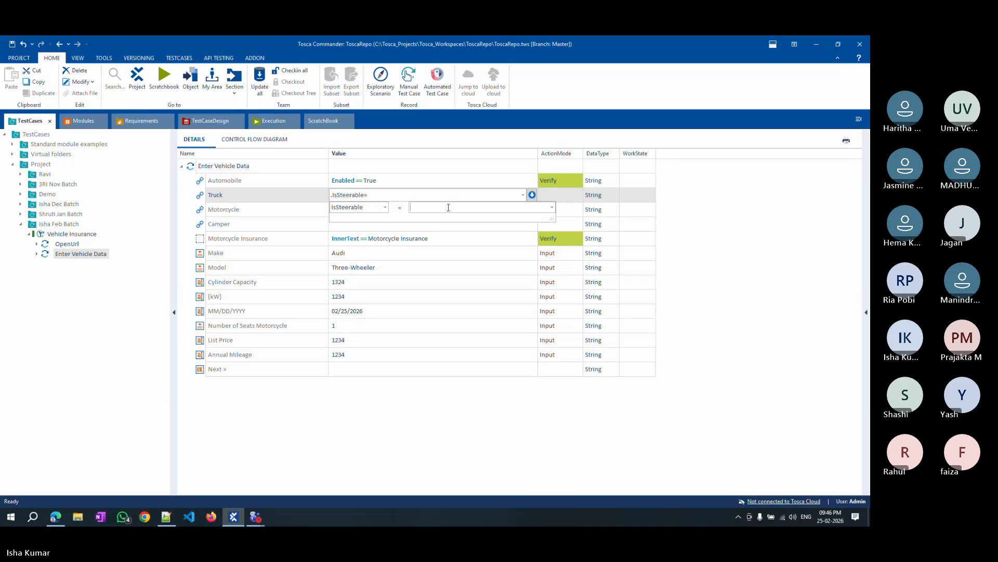
pyautogui.write('Tur')
pyautogui.press('BackSpace')
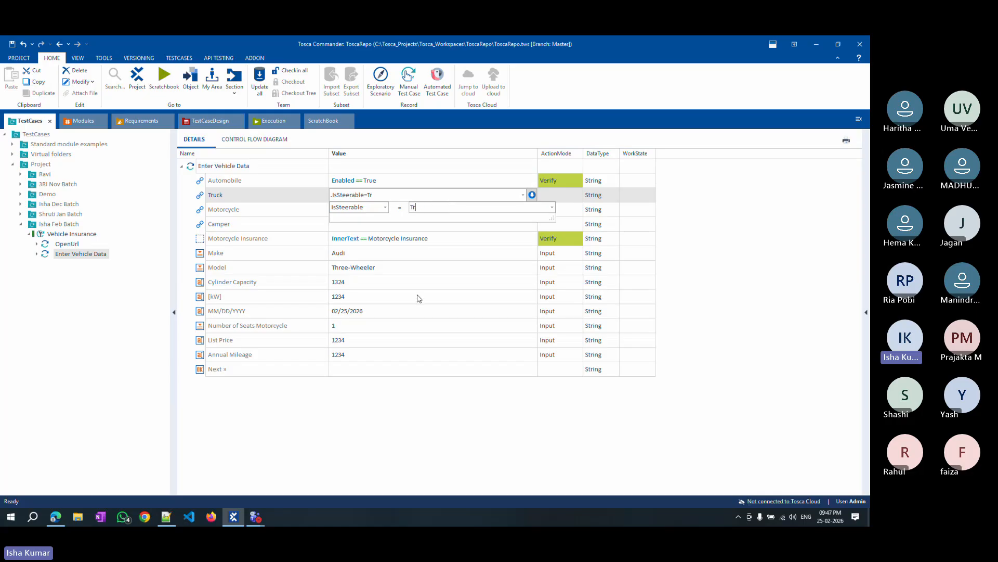
pyautogui.write('ue')
pyautogui.click(388, 423)
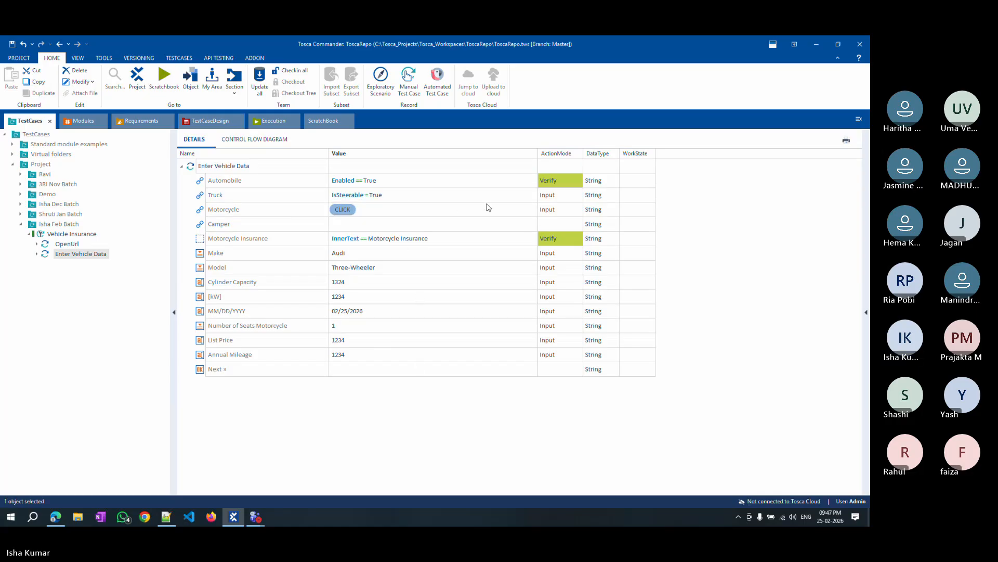
pyautogui.click(558, 198)
pyautogui.press('v')
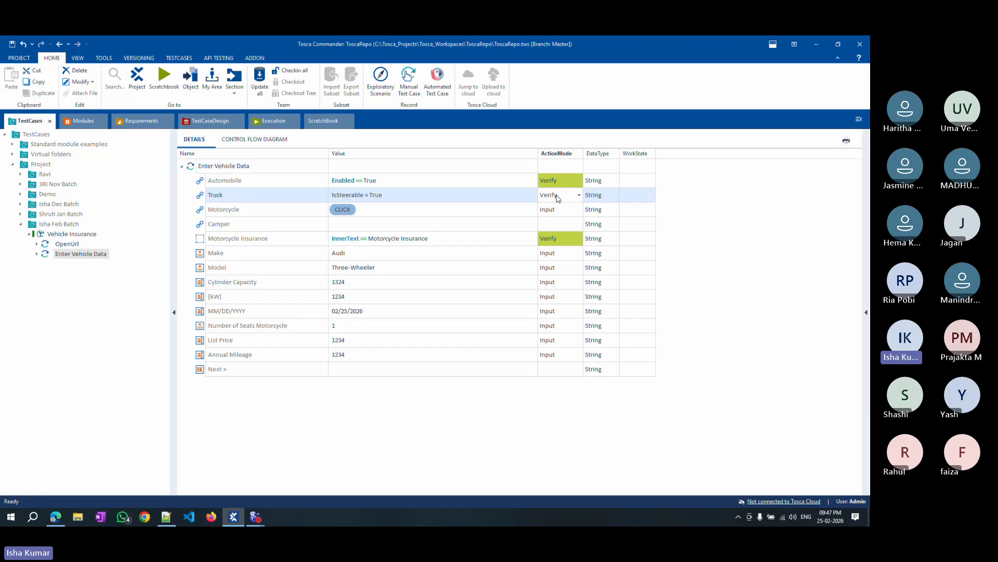
pyautogui.click(487, 359)
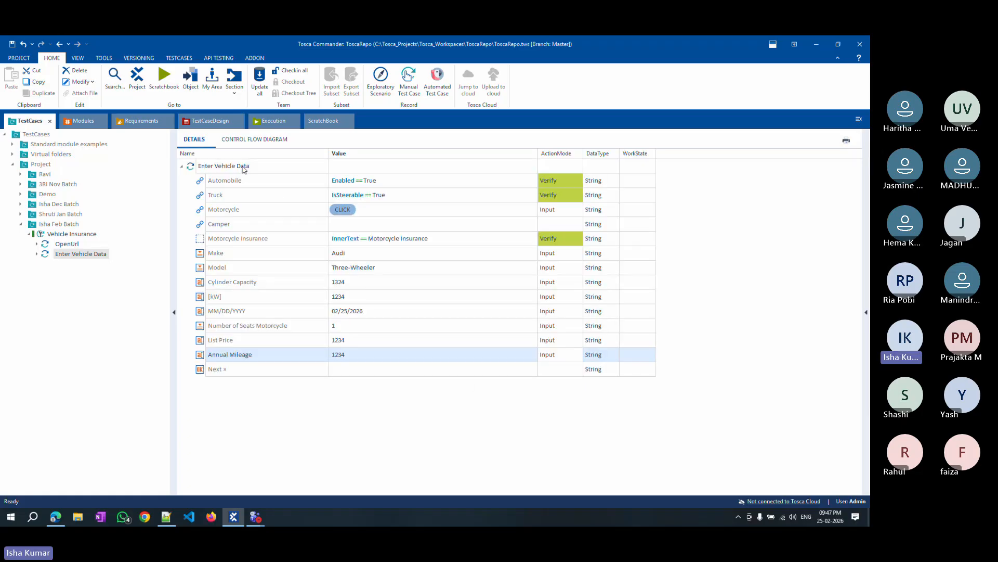
# Run the Enter Vehicle Data test step in ScratchBook.
pyautogui.rightClick(244, 168)
pyautogui.click(291, 244)
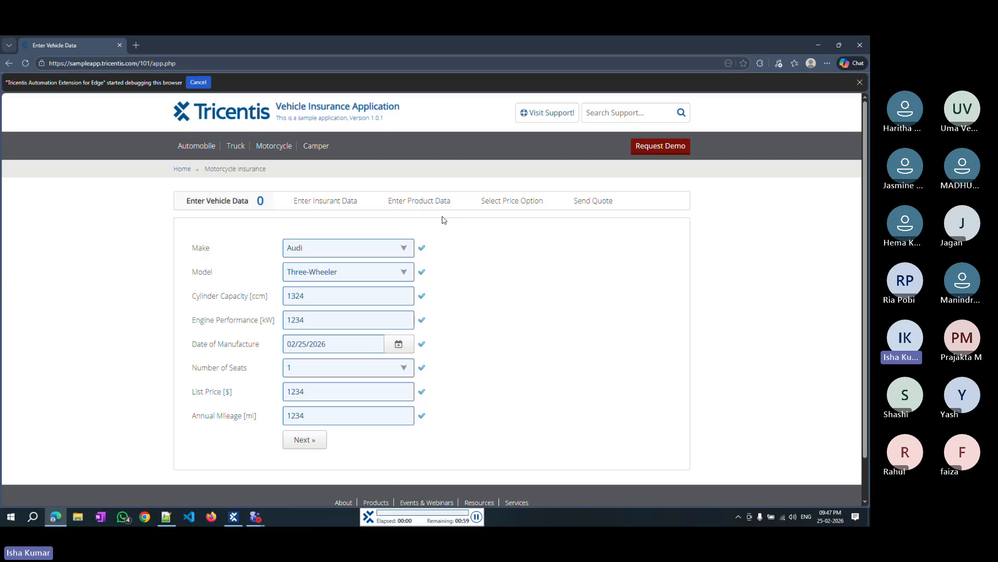
pyautogui.click(276, 150)
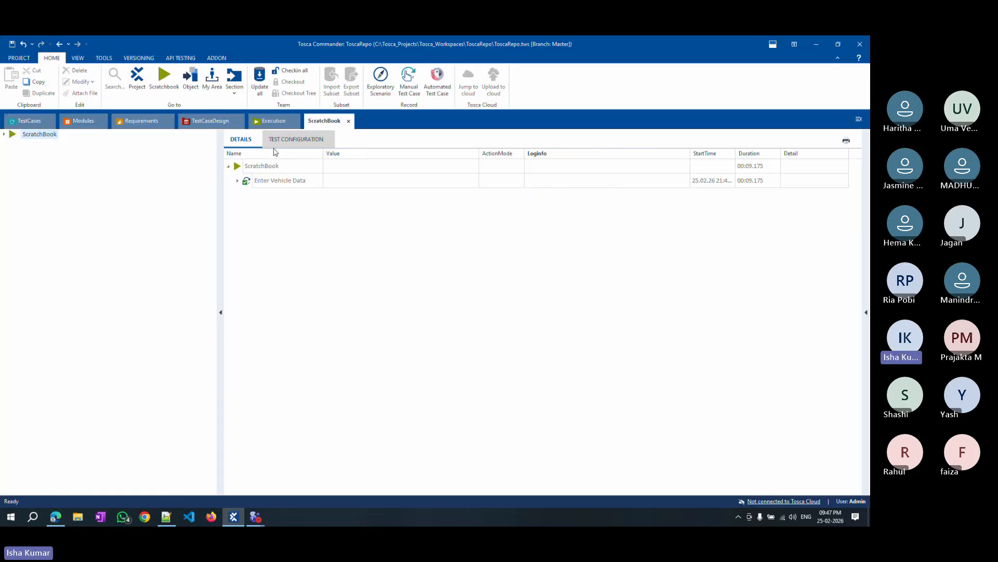
# Expand the Enter Vehicle Data results in the ScratchBook log, then return to the test cases.
pyautogui.click(237, 180)
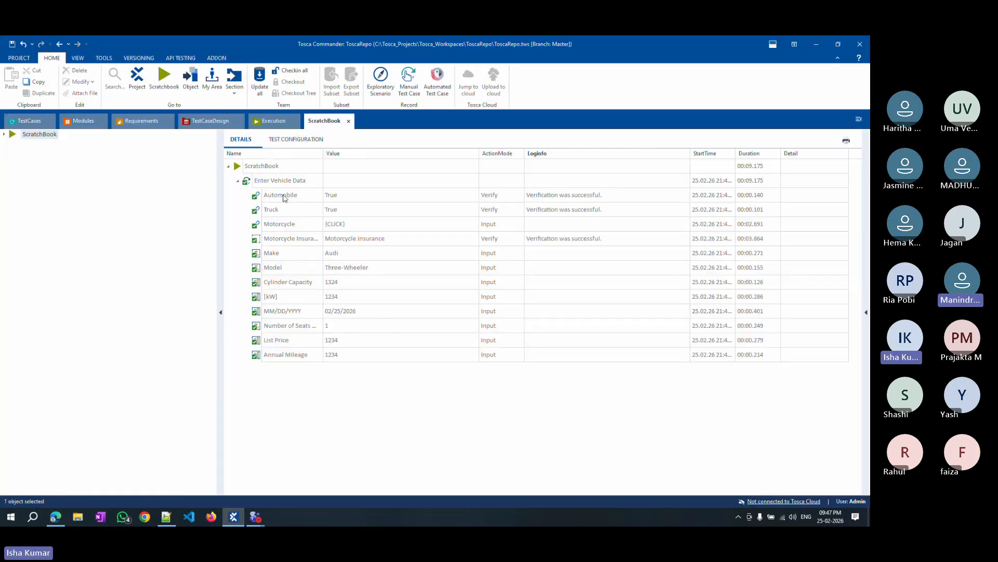
pyautogui.click(29, 121)
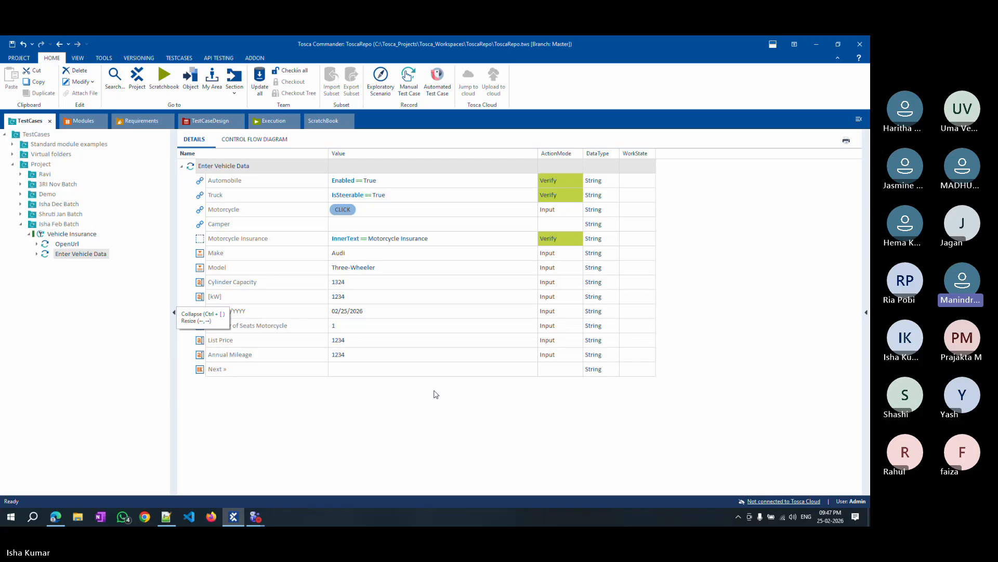
# Check the sample app page in the browser and the OpenUrl test step's settings.
pyautogui.click(56, 515)
pyautogui.scroll(1, 197, 166)
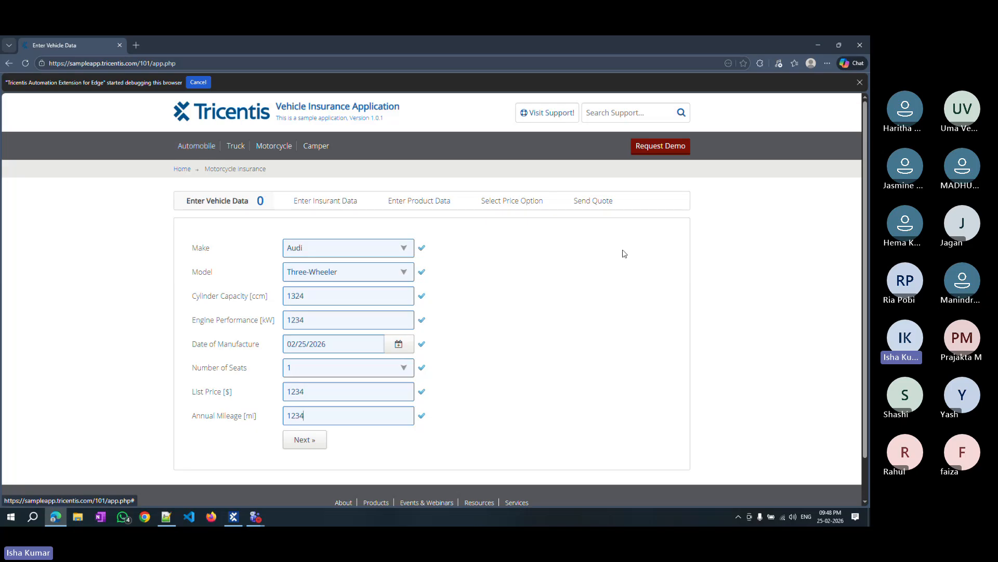
pyautogui.click(818, 45)
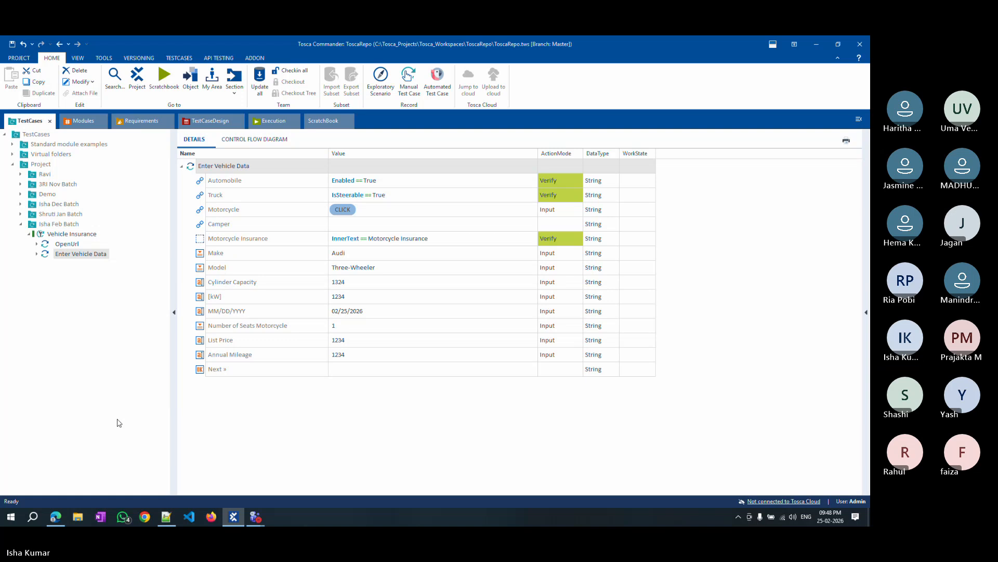
pyautogui.click(67, 244)
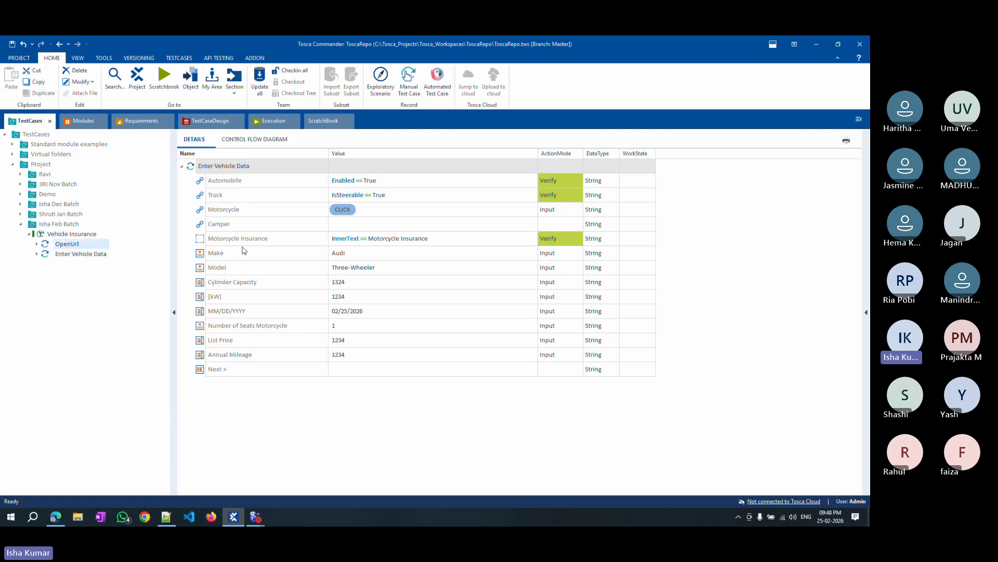
pyautogui.click(92, 254)
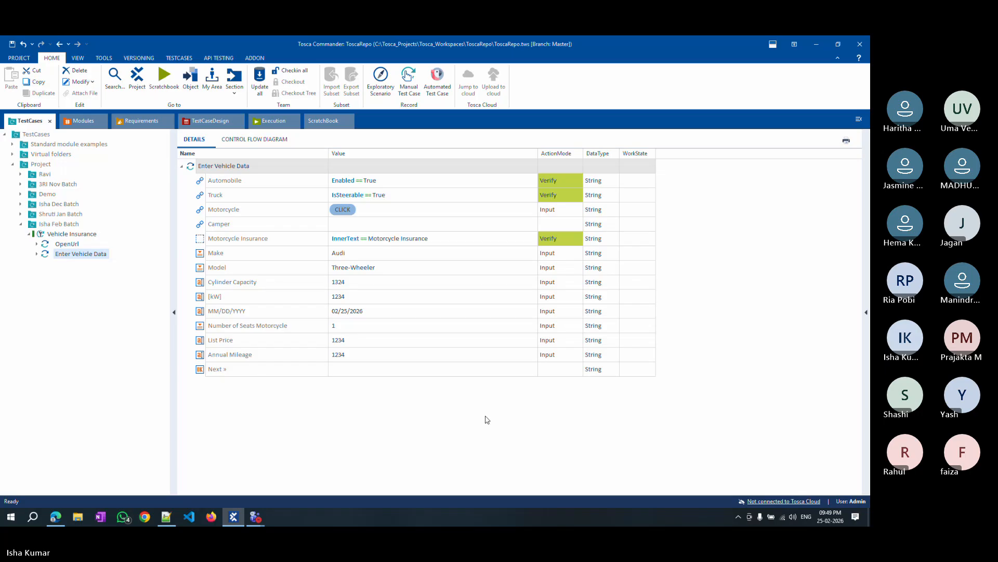
pyautogui.click(56, 517)
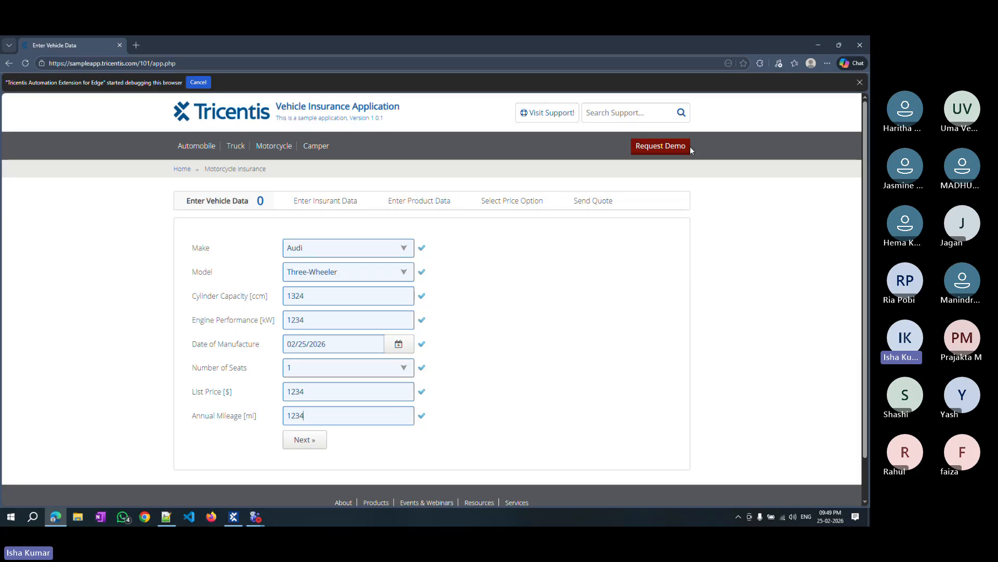
pyautogui.click(820, 47)
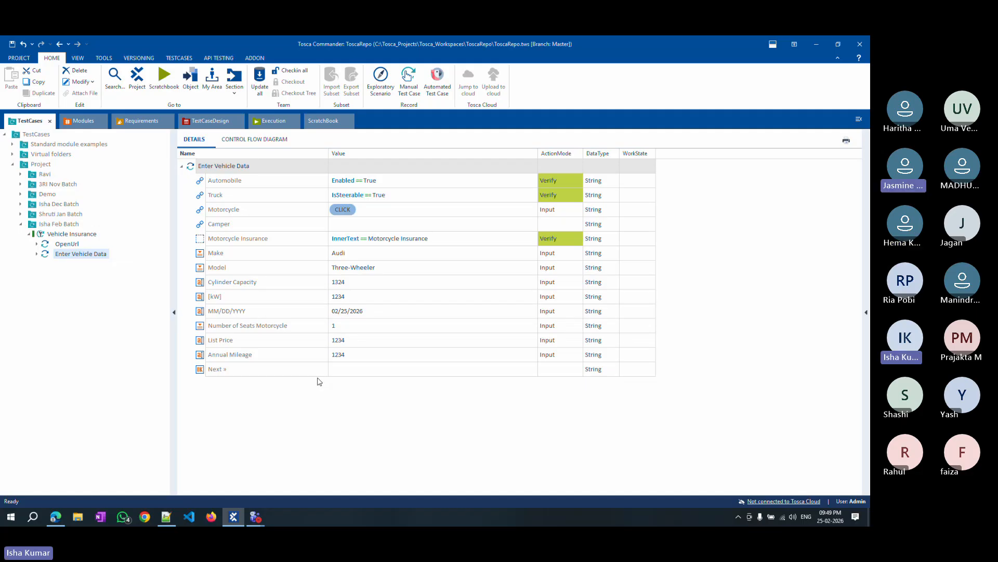
# Browse the Standard modules to the Timing folder under TBox Automation Tools.
pyautogui.click(63, 121)
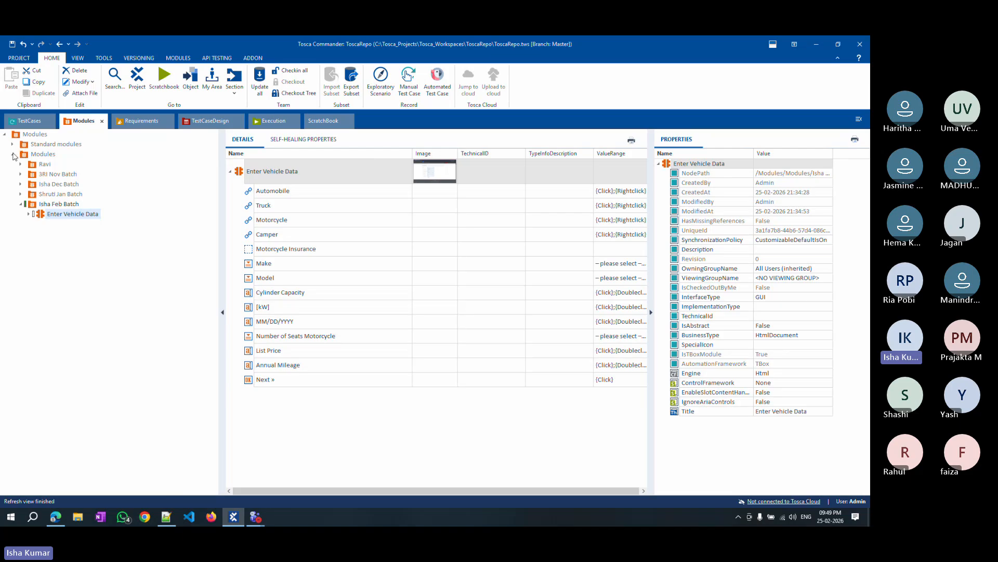
pyautogui.click(13, 154)
pyautogui.click(12, 144)
pyautogui.click(20, 154)
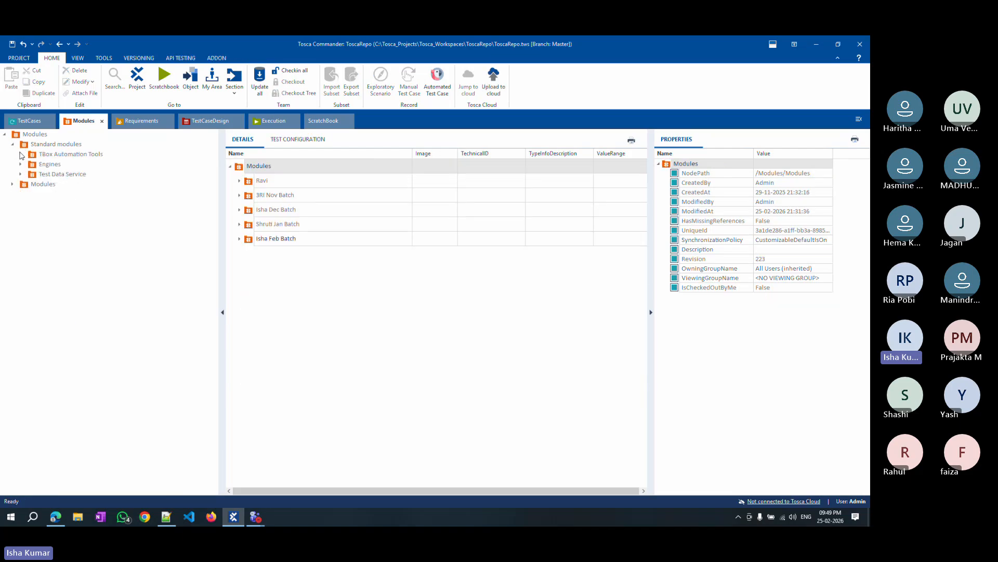
pyautogui.click(20, 154)
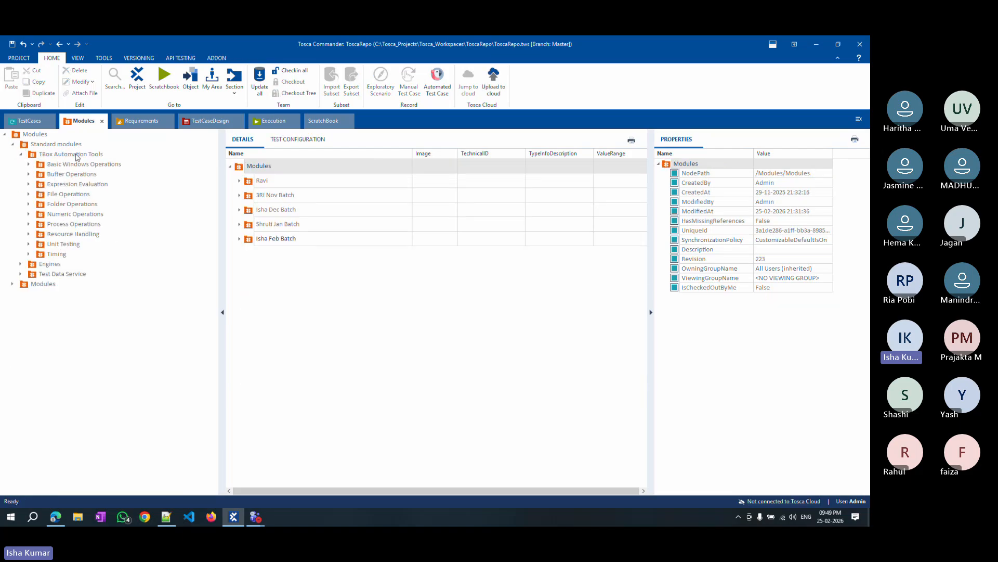
pyautogui.click(58, 254)
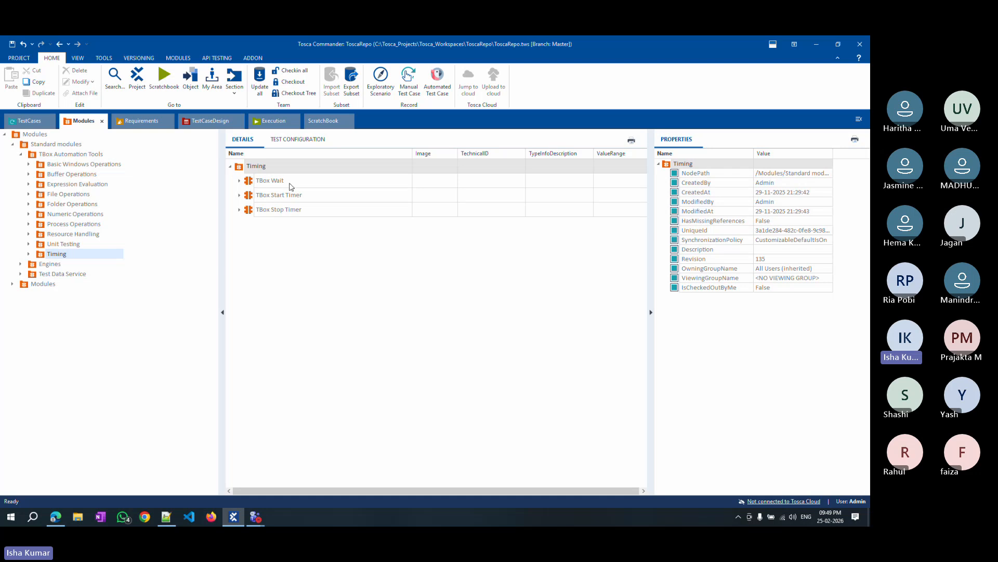
# Add a TBox Wait step after OpenUrl in the Vehicle Insurance test case and set its Duration to 10000.
pyautogui.moveTo(260, 181); pyautogui.dragTo(69, 233)
pyautogui.moveTo(50, 265); pyautogui.dragTo(55, 256)
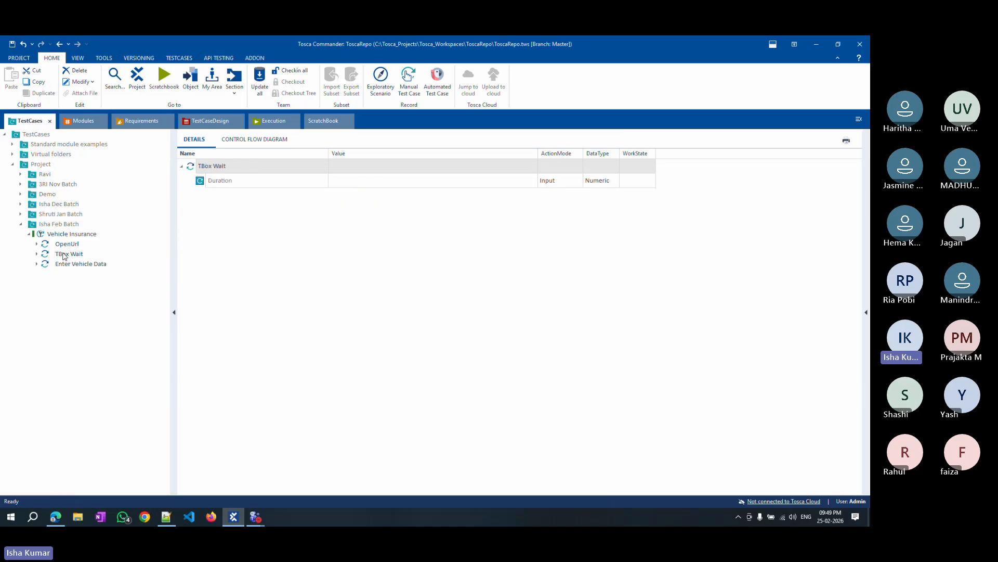
pyautogui.click(97, 301)
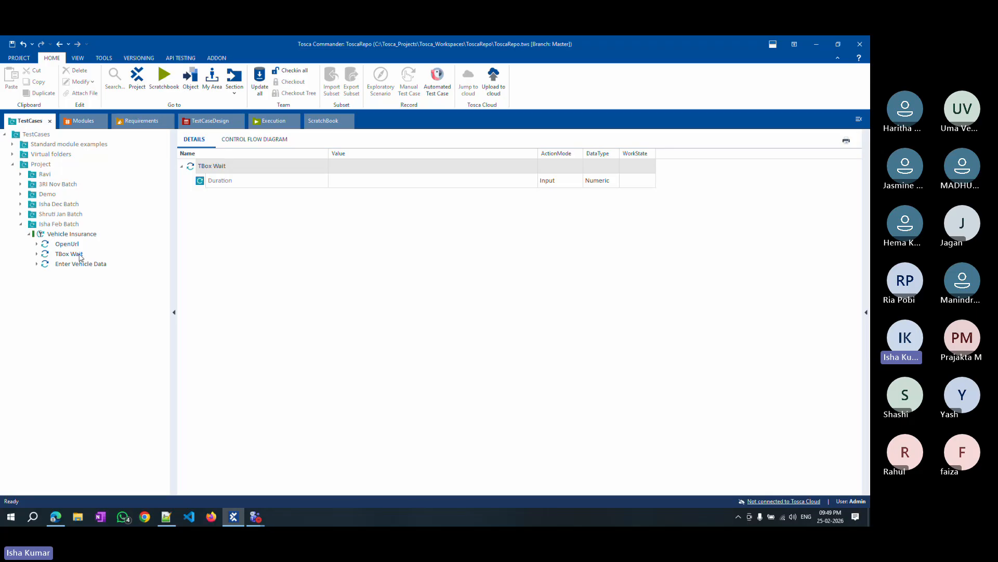
pyautogui.click(329, 186)
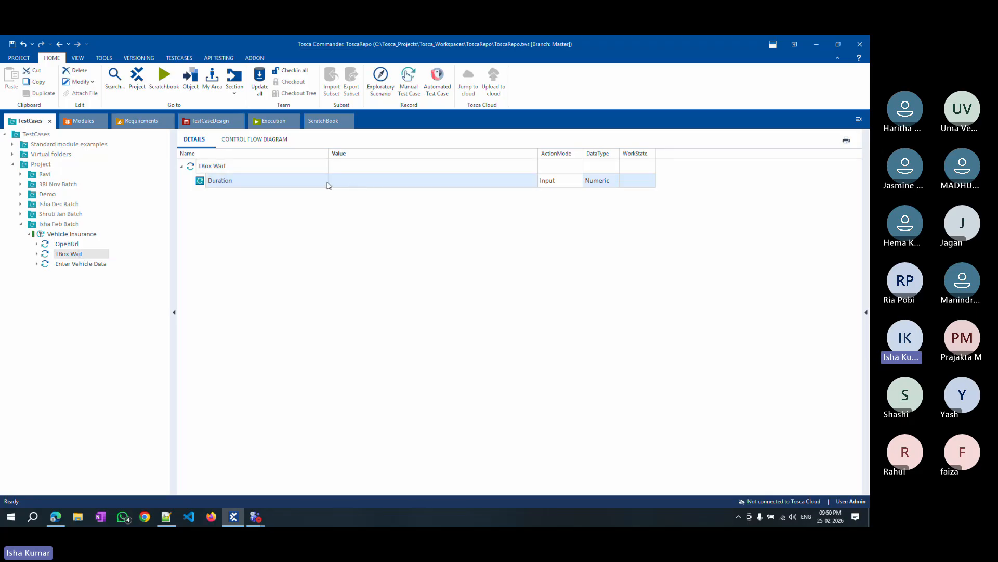
pyautogui.click(345, 180)
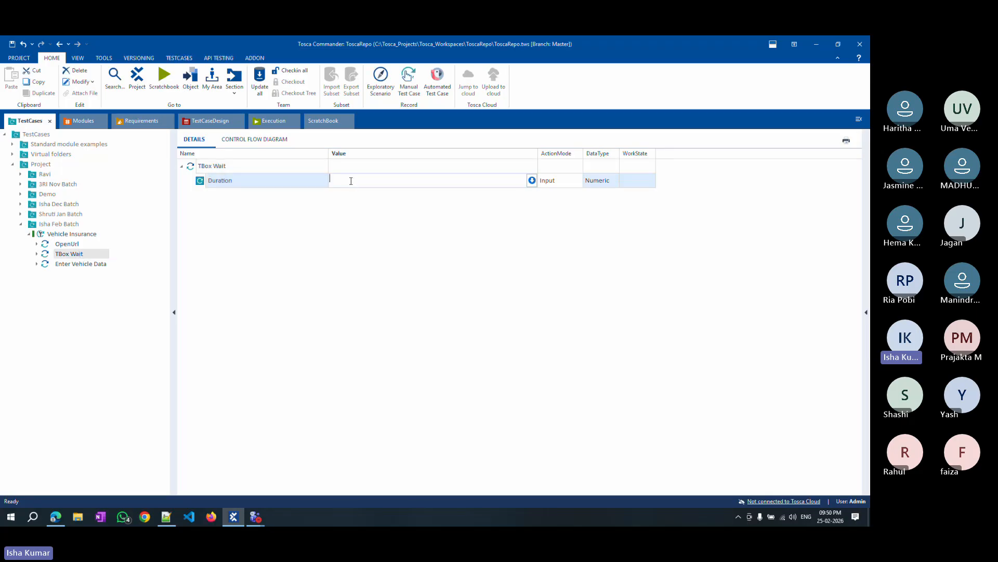
pyautogui.write('10000')
pyautogui.click(348, 212)
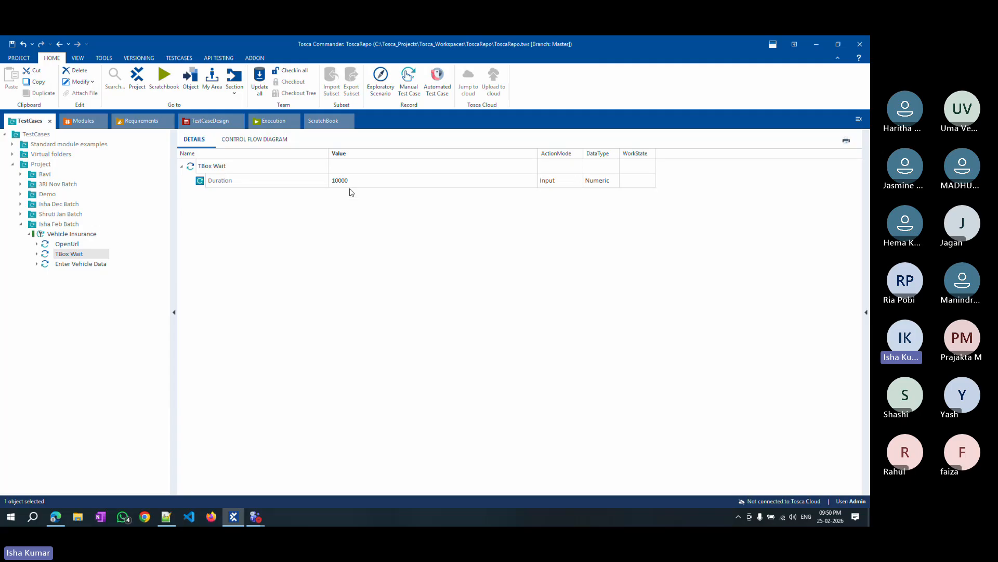
# Run the Vehicle Insurance test case in ScratchBook.
pyautogui.click(68, 233)
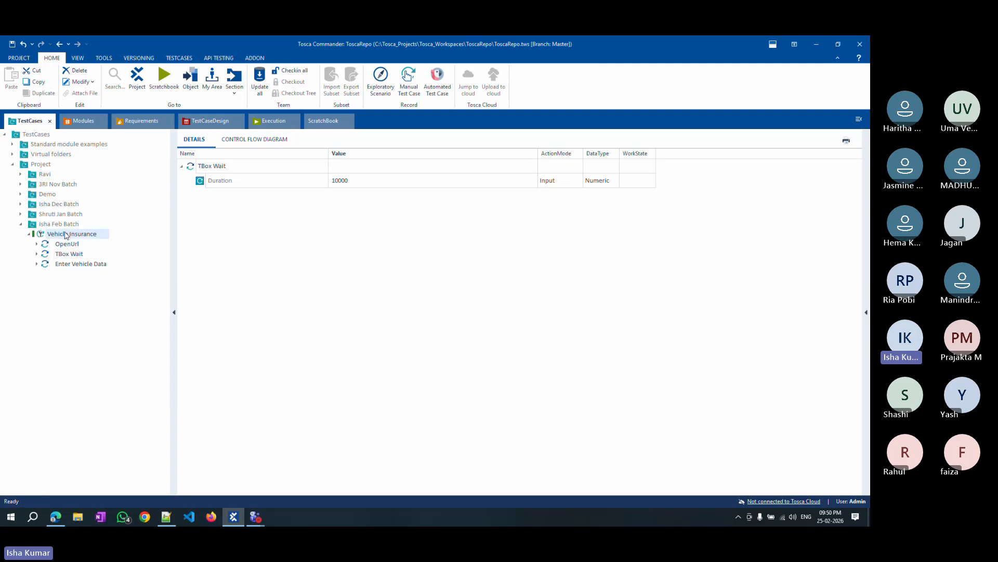
pyautogui.rightClick(69, 234)
pyautogui.click(97, 297)
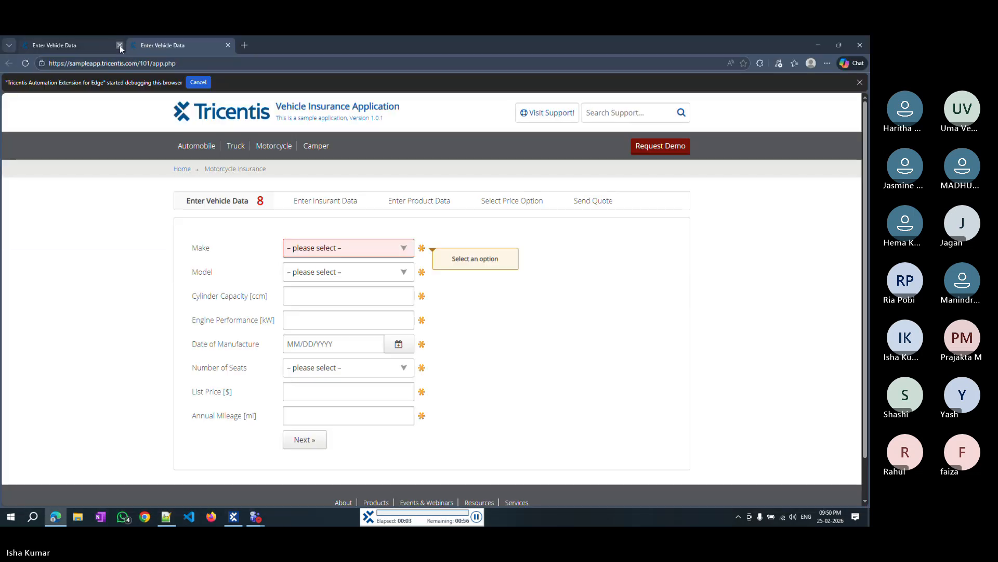
pyautogui.click(120, 45)
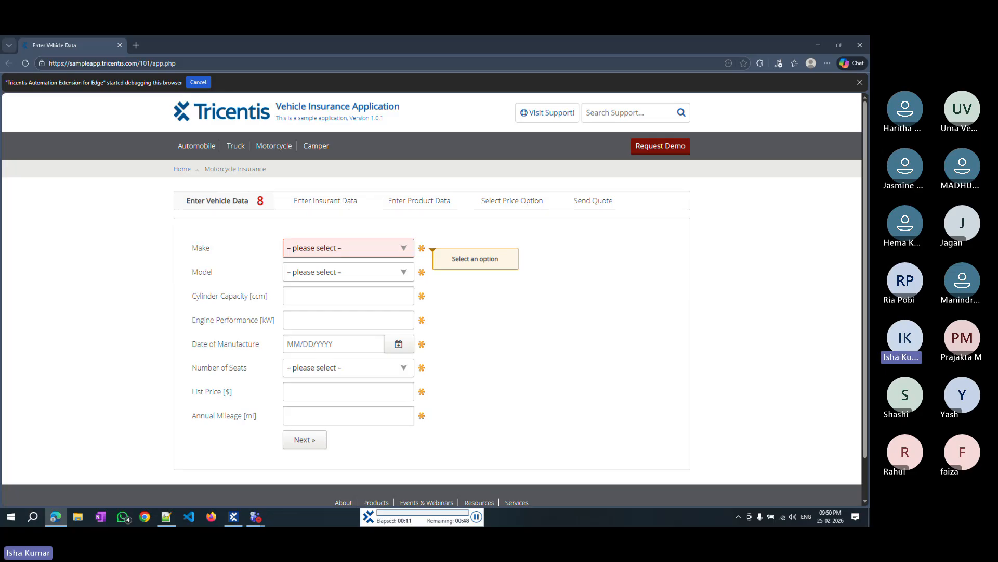
pyautogui.click(274, 147)
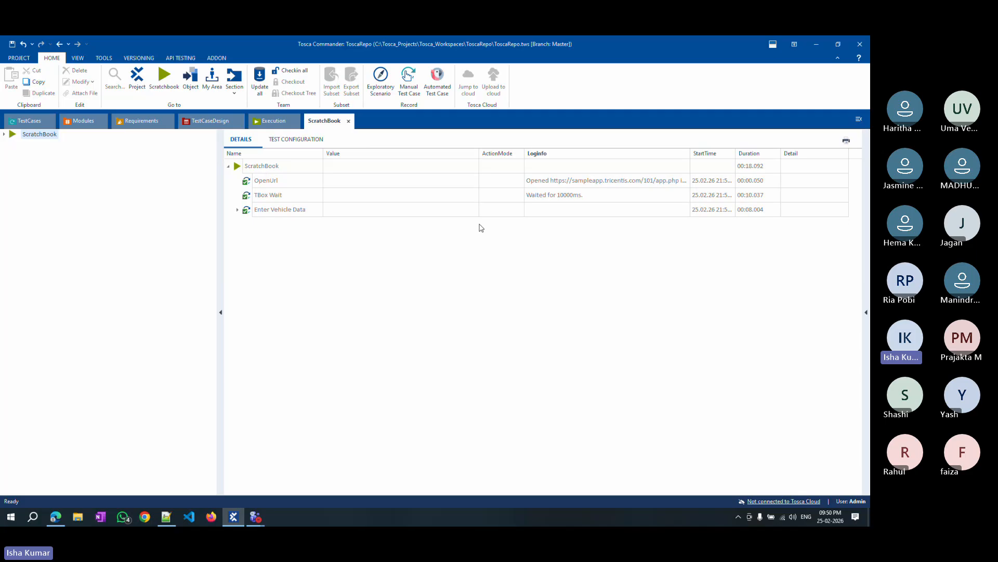
# Expand and collapse the Enter Vehicle Data results in the ScratchBook log.
pyautogui.click(237, 210)
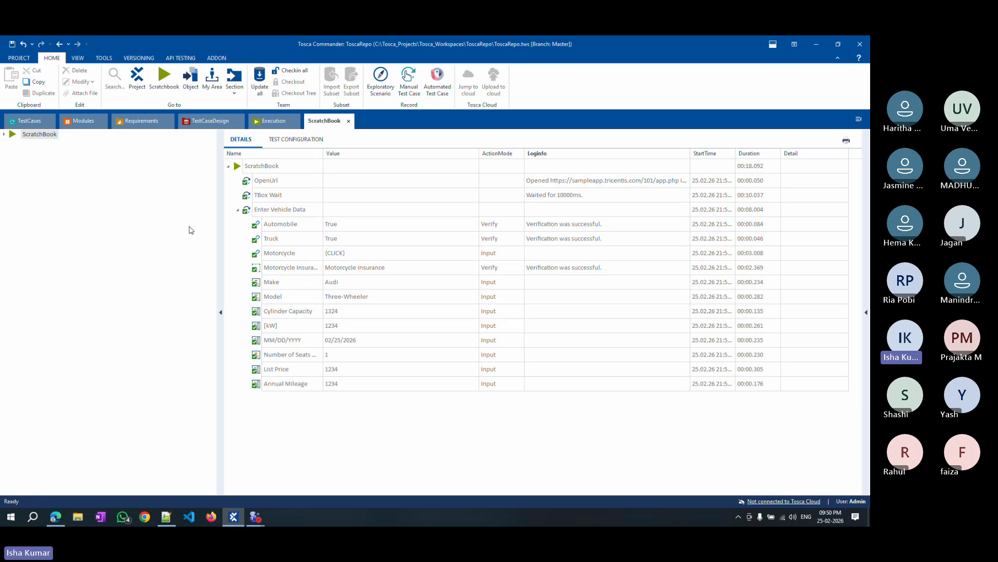
pyautogui.click(238, 210)
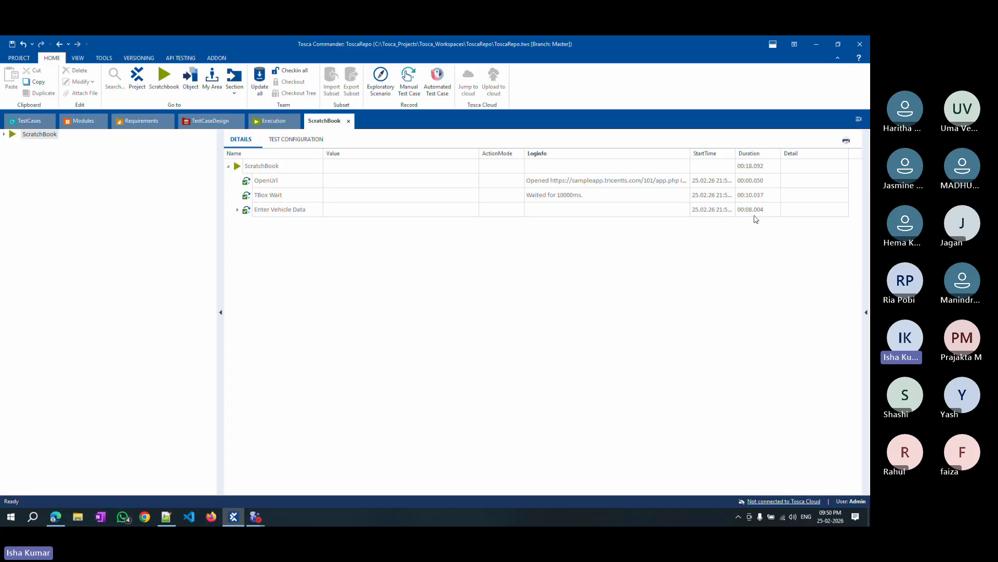
pyautogui.click(237, 209)
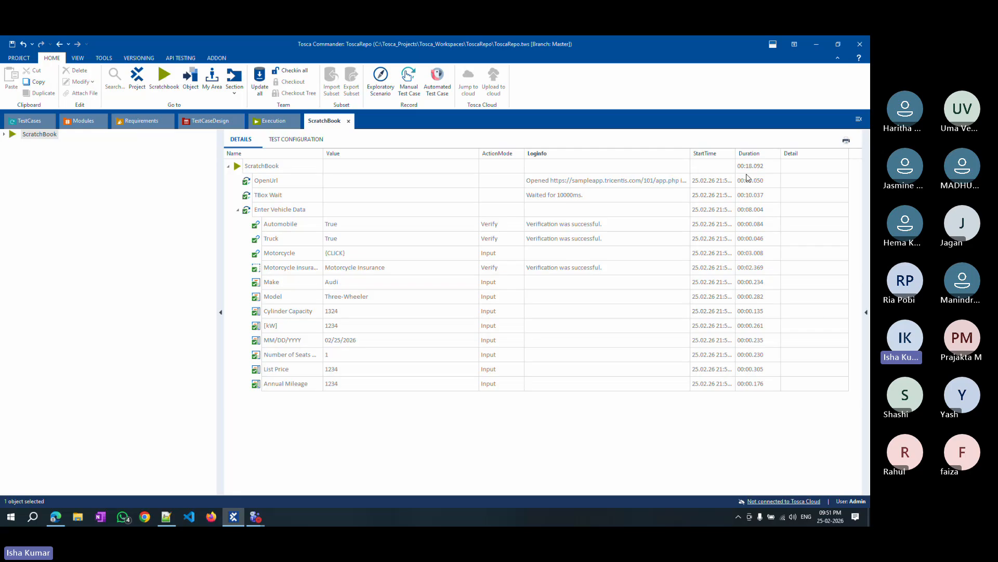
pyautogui.click(238, 210)
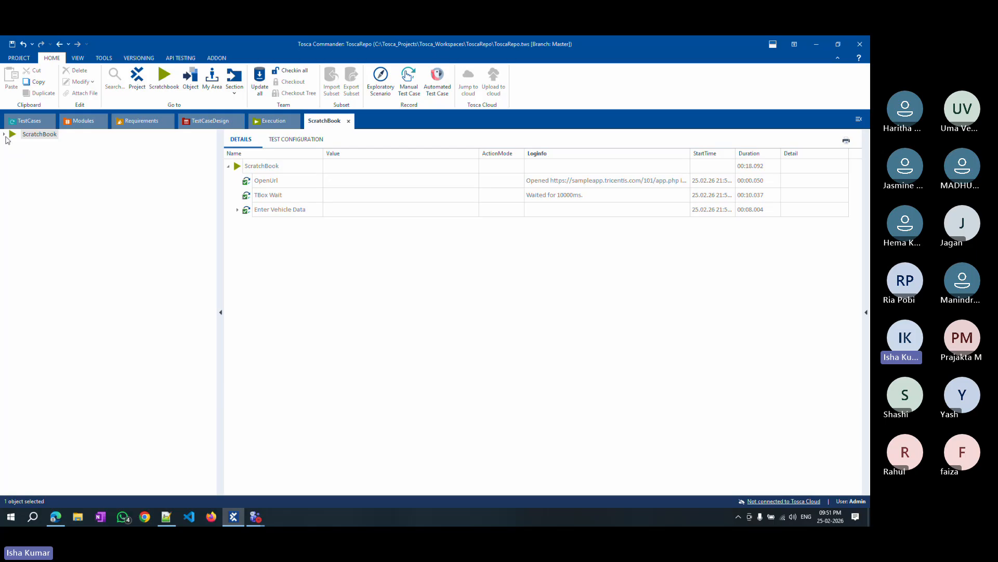
# Review the OpenUrl, TBox Wait and Enter Vehicle Data test steps in the Vehicle Insurance test case.
pyautogui.click(29, 121)
pyautogui.click(73, 254)
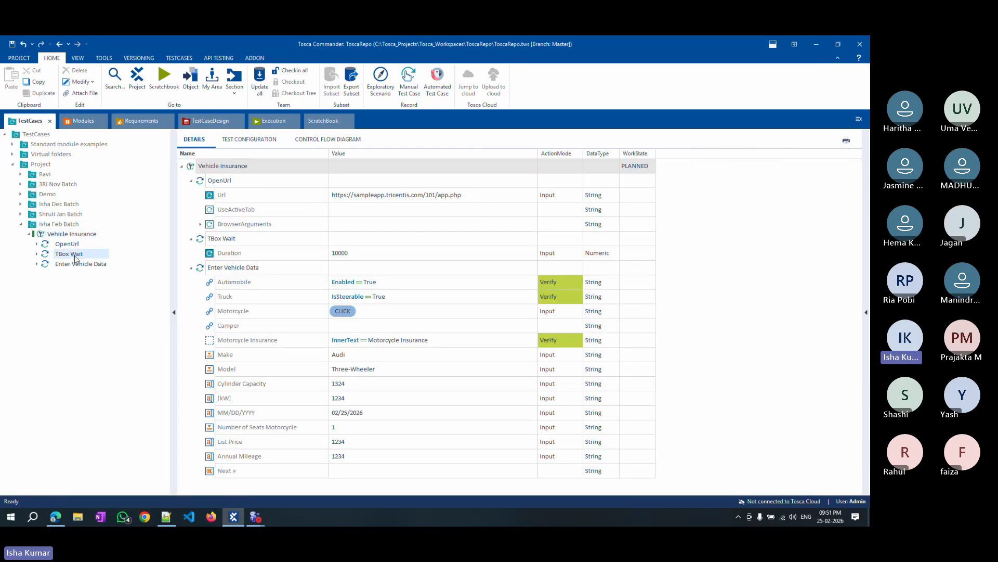
pyautogui.click(68, 245)
pyautogui.click(69, 254)
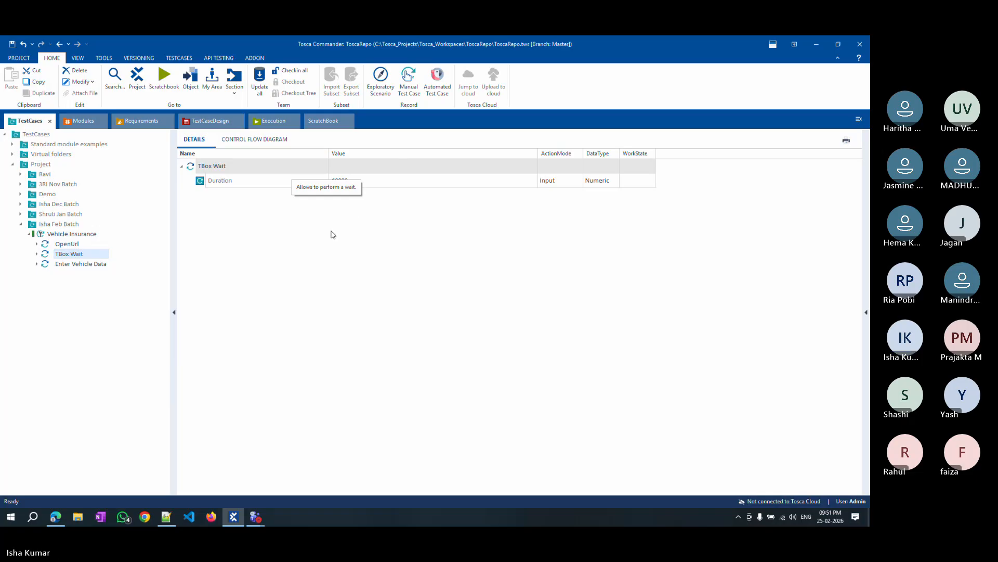
pyautogui.click(293, 250)
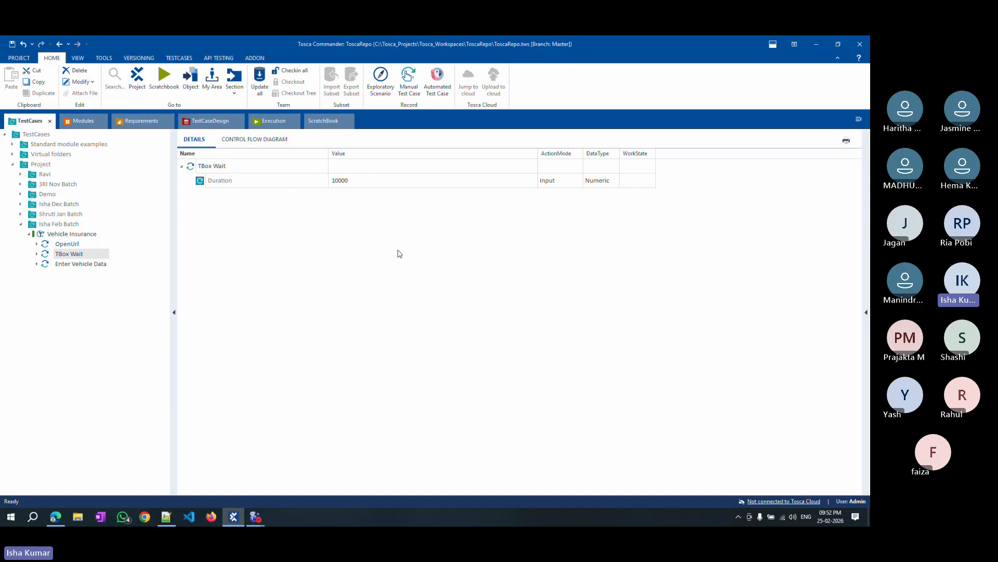
pyautogui.click(78, 265)
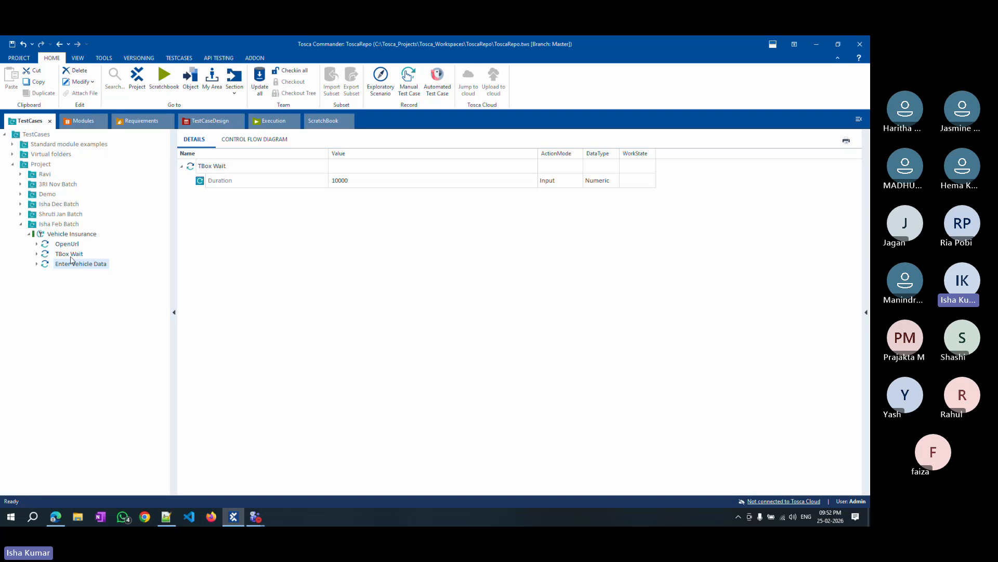
pyautogui.click(49, 256)
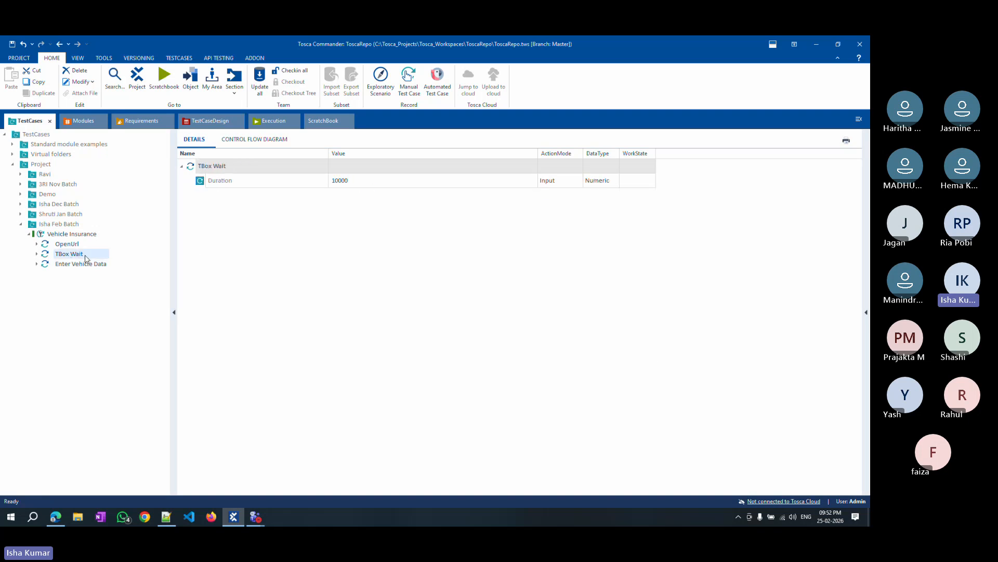
# Set the Automobile control's ActionMode to WaitOn in the Enter Vehicle Data test step.
pyautogui.click(81, 265)
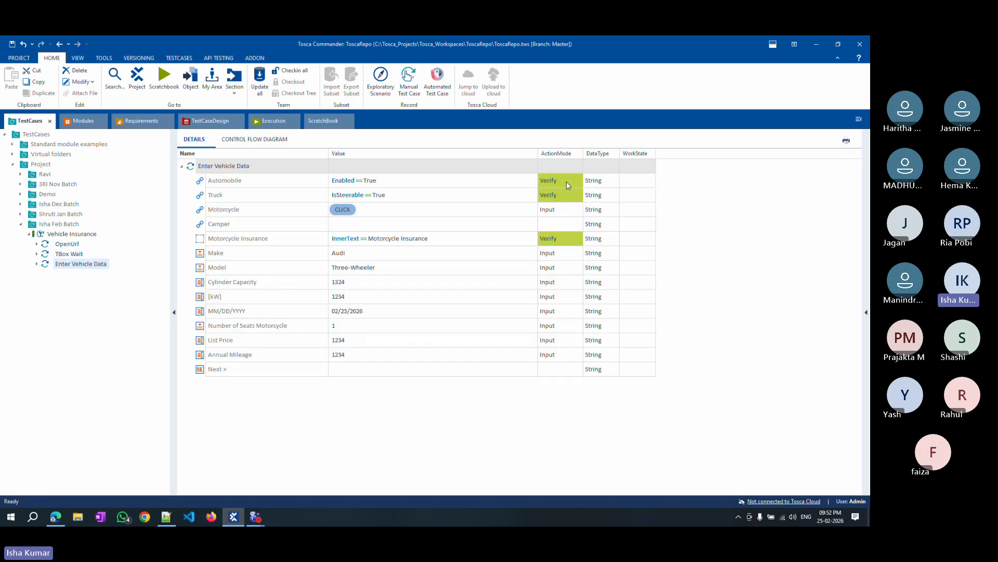
pyautogui.click(566, 182)
pyautogui.click(566, 182)
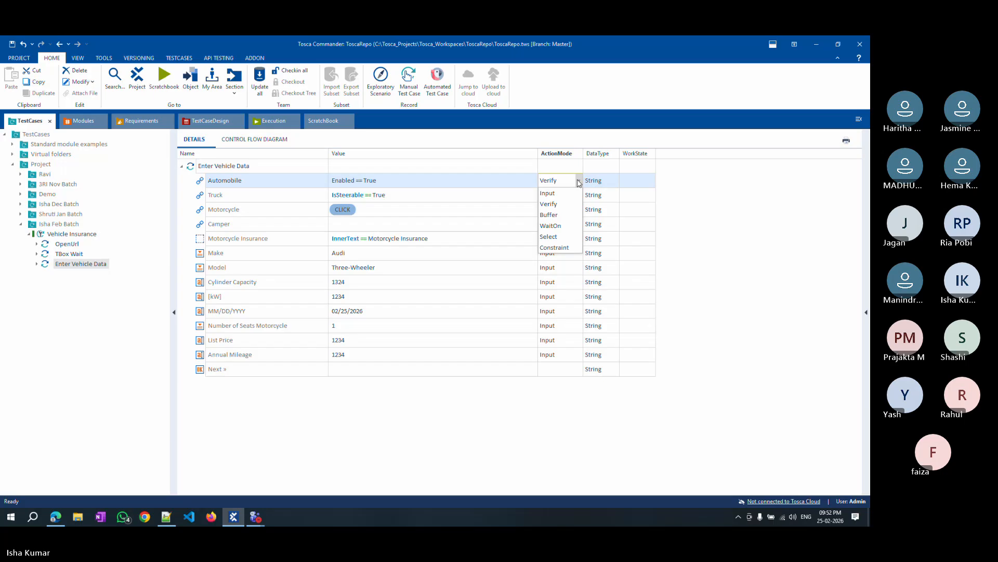
pyautogui.click(555, 226)
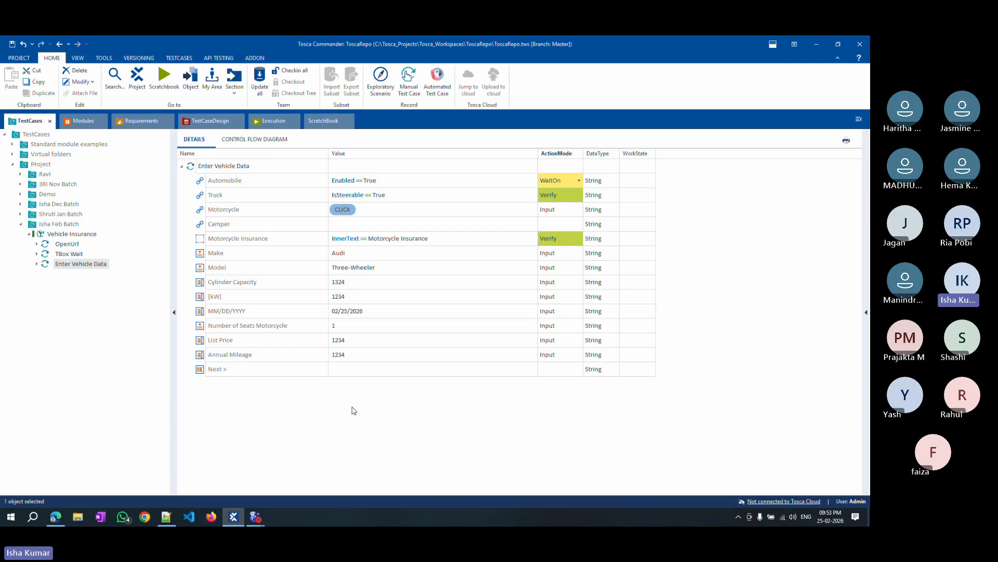
# Disable the TBox Wait test step.
pyautogui.click(73, 254)
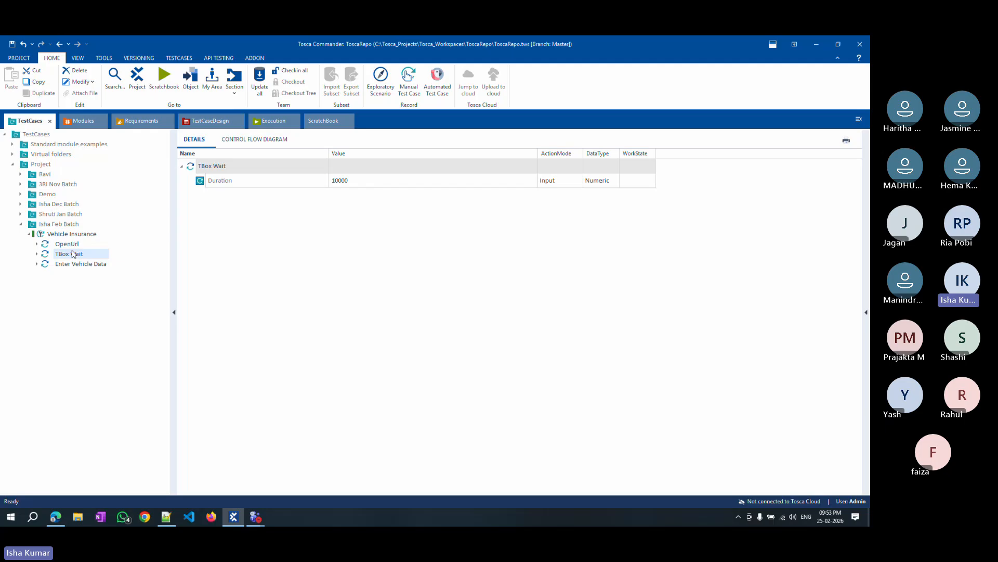
pyautogui.rightClick(72, 253)
pyautogui.click(100, 318)
pyautogui.press('Return')
# Run the Vehicle Insurance test case in ScratchBook again.
pyautogui.rightClick(65, 234)
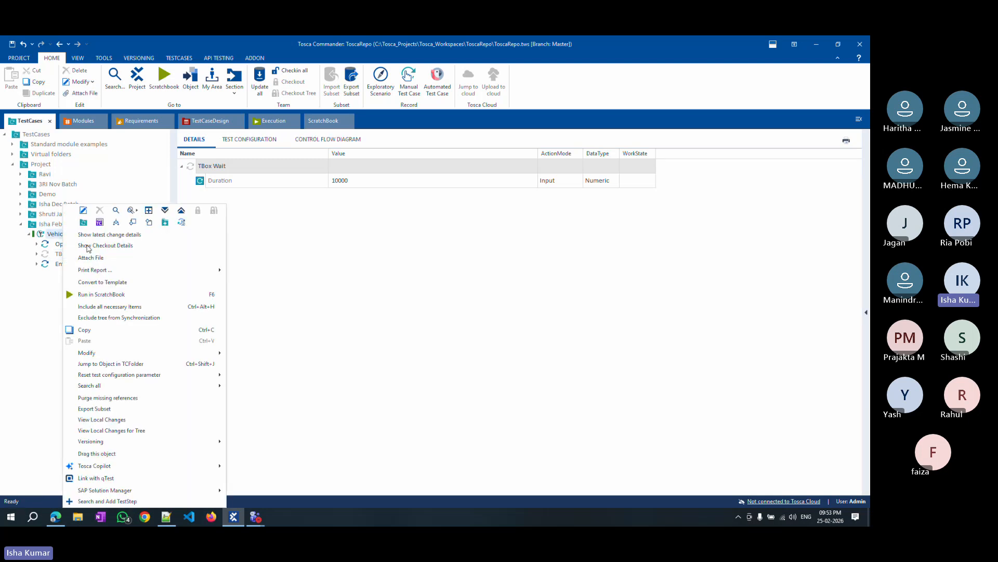
pyautogui.click(101, 294)
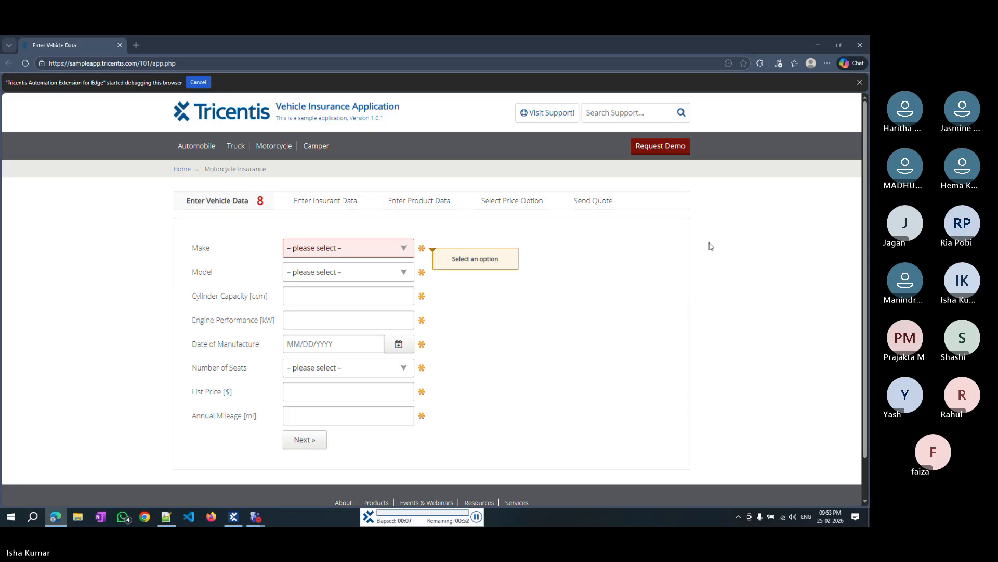
pyautogui.click(275, 151)
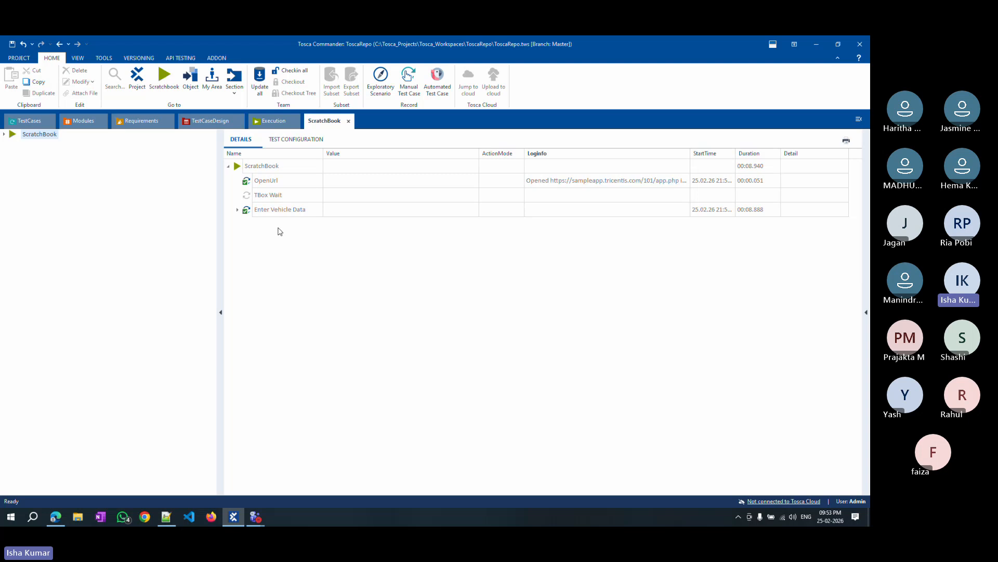
# Expand the Enter Vehicle Data results in the ScratchBook log, then return to the Enter Vehicle Data test step.
pyautogui.doubleClick(245, 210)
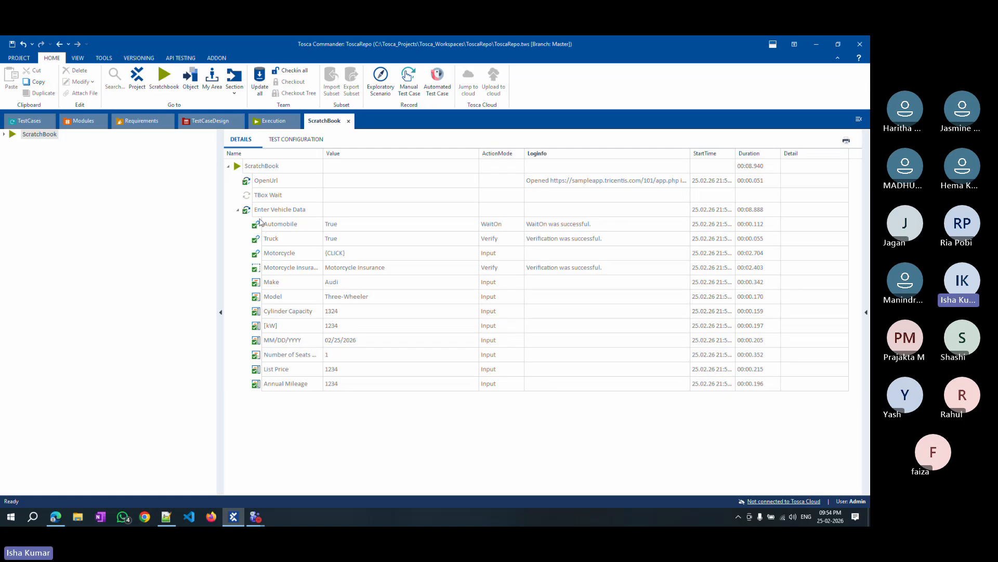
pyautogui.moveTo(260, 222)
pyautogui.click(24, 122)
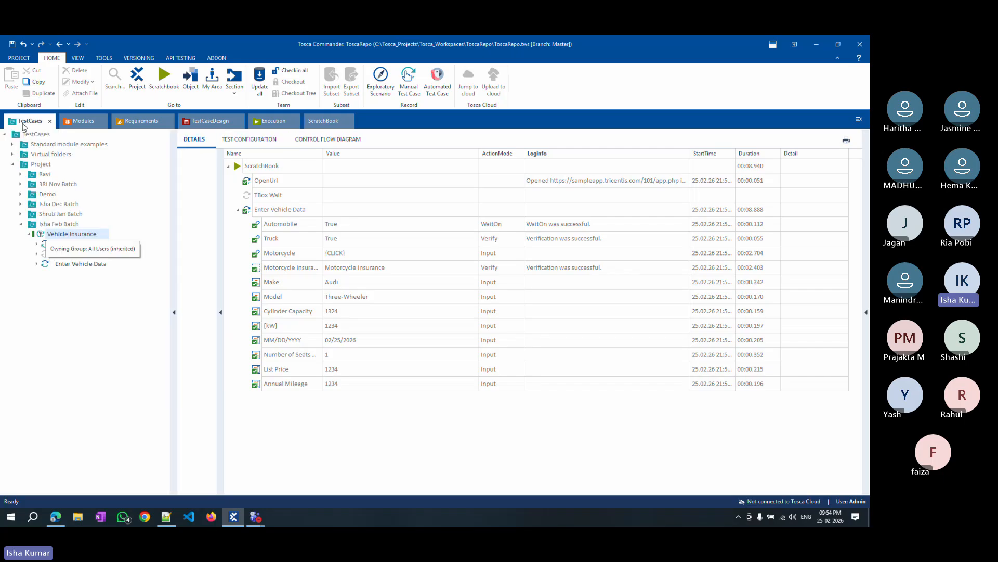
pyautogui.click(74, 265)
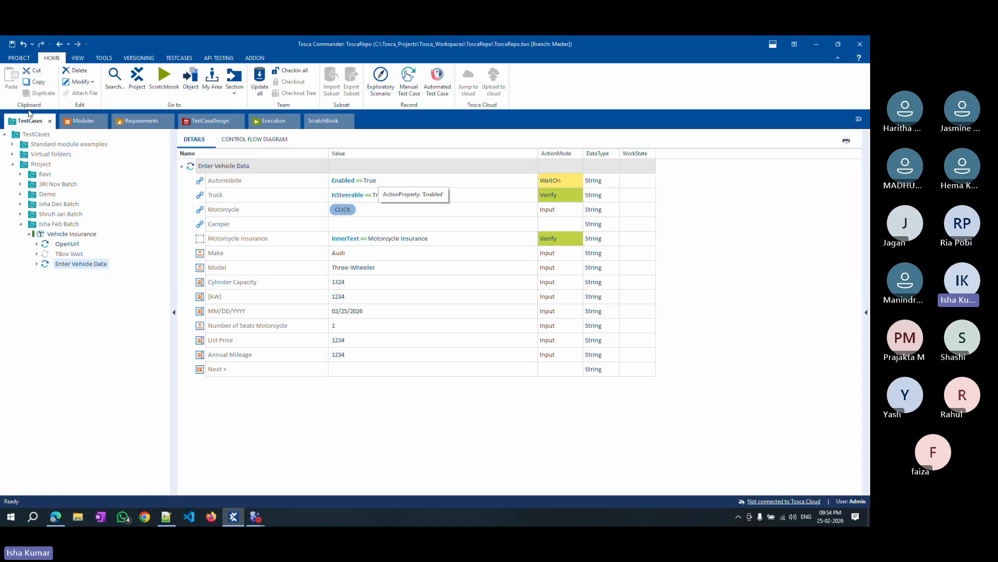
# Check the TBox Synchronization timeout settings in Tosca Settings, then return to the TBox Wait test step.
pyautogui.click(17, 58)
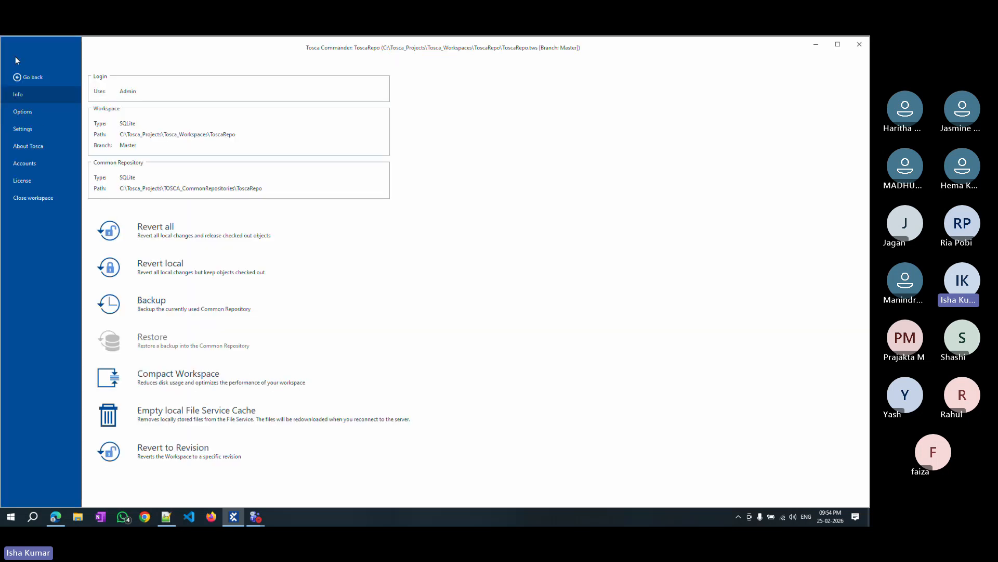
pyautogui.click(26, 129)
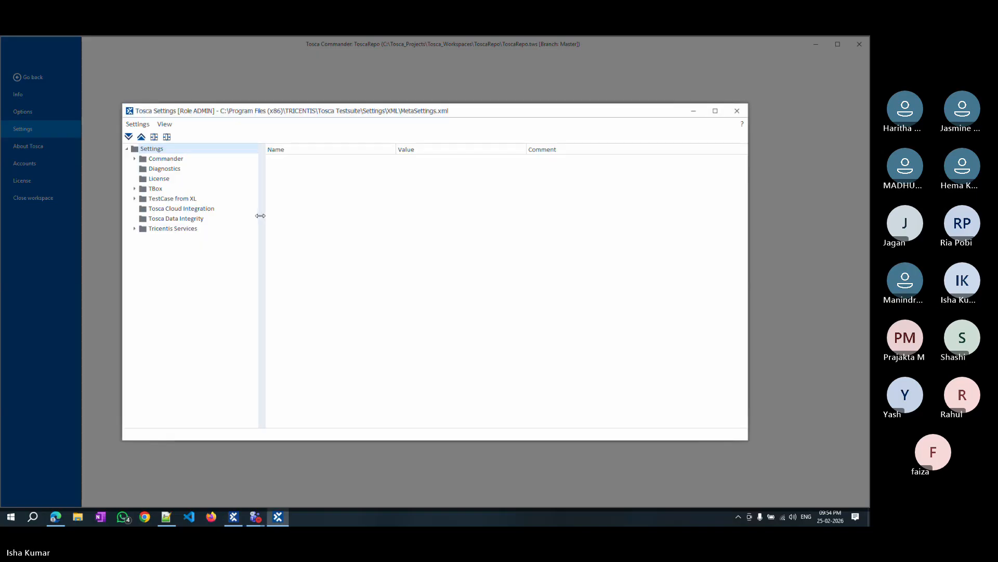
pyautogui.click(134, 189)
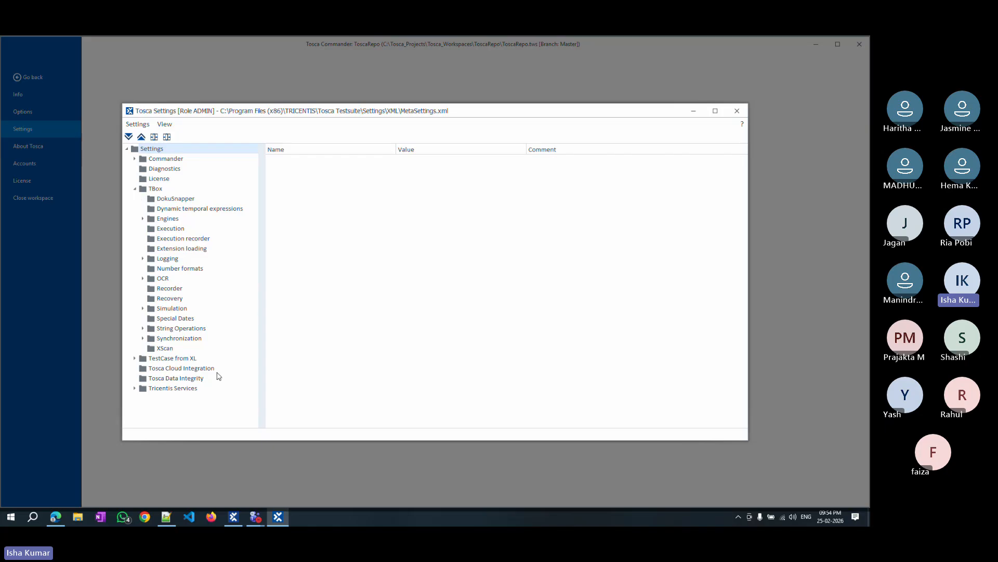
pyautogui.click(177, 339)
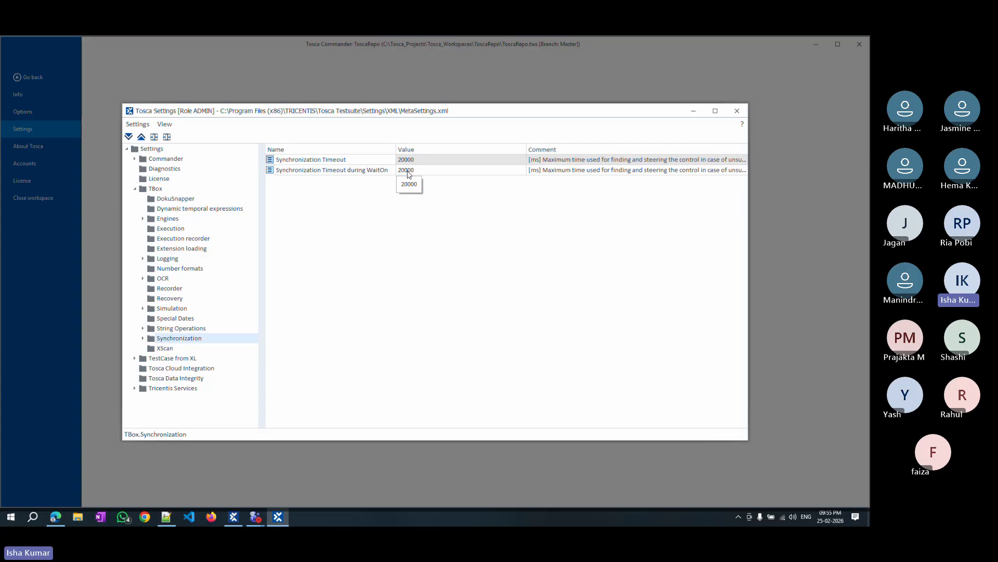
pyautogui.click(738, 112)
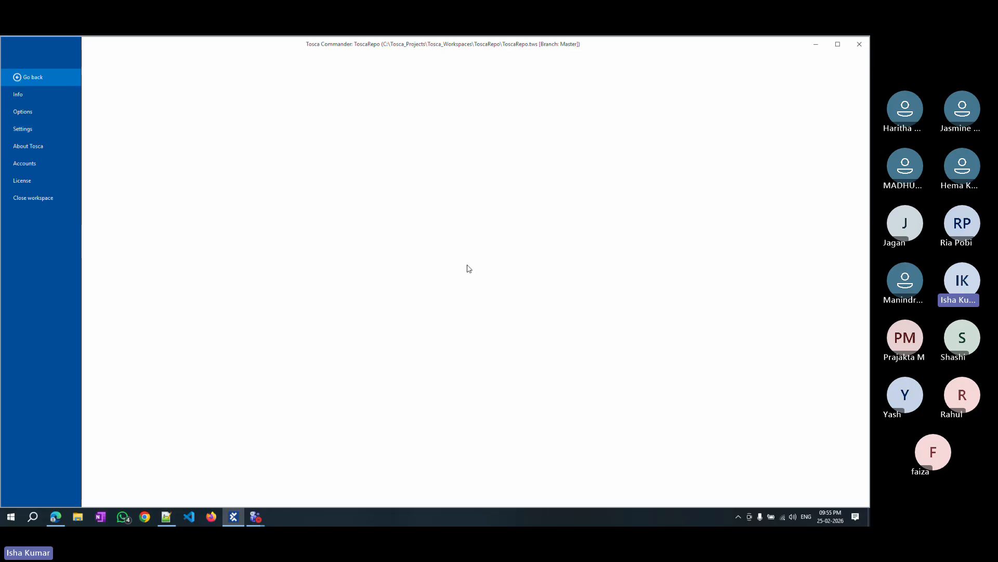
pyautogui.press('Escape')
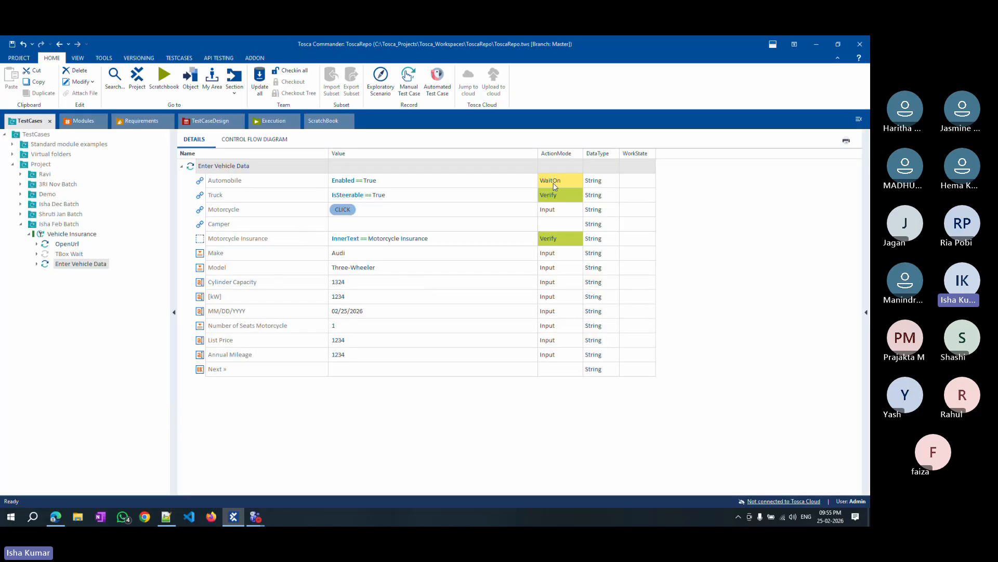
pyautogui.moveTo(555, 186)
pyautogui.click(65, 256)
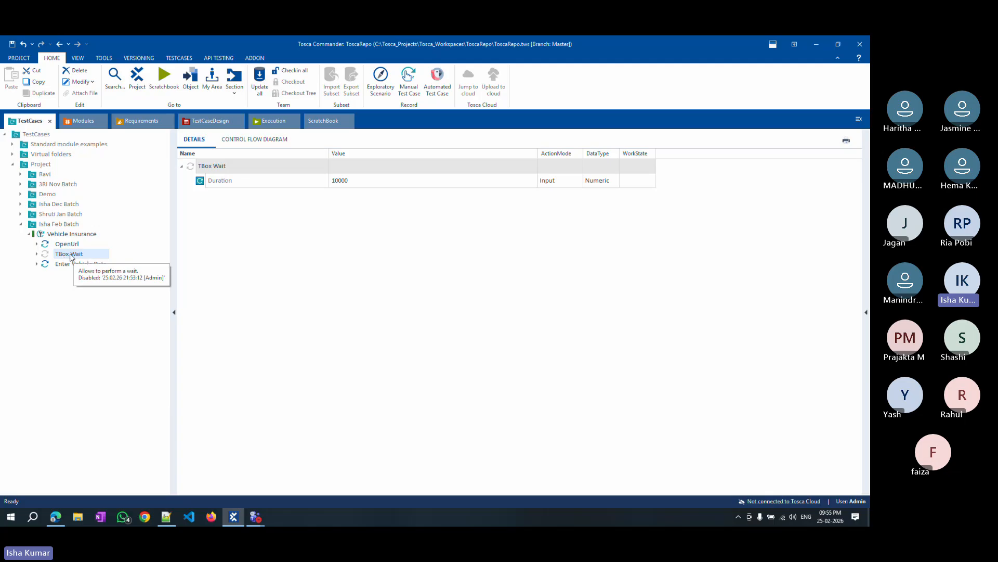
# Delete the TBox Wait test step and open the Enter Vehicle Data test step.
pyautogui.press('Delete')
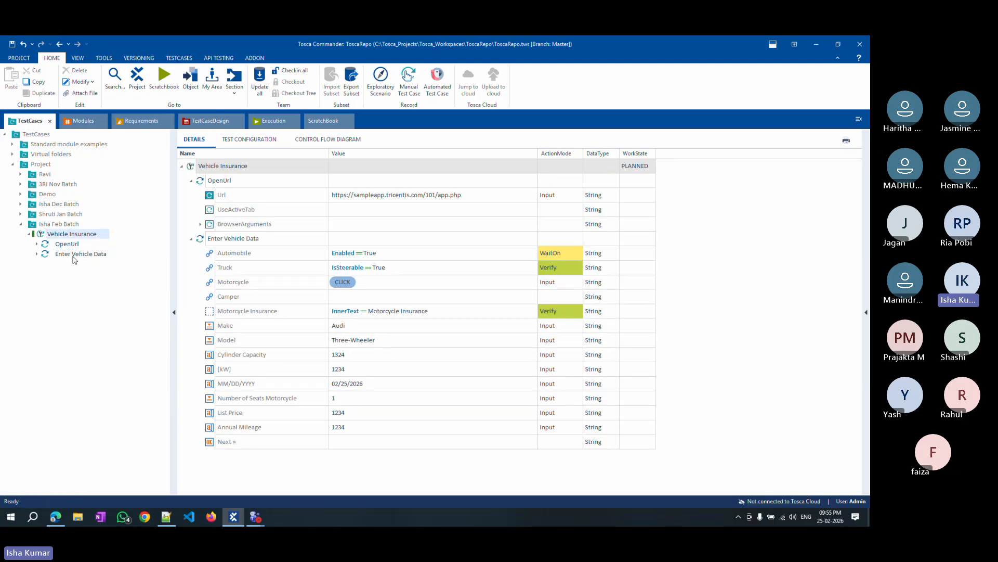
pyautogui.click(74, 257)
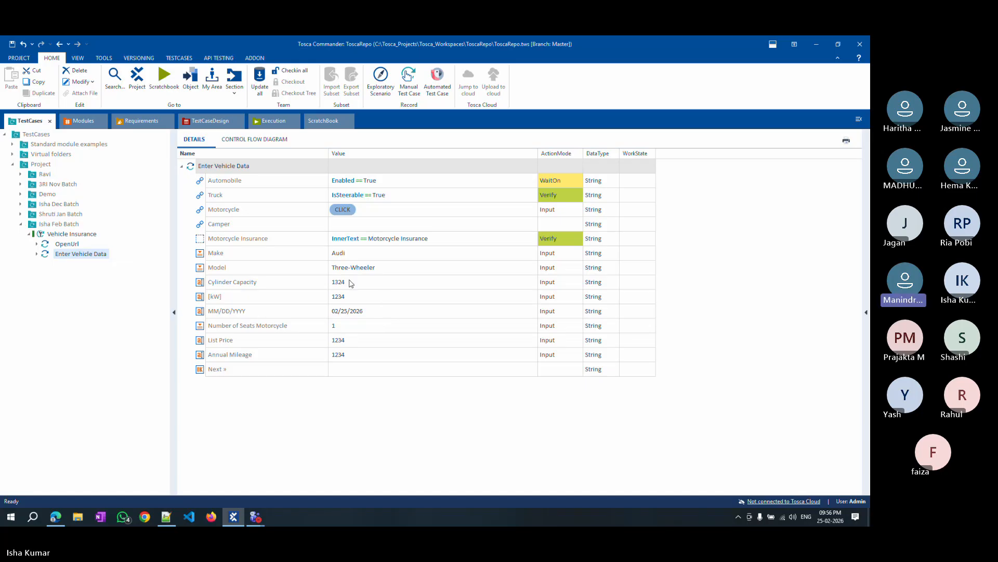
# Set the Make step's value to Enabled == True and its ActionMode to WaitOn.
pyautogui.click(395, 255)
pyautogui.click(445, 255)
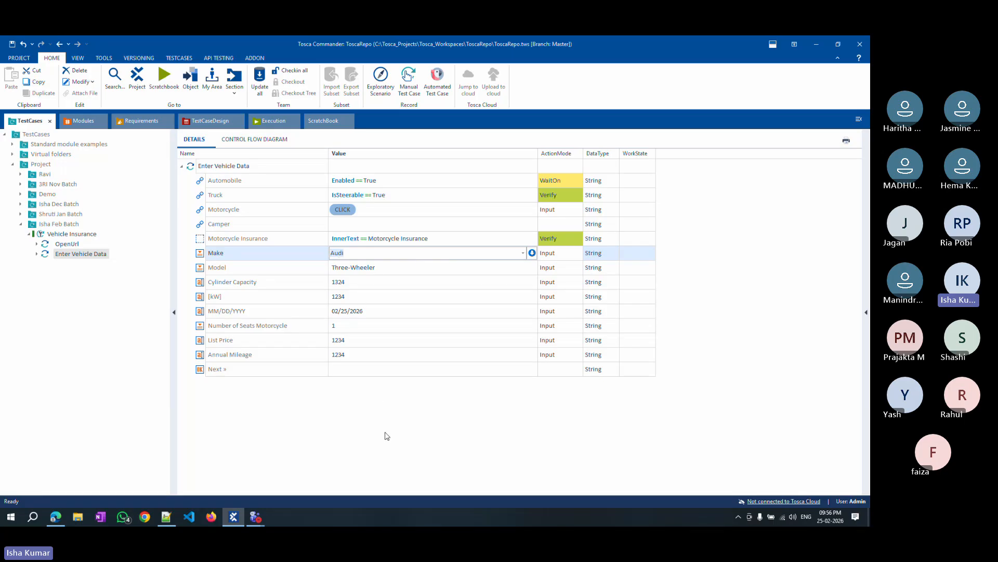
pyautogui.click(384, 411)
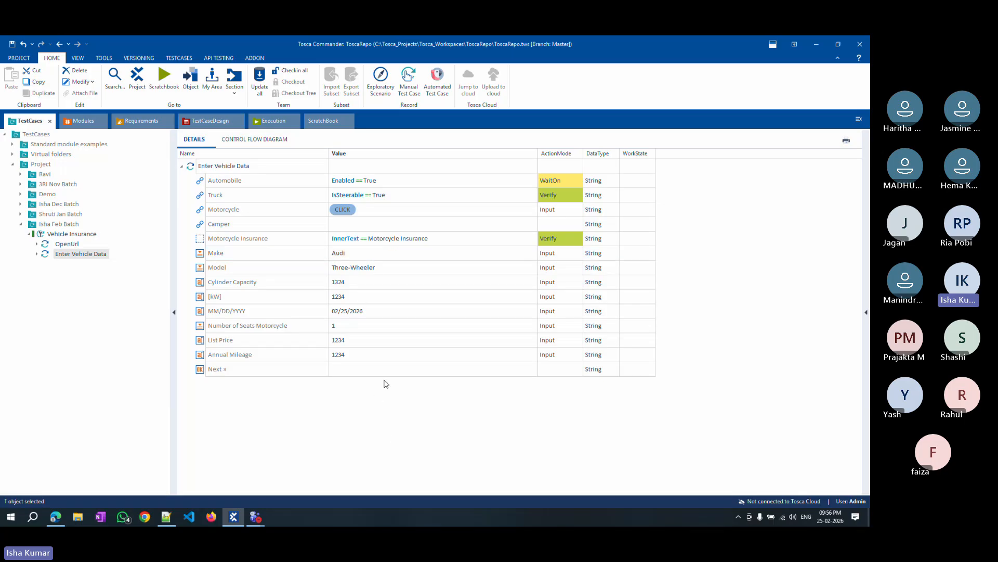
pyautogui.click(492, 257)
pyautogui.click(532, 252)
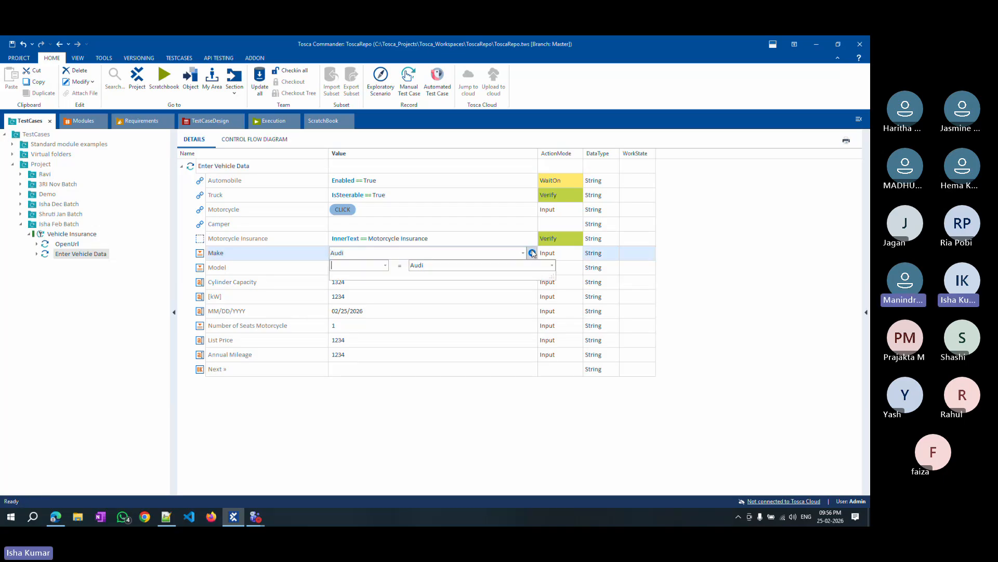
pyautogui.click(382, 268)
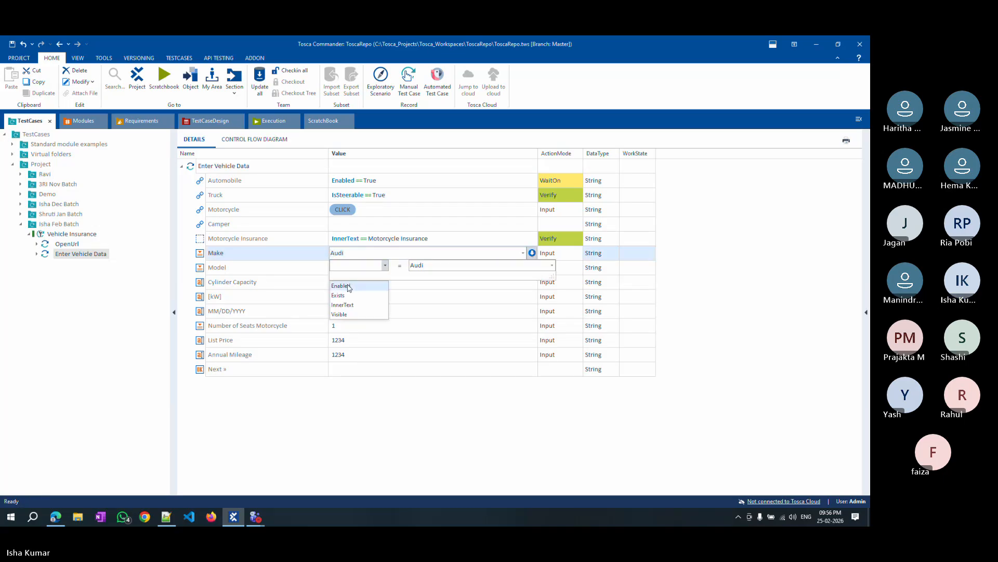
pyautogui.click(348, 282)
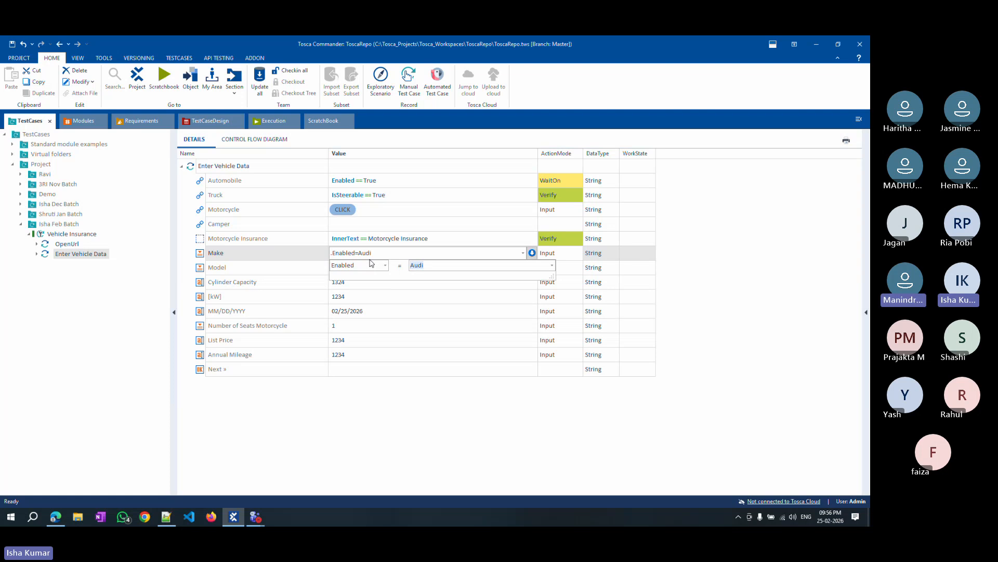
pyautogui.write('True')
pyautogui.click(374, 442)
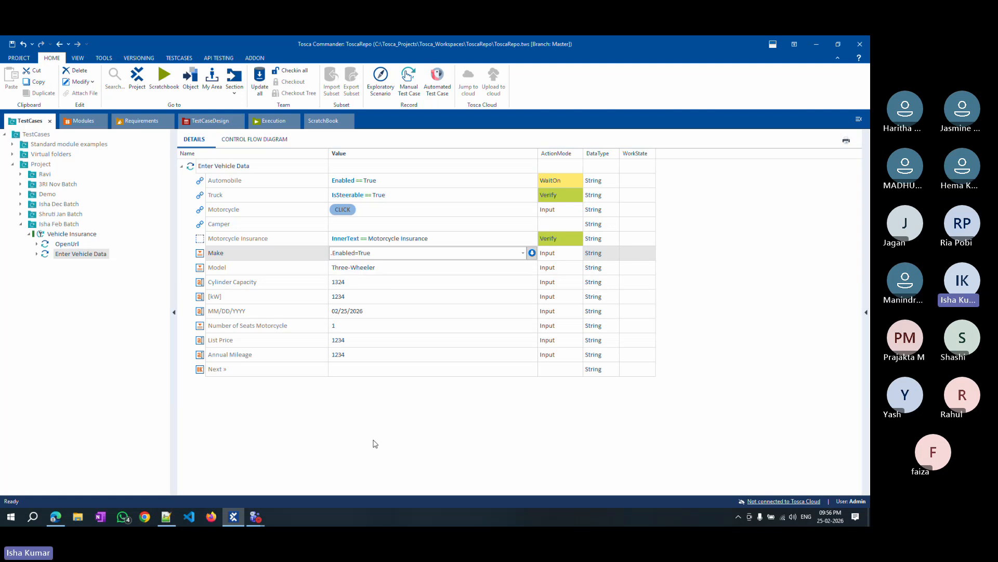
pyautogui.click(550, 253)
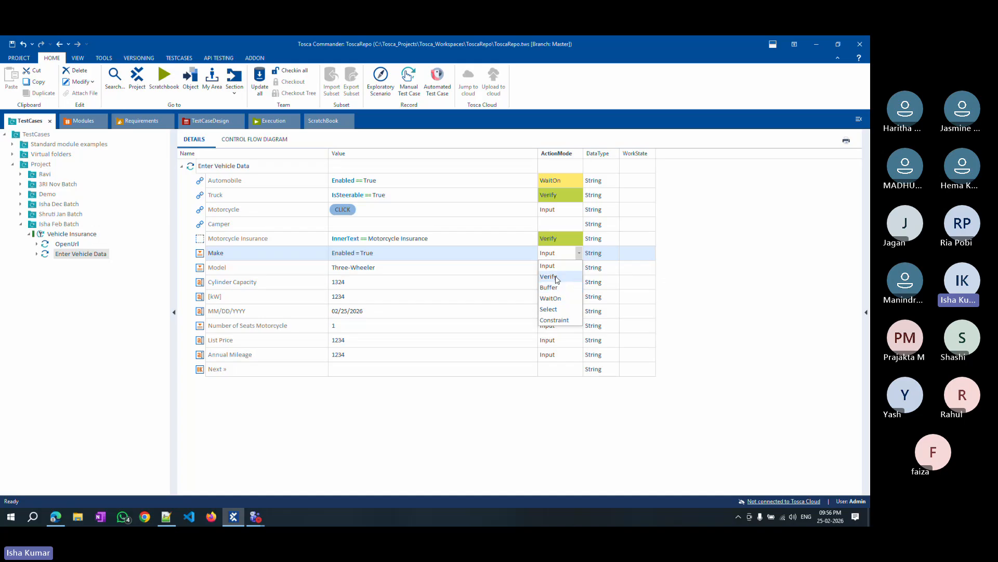
pyautogui.click(559, 300)
pyautogui.click(562, 422)
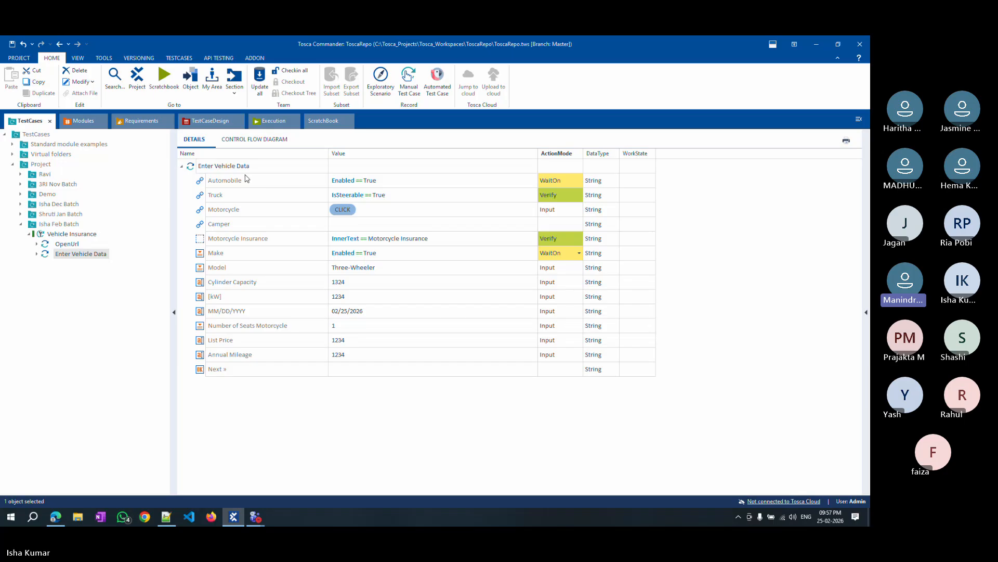
# Restore the Make step's value to Audi.
pyautogui.rightClick(293, 254)
pyautogui.click(327, 258)
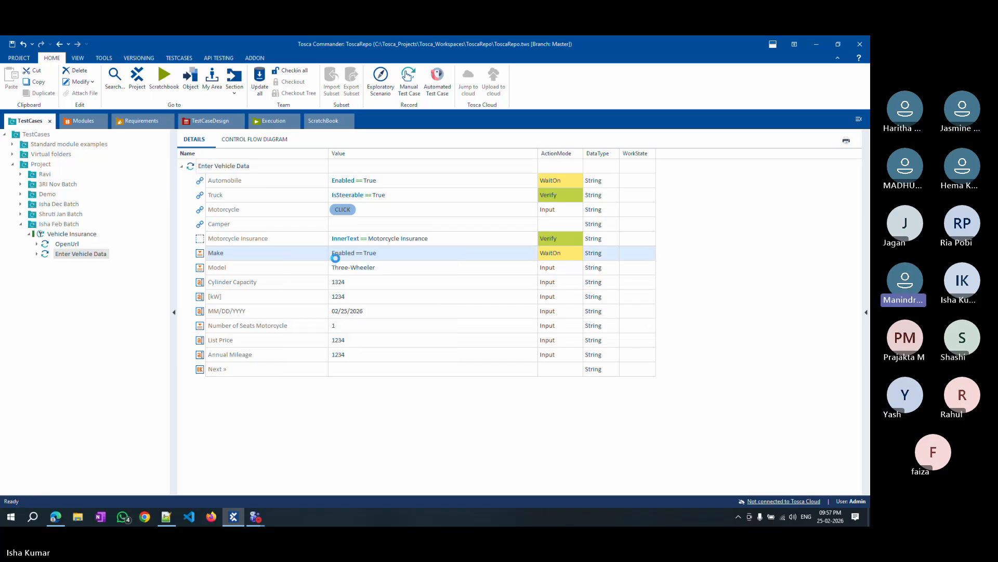
pyautogui.click(503, 254)
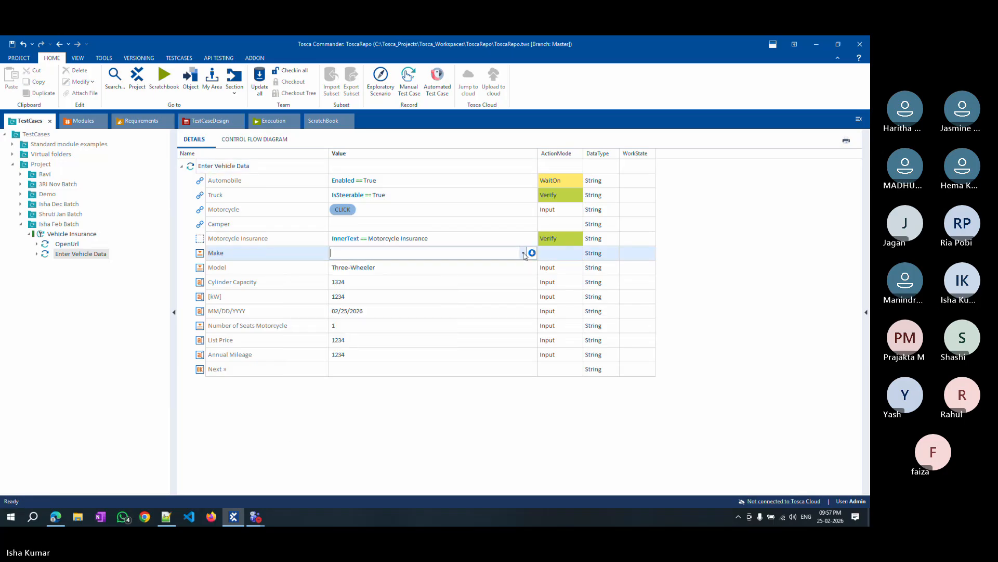
pyautogui.click(523, 253)
pyautogui.click(347, 269)
pyautogui.click(425, 435)
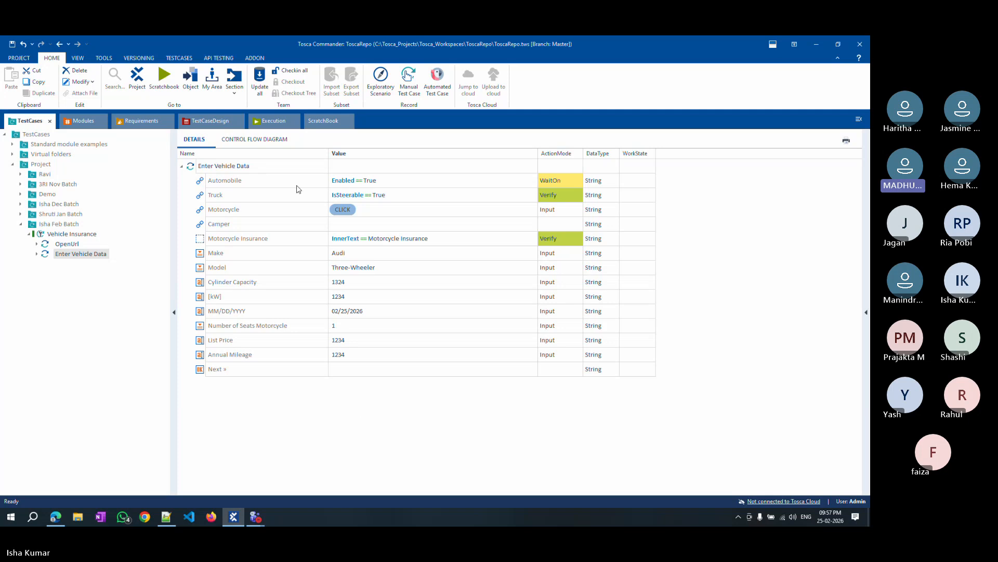
# Duplicate the Automobile step and set the copy's value to Visible == True.
pyautogui.click(256, 182)
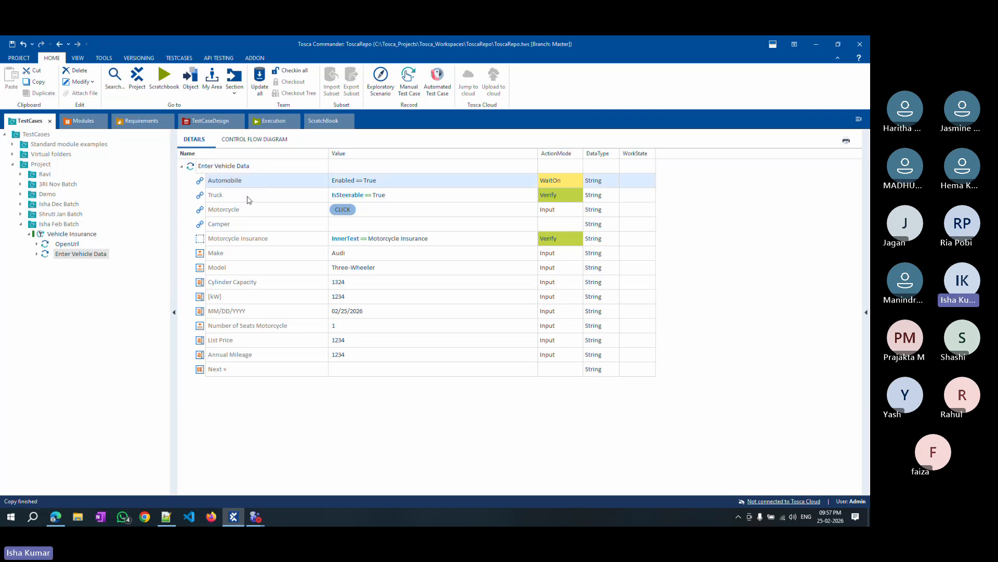
pyautogui.click(235, 171)
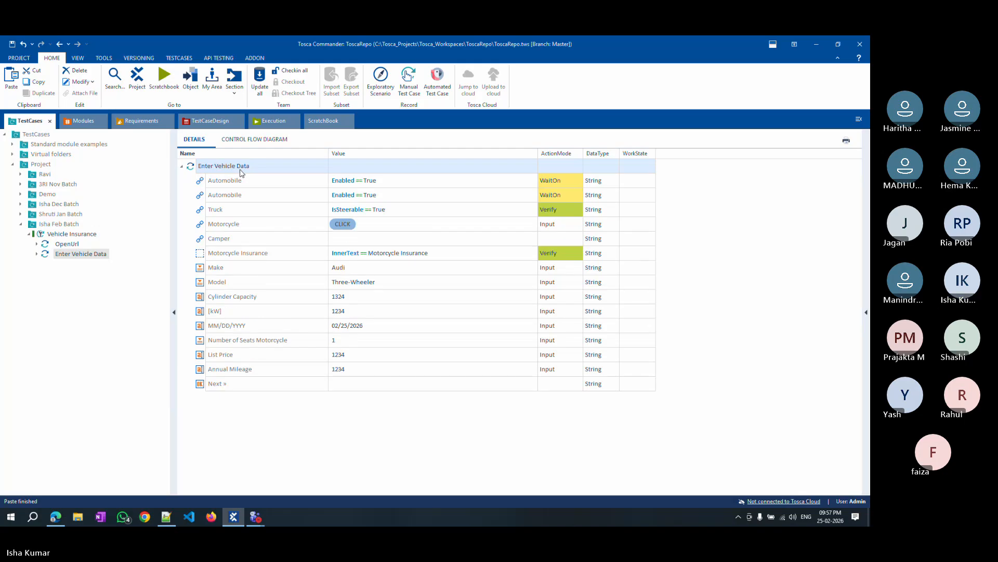
pyautogui.click(444, 198)
pyautogui.click(523, 195)
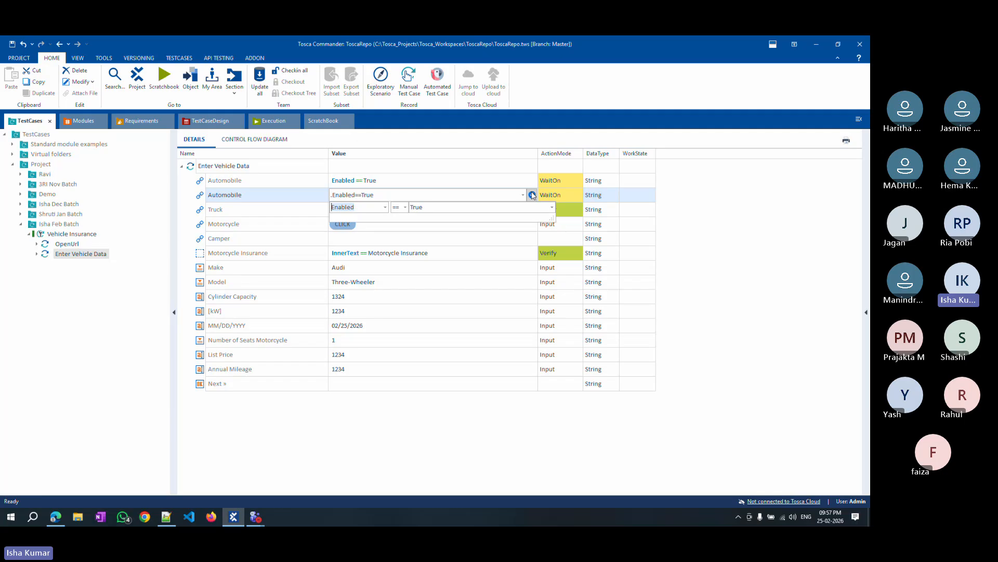
pyautogui.click(348, 207)
pyautogui.click(339, 256)
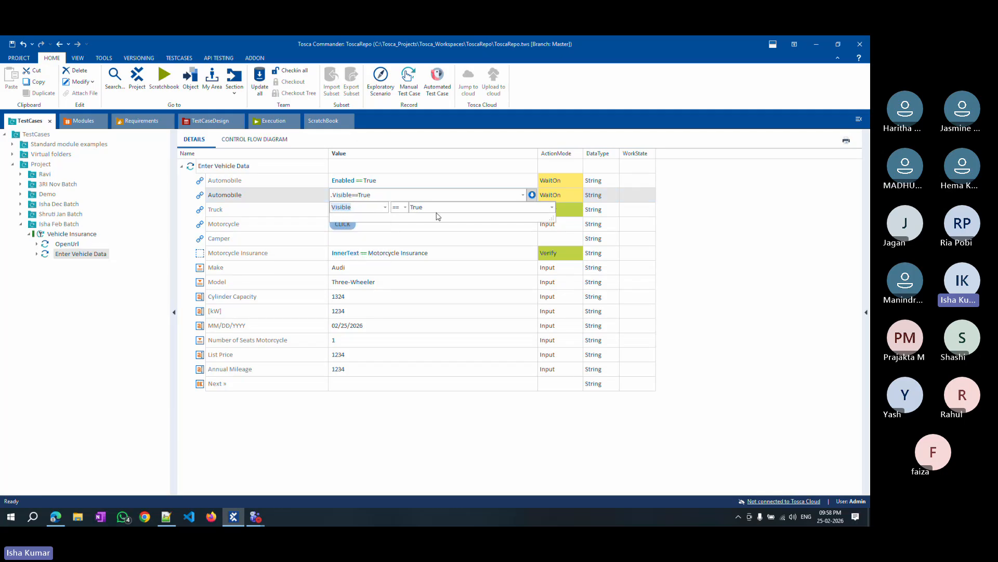
pyautogui.click(509, 471)
# Set the copied Automobile step's ActionMode to Verify.
pyautogui.click(550, 195)
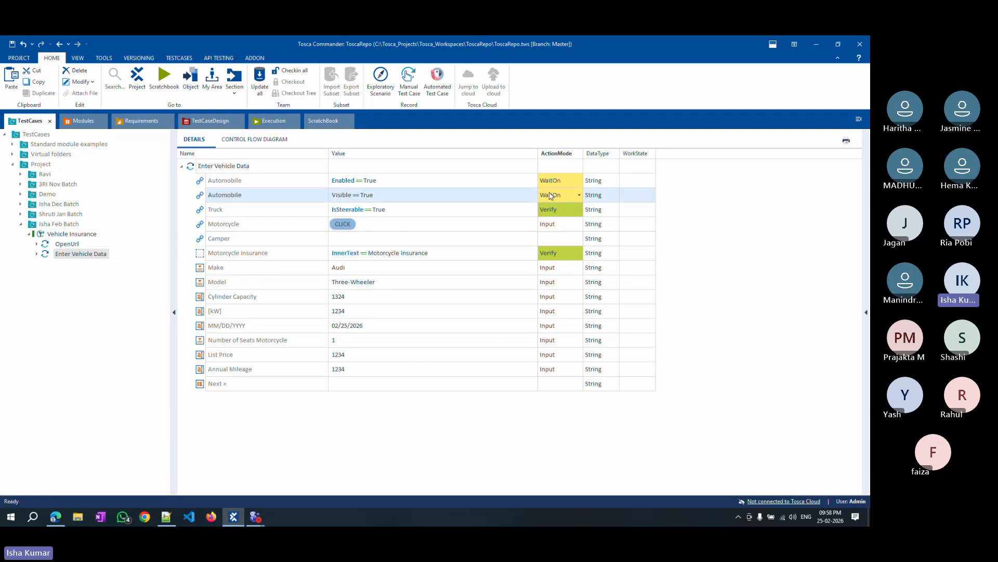
pyautogui.press('v')
pyautogui.click(302, 401)
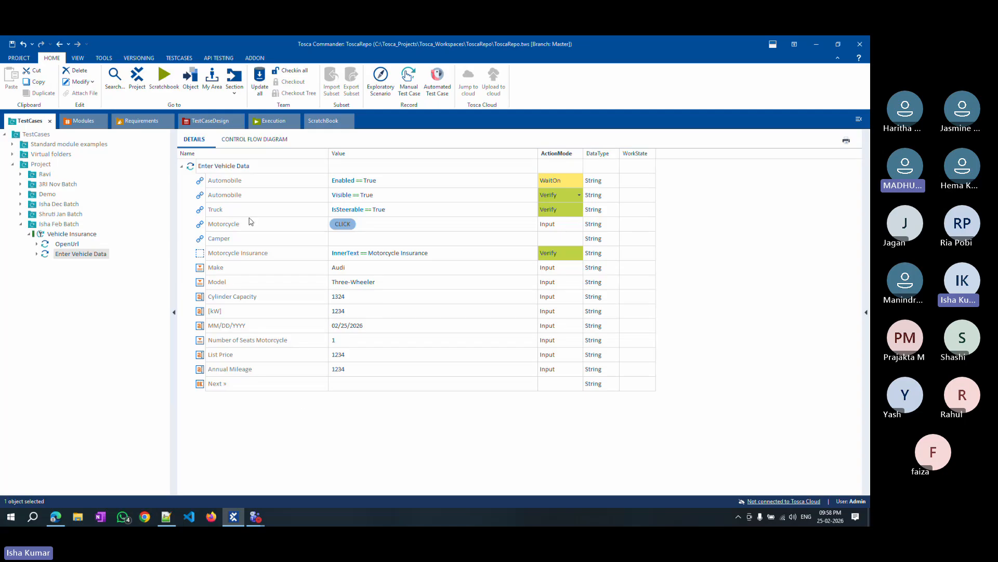
# Jump to the Automobile module attribute and set its Cardinality to 0-N.
pyautogui.click(209, 182)
pyautogui.rightClick(201, 182)
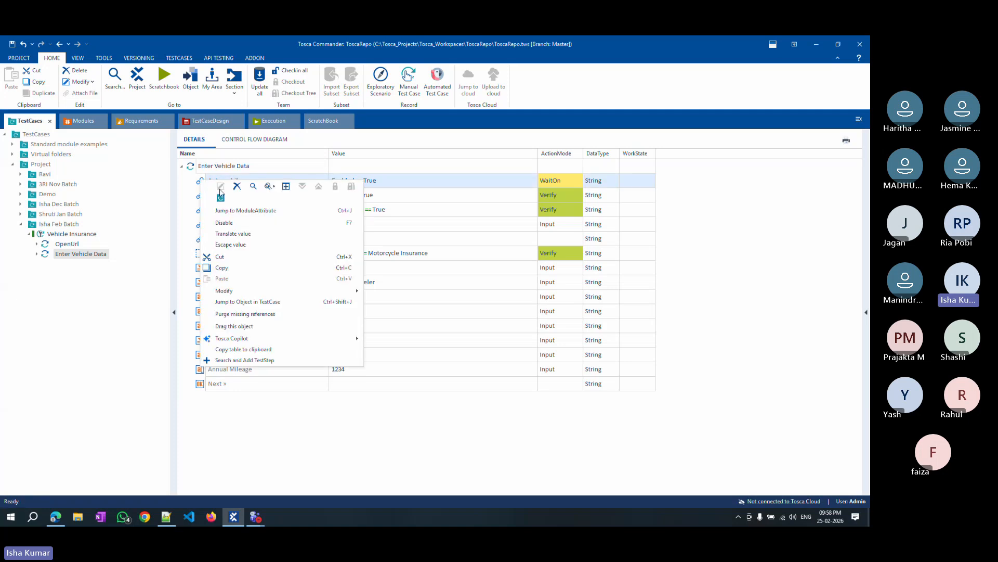
pyautogui.click(252, 214)
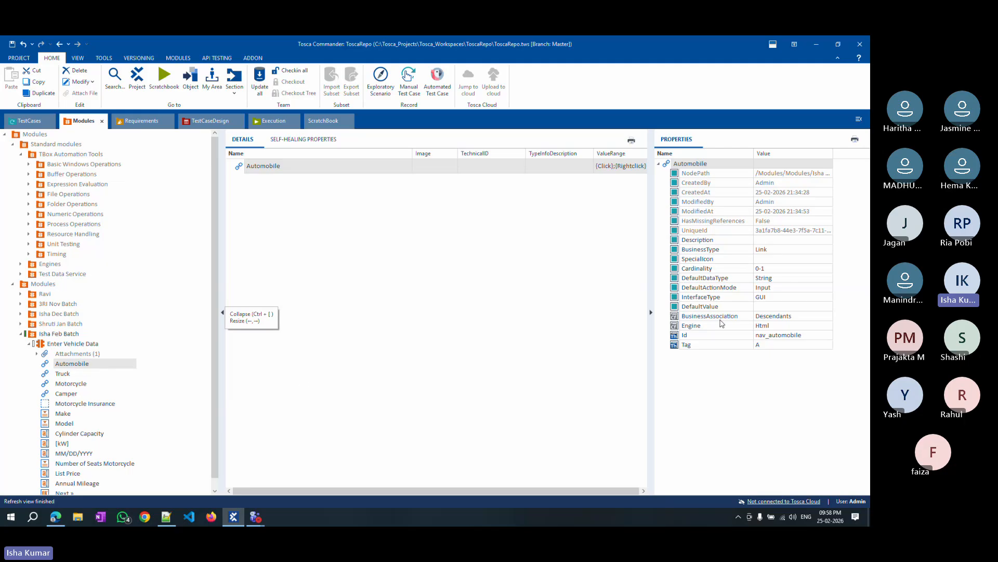
pyautogui.click(772, 269)
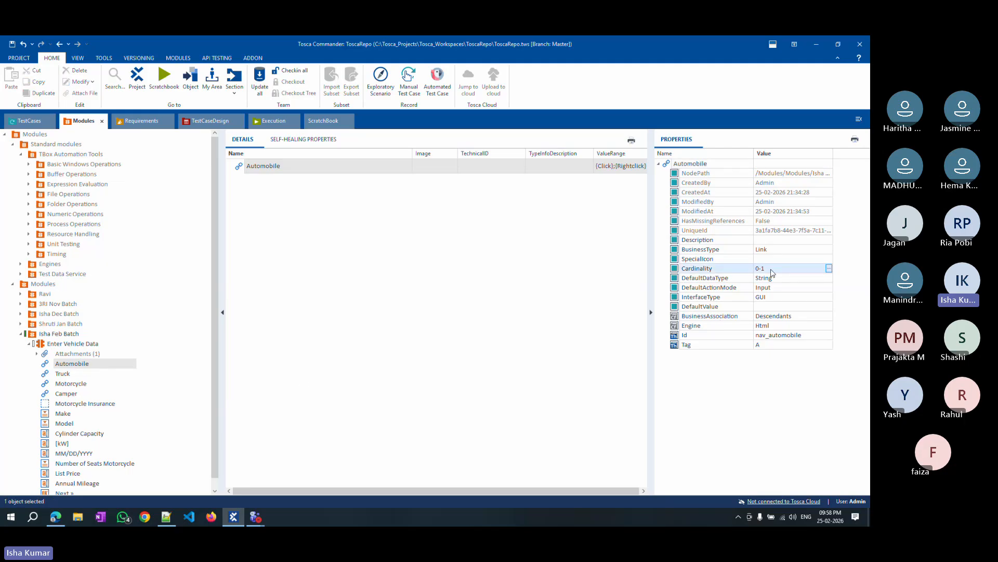
pyautogui.press('BackSpace')
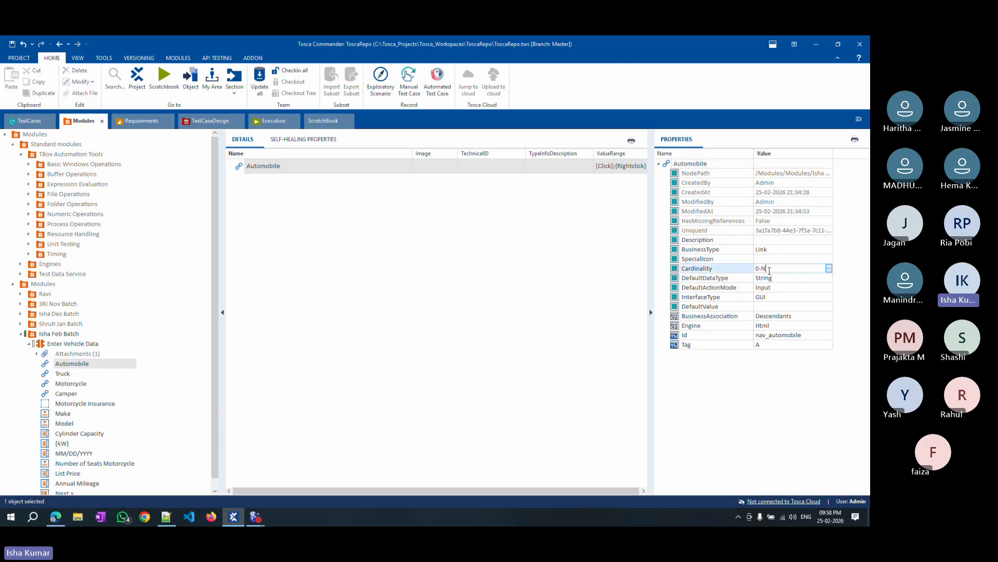
# Return to the test case and delete the copied Automobile Verify step.
pyautogui.click(29, 120)
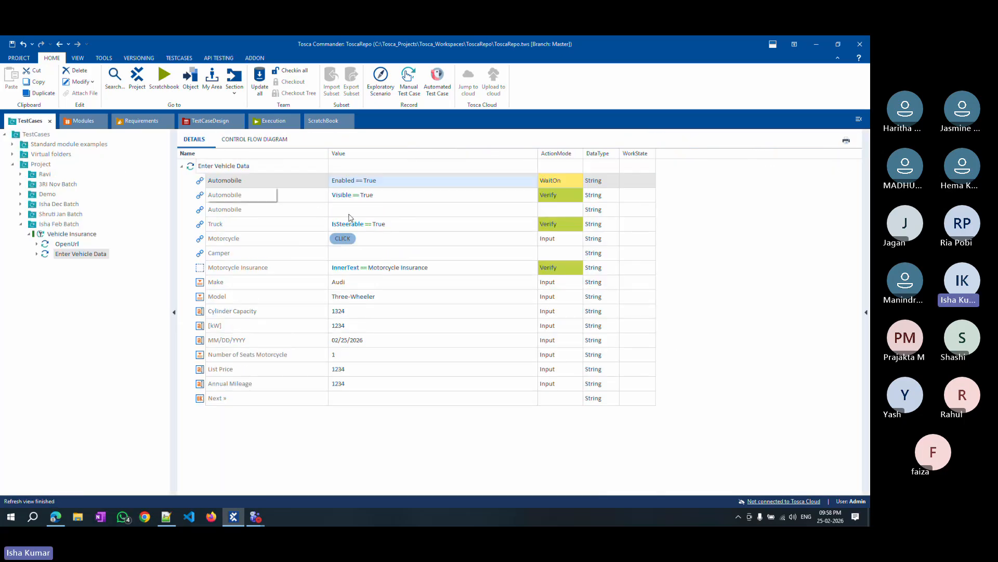
pyautogui.click(413, 215)
pyautogui.rightClick(290, 196)
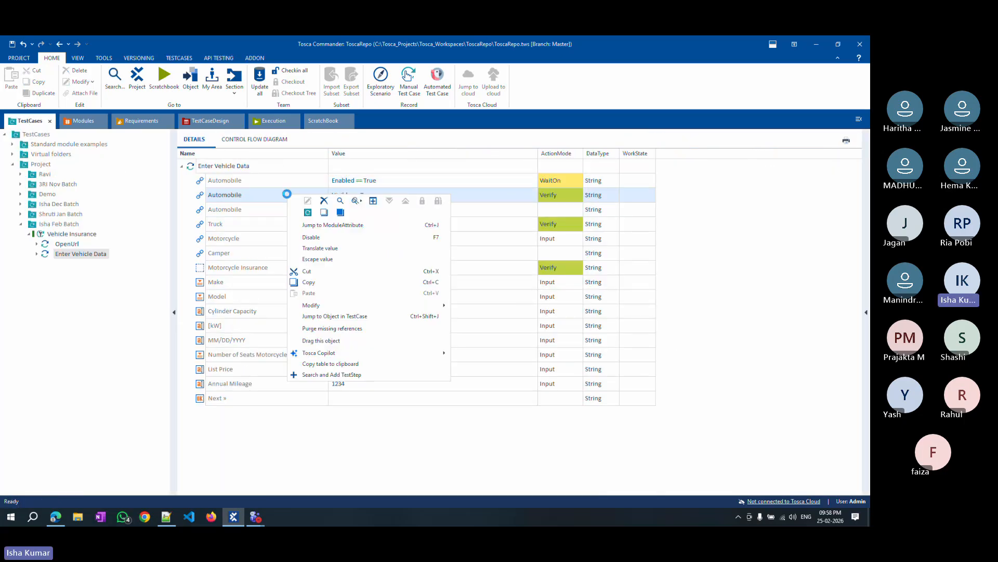
pyautogui.click(337, 212)
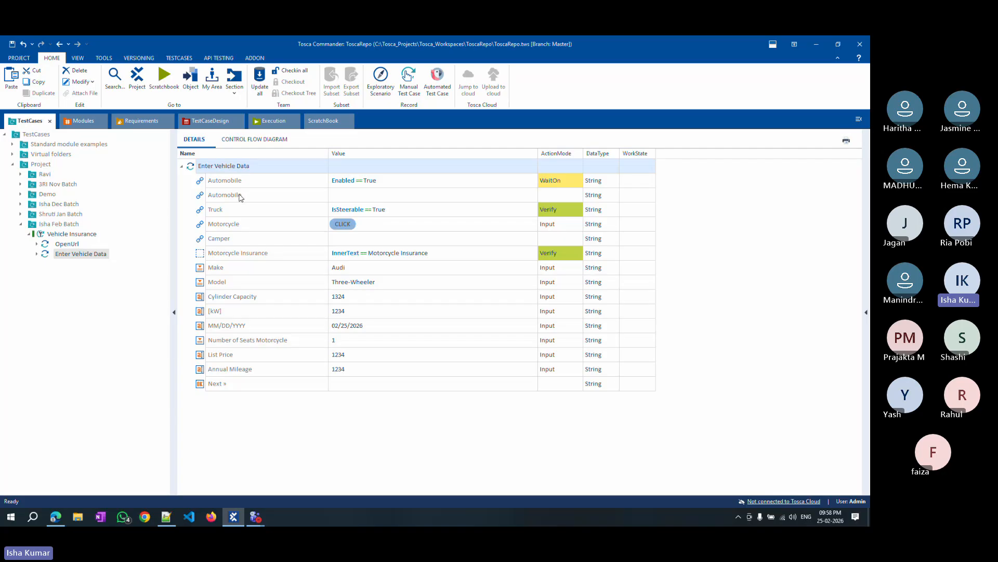
# Set the blank Automobile step's value to Visible == True.
pyautogui.click(510, 201)
pyautogui.click(523, 197)
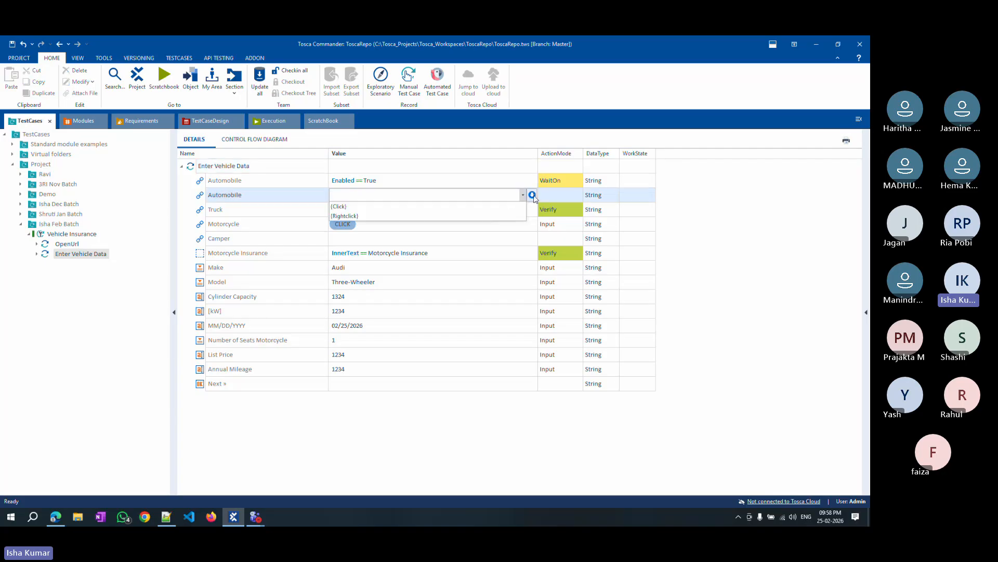
pyautogui.click(532, 195)
pyautogui.click(386, 208)
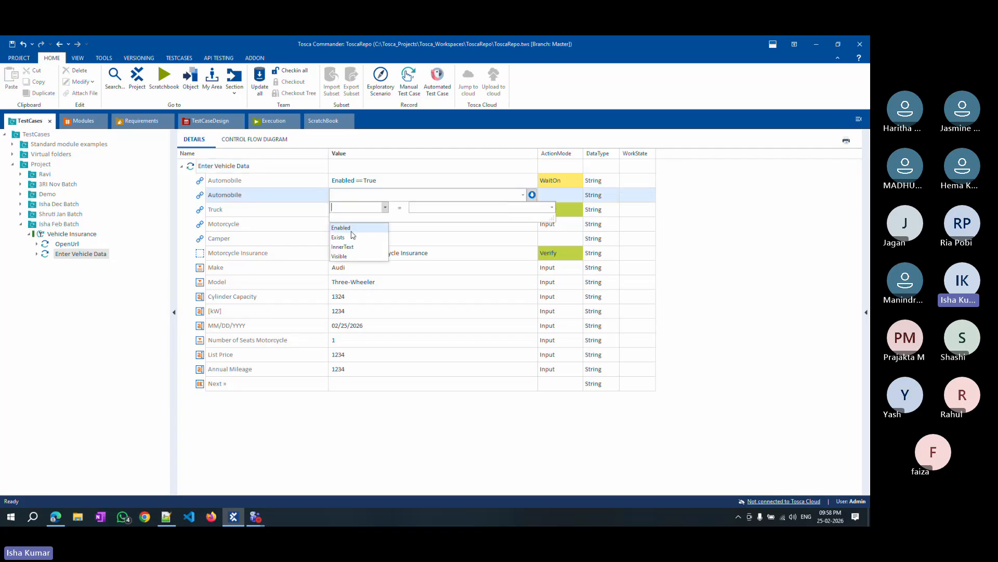
pyautogui.click(343, 227)
pyautogui.click(479, 207)
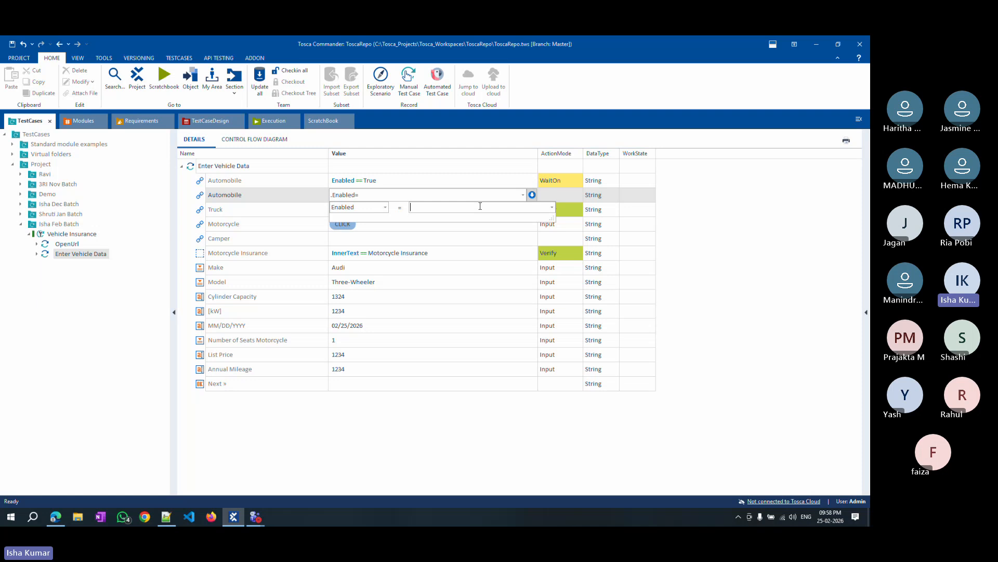
pyautogui.write('True')
pyautogui.click(384, 206)
pyautogui.click(344, 249)
# Set that Automobile step's ActionMode to Verify.
pyautogui.click(564, 196)
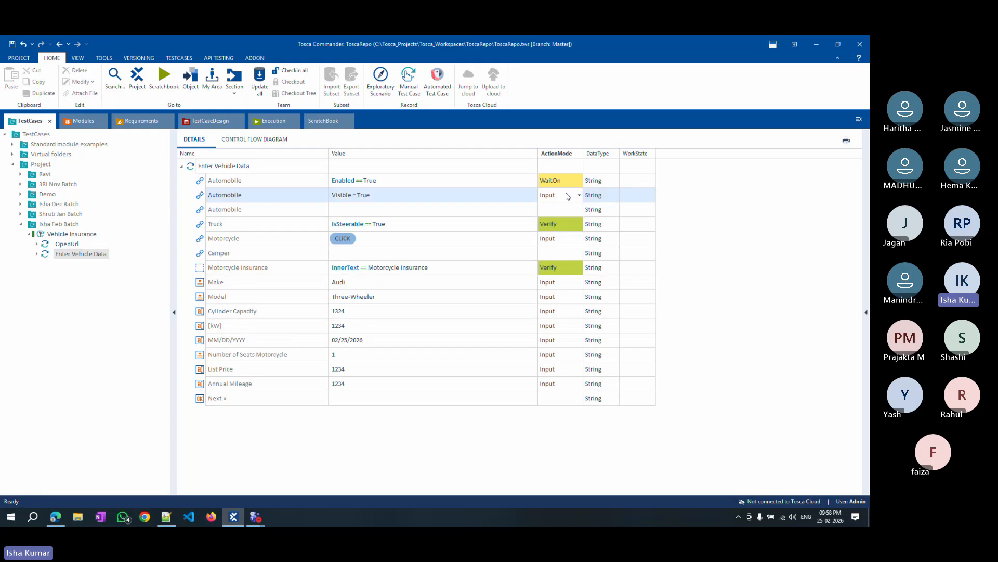
pyautogui.click(566, 196)
pyautogui.click(551, 219)
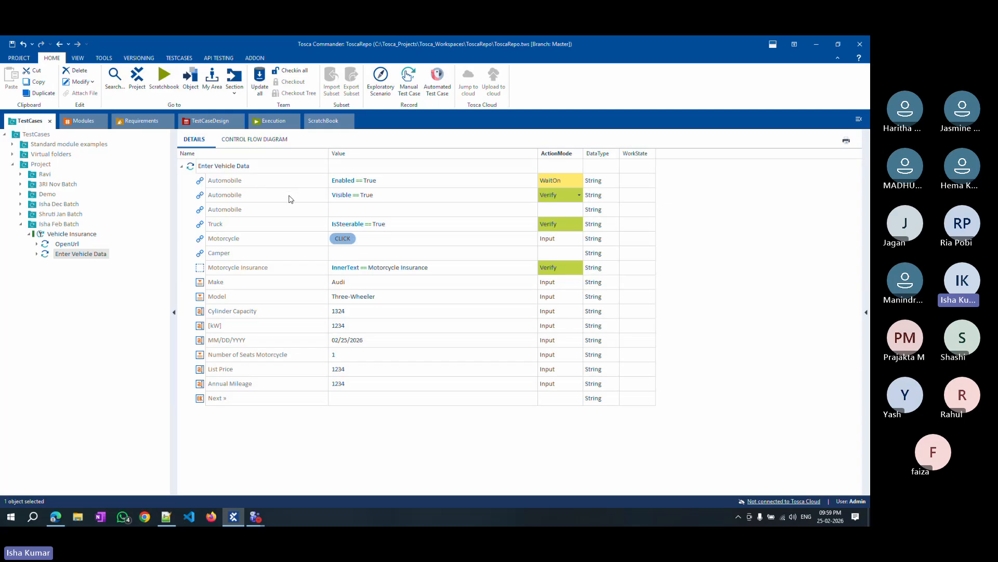
# Open the Automobile module attribute and compare its Cardinality with the Truck attribute's.
pyautogui.click(251, 185)
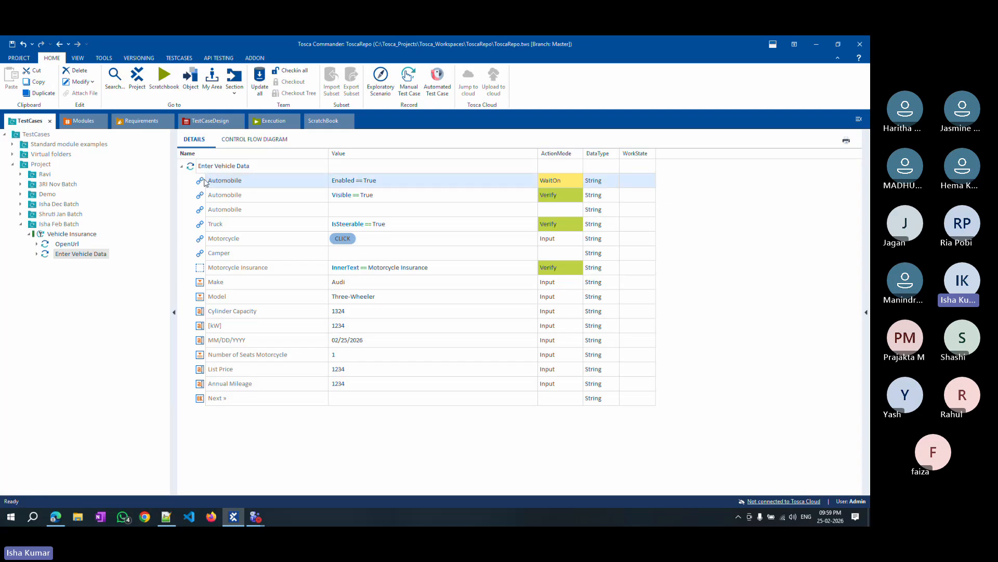
pyautogui.rightClick(205, 182)
pyautogui.click(256, 210)
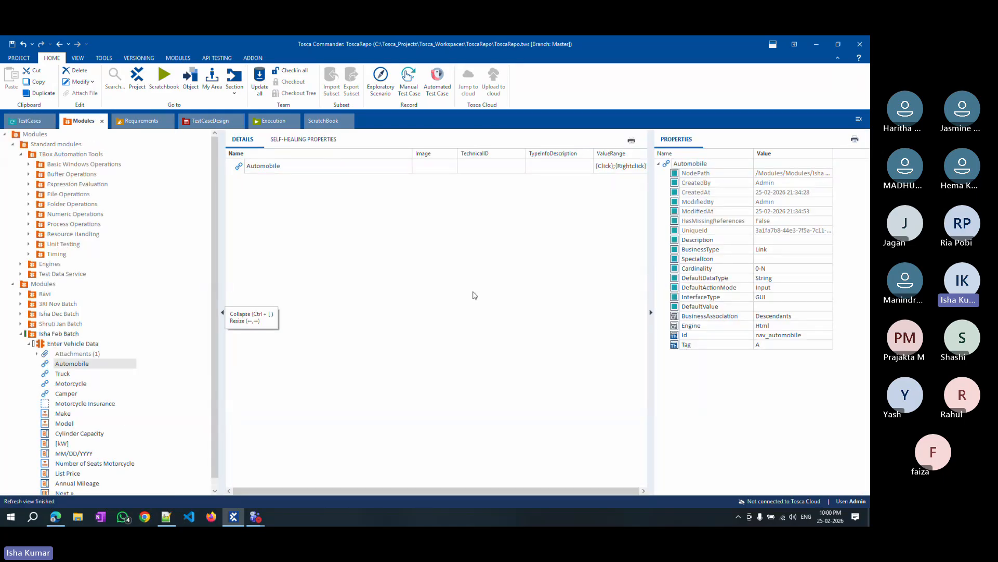
pyautogui.click(122, 373)
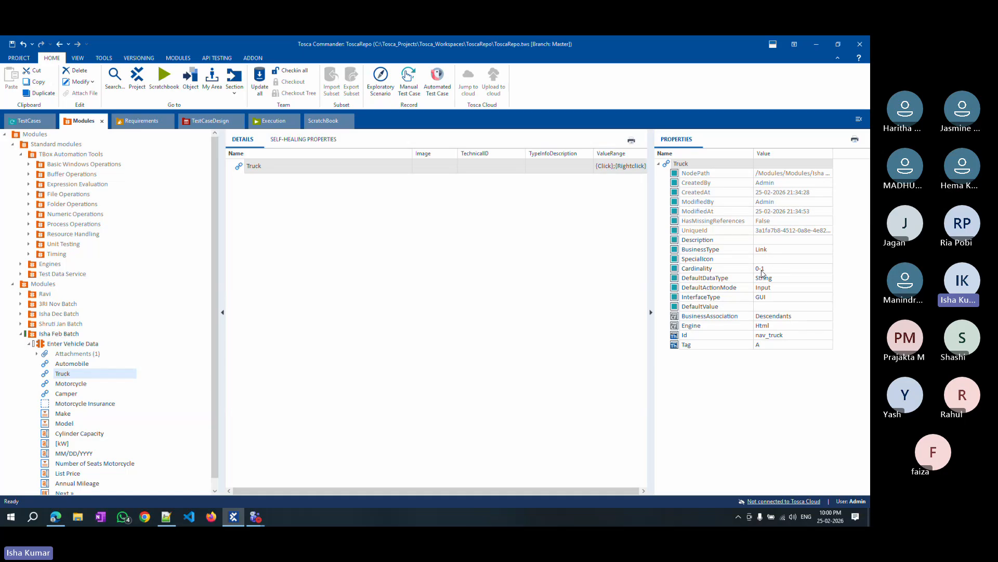
pyautogui.click(70, 367)
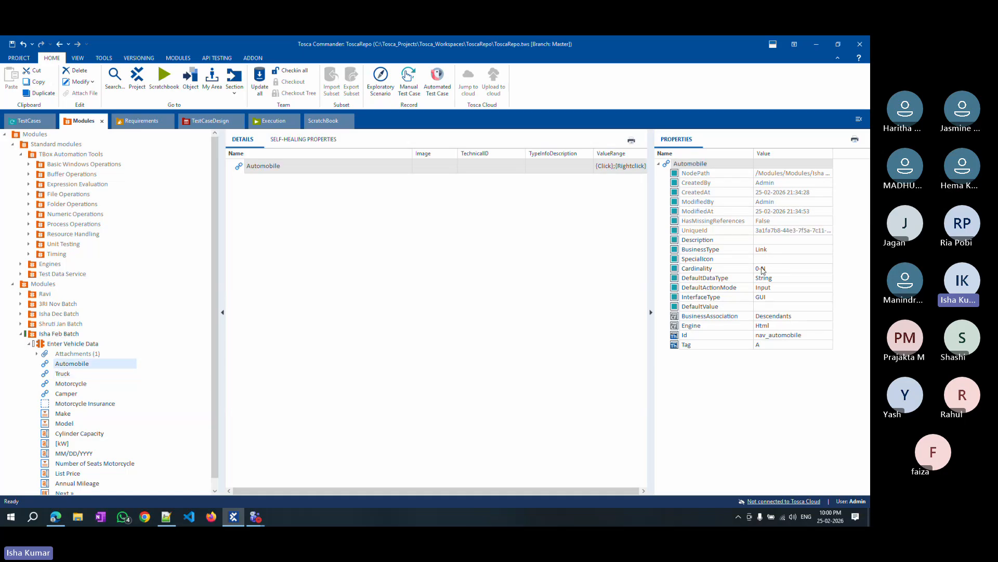
# Return to the test case and try to enter {Click} as the blank Automobile step's value.
pyautogui.click(29, 121)
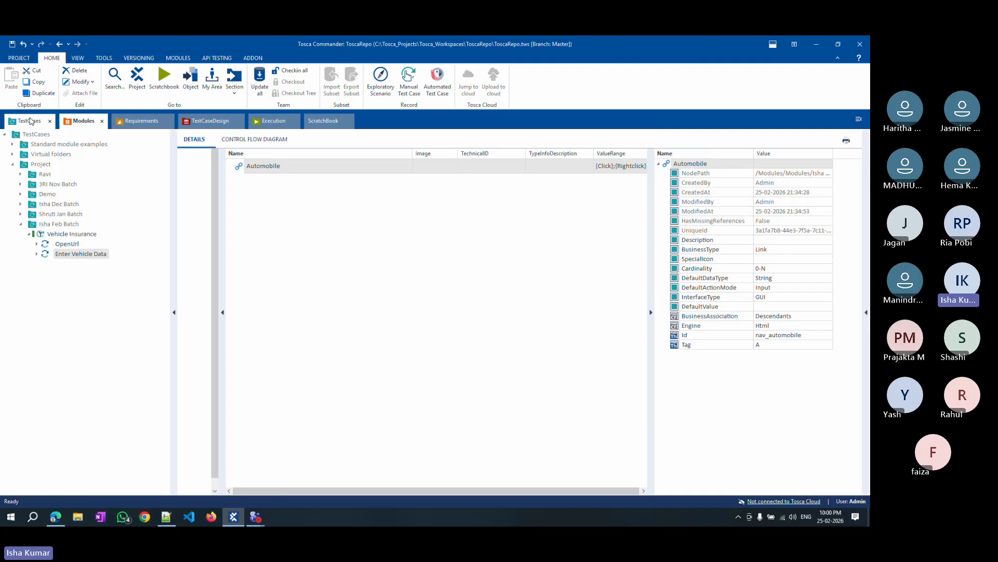
pyautogui.click(432, 210)
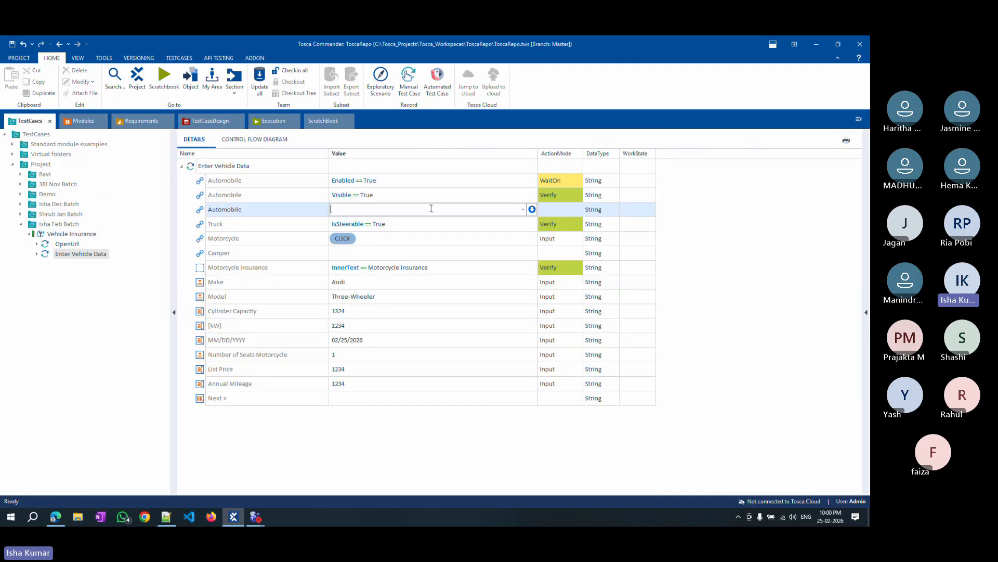
pyautogui.write('{Click}')
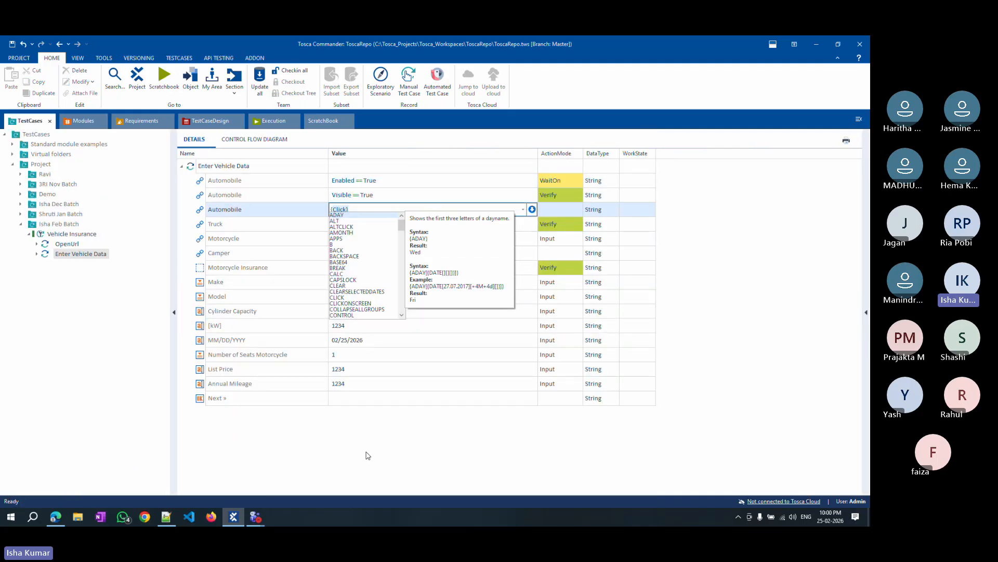
pyautogui.press('Escape')
pyautogui.click(356, 214)
pyautogui.click(360, 209)
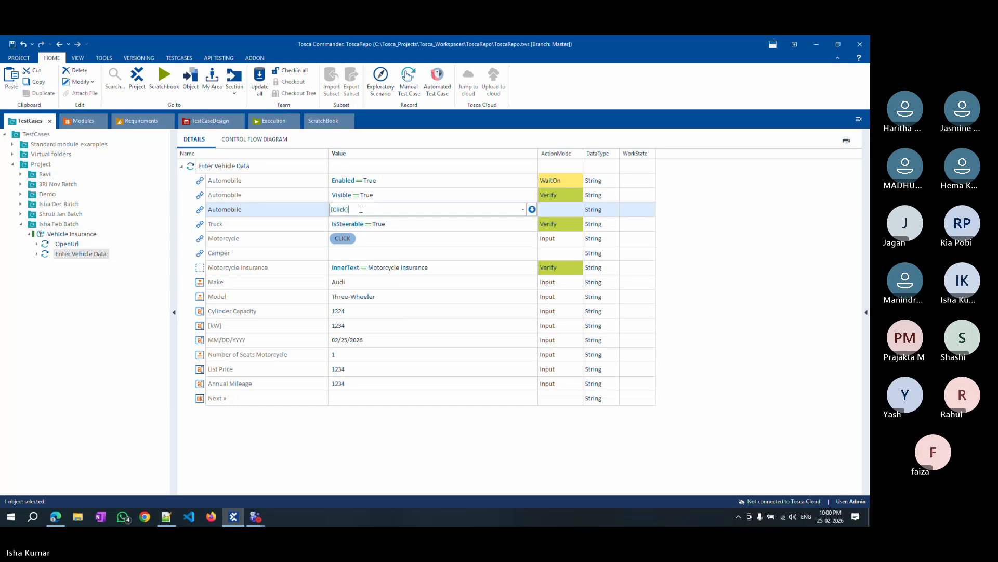
# Set the blank Automobile step's ActionMode to Input.
pyautogui.click(580, 210)
pyautogui.click(581, 210)
pyautogui.click(565, 221)
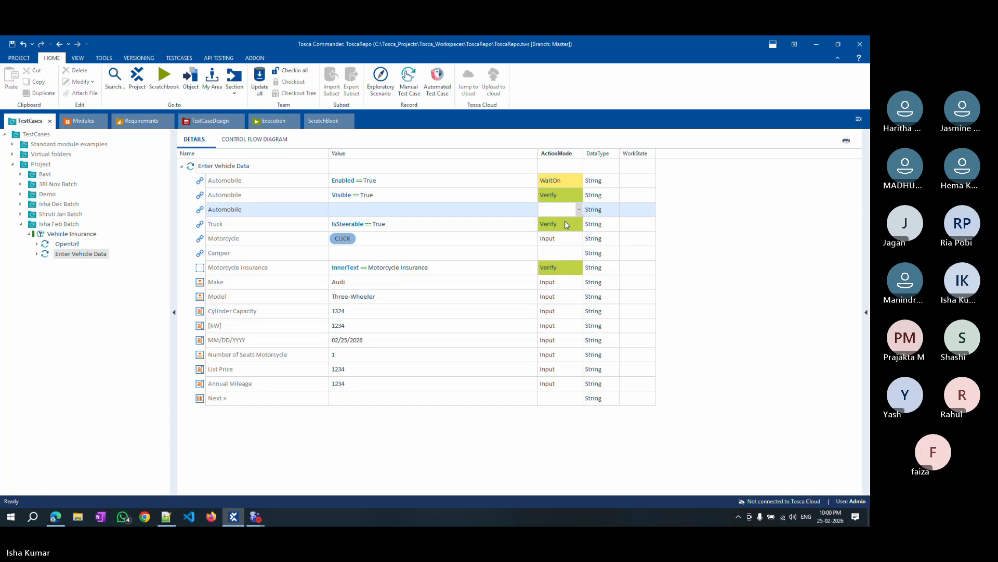
# Set that Automobile step's value to {Click}.
pyautogui.click(398, 211)
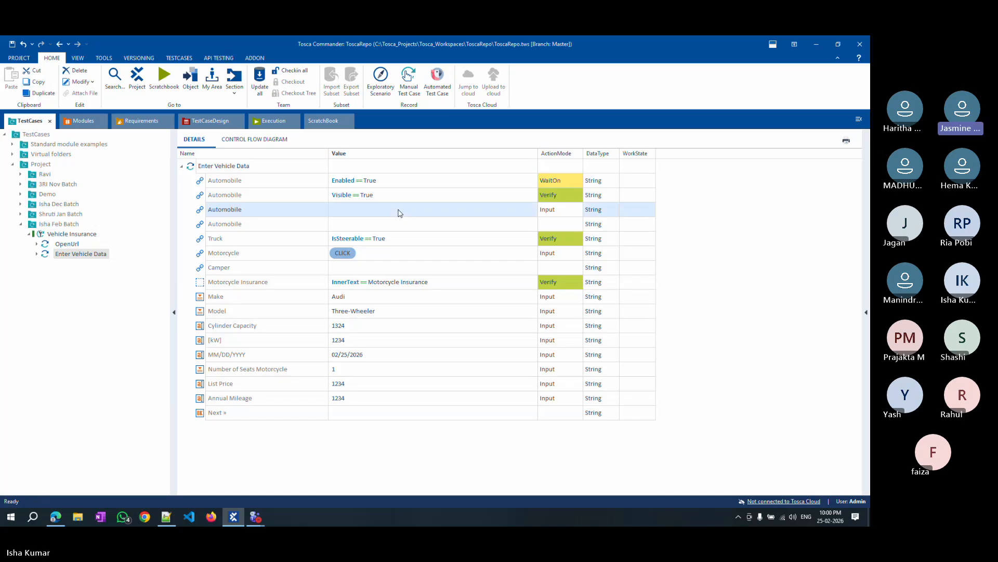
pyautogui.click(398, 211)
pyautogui.write('{')
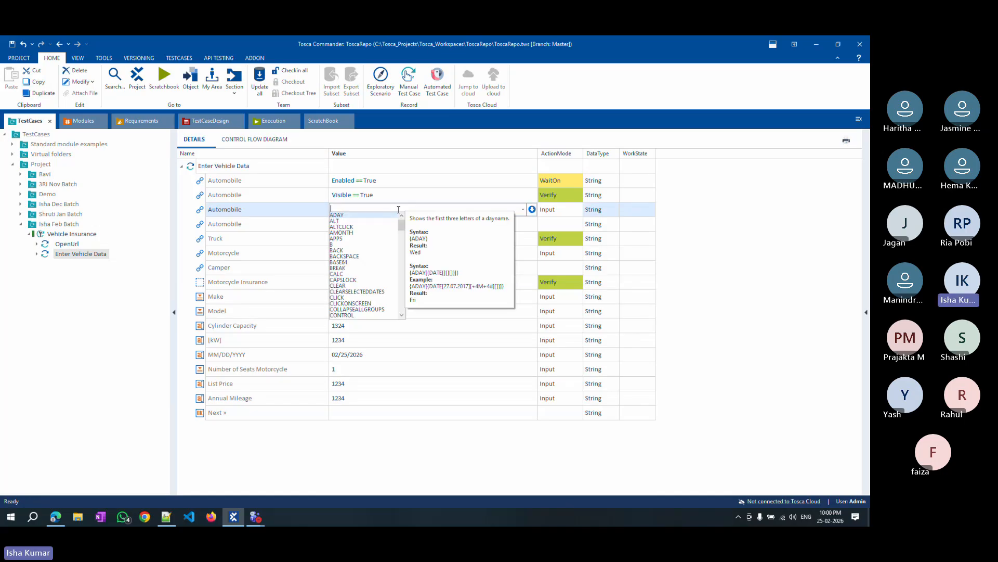
pyautogui.write('Click}Click}')
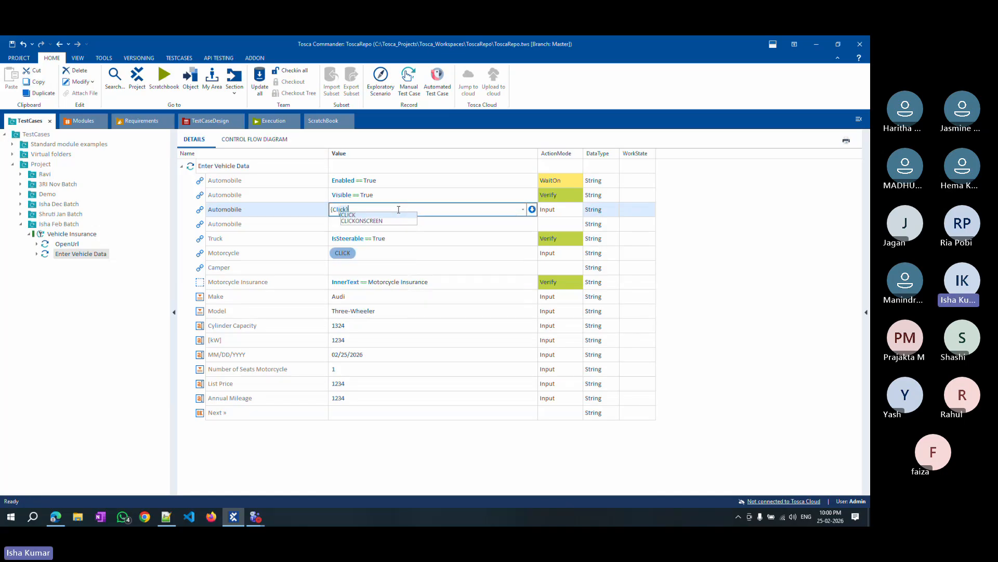
pyautogui.click(420, 439)
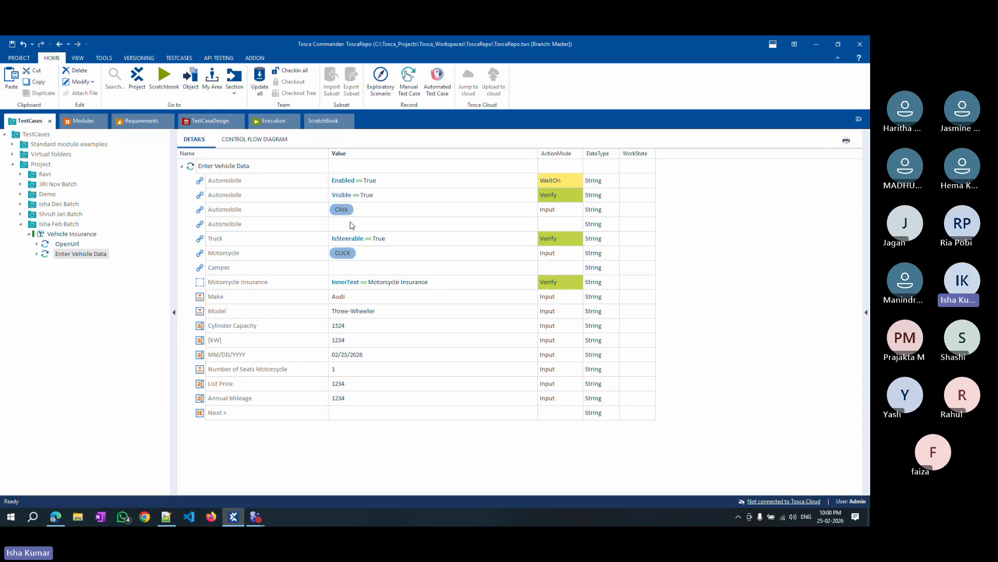
# Delete the Automobile Verify step with value Visible == True.
pyautogui.click(274, 213)
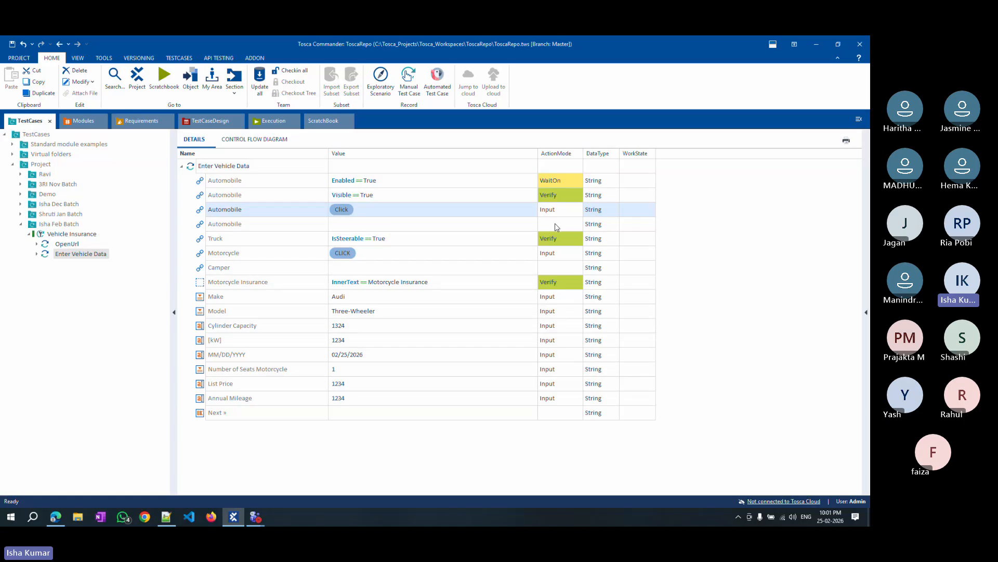
pyautogui.rightClick(250, 199)
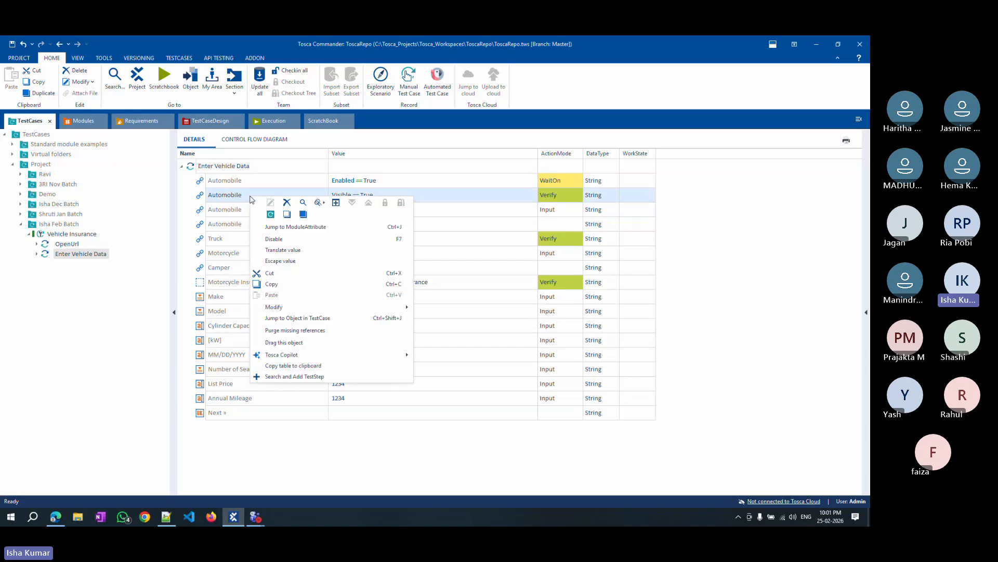
pyautogui.click(287, 203)
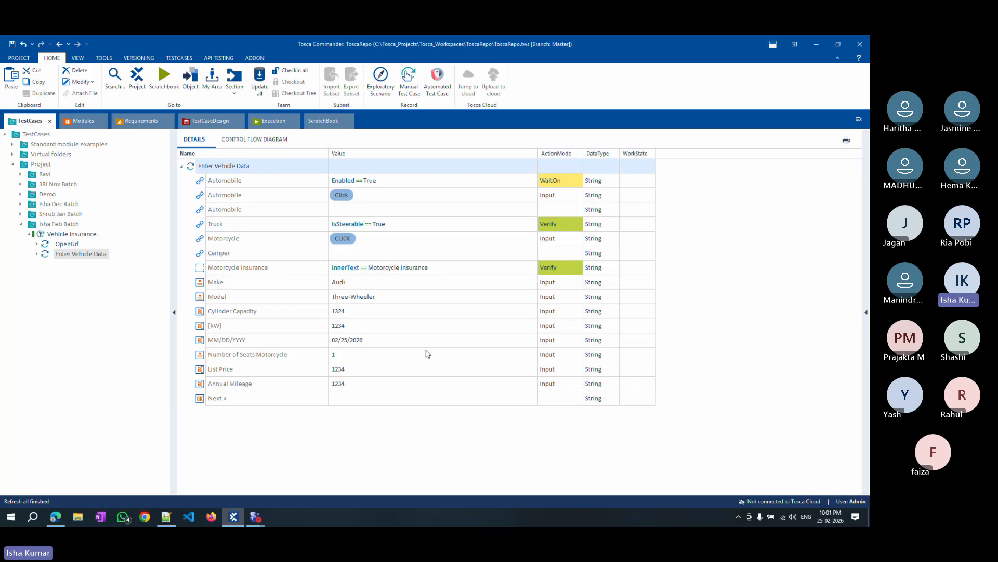
# Set the blank Automobile step's ActionMode to Input, then delete that step again.
pyautogui.click(559, 209)
pyautogui.click(579, 209)
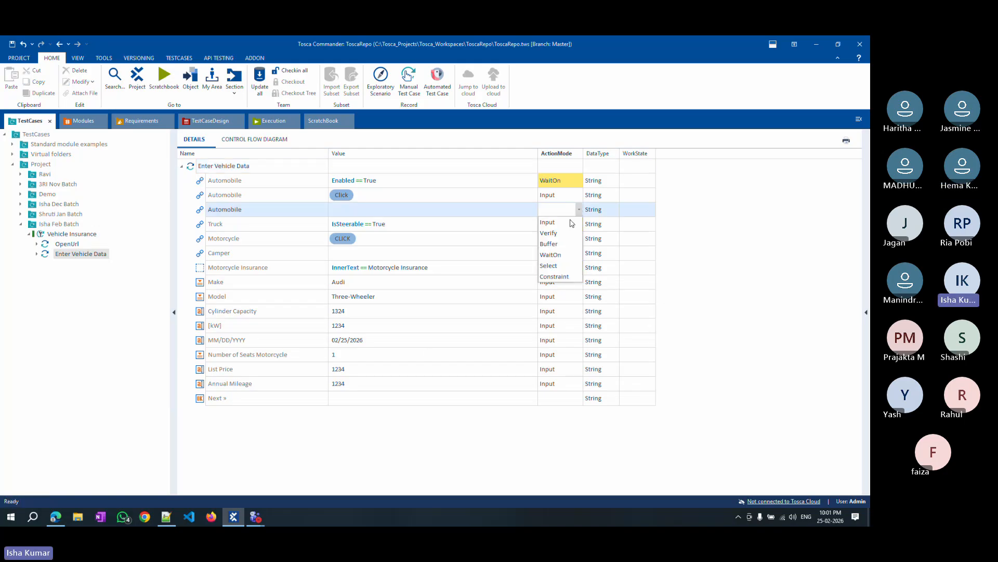
pyautogui.click(572, 222)
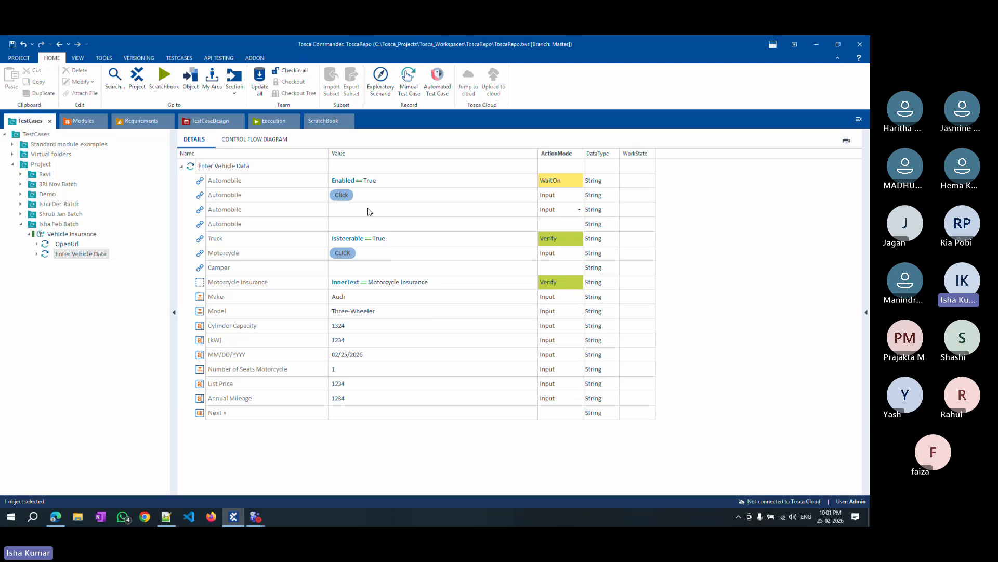
pyautogui.rightClick(305, 215)
pyautogui.click(342, 219)
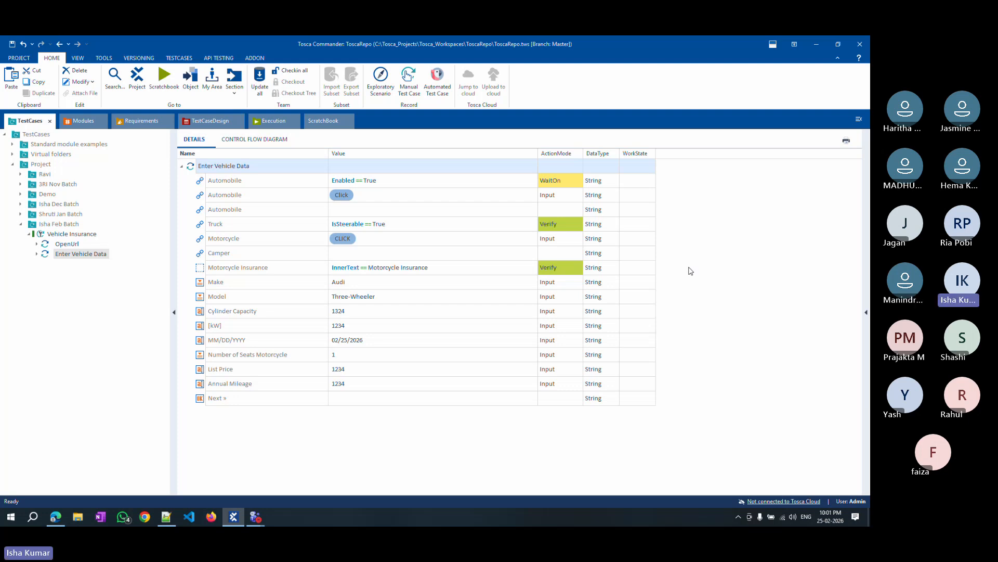
# Open the DataType options of the Automobile Click step and close them.
pyautogui.click(617, 197)
pyautogui.click(616, 197)
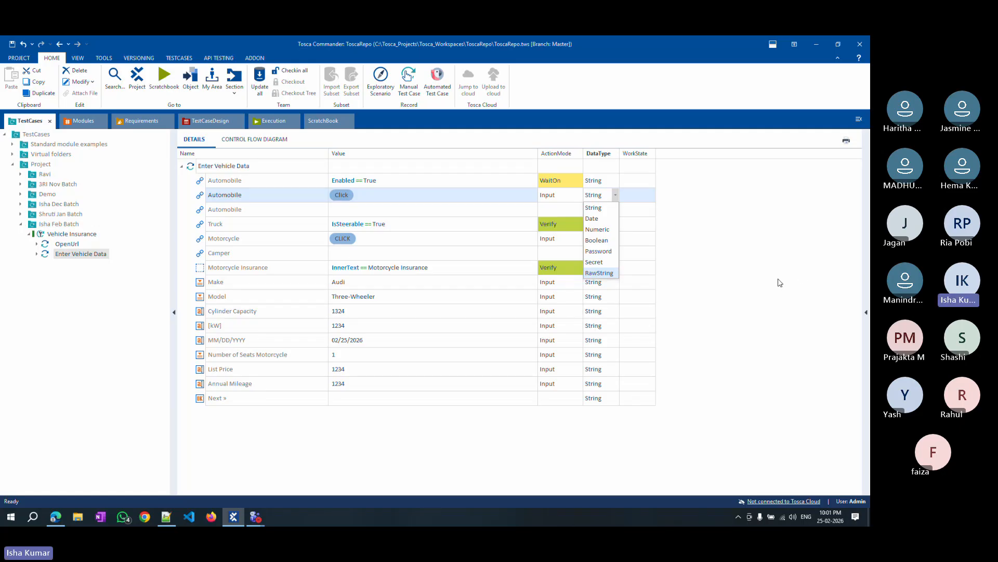
pyautogui.click(779, 282)
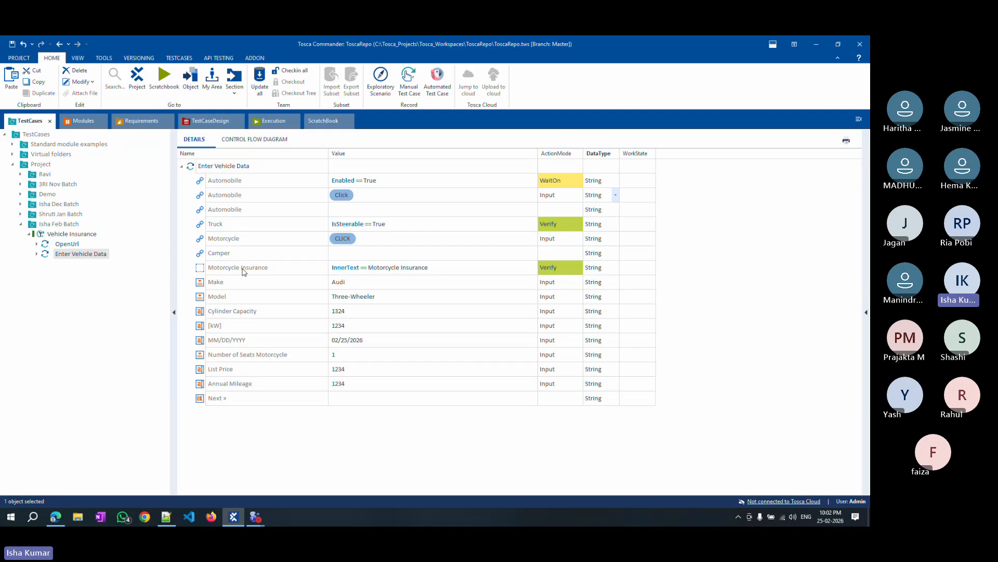
# Set the Cylinder Capacity step's DataType to Password.
pyautogui.click(367, 311)
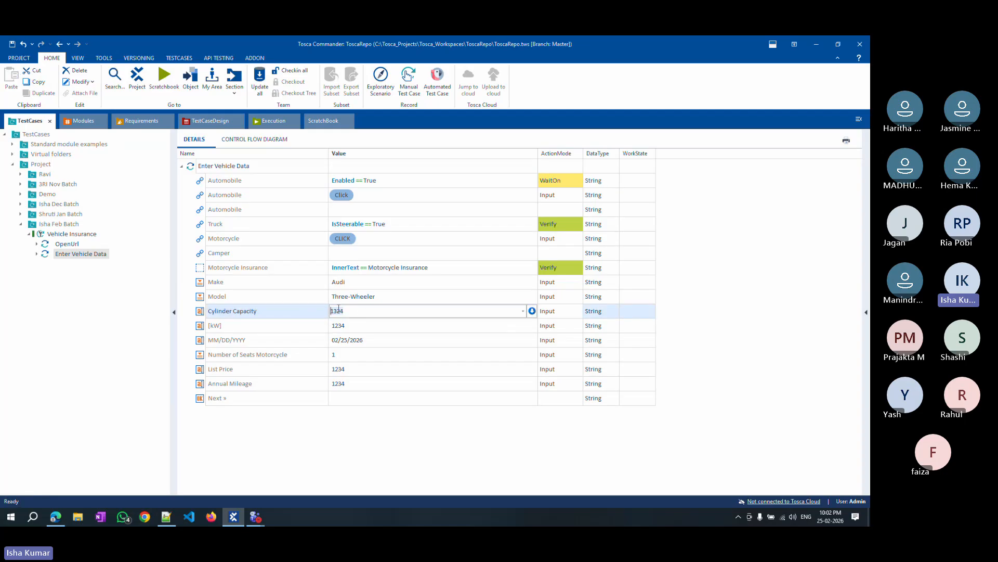
pyautogui.click(614, 312)
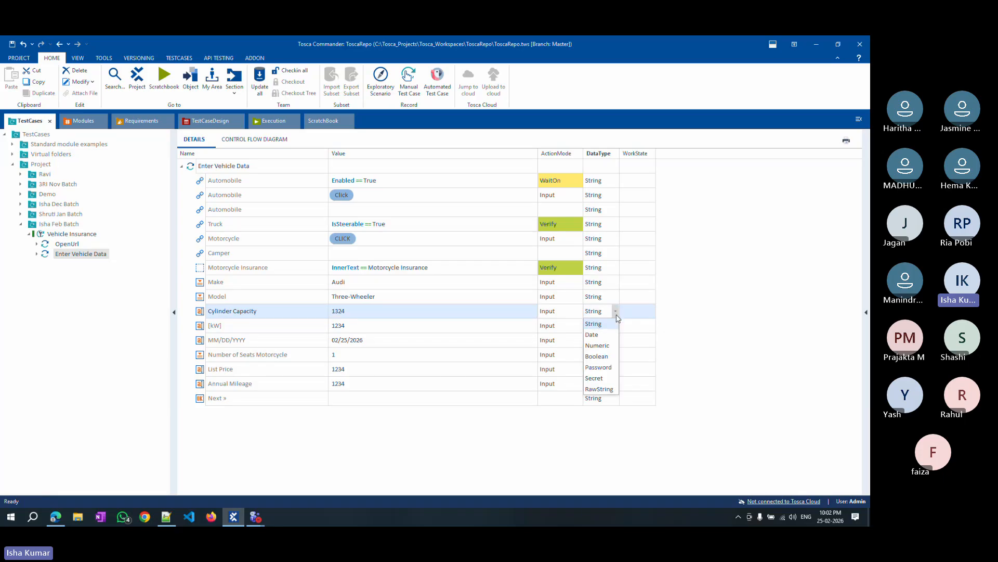
pyautogui.click(598, 367)
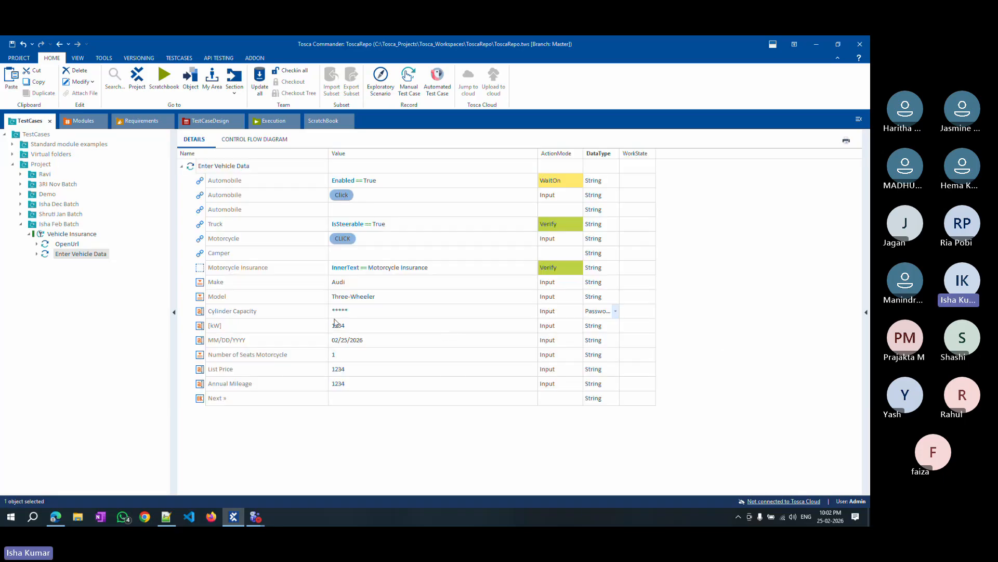